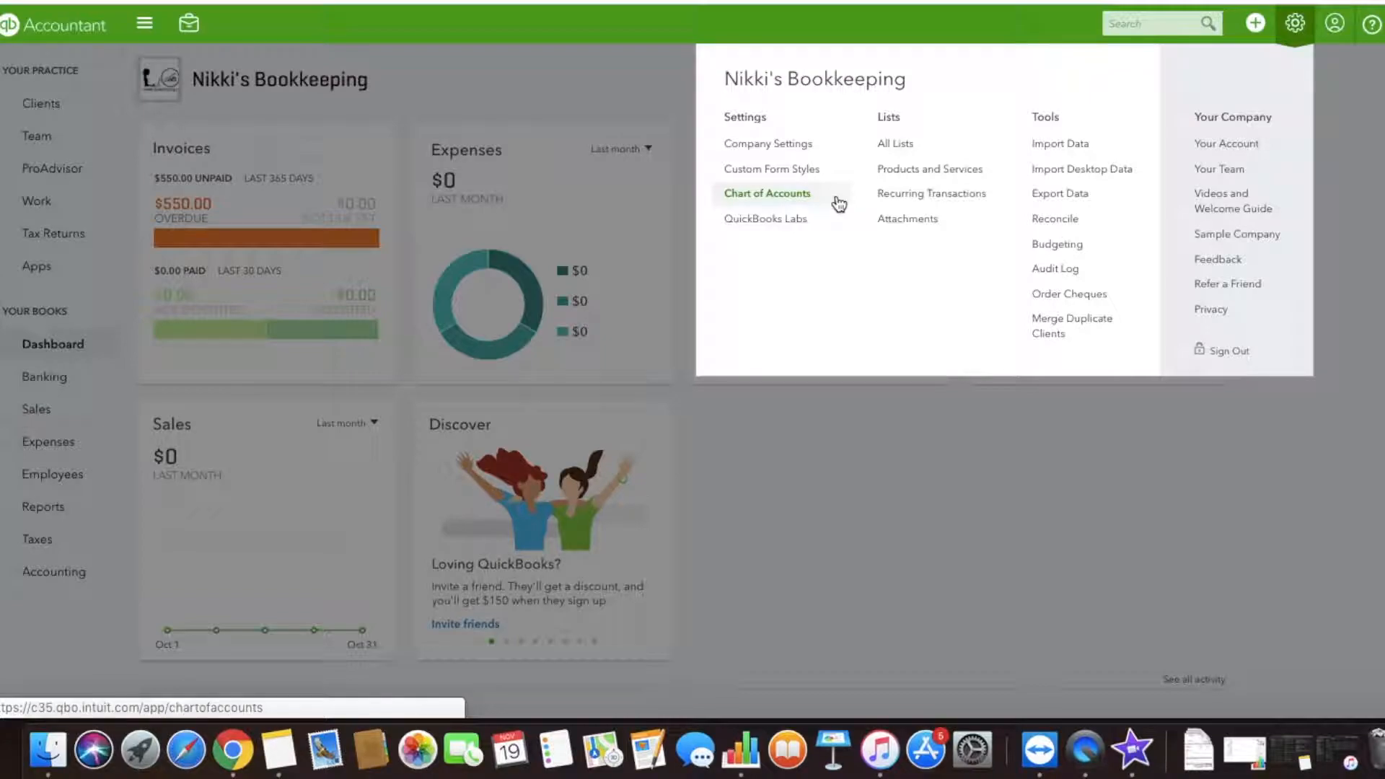
# Close the settings overlay and open the company's Chart of Accounts.
pyautogui.click(775, 447)
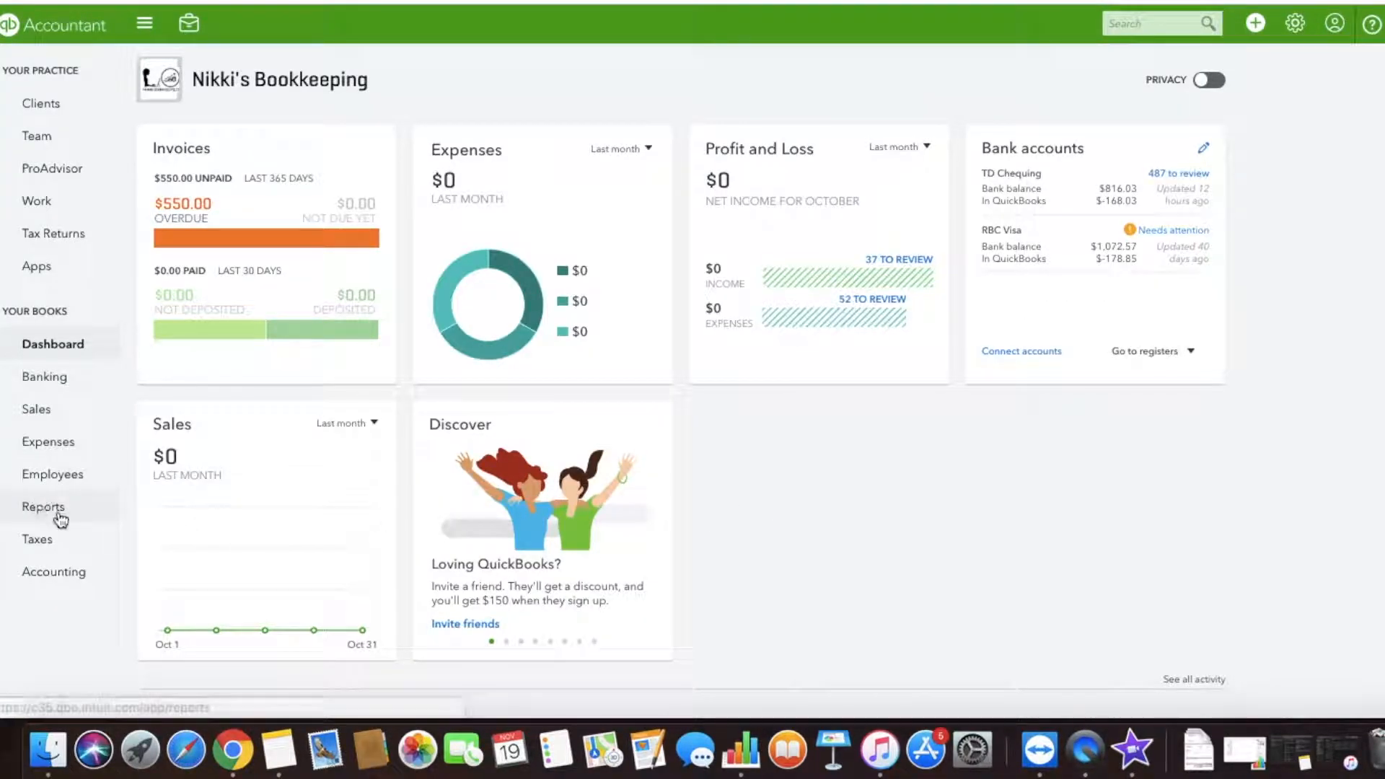
pyautogui.moveTo(70, 582)
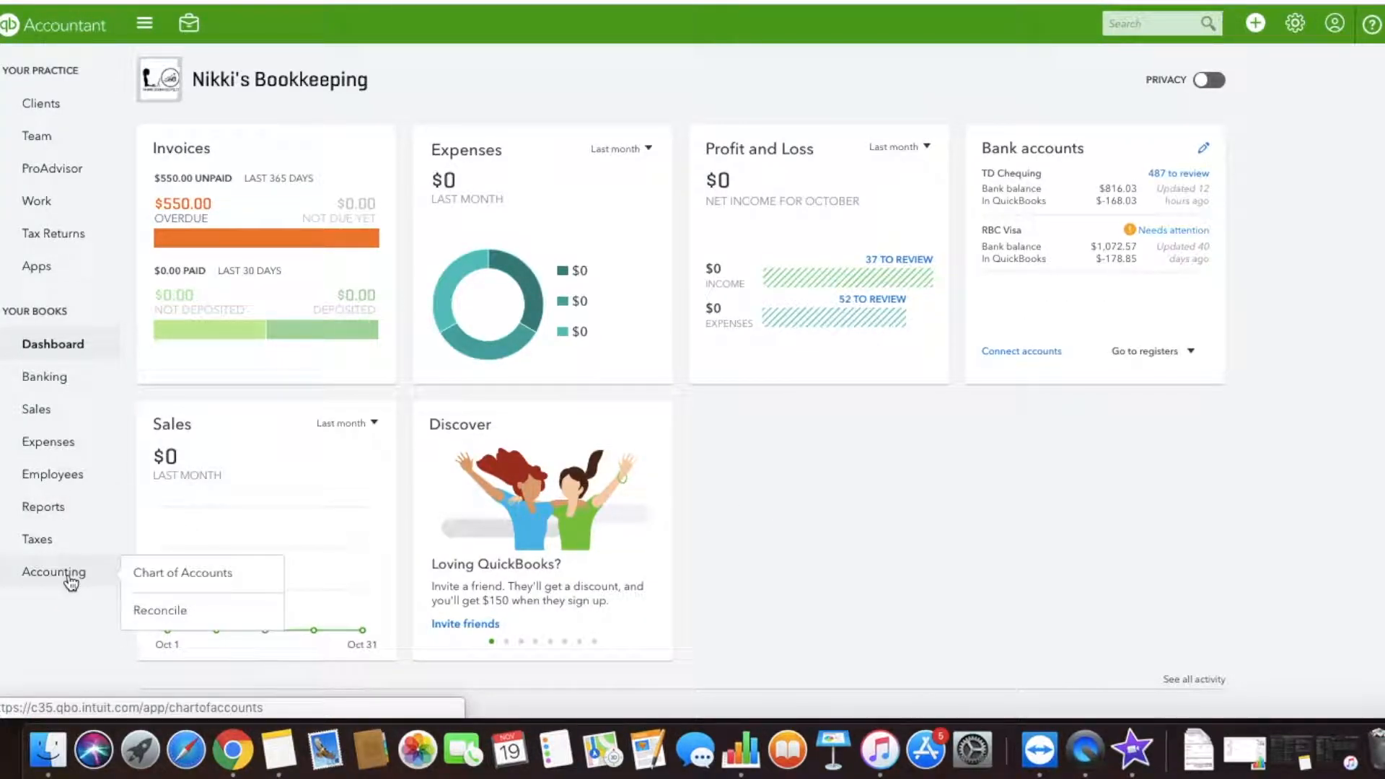
pyautogui.click(185, 573)
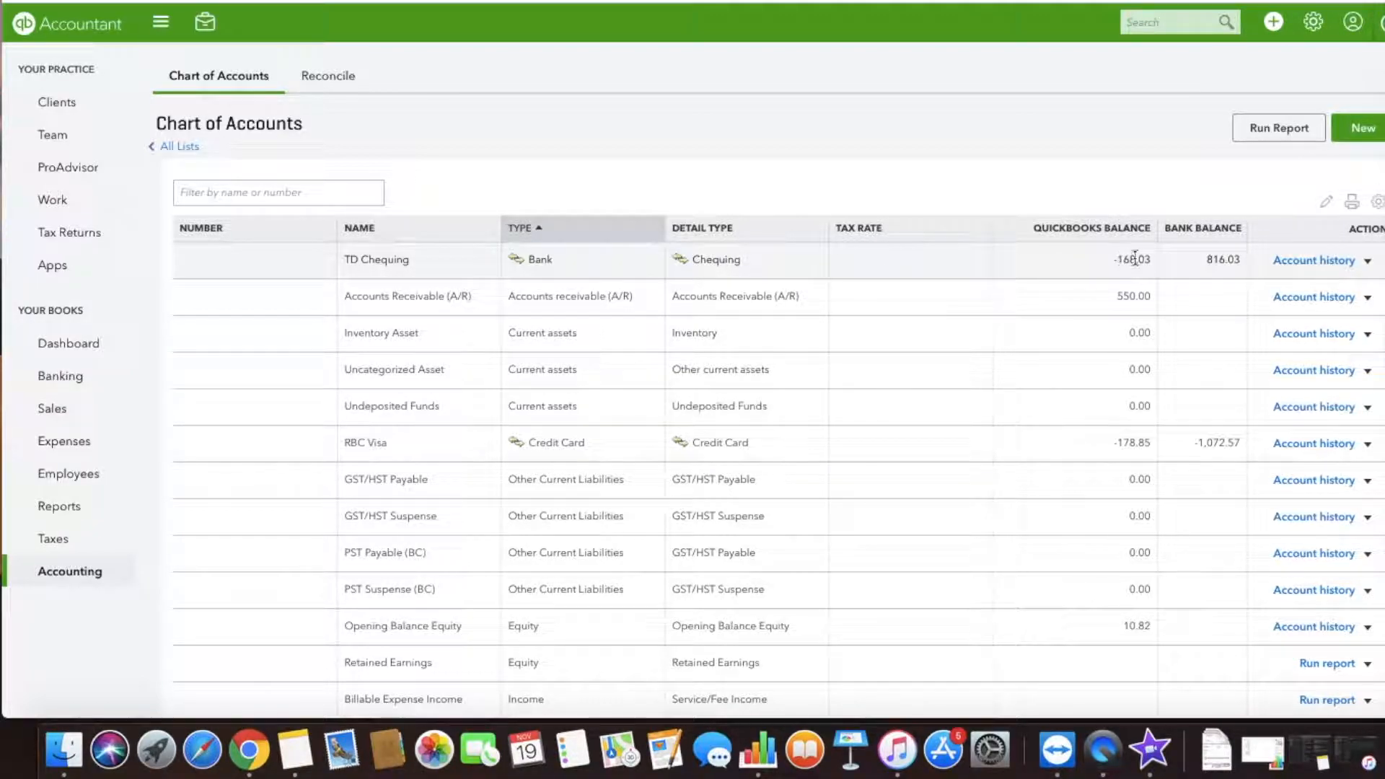
# Assign number 1100 to the TD Chequing account, keeping type Bank and detail type Chequing, and save it.
pyautogui.click(1368, 263)
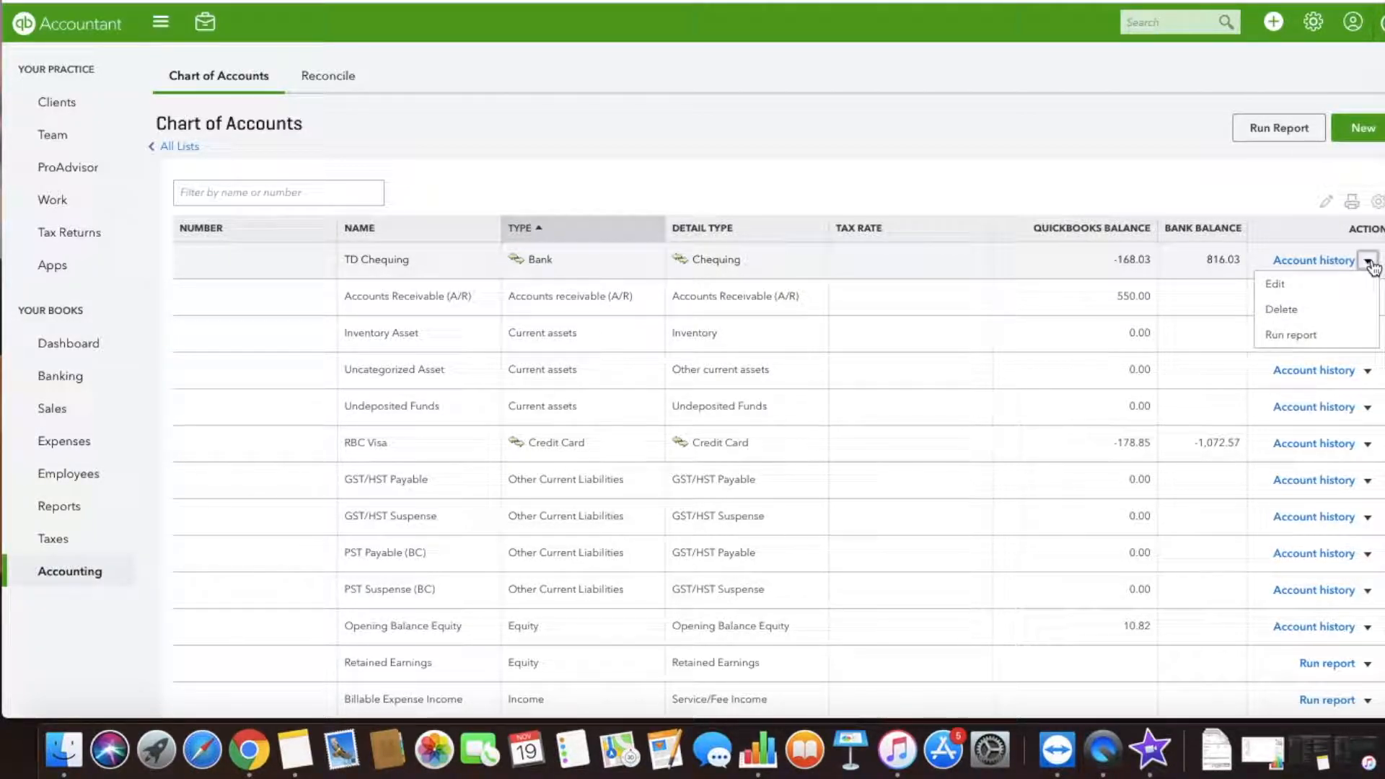
pyautogui.click(1318, 281)
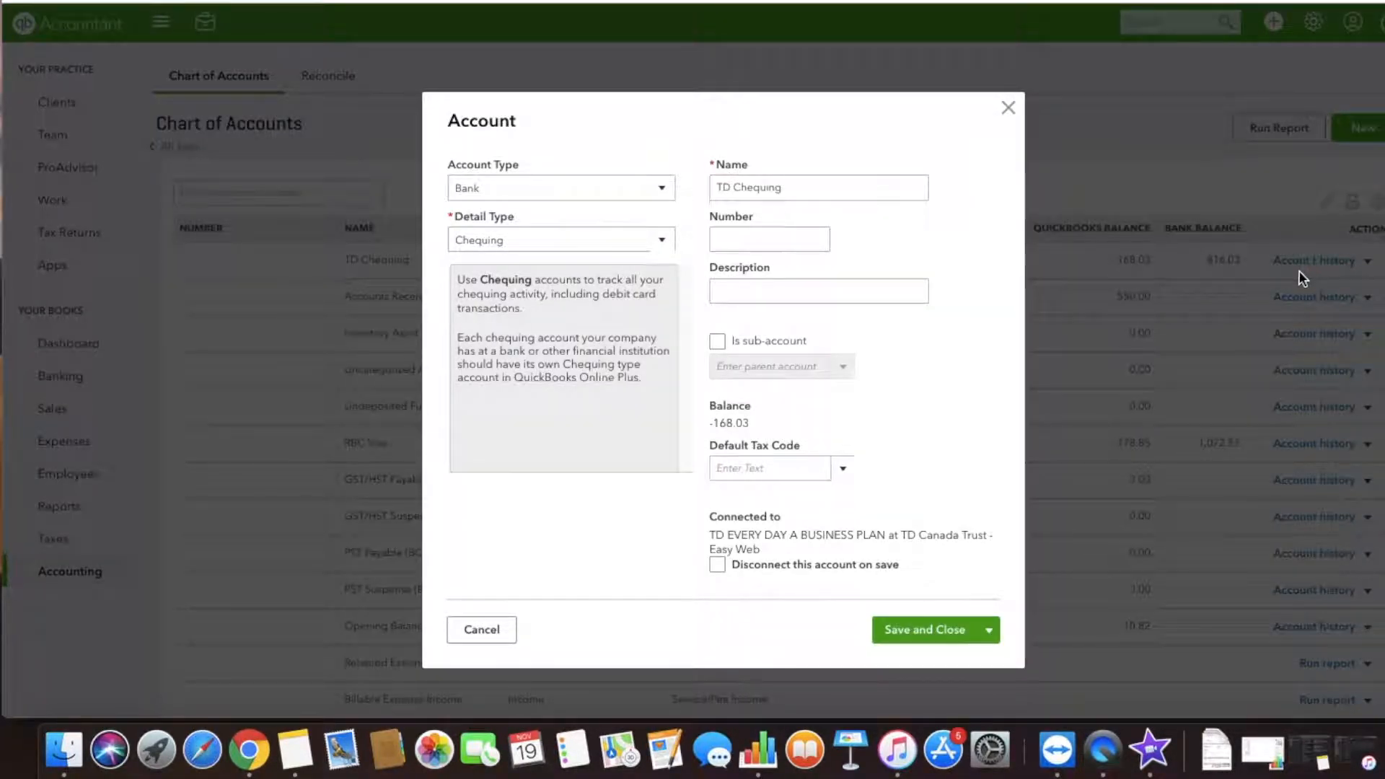
pyautogui.click(795, 239)
pyautogui.click(620, 199)
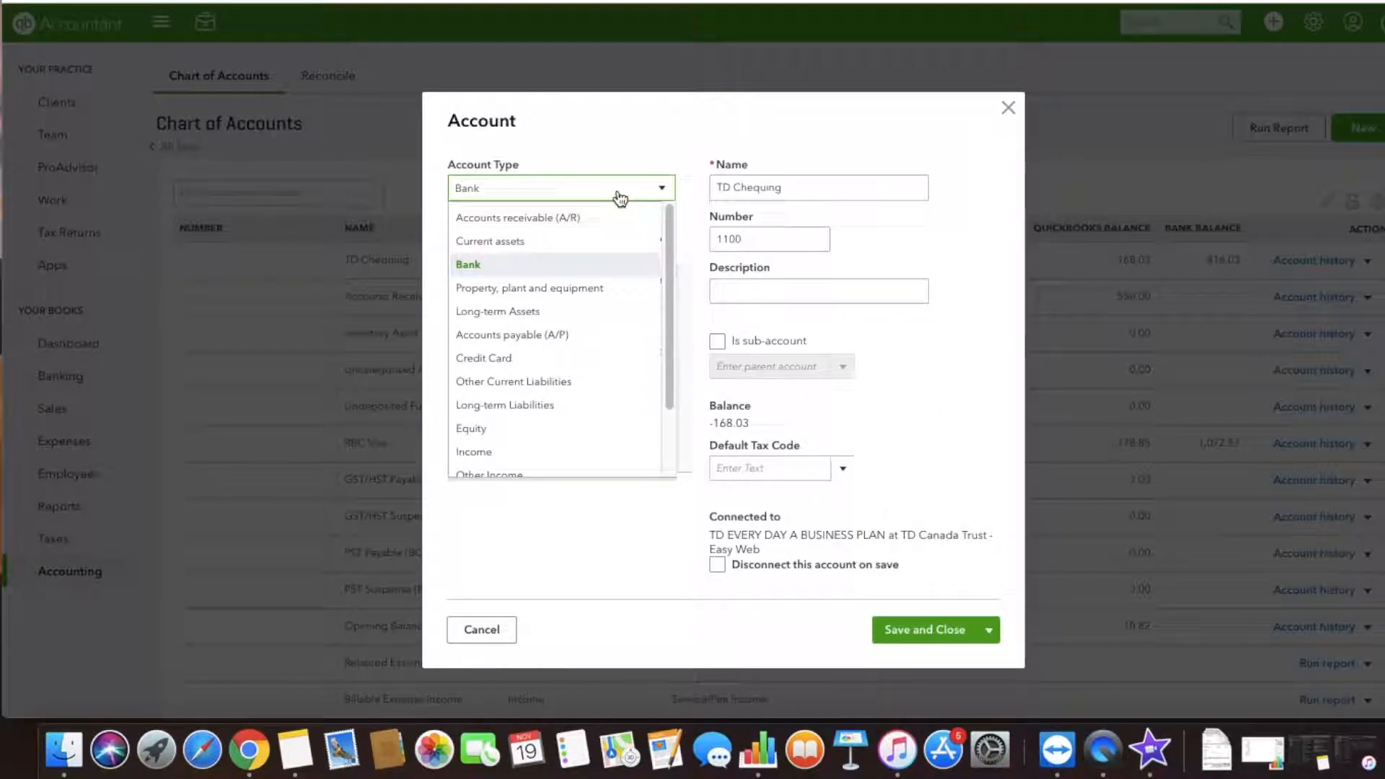
pyautogui.click(620, 199)
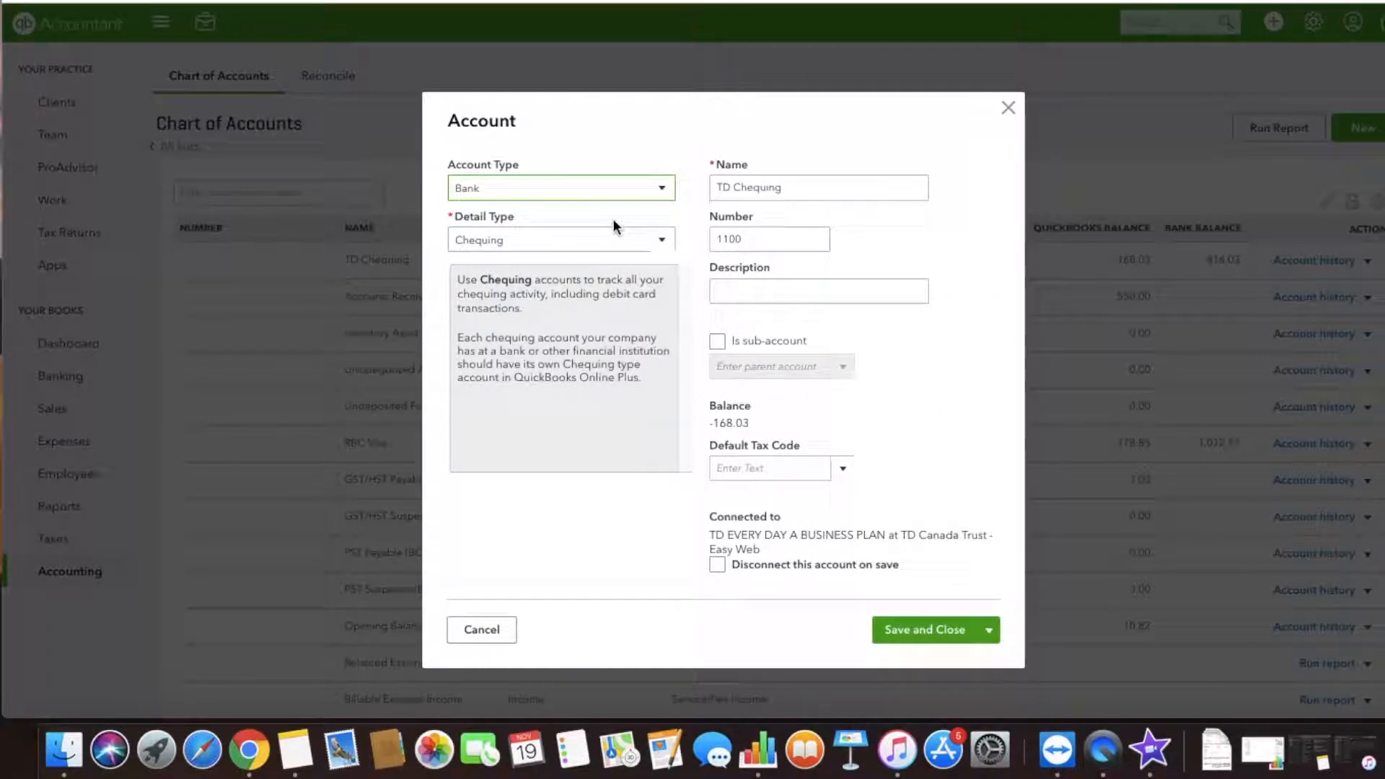
pyautogui.click(615, 243)
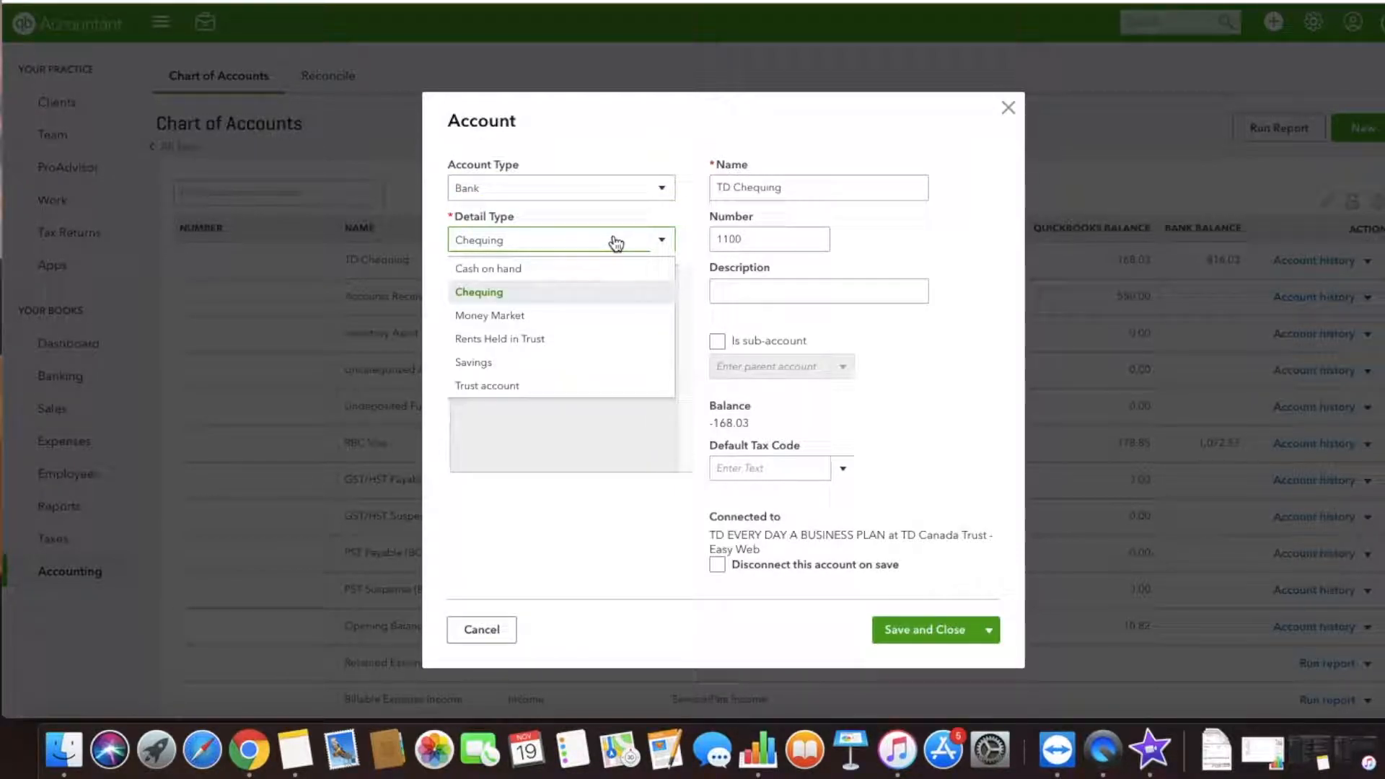
pyautogui.click(615, 243)
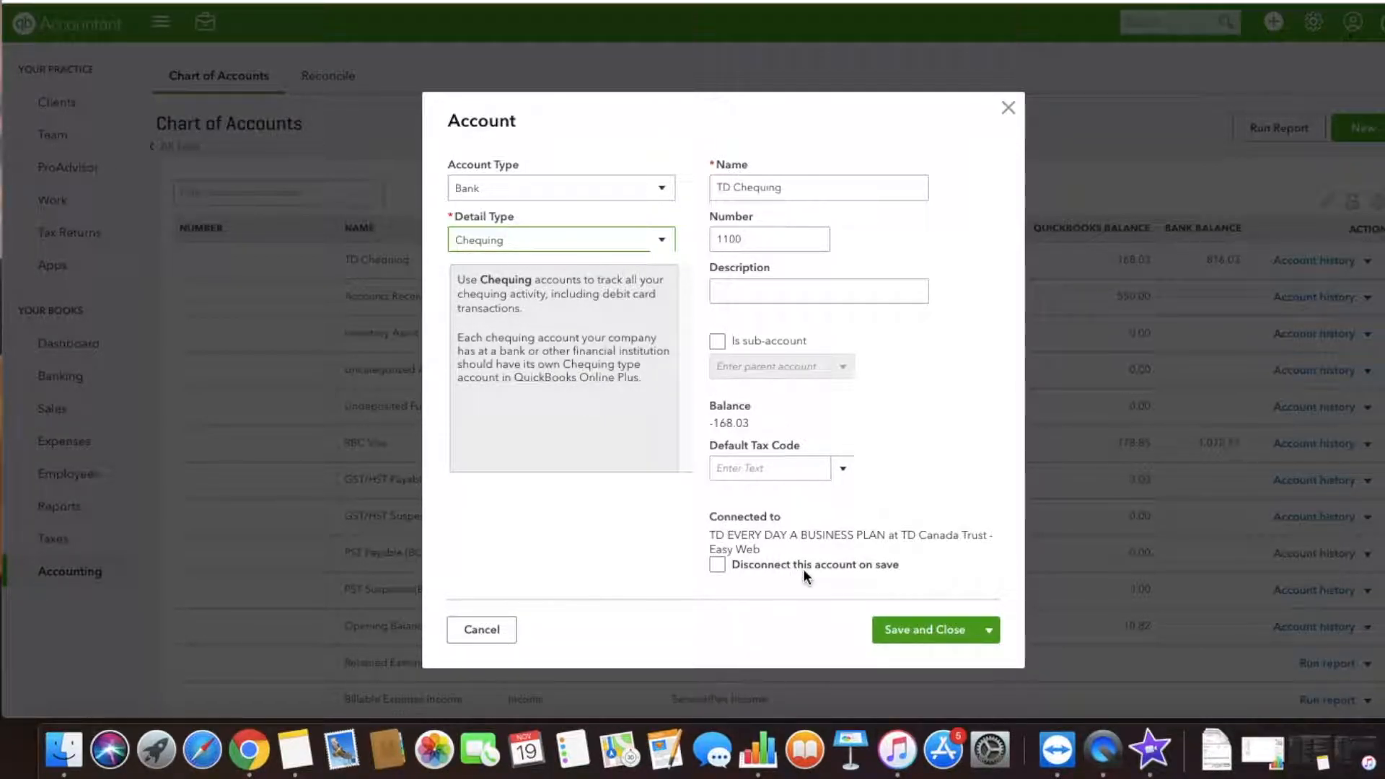
pyautogui.click(924, 640)
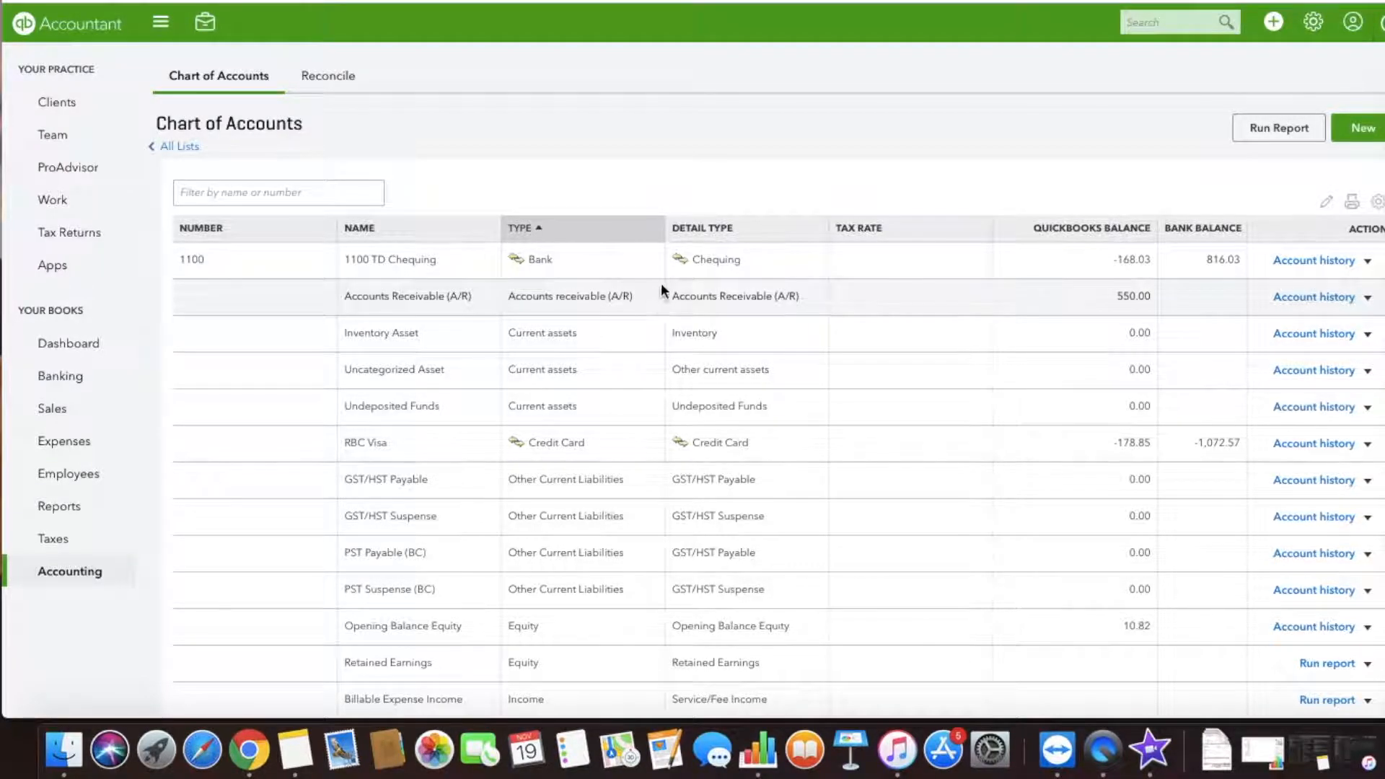
# Create and save a Bank account with detail type Cash on hand and number 1000.
pyautogui.click(1362, 128)
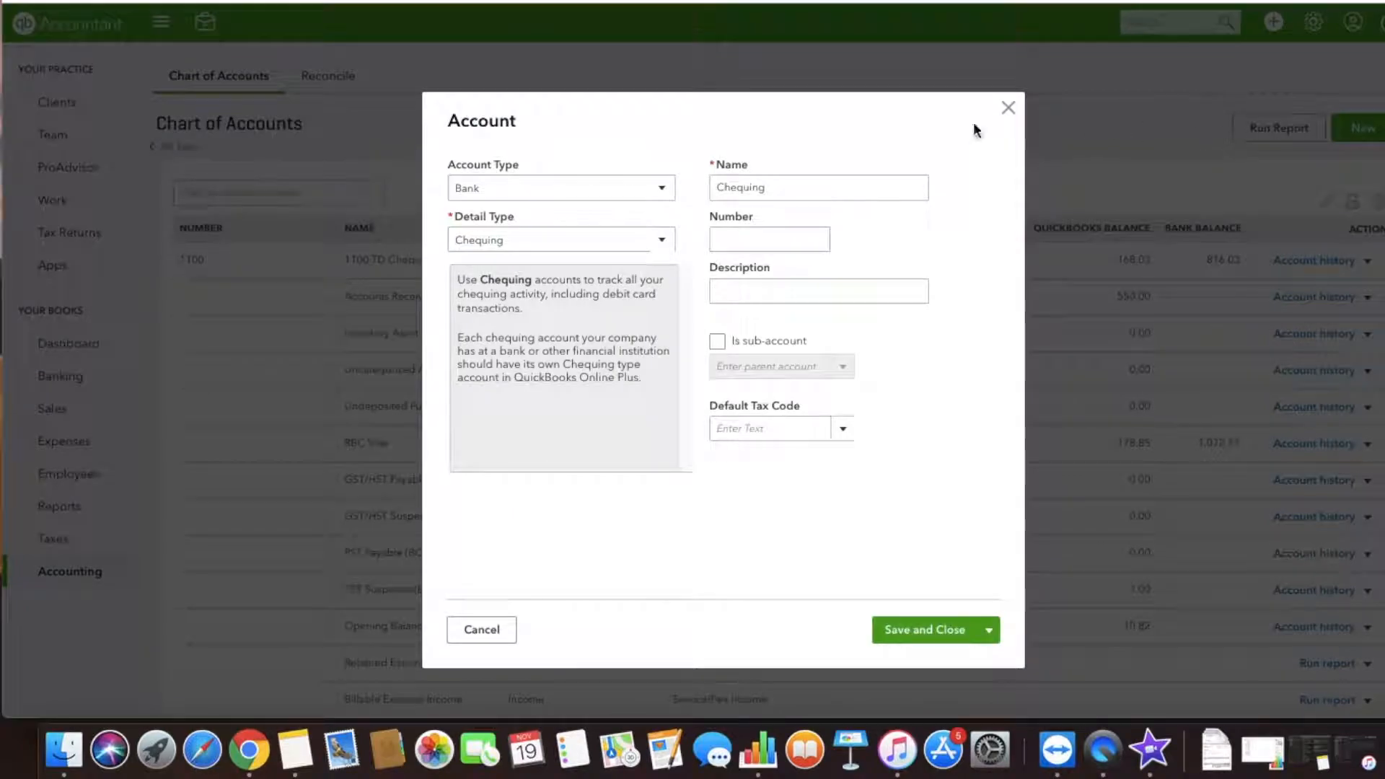
pyautogui.click(537, 197)
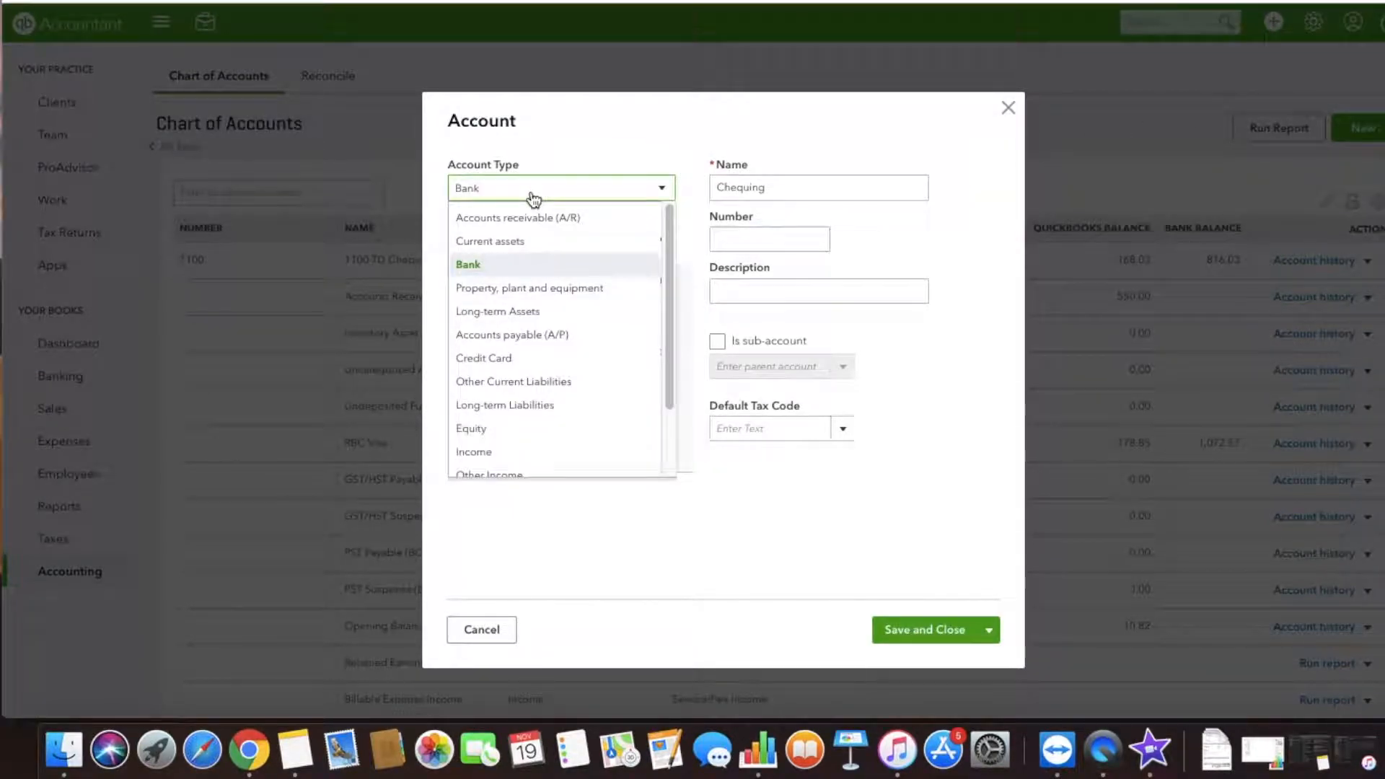
pyautogui.click(535, 263)
pyautogui.click(525, 241)
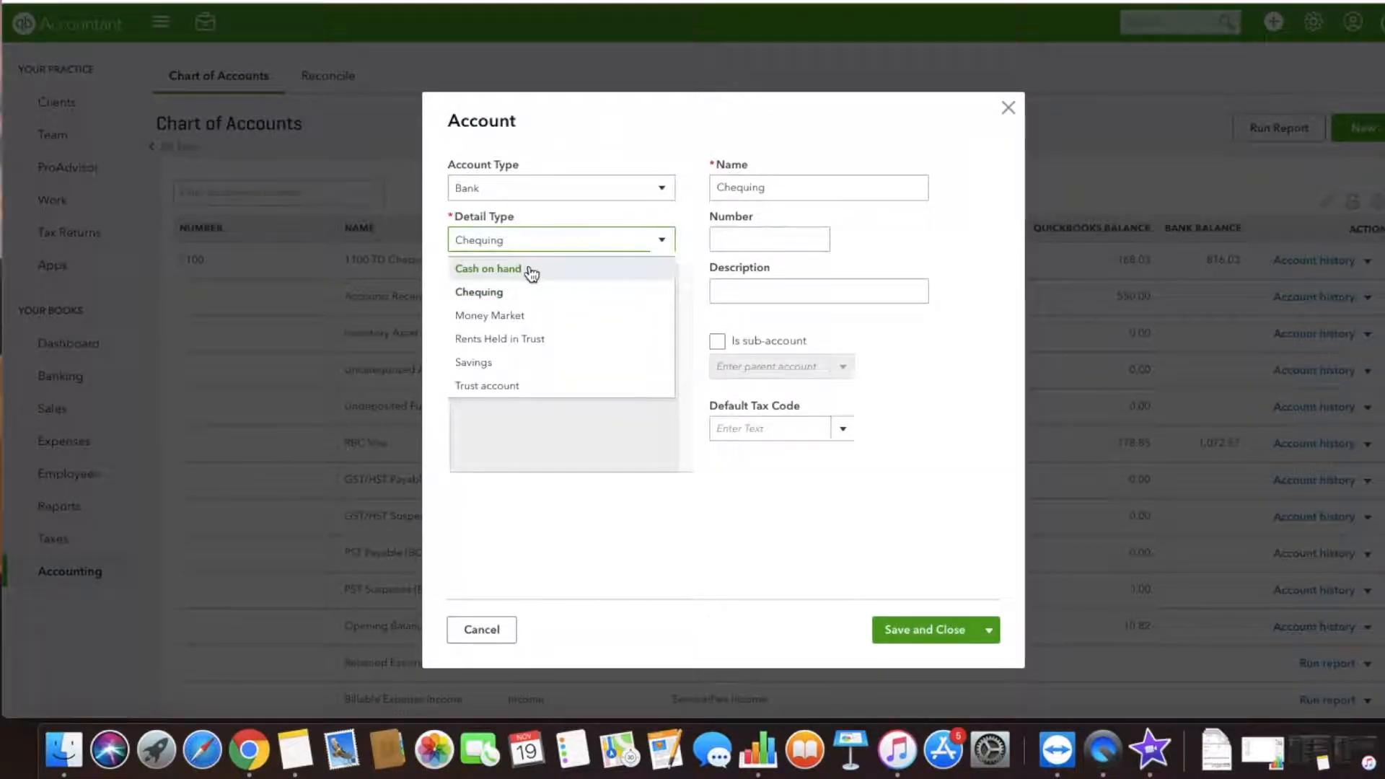
pyautogui.click(532, 271)
pyautogui.click(777, 242)
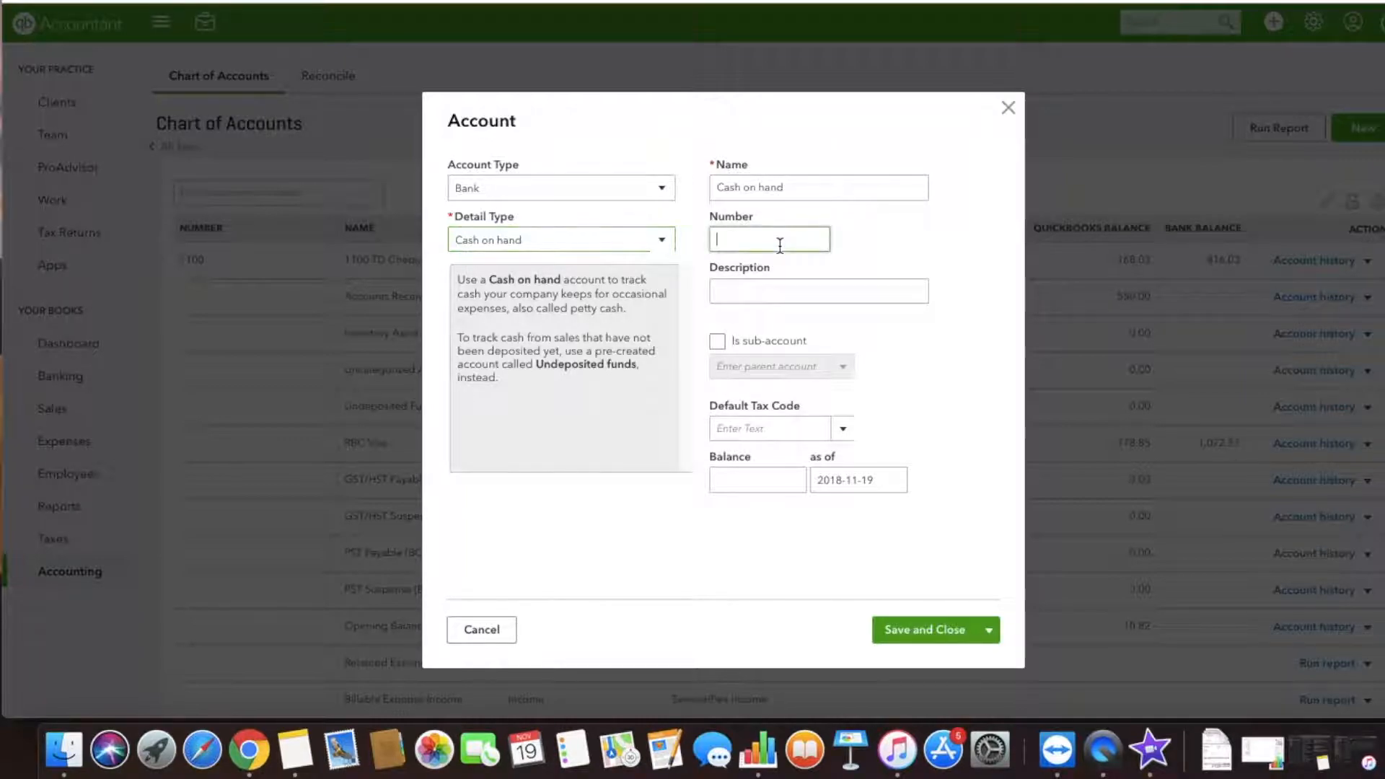
pyautogui.write('1000')
pyautogui.click(938, 631)
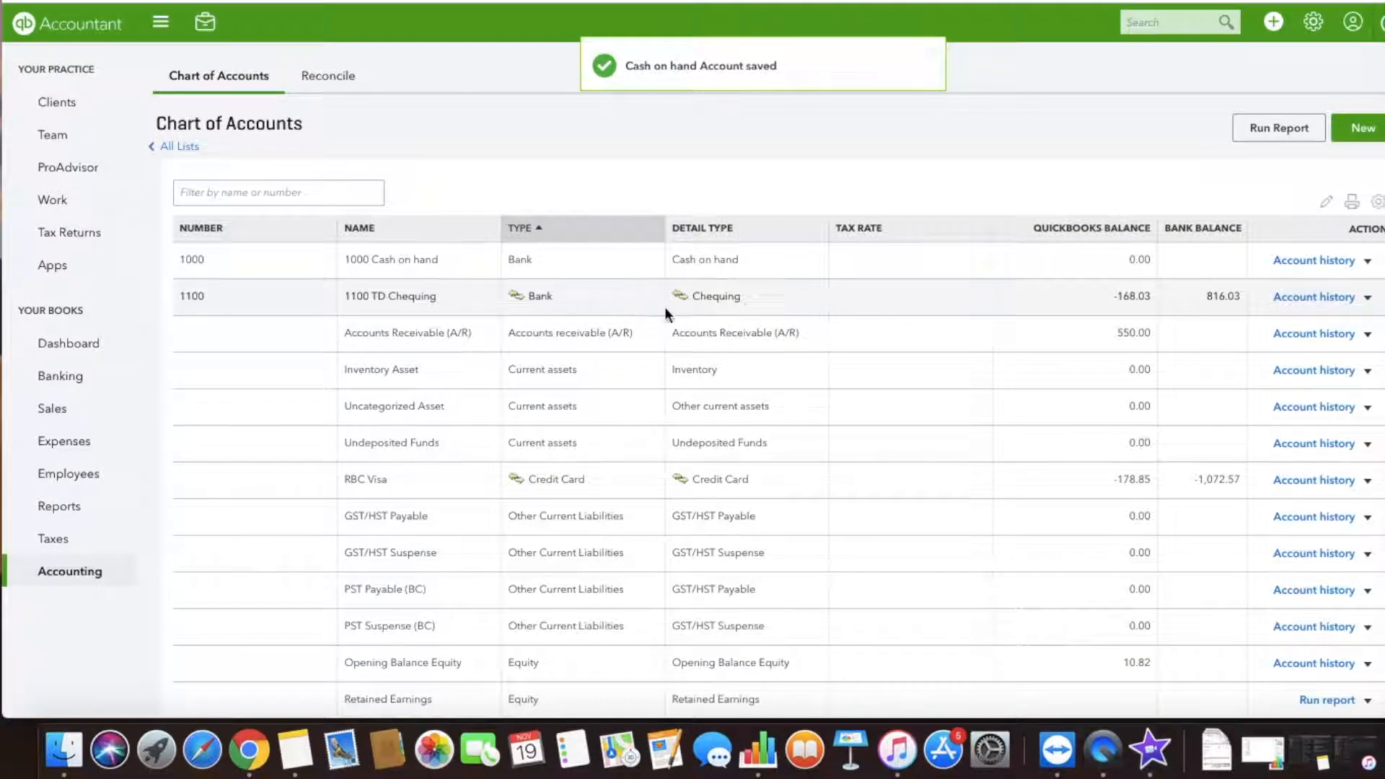
# Create and save a Bank account with detail type Savings, named TD Savings, with number 1110.
pyautogui.click(1356, 130)
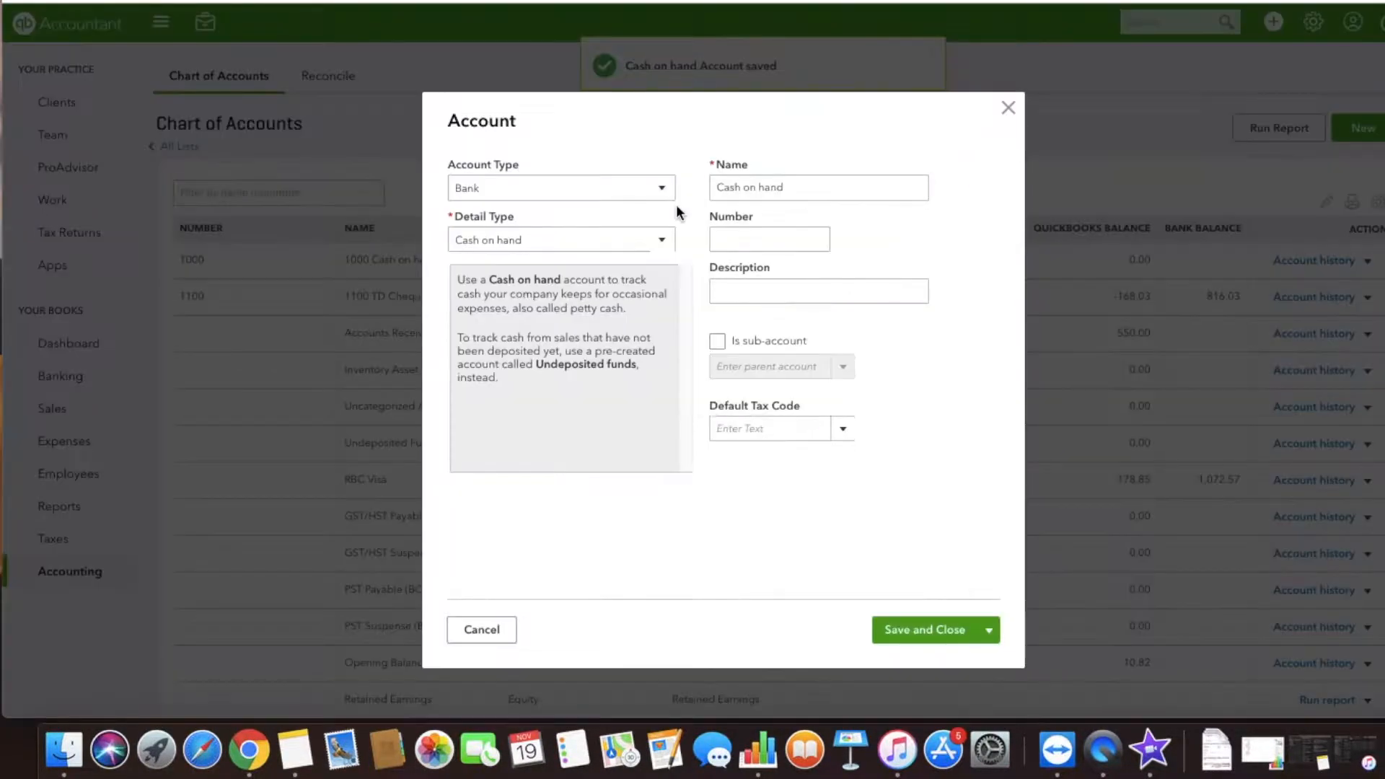
pyautogui.click(556, 191)
pyautogui.click(519, 266)
pyautogui.click(524, 238)
pyautogui.click(504, 365)
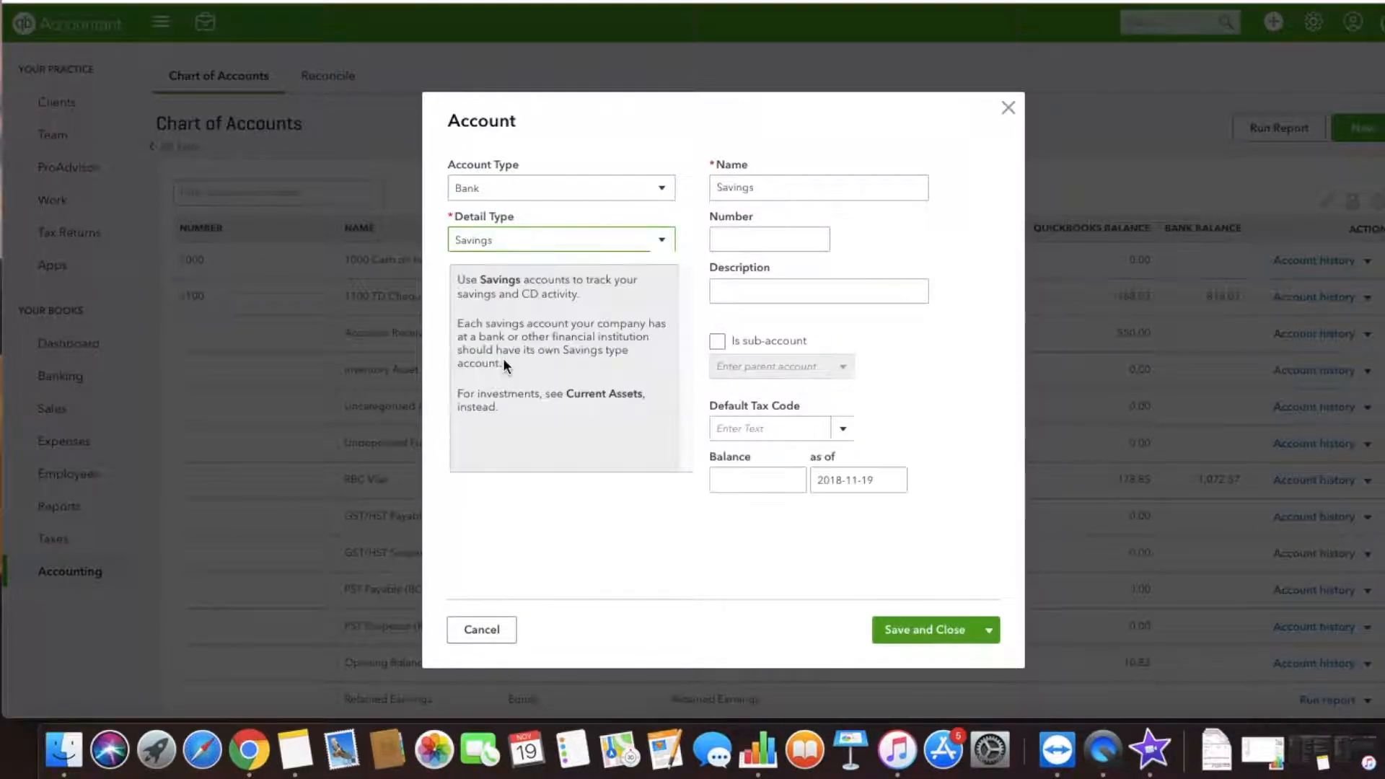
pyautogui.click(717, 186)
pyautogui.write('TD')
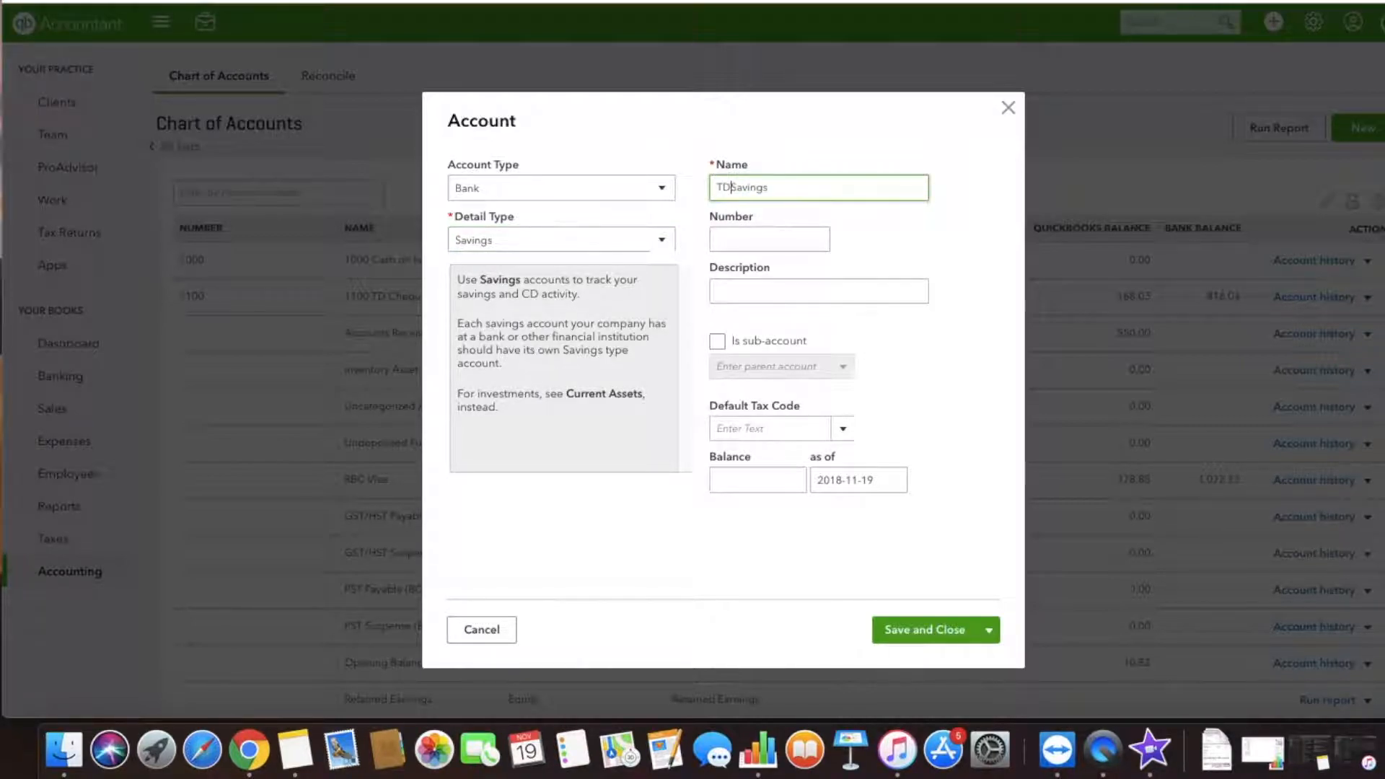
pyautogui.click(753, 243)
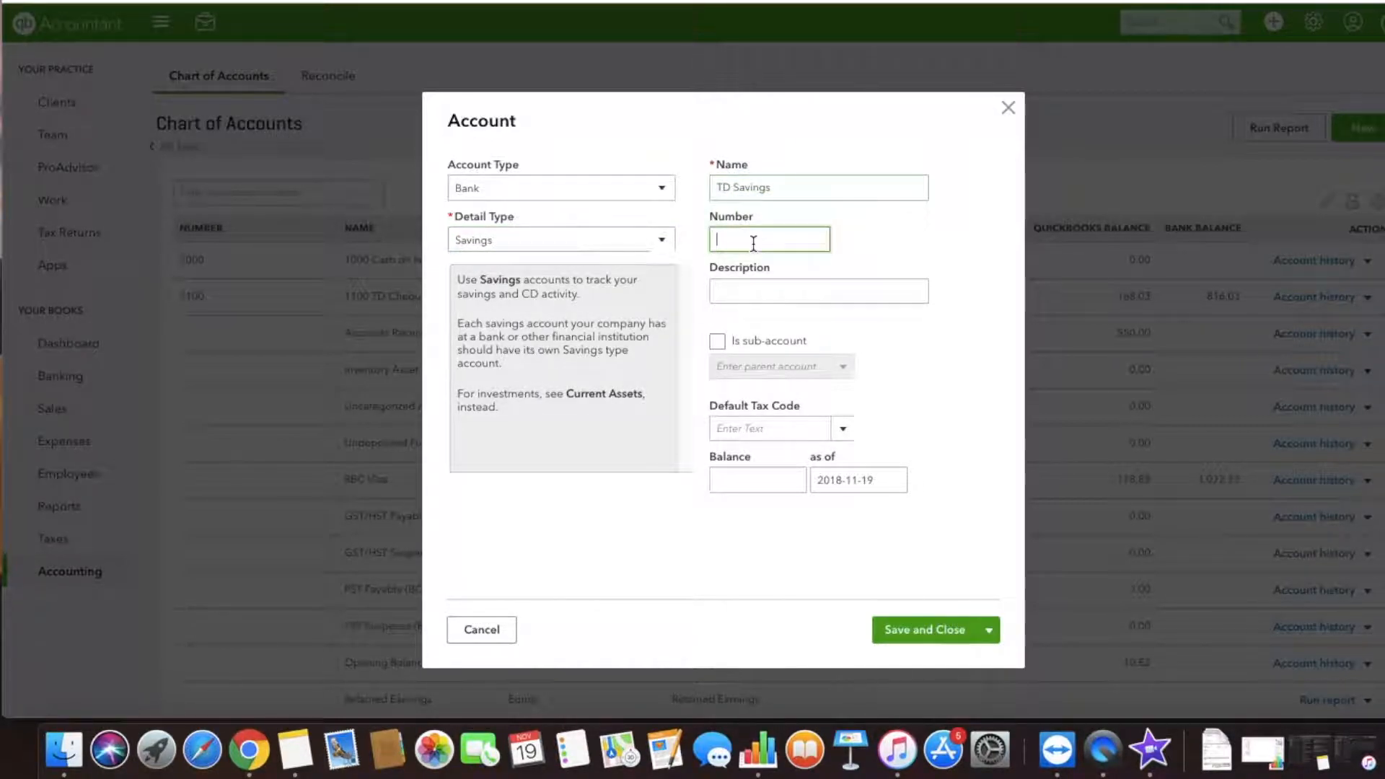
pyautogui.write('1110')
pyautogui.click(928, 631)
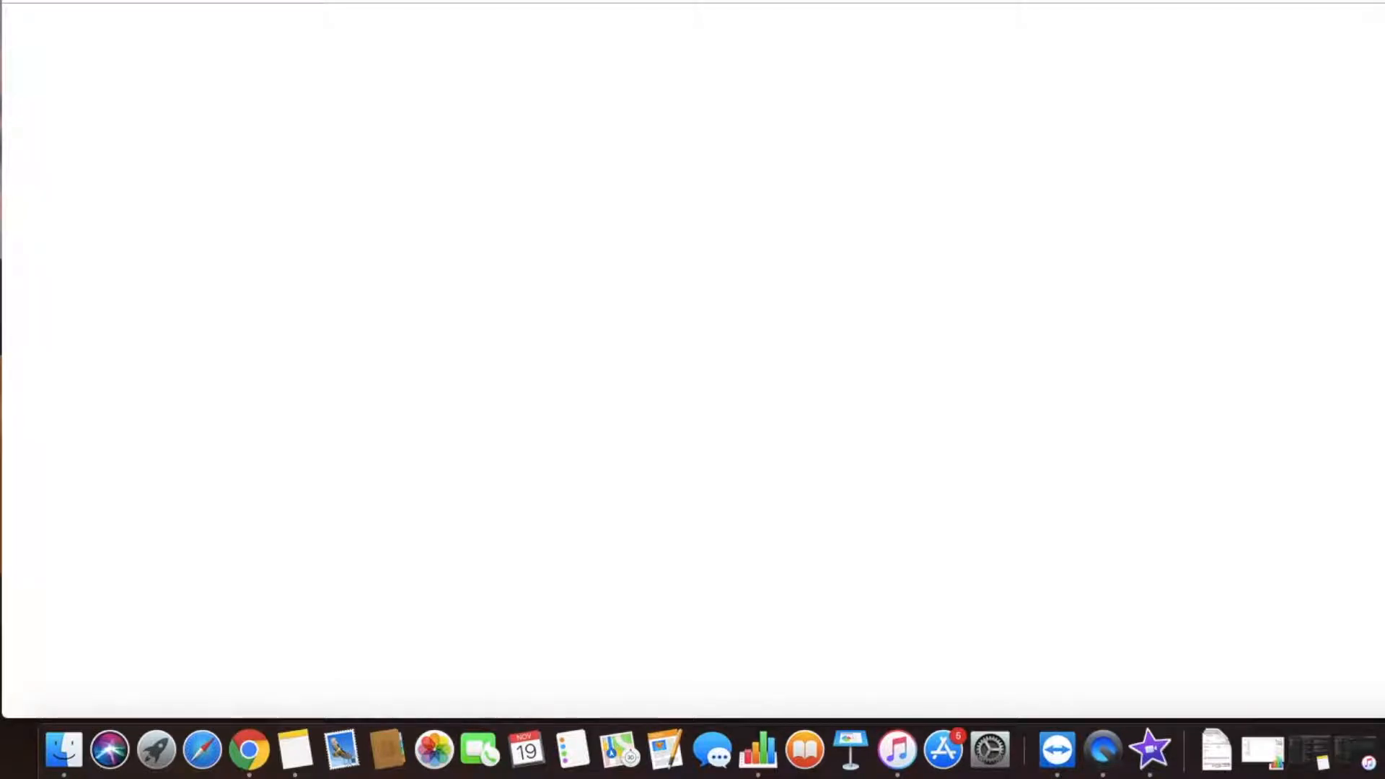
# In a new browser tab, search Google for "chart of accounts numbering" and open The Strategic CFO's Standard Chart of Accounts article.
pyautogui.write('charter')
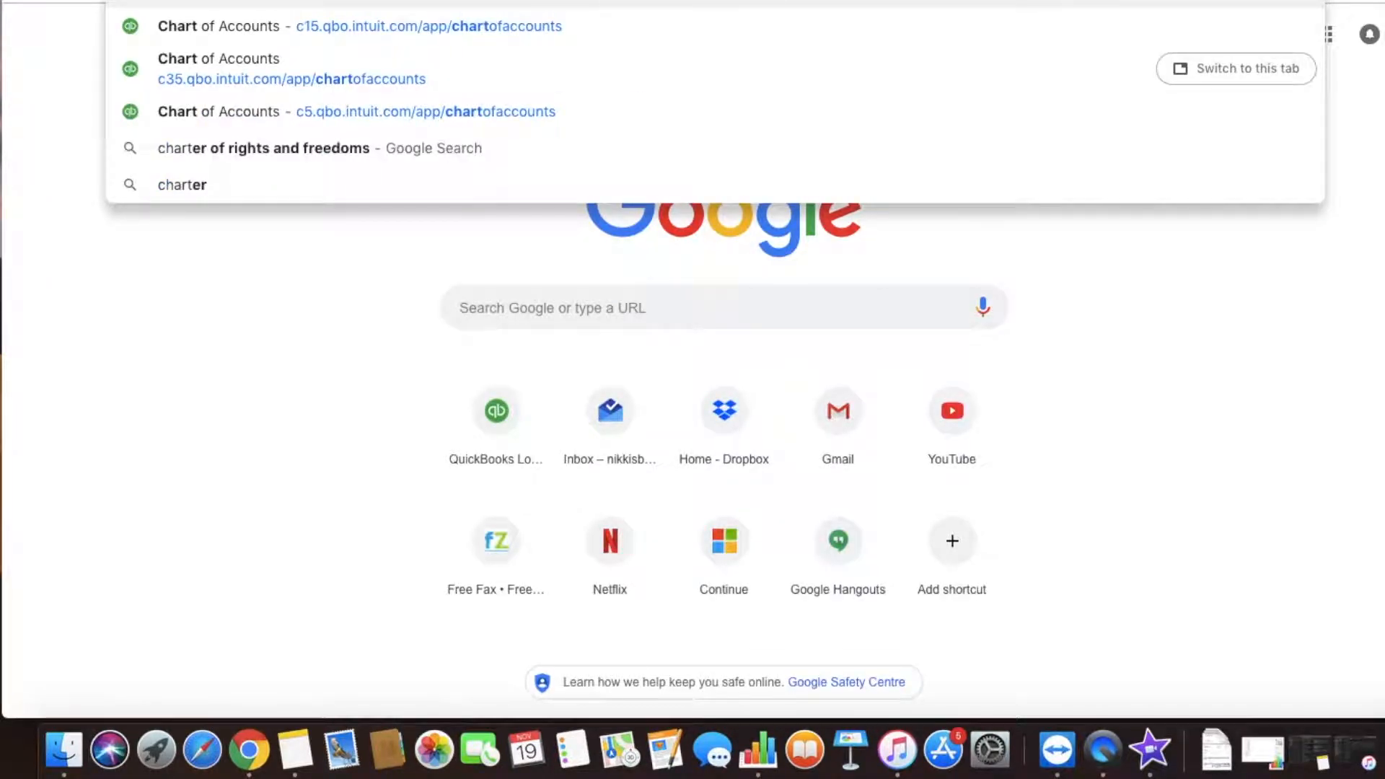
pyautogui.write(' of accounts')
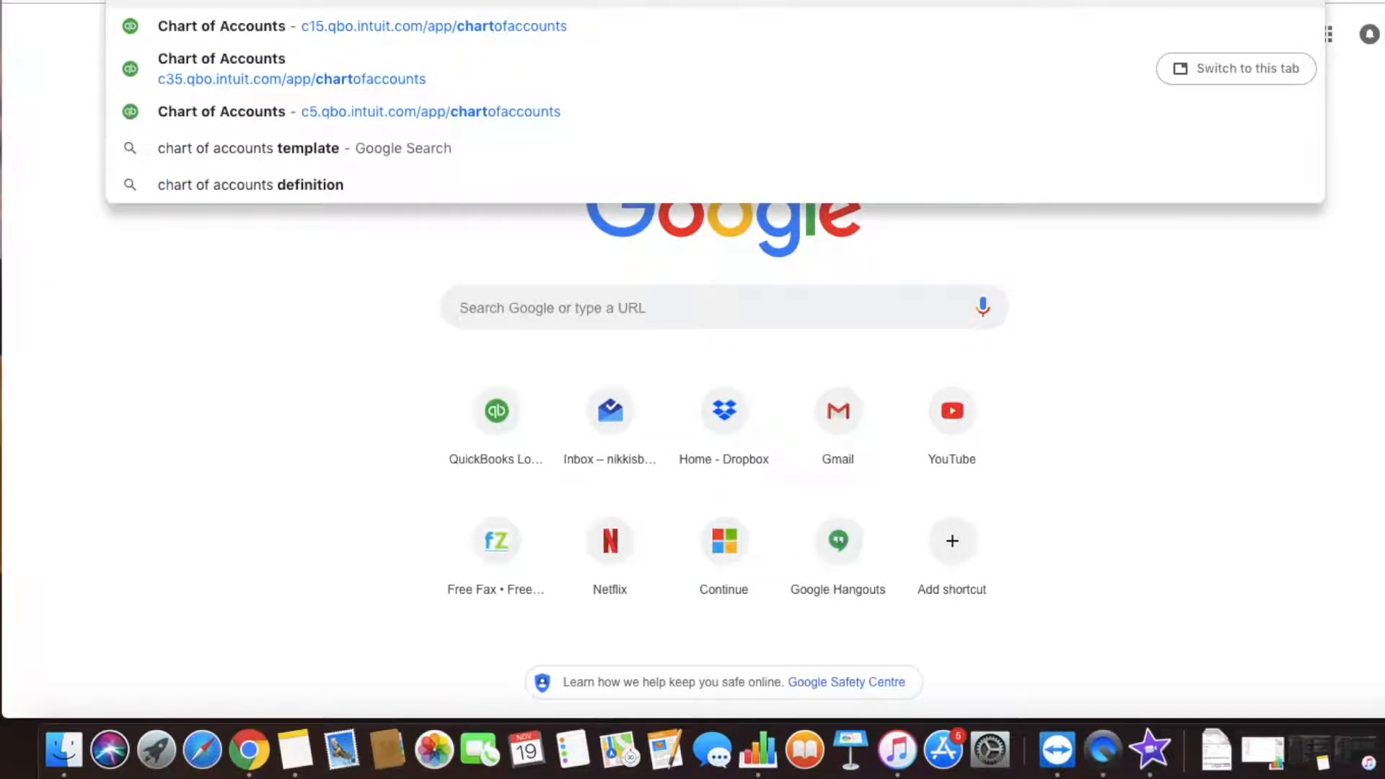
pyautogui.write(' numbering')
pyautogui.press('Return')
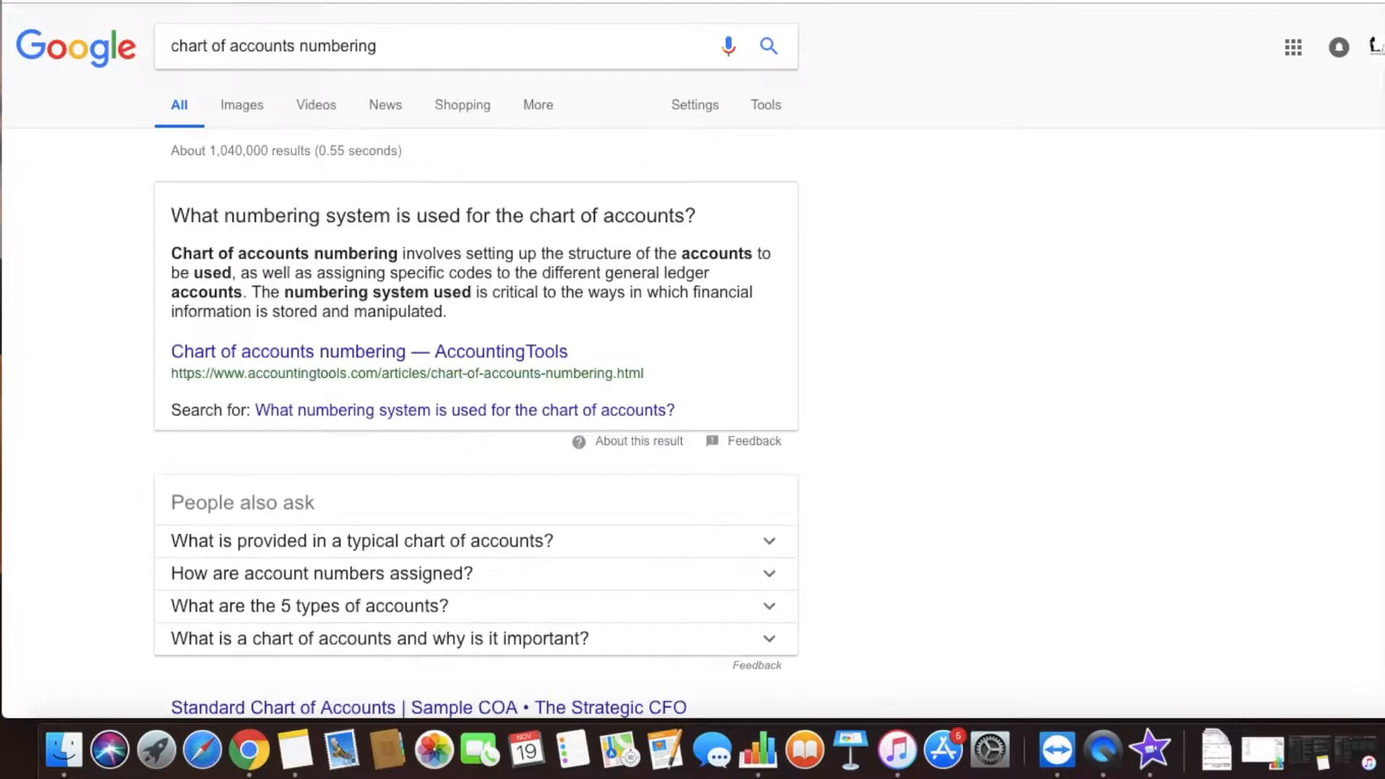
pyautogui.scroll(-5, 595, 403)
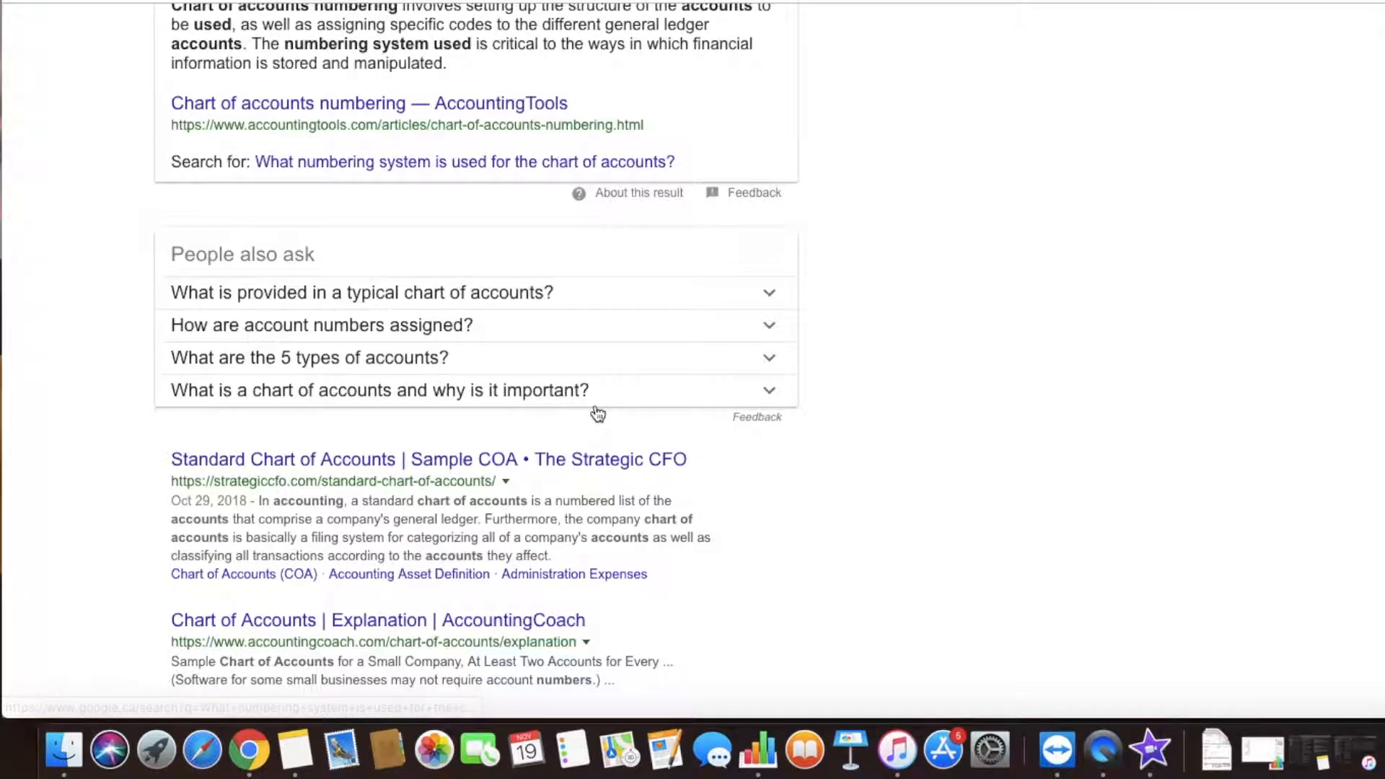
pyautogui.click(471, 462)
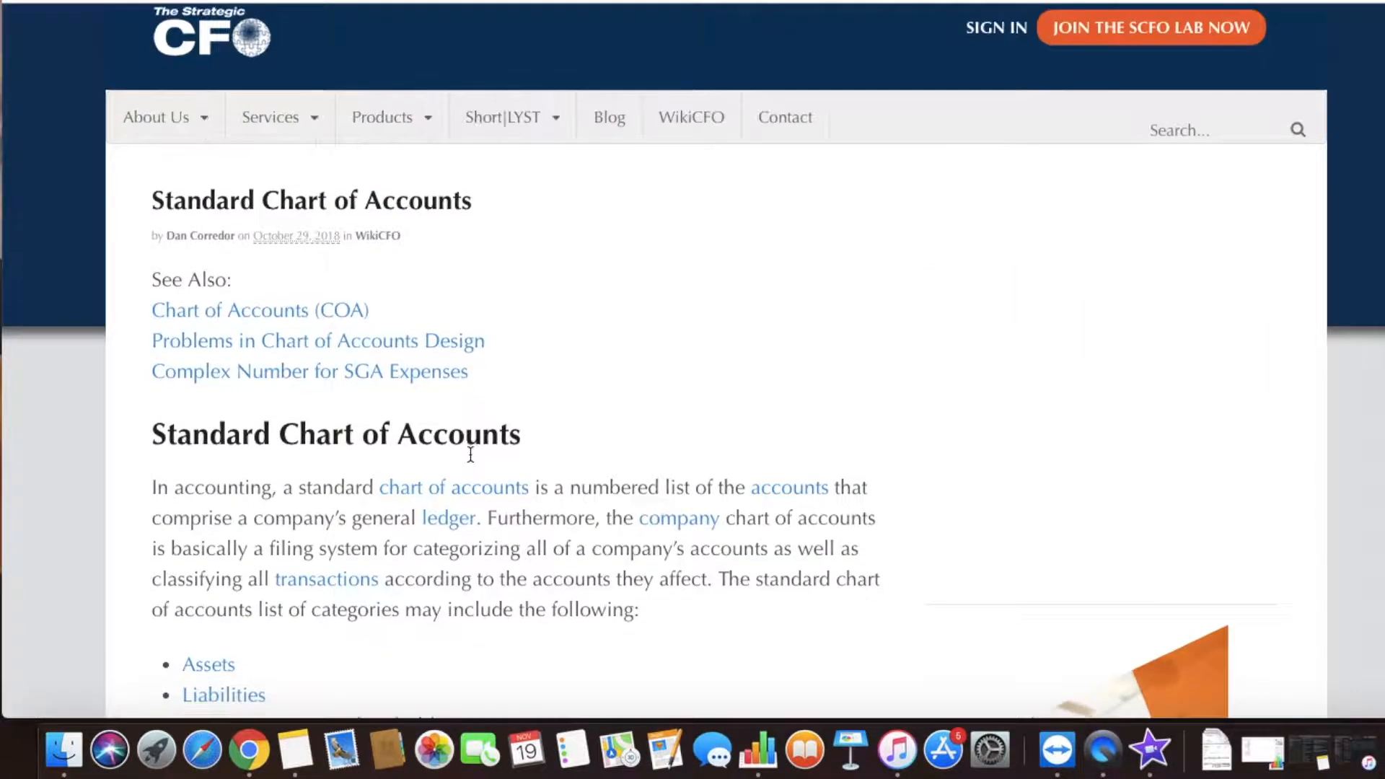
# Examine the article's sample chart of accounts for the number ranges used for the asset categories.
pyautogui.scroll(-5, 470, 453)
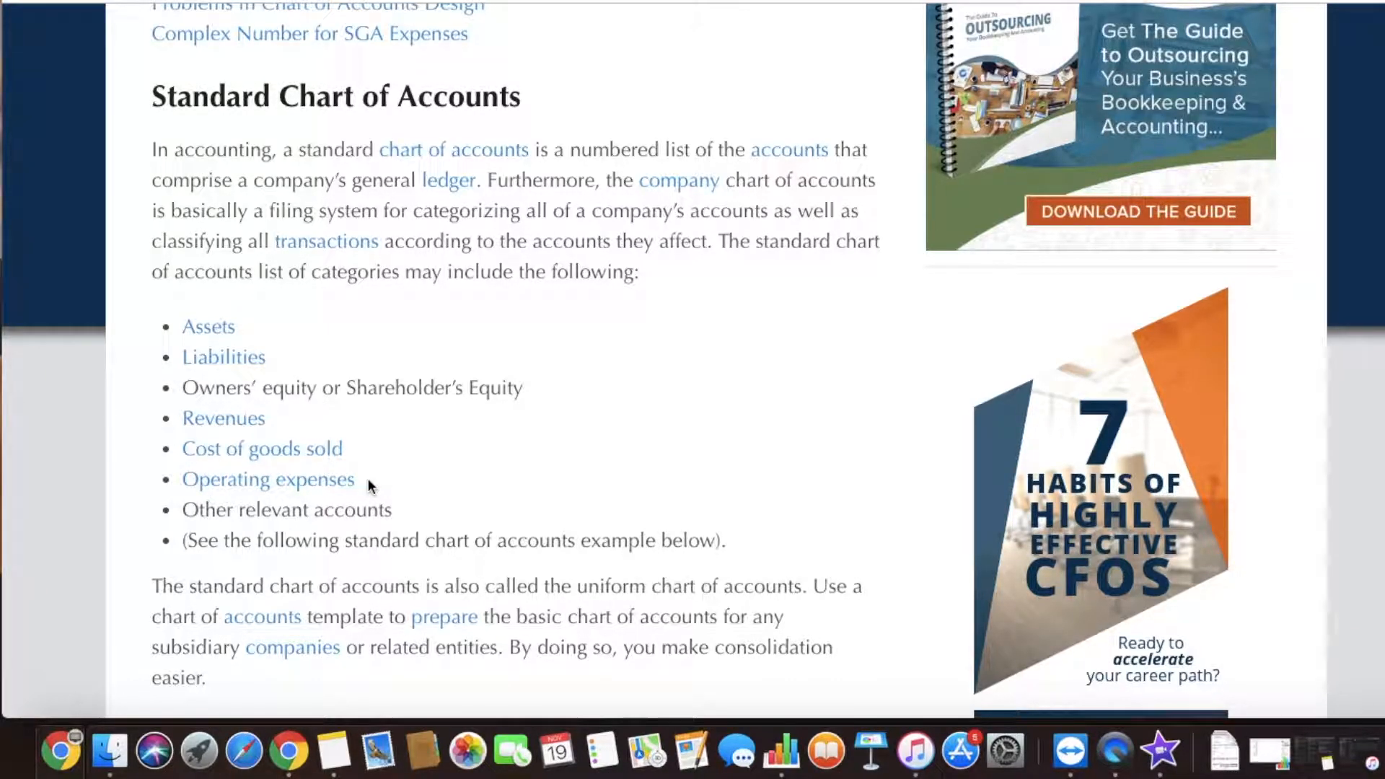
pyautogui.scroll(-15, 416, 522)
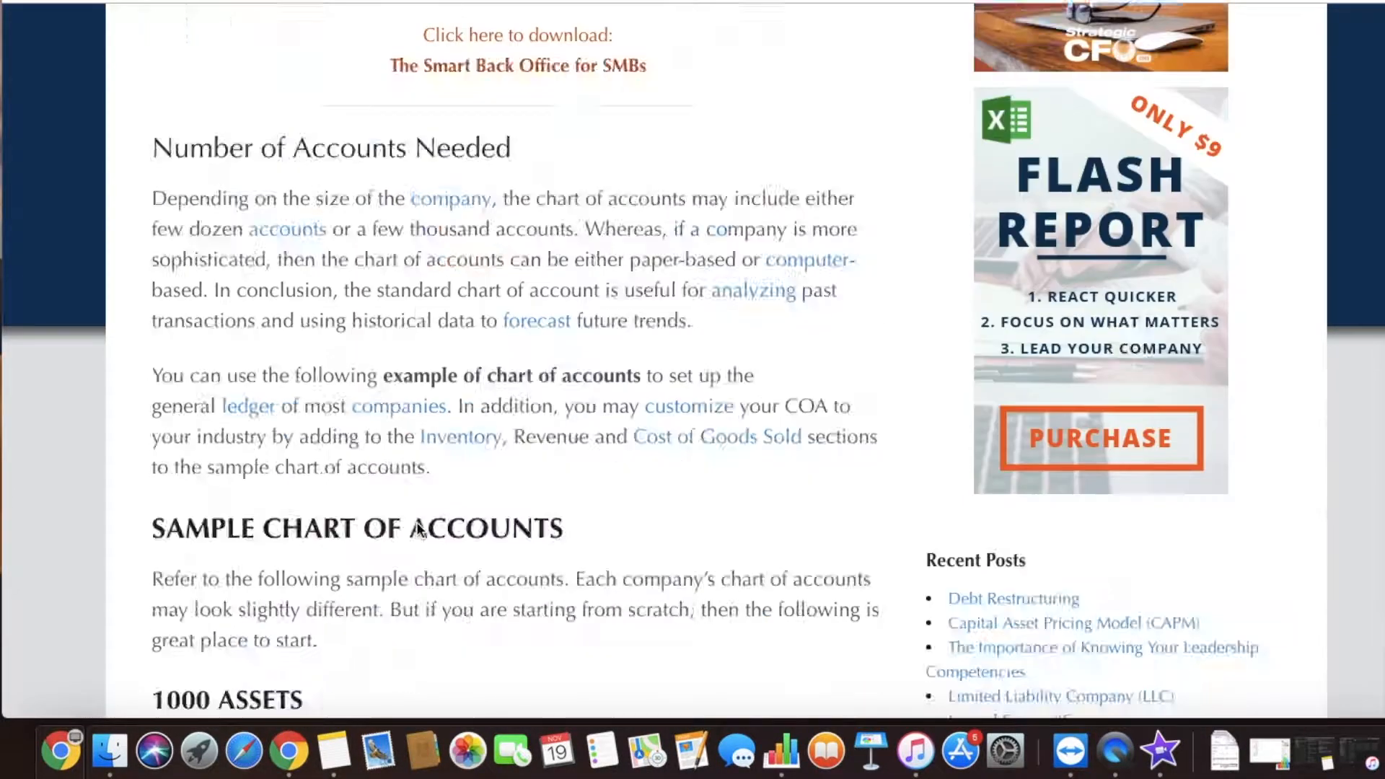
pyautogui.scroll(-3, 337, 459)
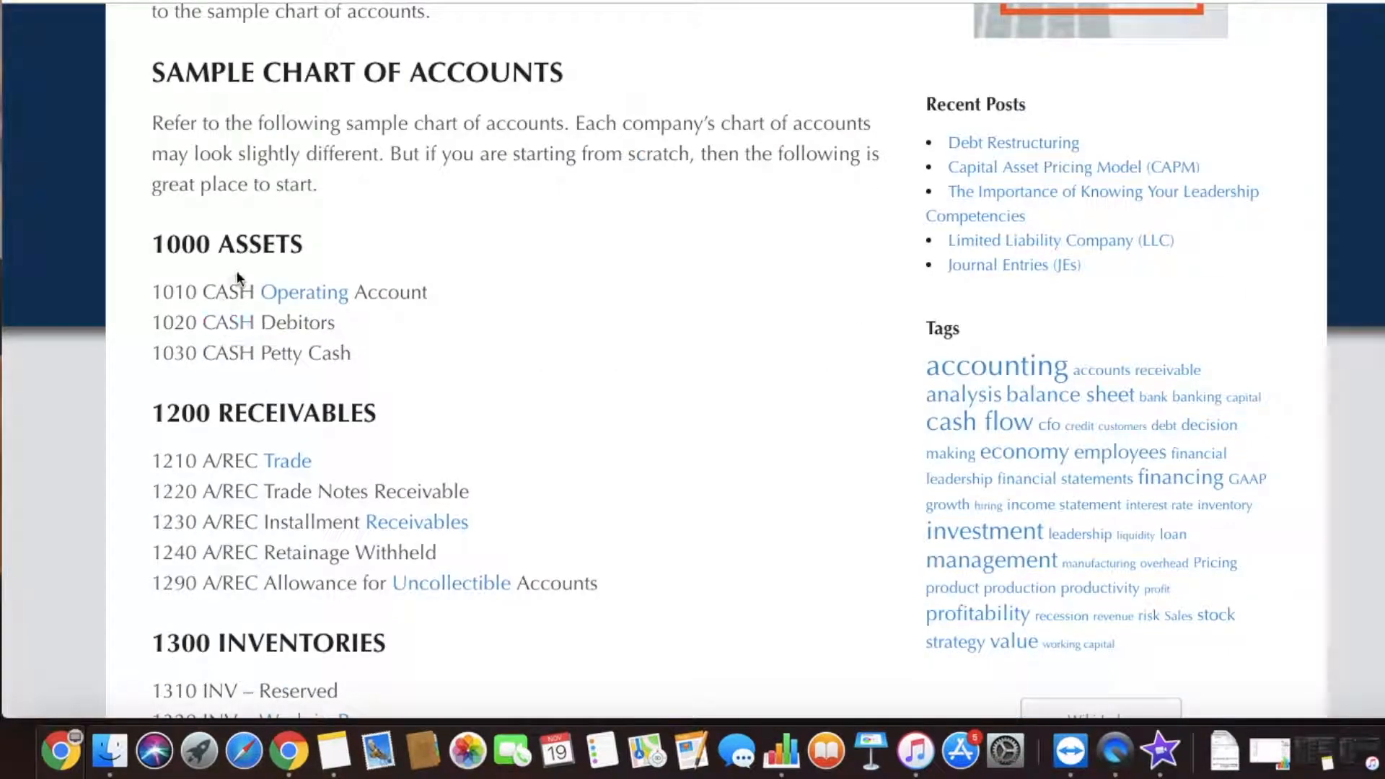
pyautogui.scroll(-5, 477, 542)
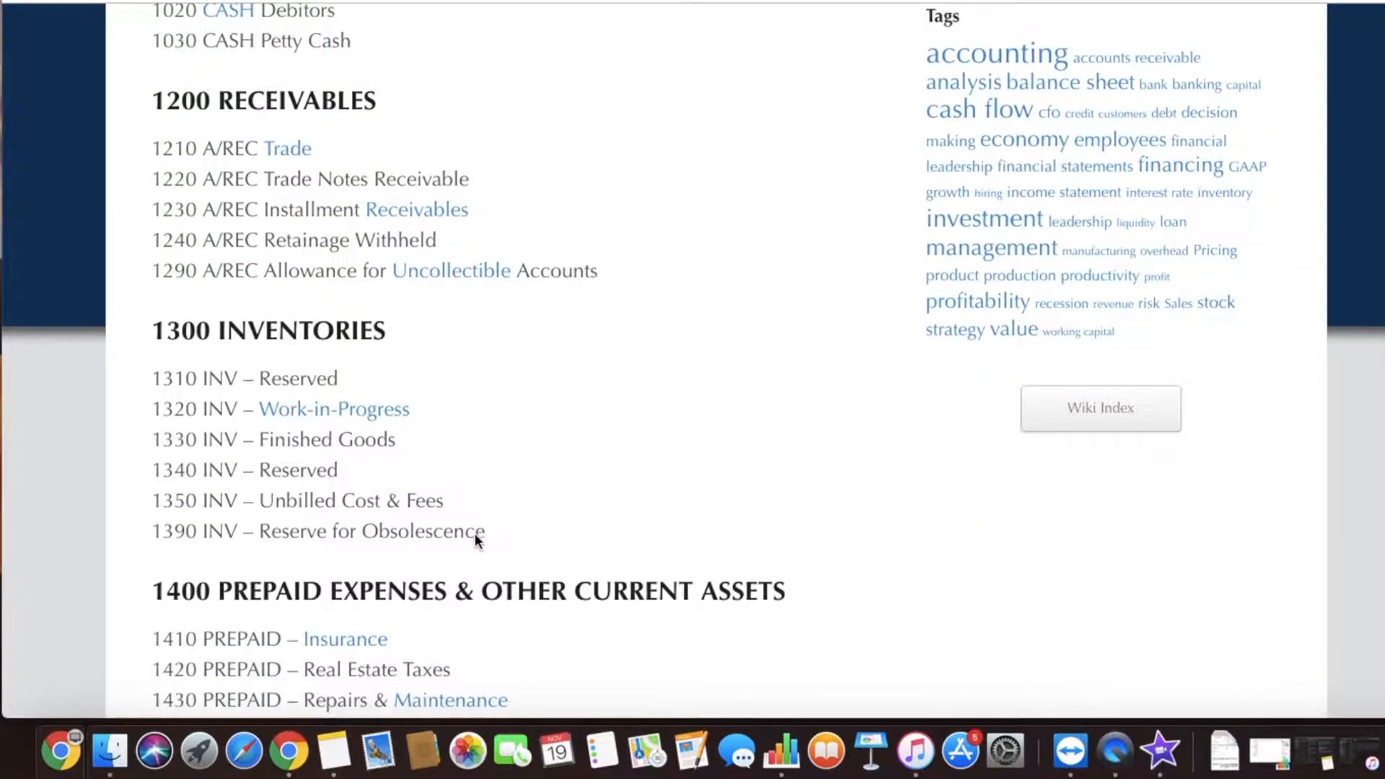
pyautogui.scroll(-5, 488, 575)
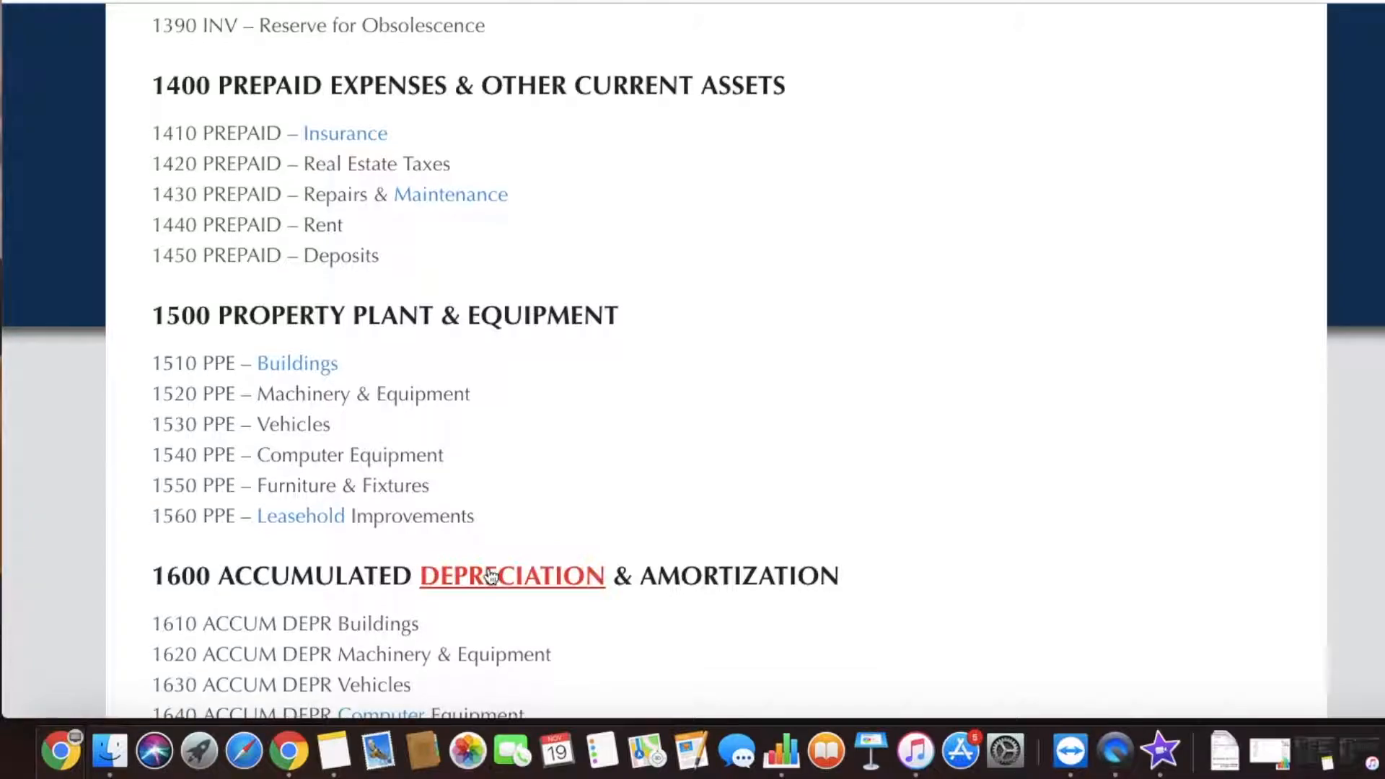
pyautogui.scroll(-6, 495, 532)
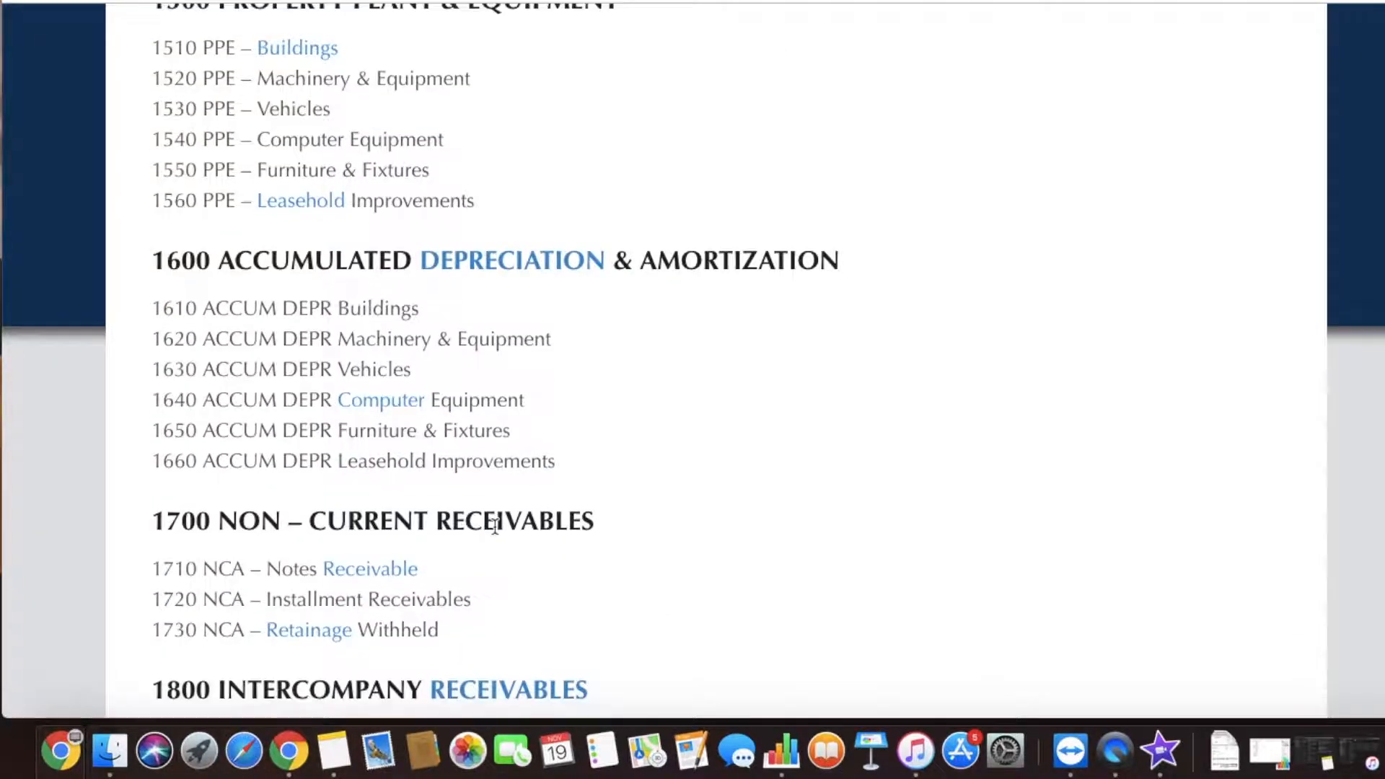
pyautogui.scroll(-3, 495, 532)
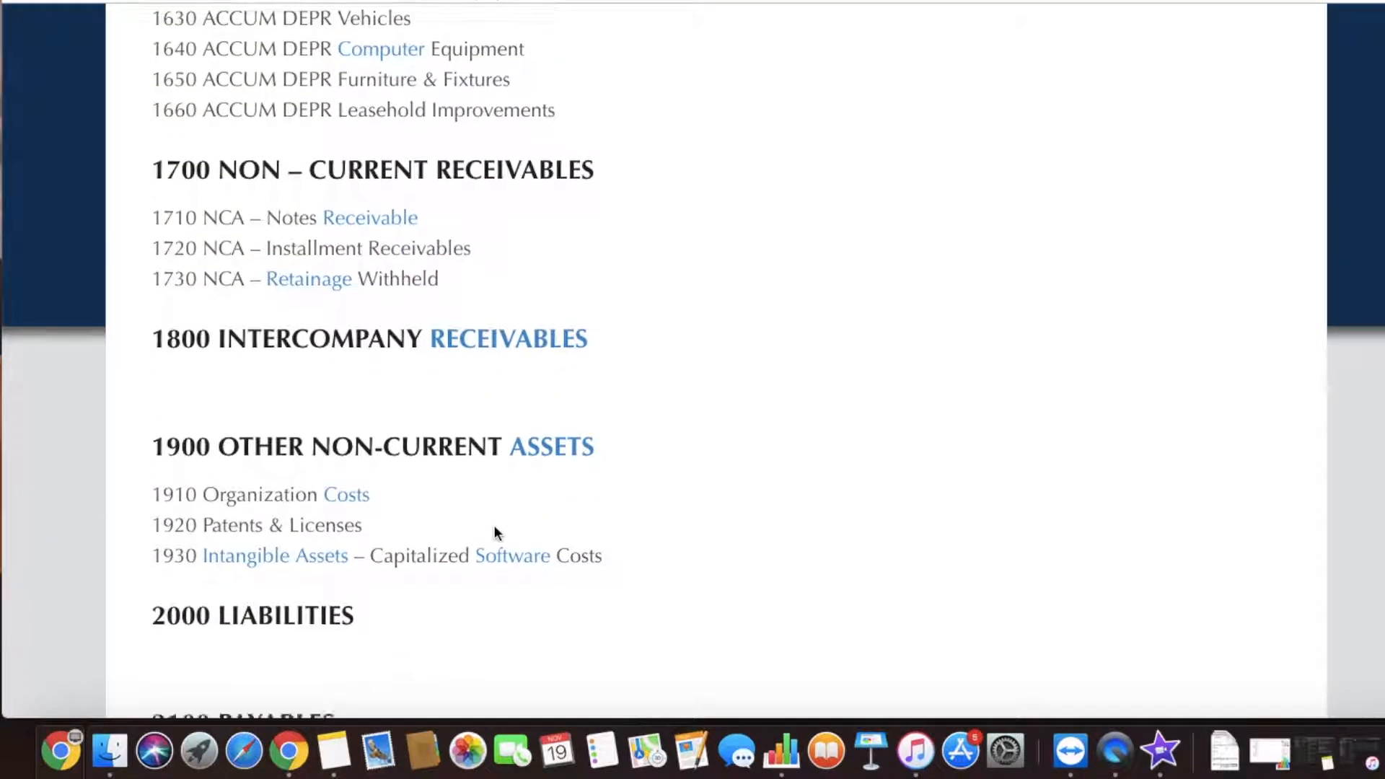
pyautogui.scroll(2, 495, 533)
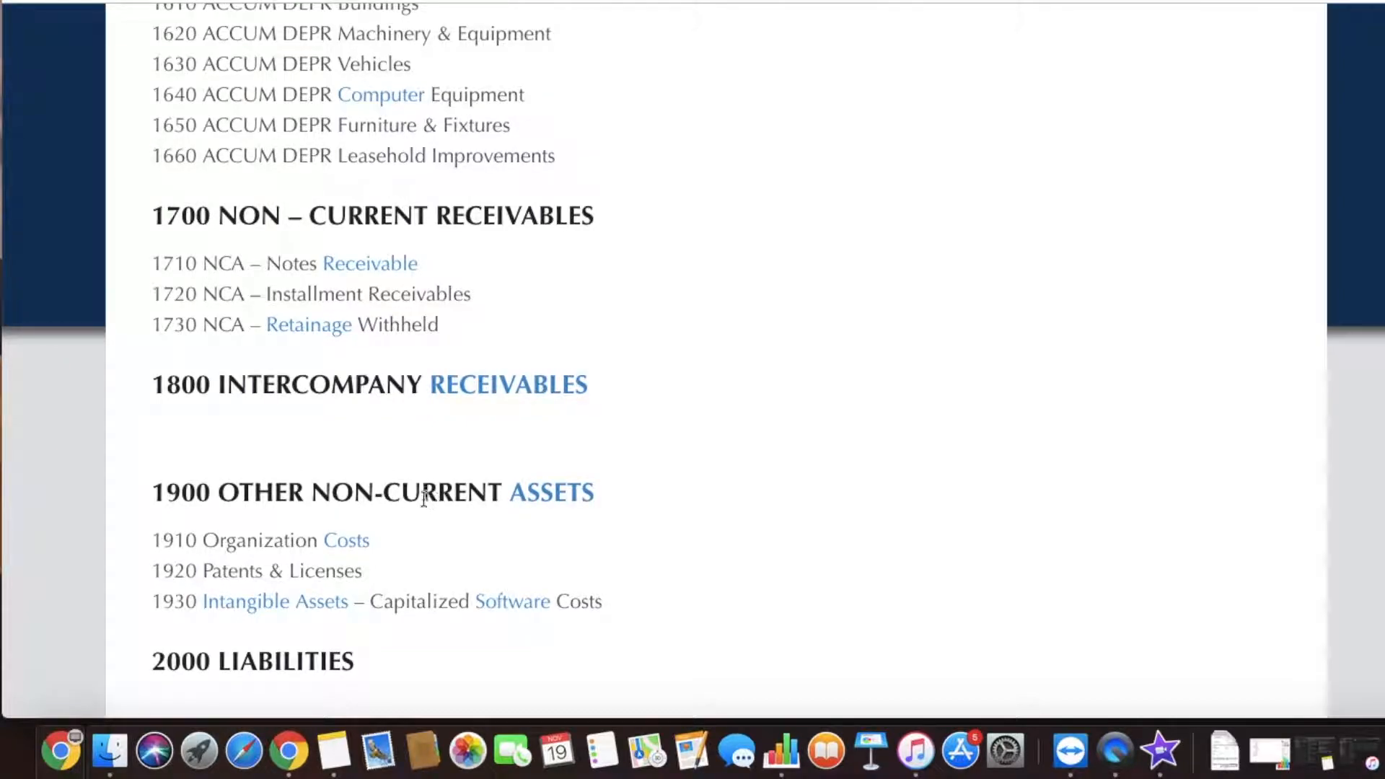
pyautogui.scroll(15, 467, 260)
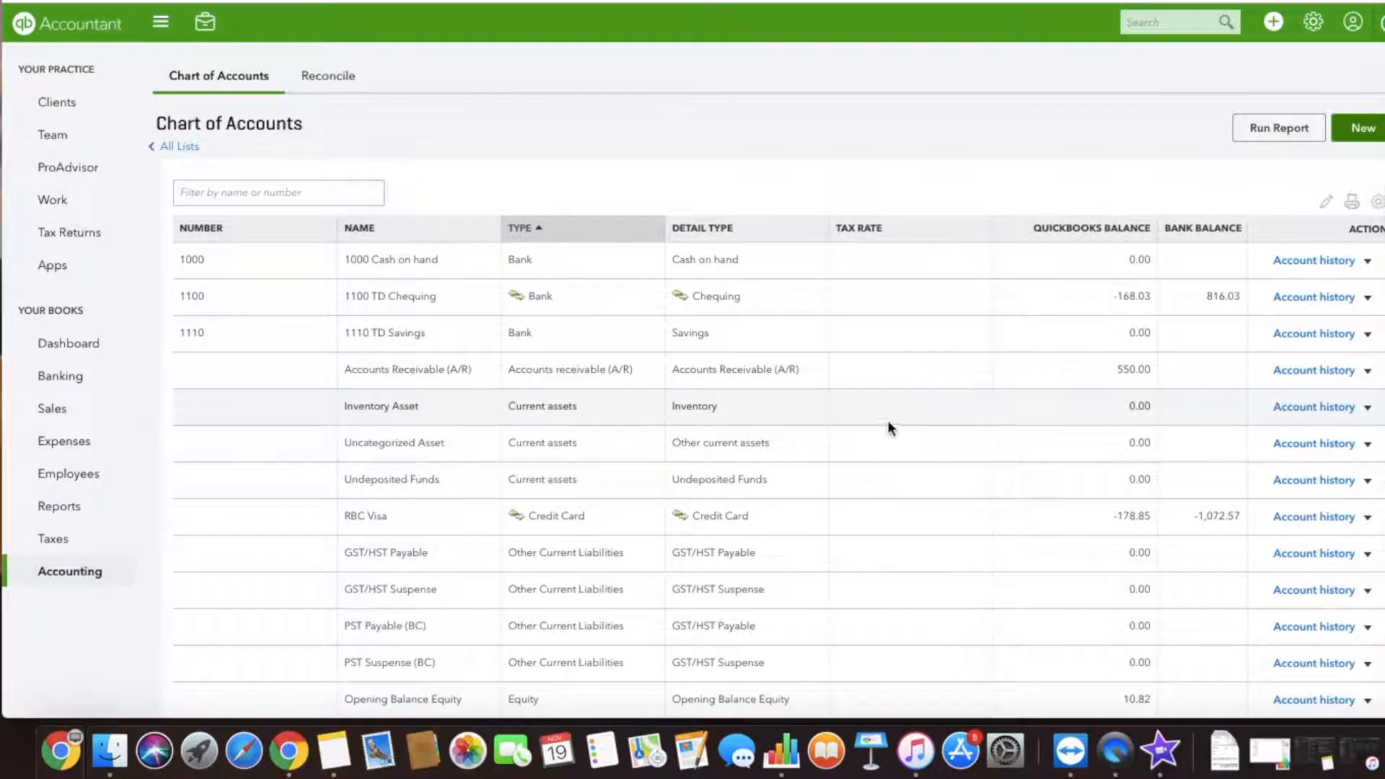
# Assign number 2000 to the Accounts Receivable (A/R) account and save it.
pyautogui.click(1367, 370)
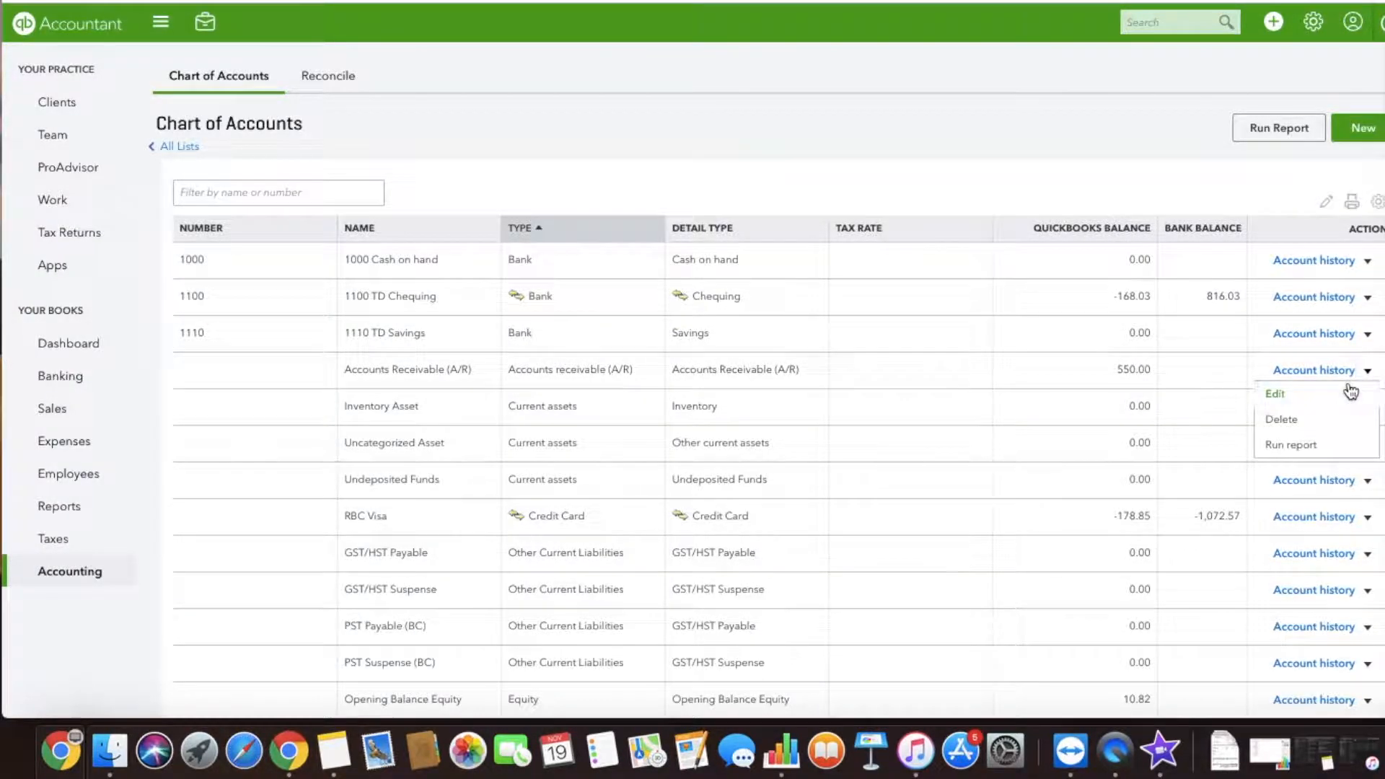
pyautogui.click(1280, 393)
pyautogui.click(803, 234)
pyautogui.write('2000')
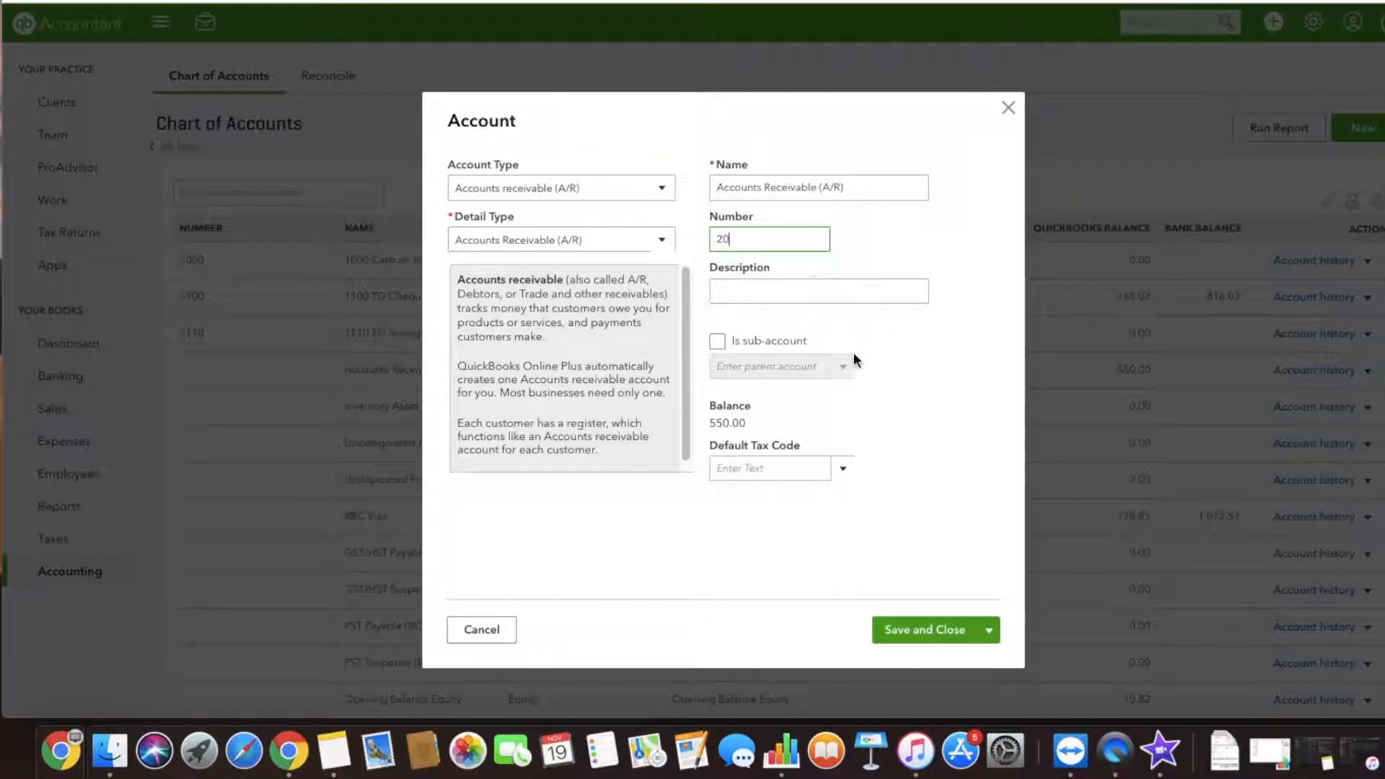
pyautogui.click(927, 624)
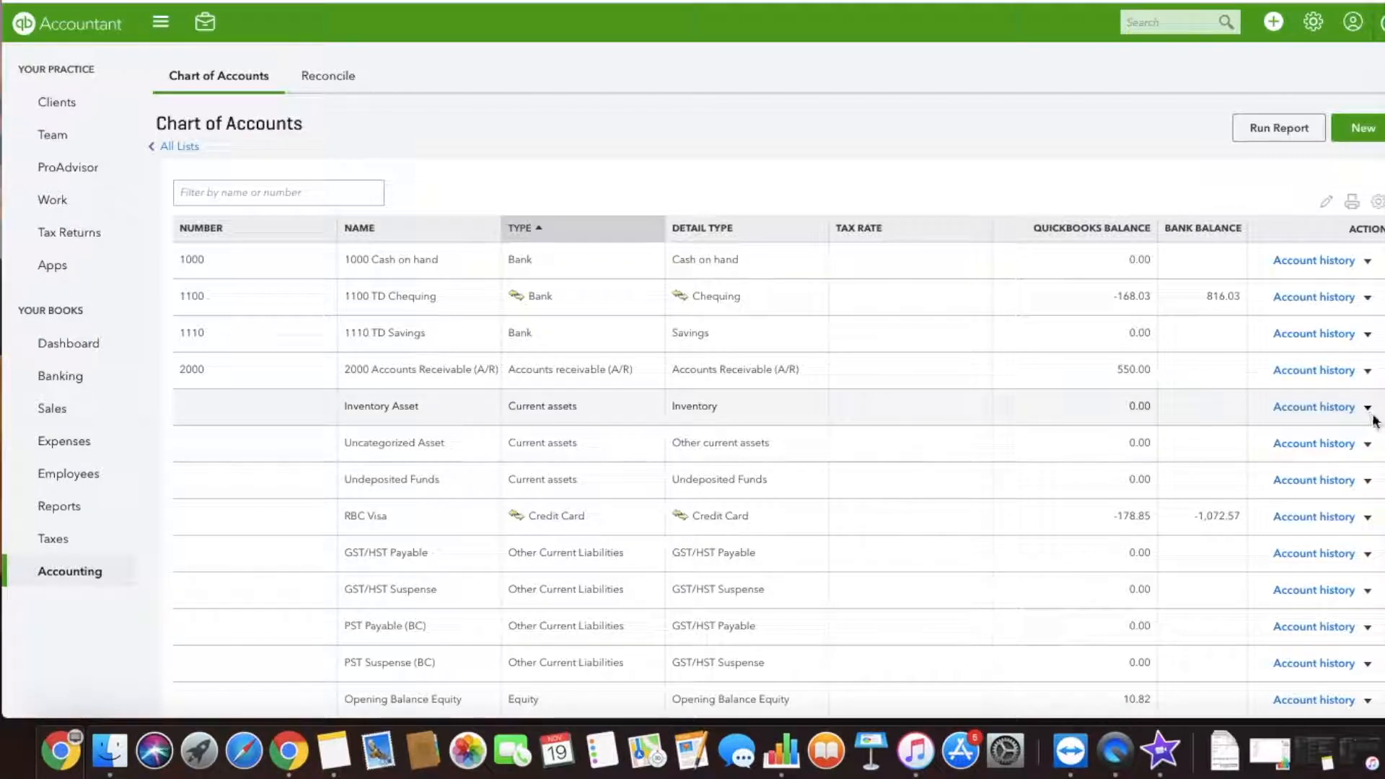
# Batch edit the chart of accounts, numbering Accounts Receivable (A/R) 1200 and Inventory Asset 1300.
pyautogui.click(1326, 205)
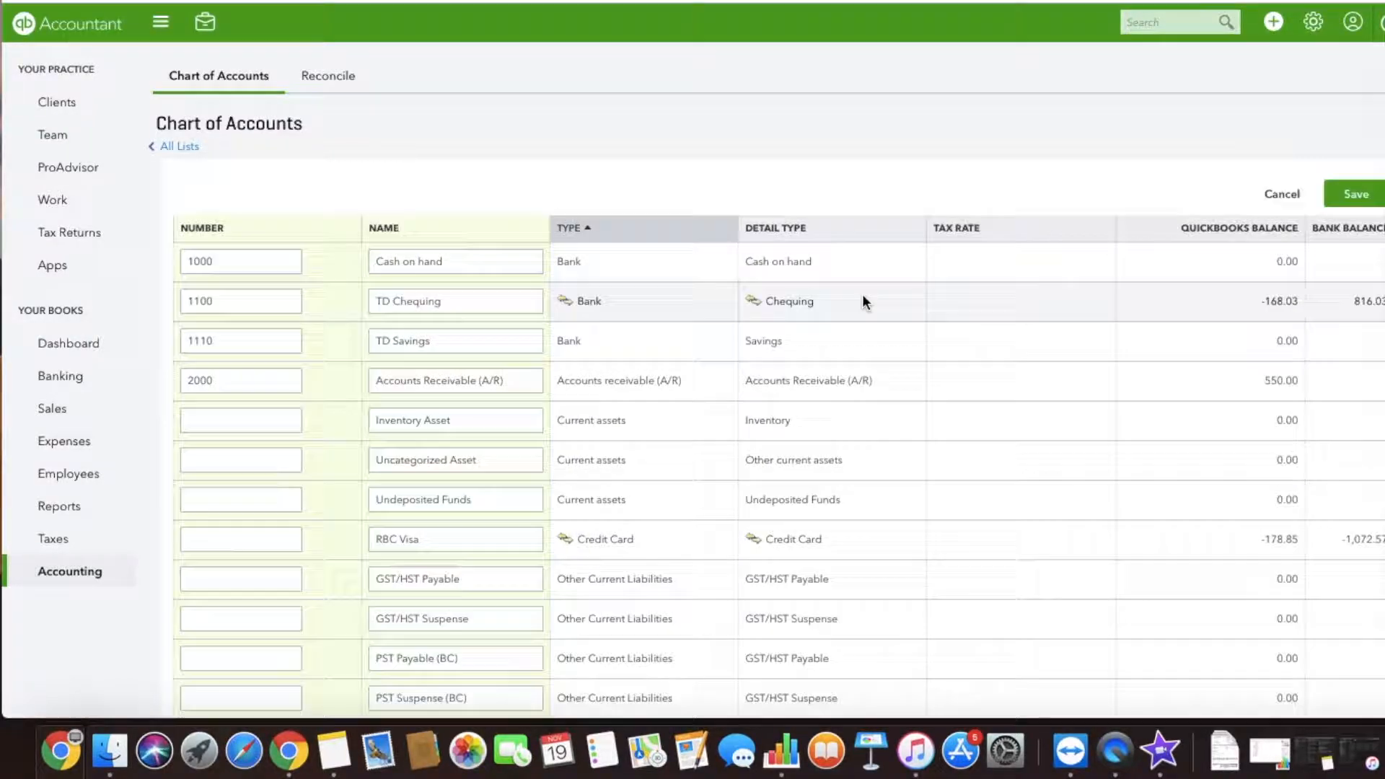
pyautogui.click(257, 419)
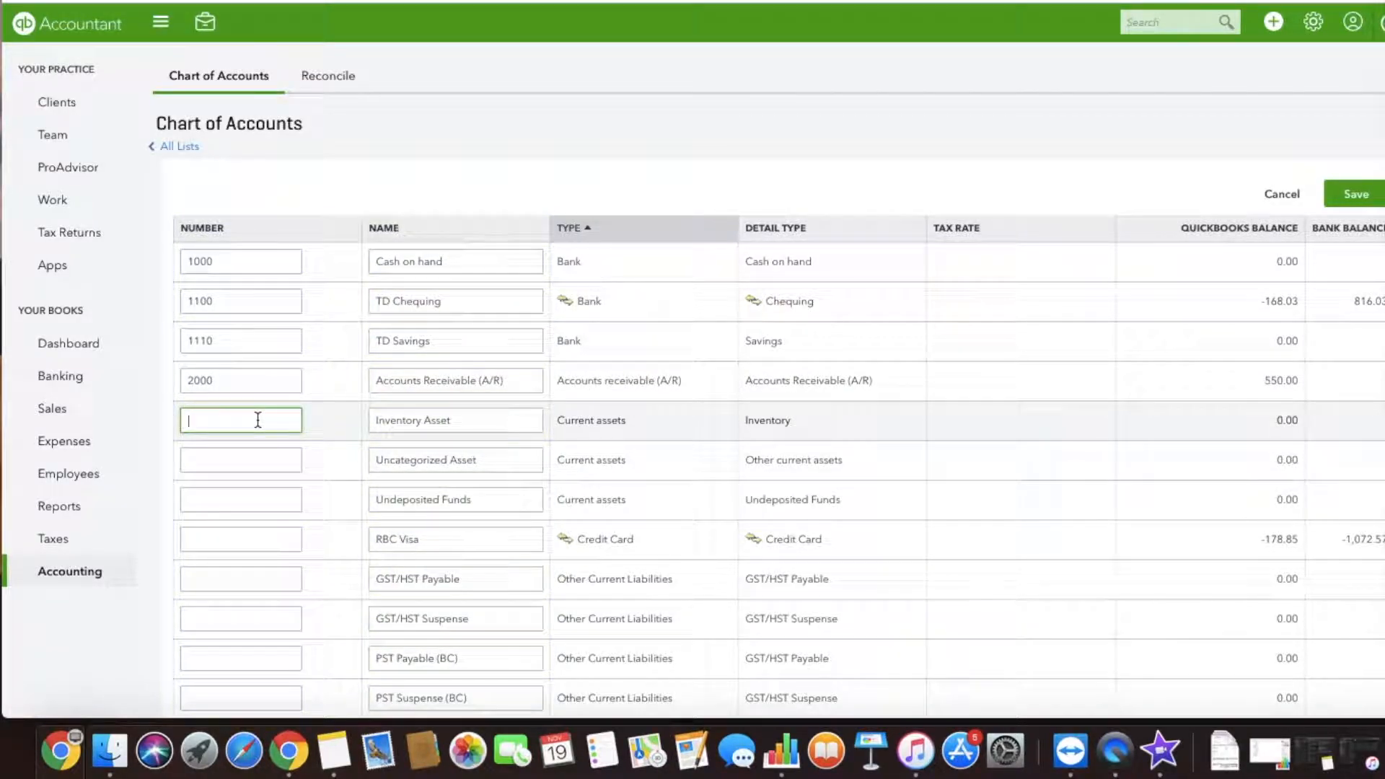
pyautogui.doubleClick(253, 380)
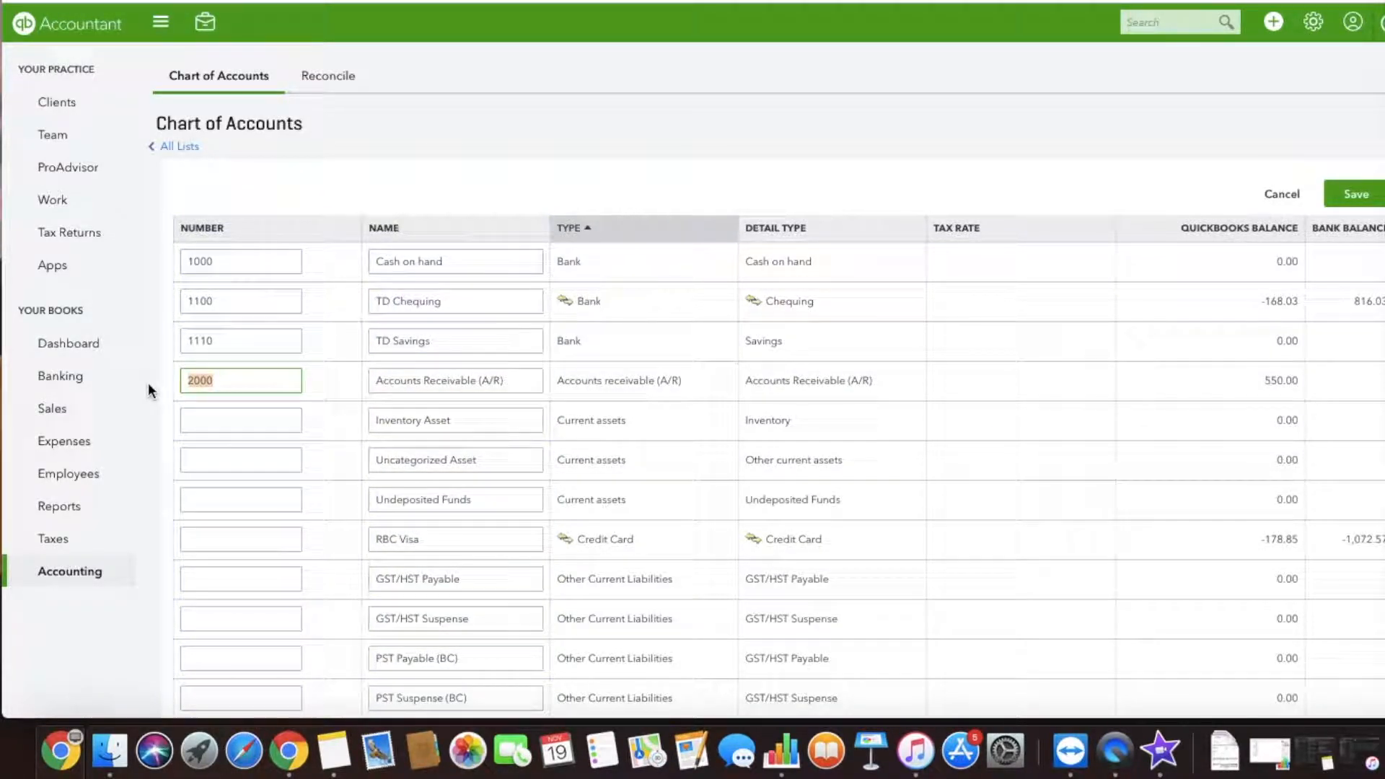
pyautogui.write('1120')
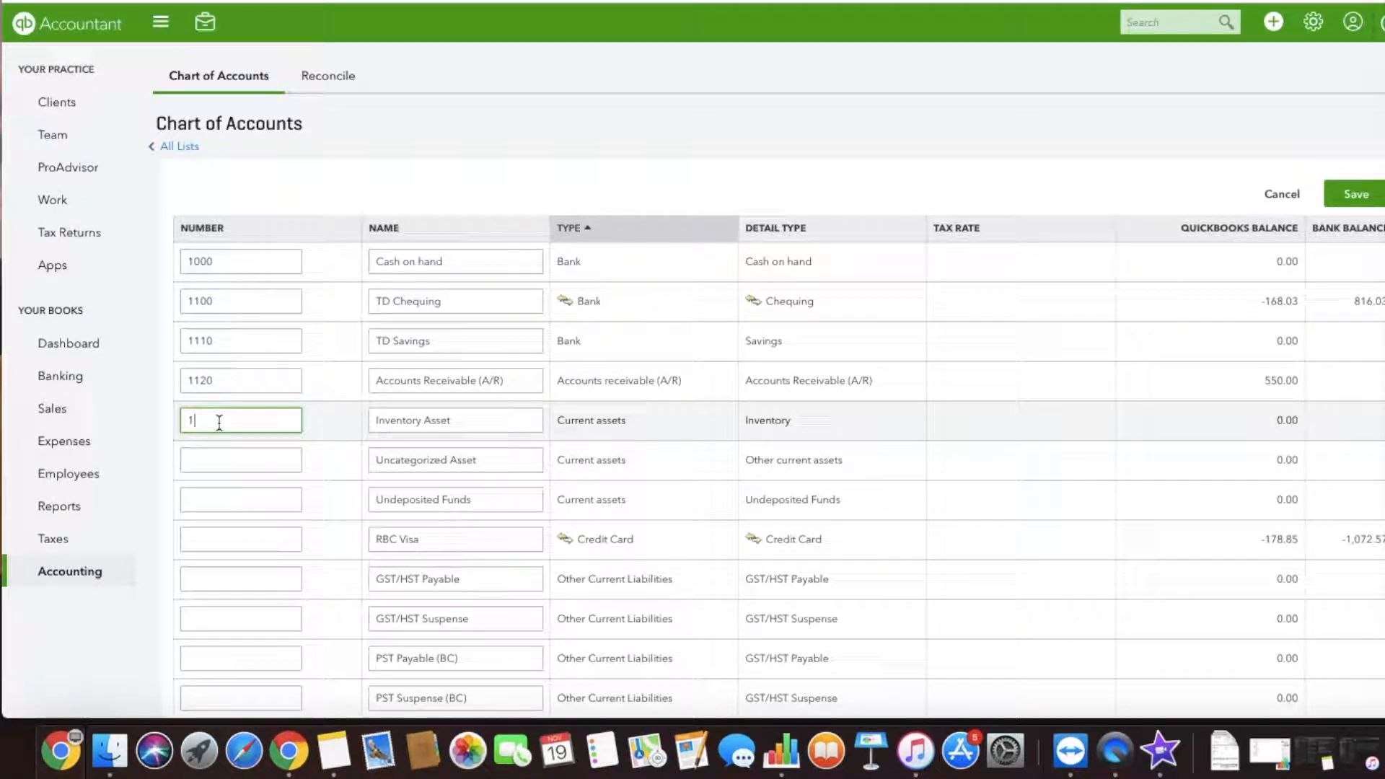
pyautogui.write('00')
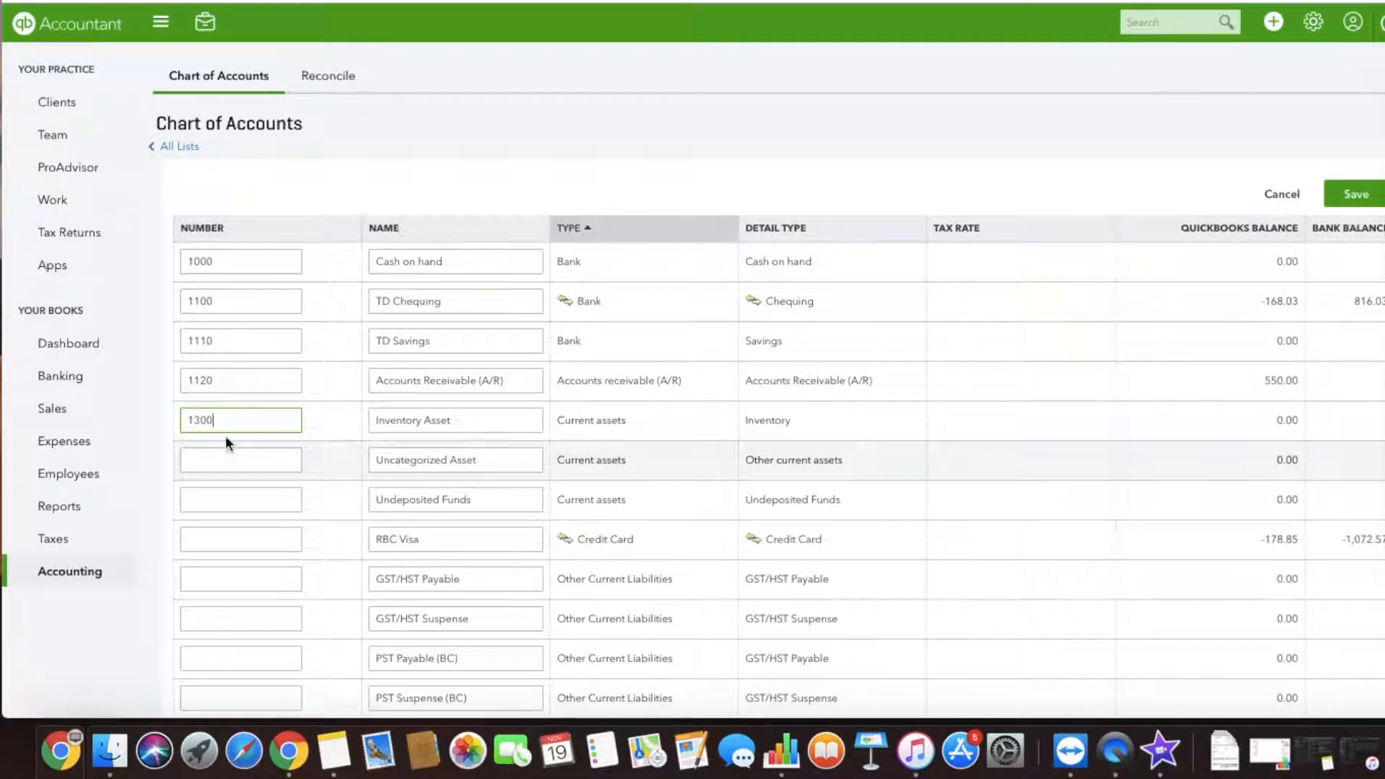
pyautogui.moveTo(220, 380); pyautogui.dragTo(166, 379)
pyautogui.write('1200')
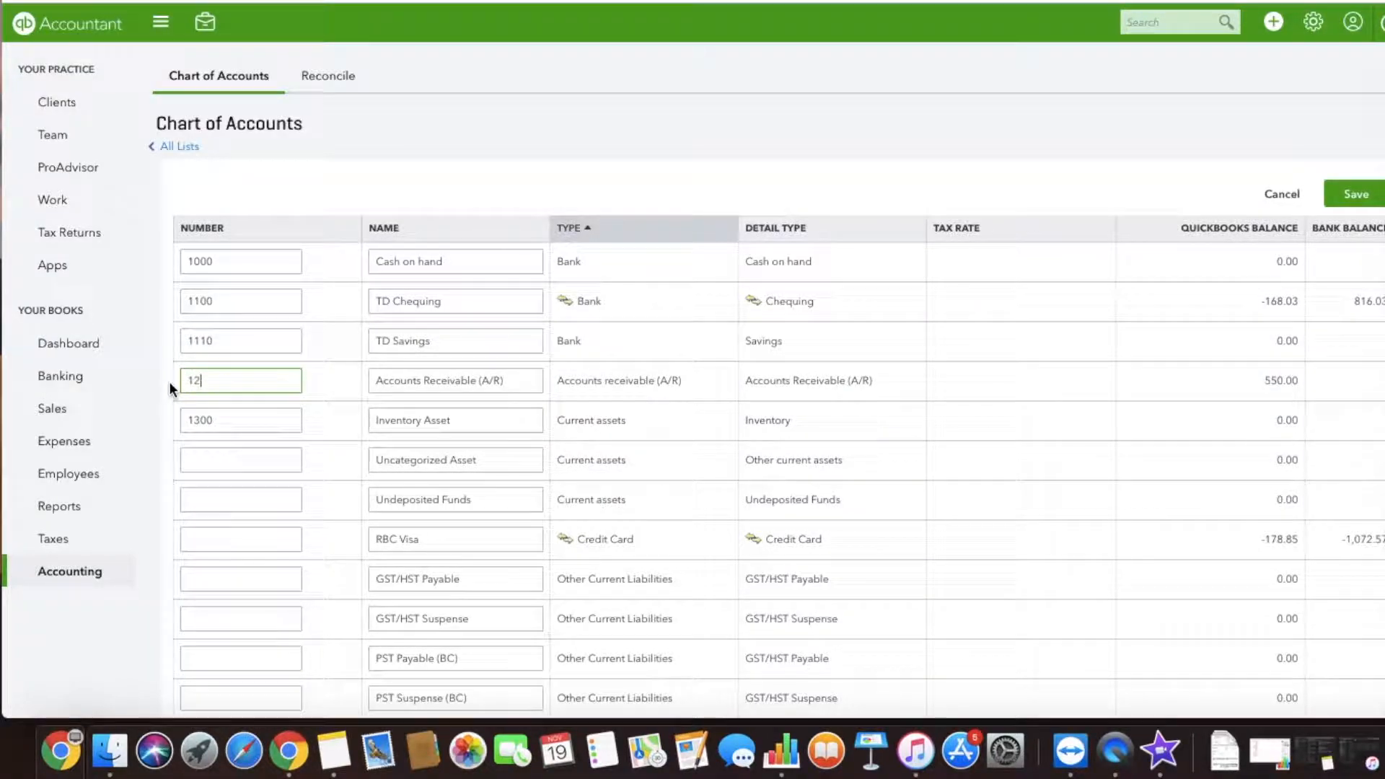
# Number Uncategorized Asset 1398 and Undeposited Funds 1399, and save the batch edits.
pyautogui.click(234, 468)
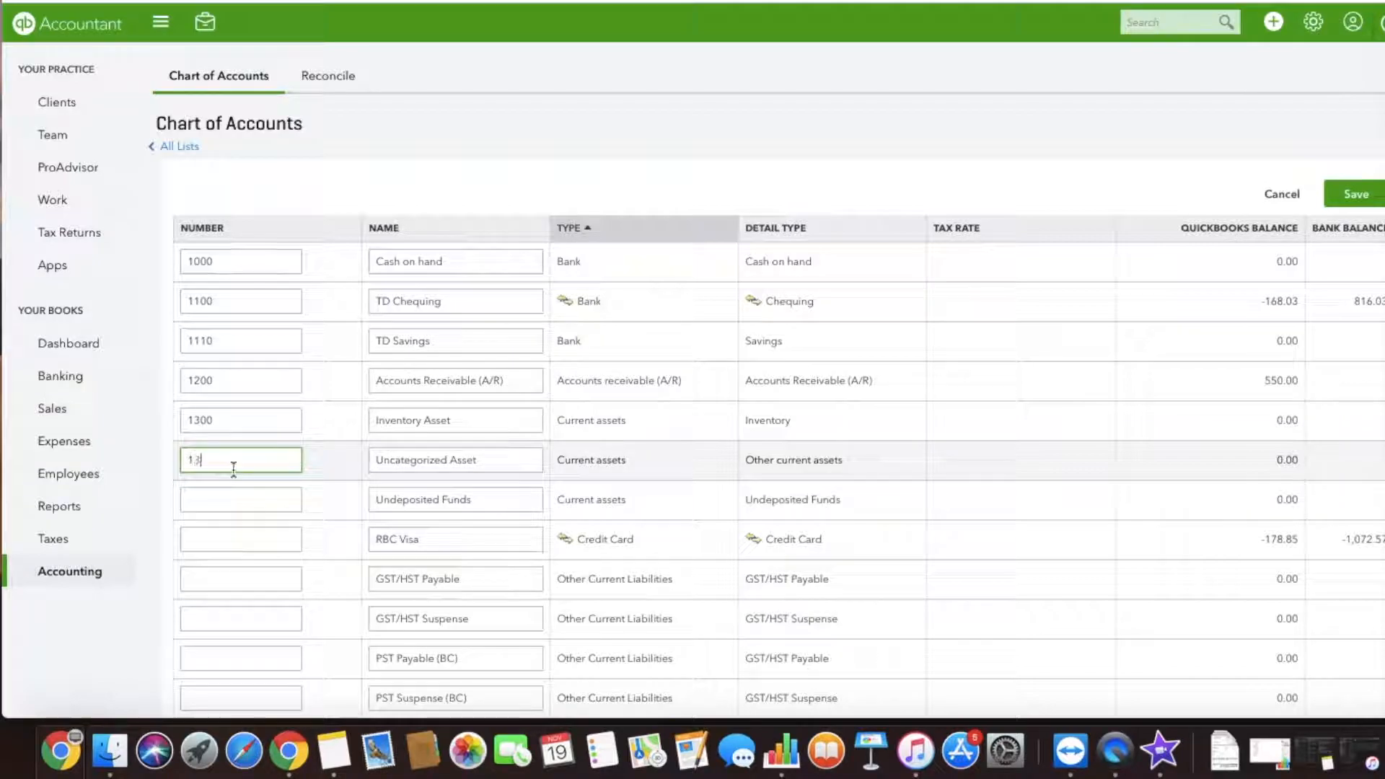
pyautogui.write('1398')
pyautogui.click(239, 501)
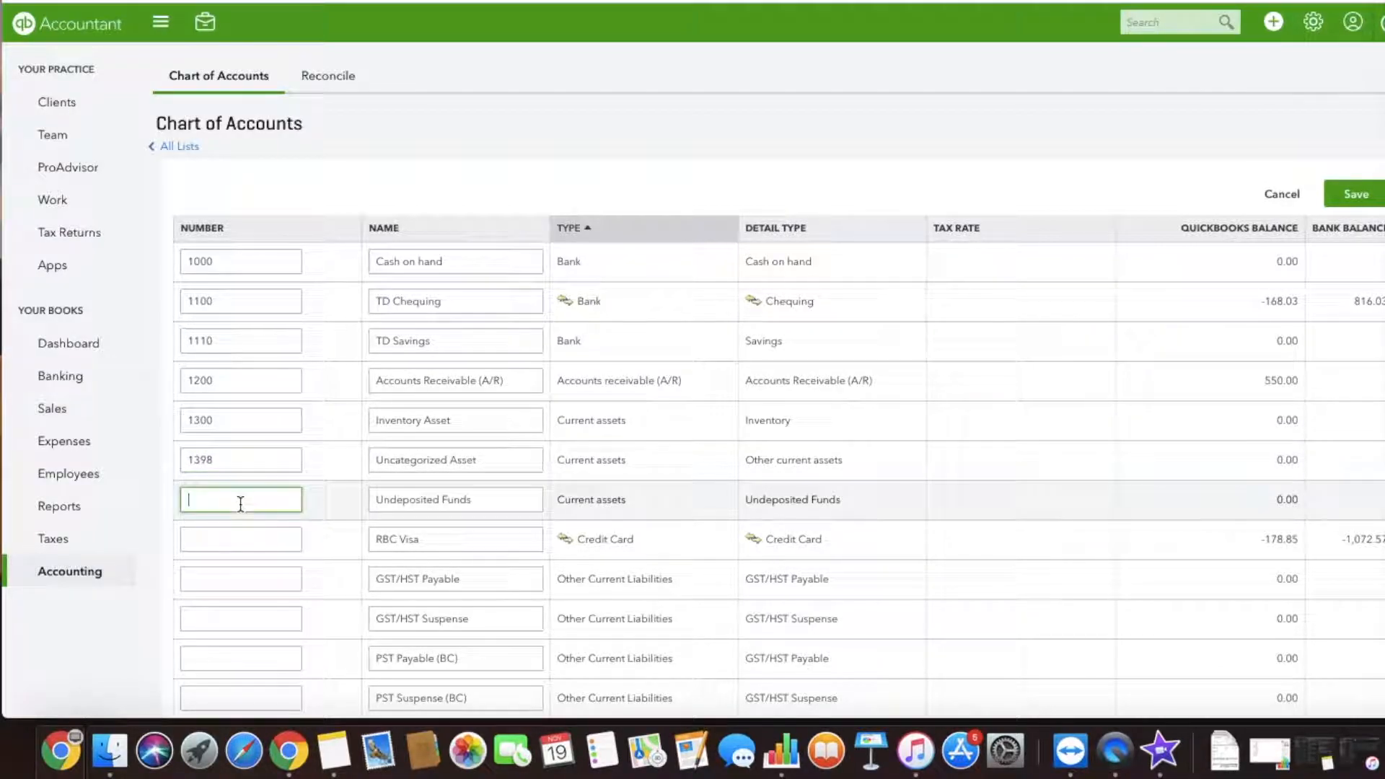
pyautogui.write('1399')
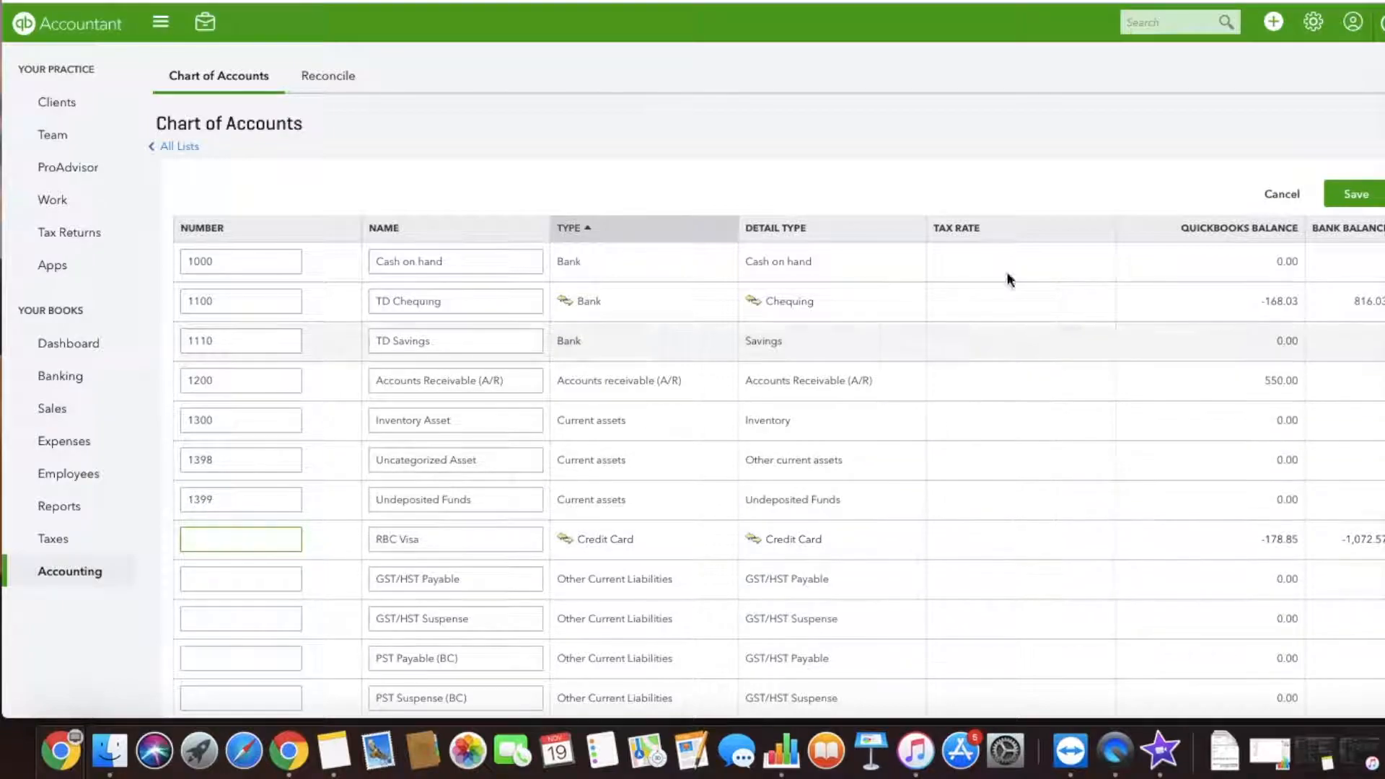
pyautogui.click(1355, 193)
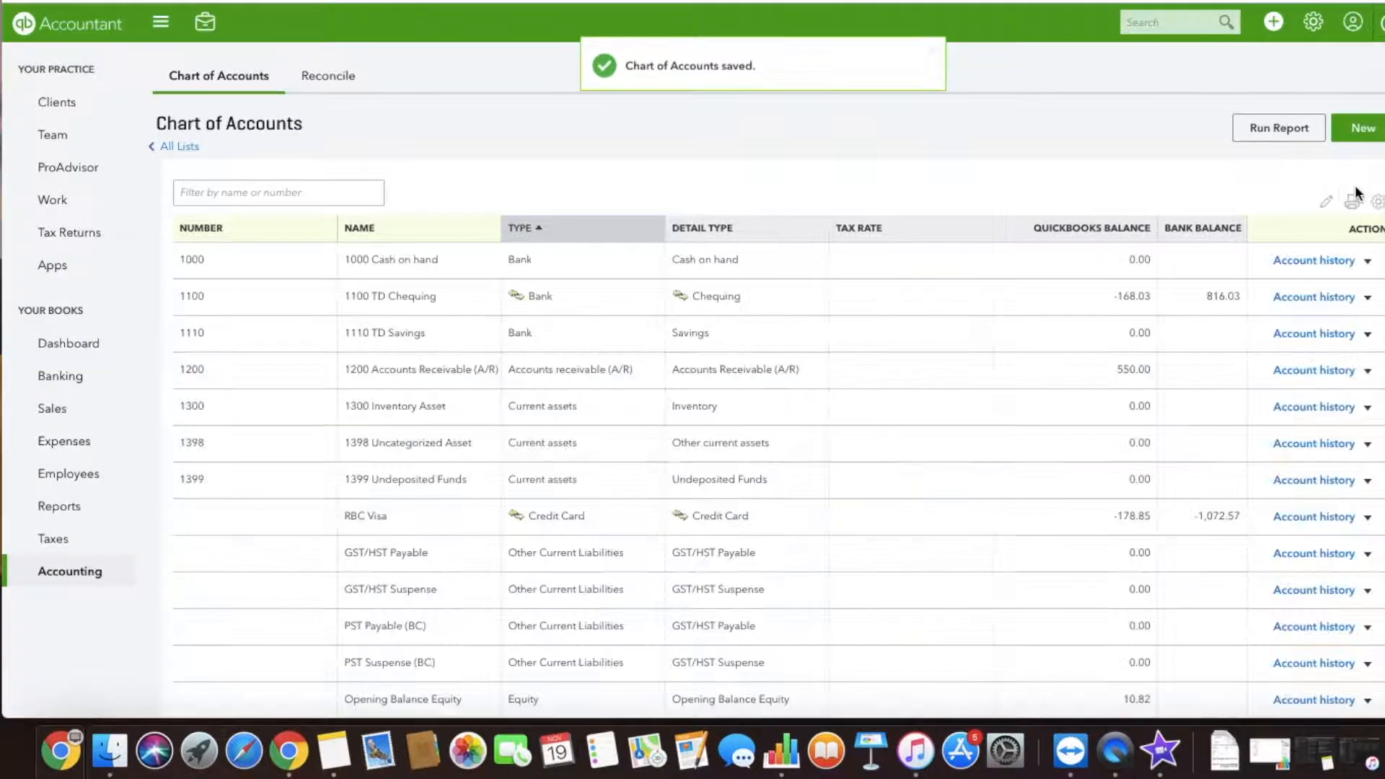
# Create and save a Property, plant and equipment account with detail type Machinery and equipment and number 1500.
pyautogui.click(1363, 129)
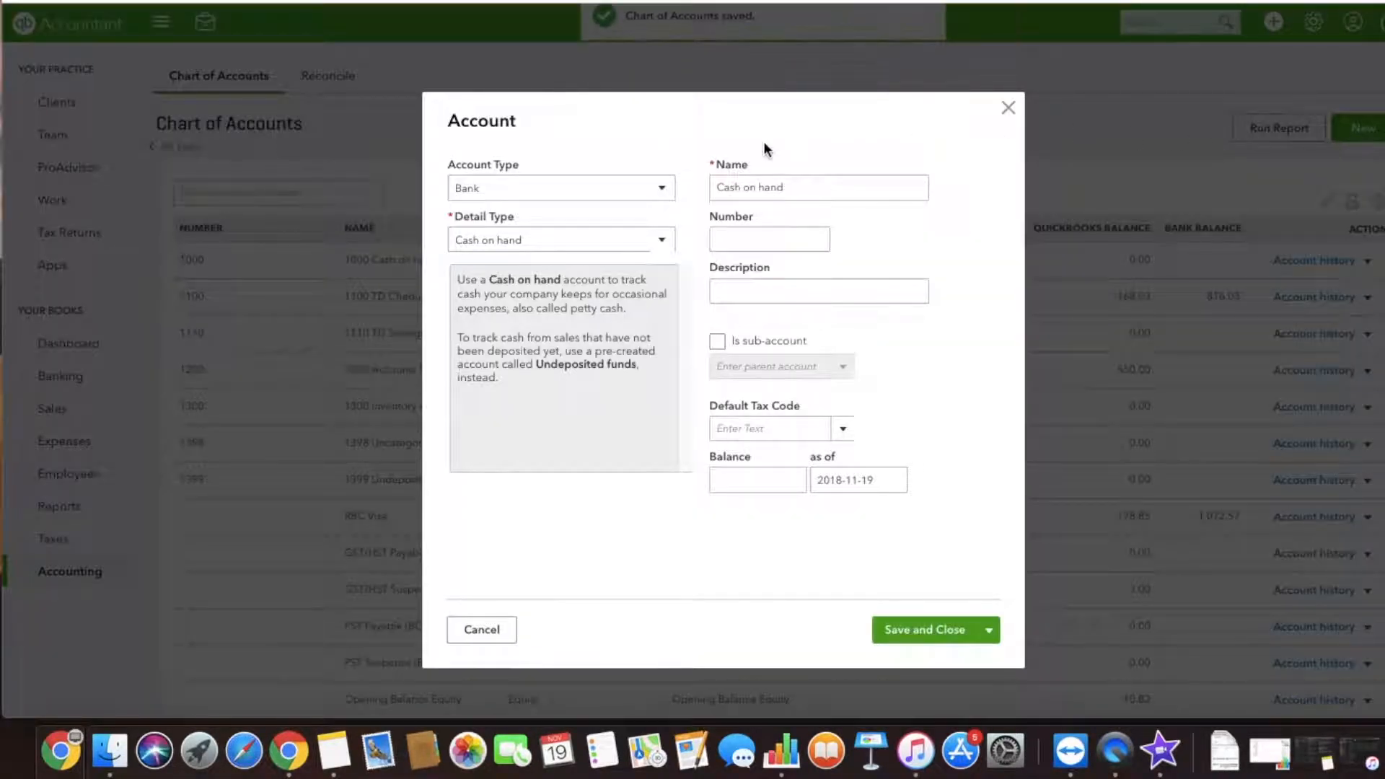
pyautogui.click(555, 188)
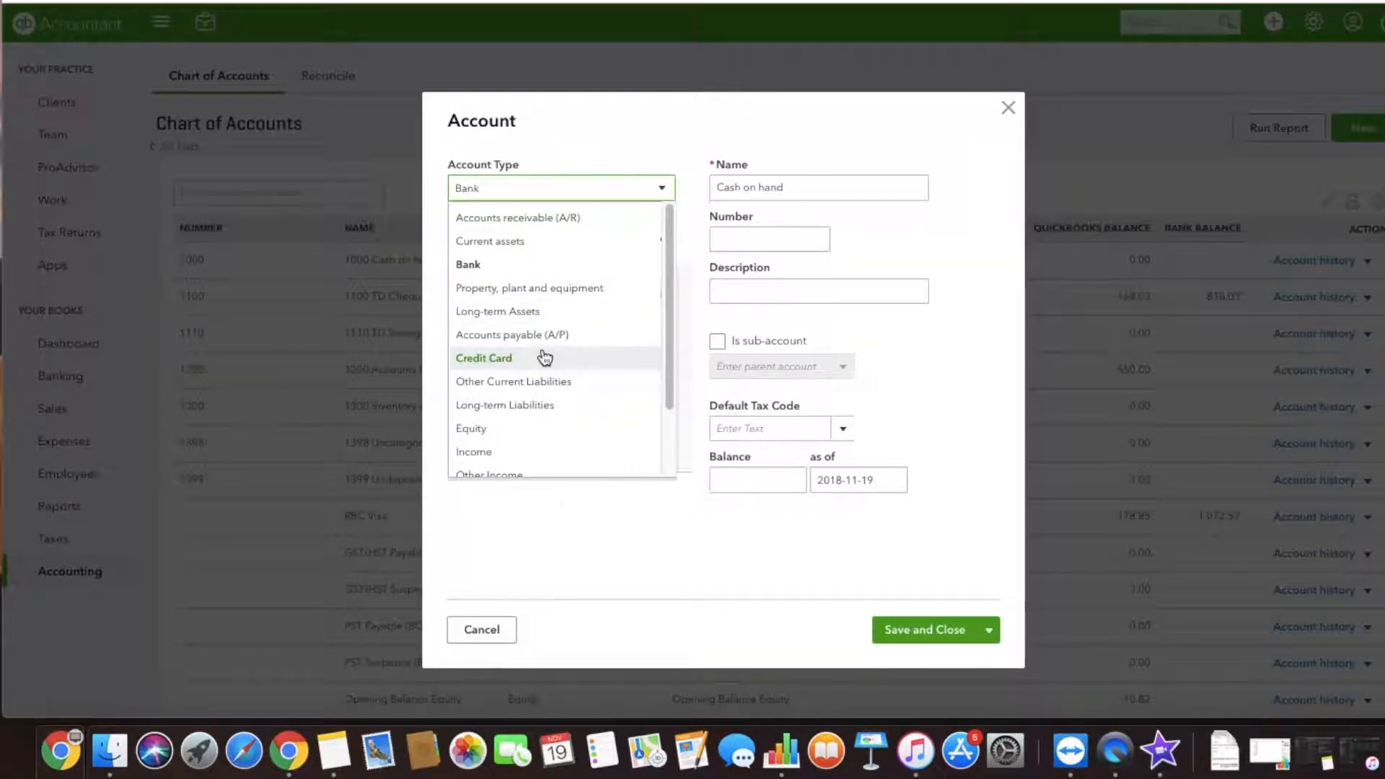
pyautogui.click(544, 288)
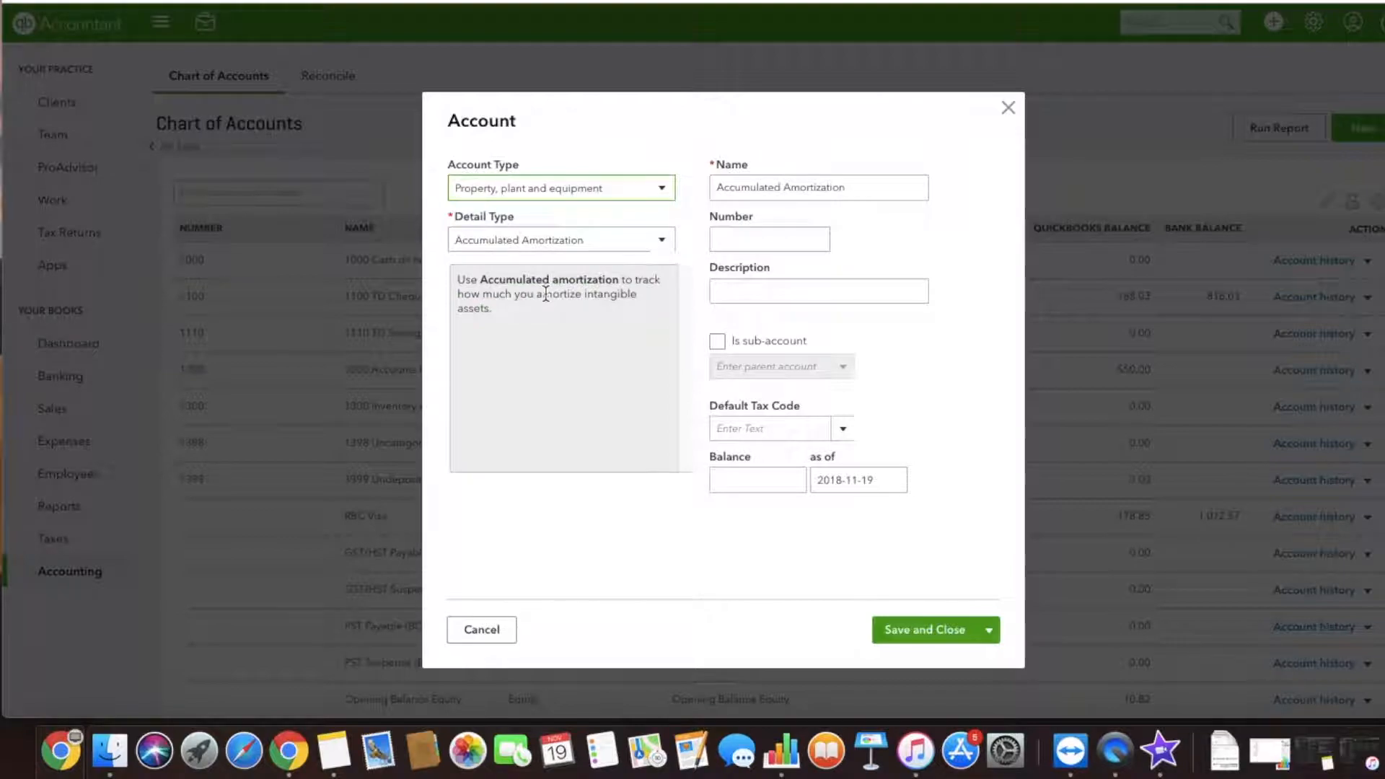
pyautogui.click(564, 245)
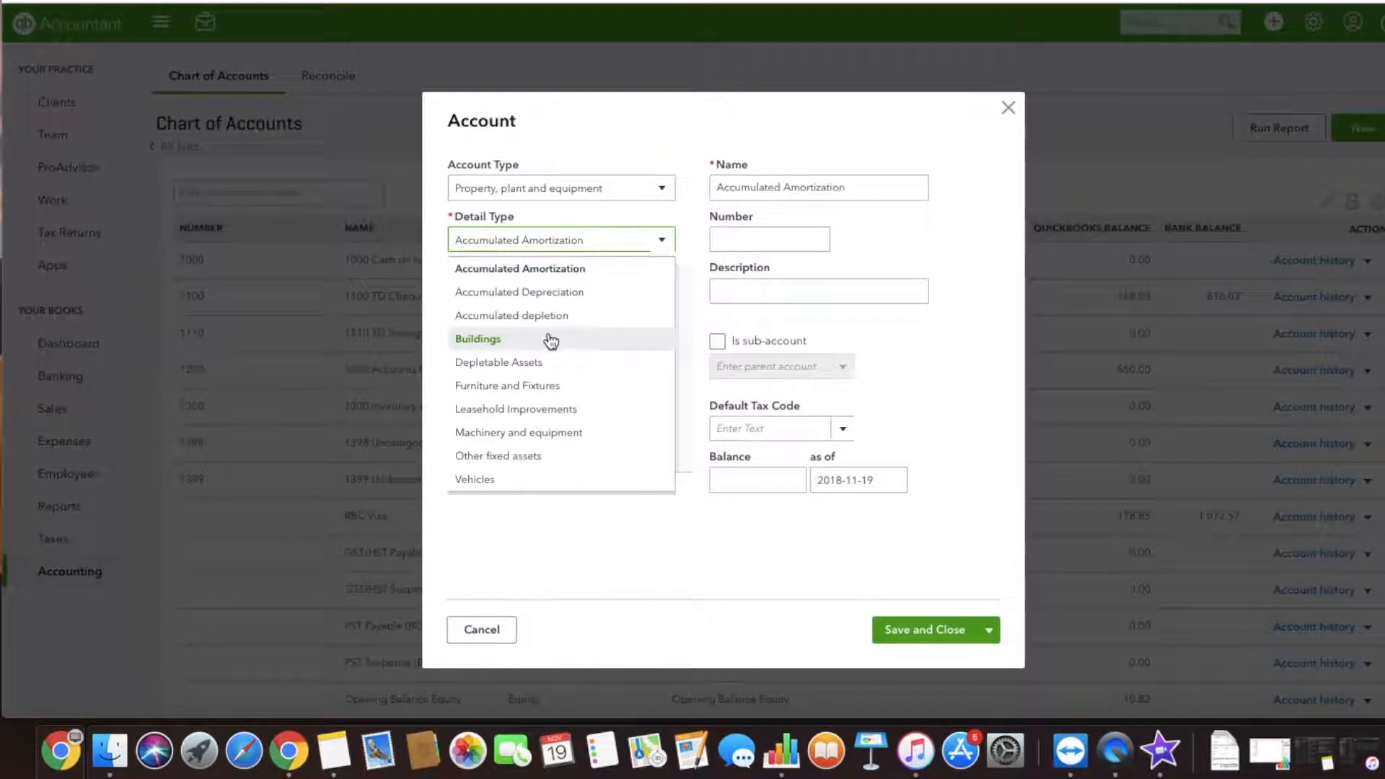
pyautogui.click(542, 432)
pyautogui.click(772, 238)
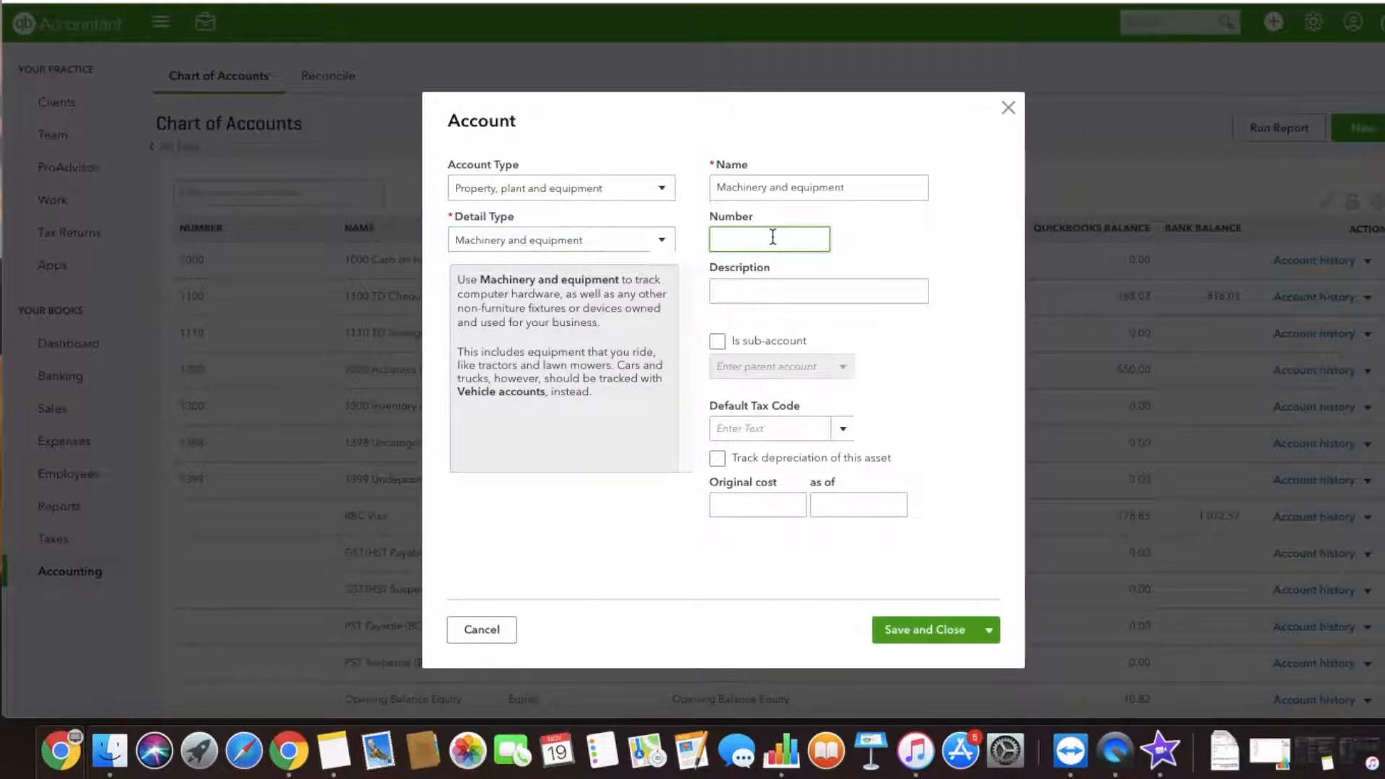
pyautogui.write('1500')
pyautogui.click(902, 631)
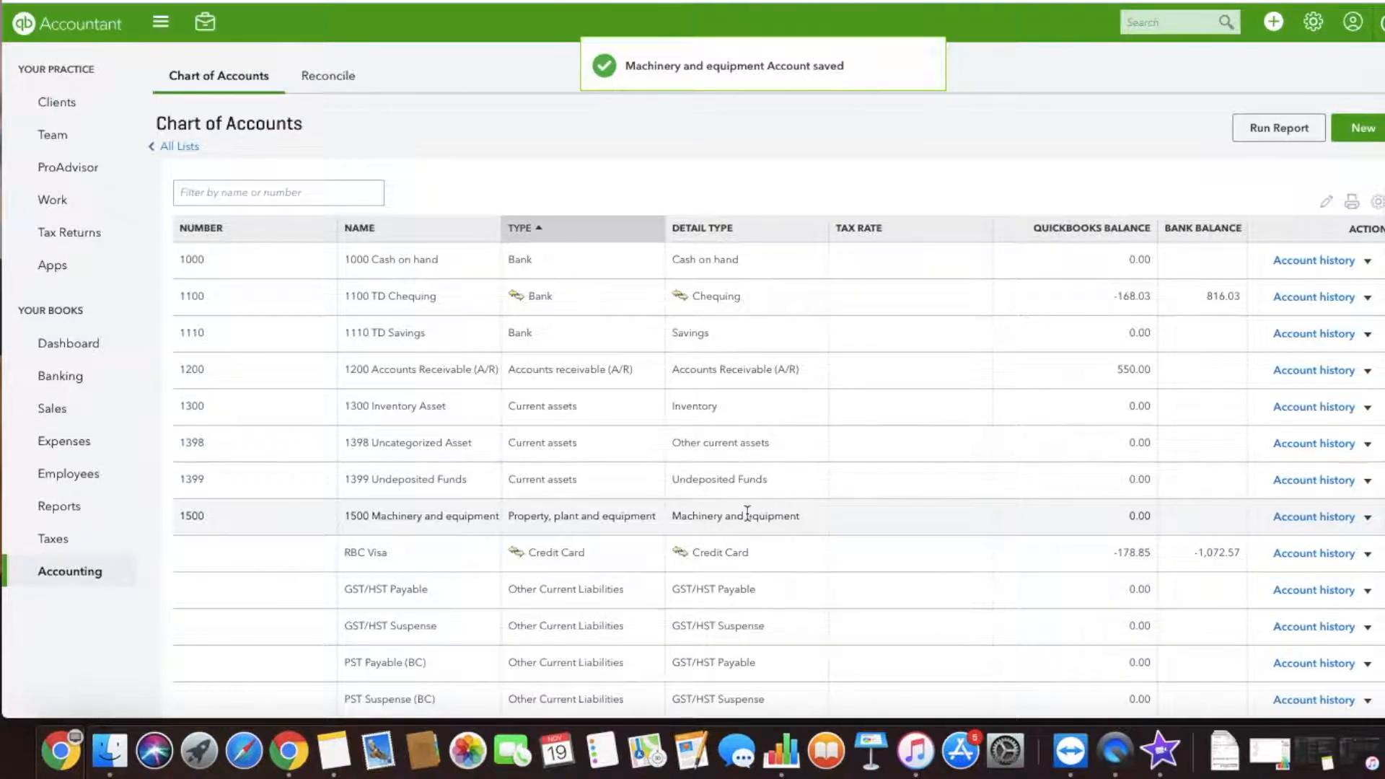
# Create and save a Property, plant and equipment account with detail type Accumulated Amortization, named "Accum. Amort. - Machinery and Equip.", number 1510.
pyautogui.click(1362, 128)
pyautogui.click(626, 193)
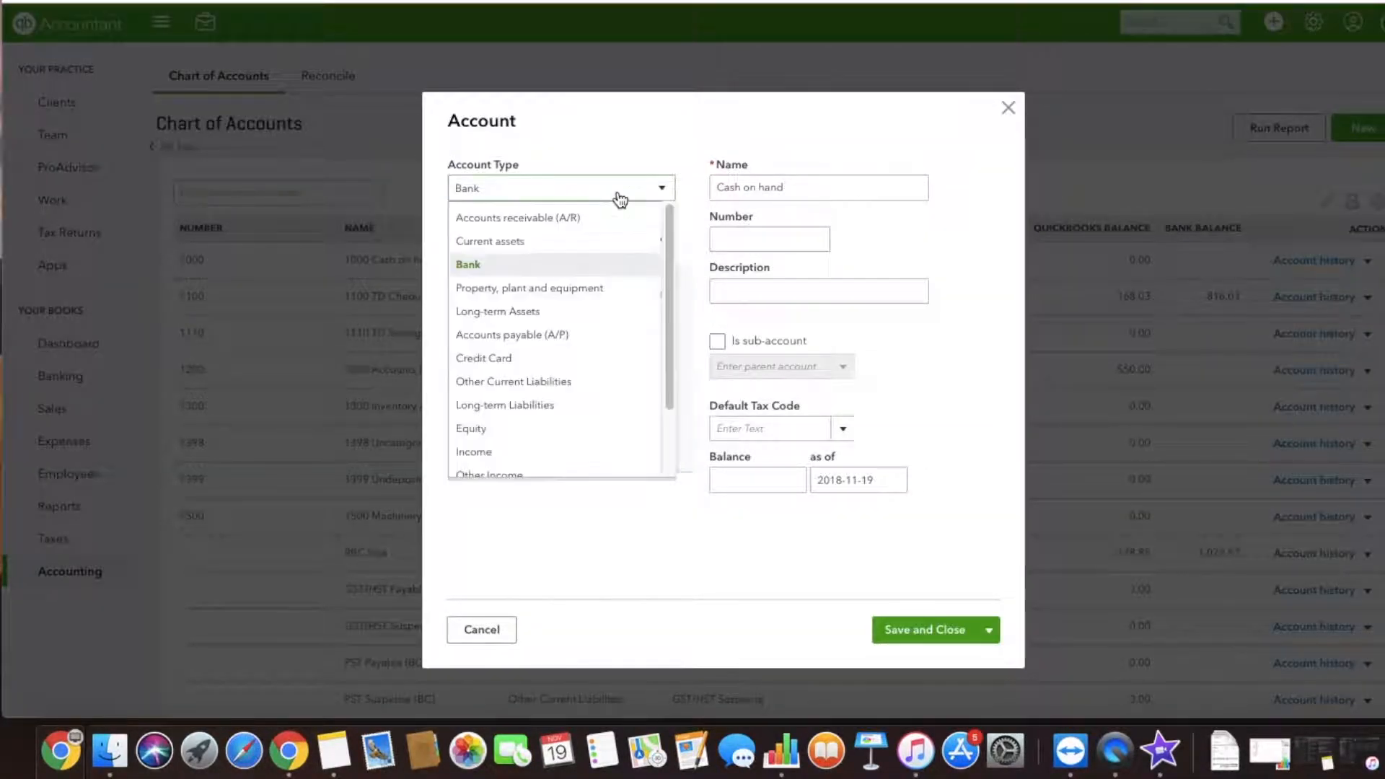
pyautogui.click(565, 289)
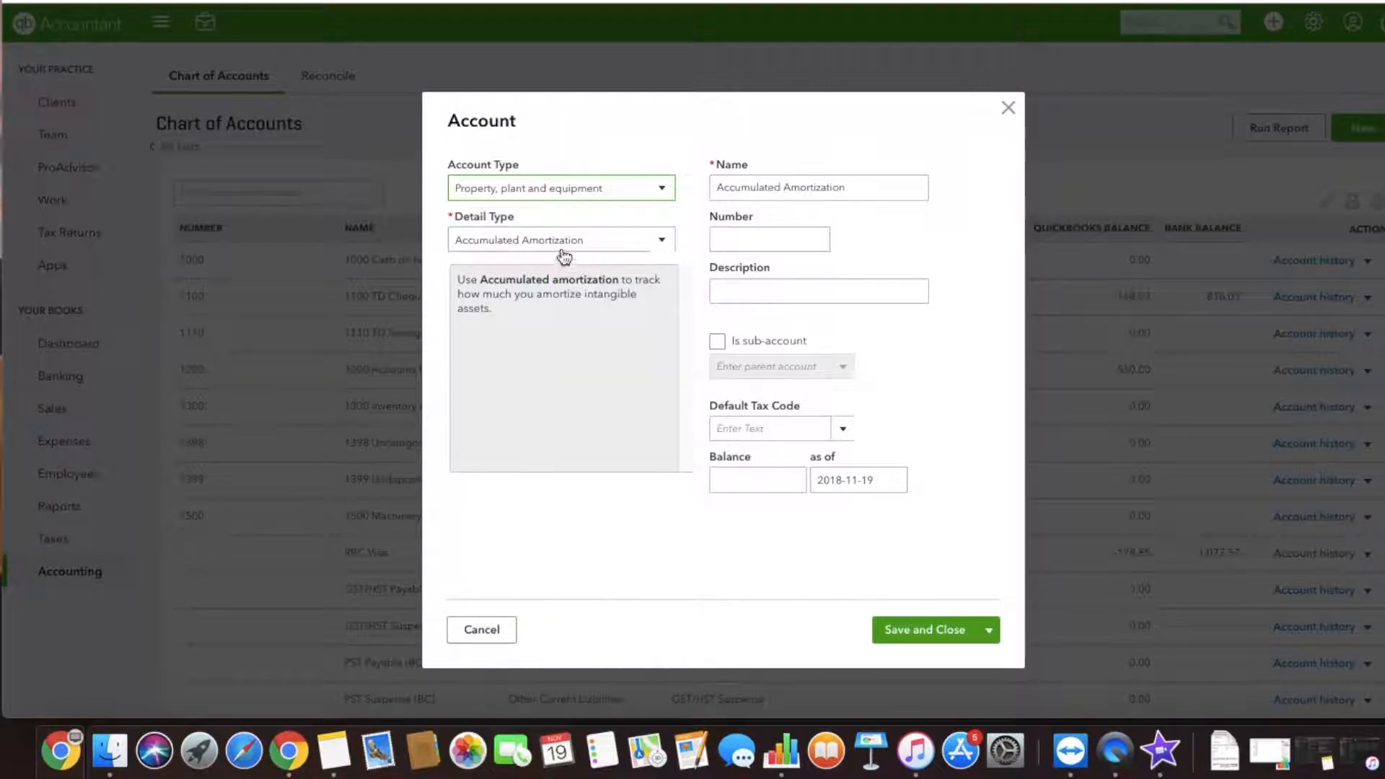
pyautogui.moveTo(865, 188); pyautogui.dragTo(676, 186)
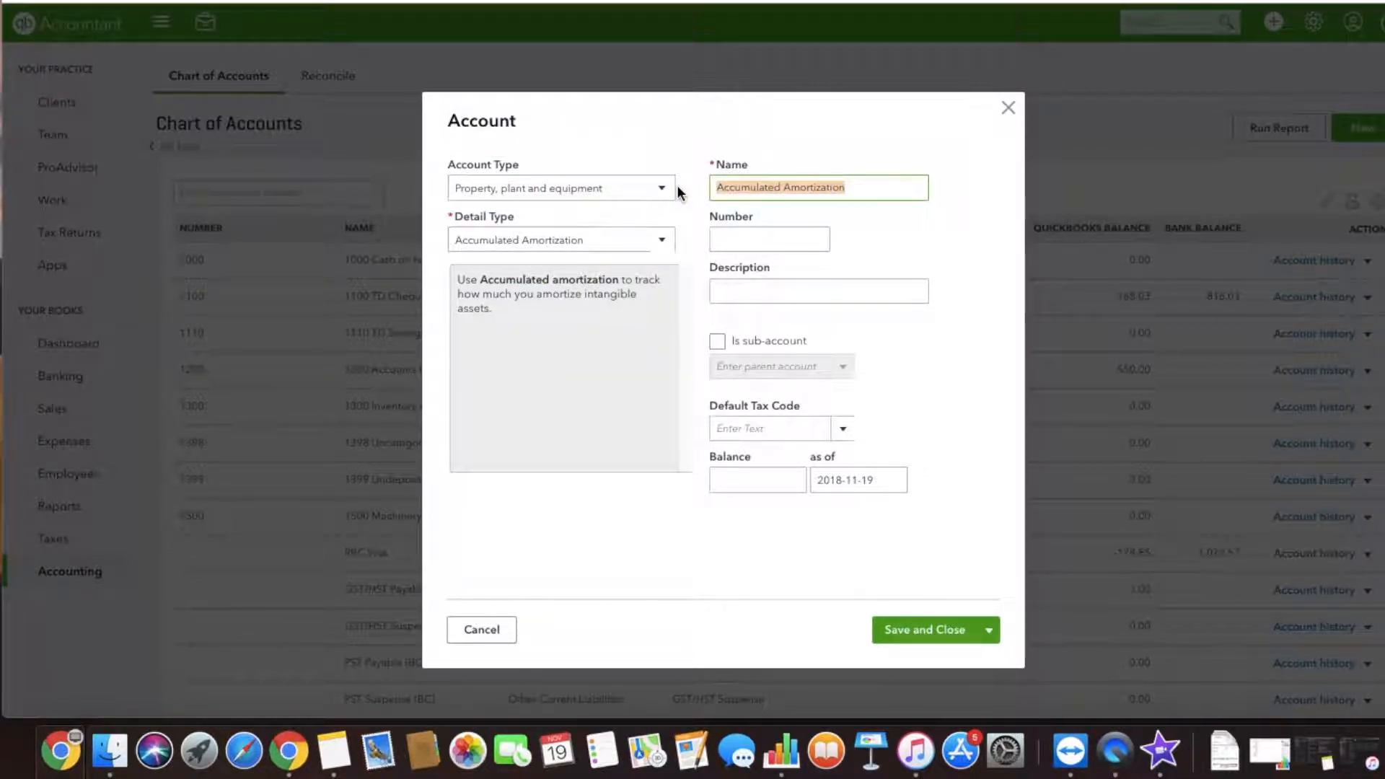
pyautogui.write('Accum. Amort. -')
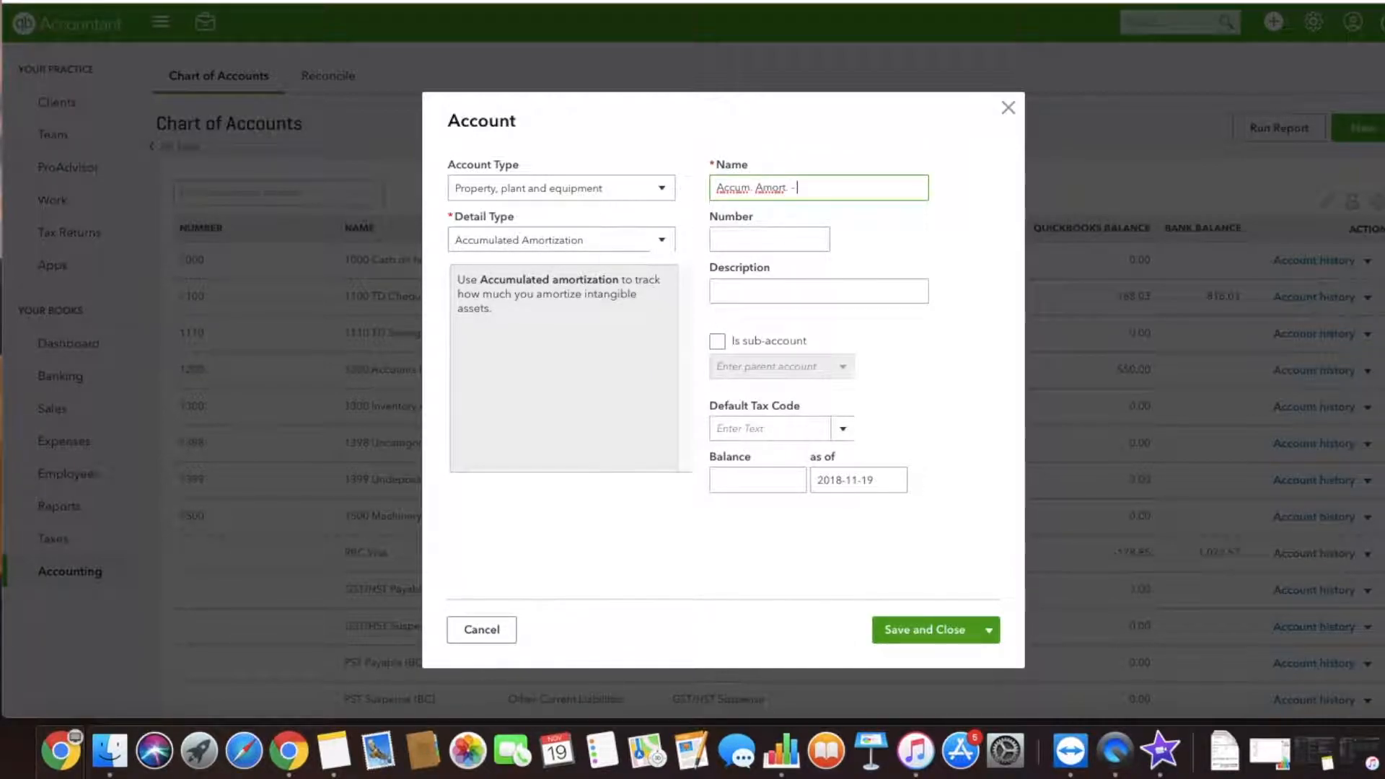
pyautogui.write(' Machinery and Equip')
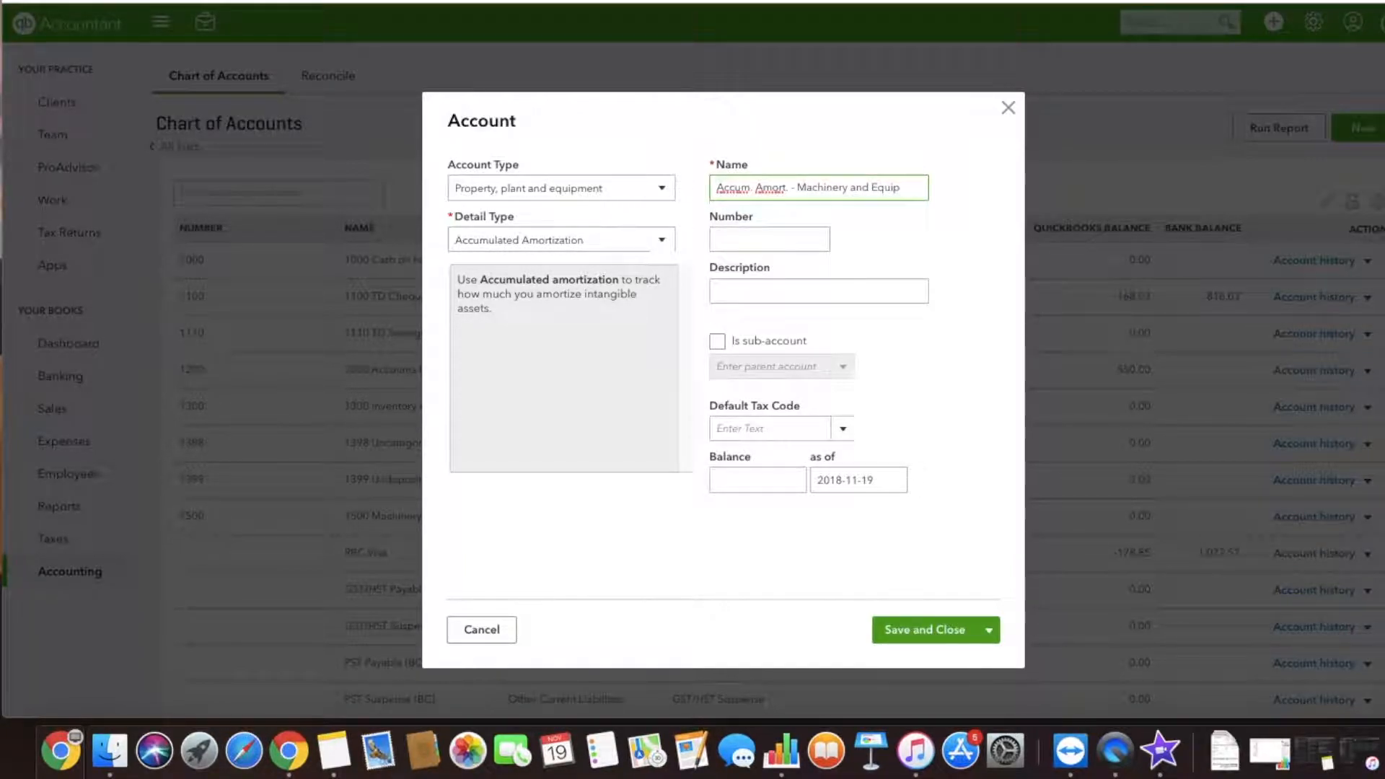
pyautogui.write('.')
pyautogui.click(732, 234)
pyautogui.write('1515')
pyautogui.click(904, 629)
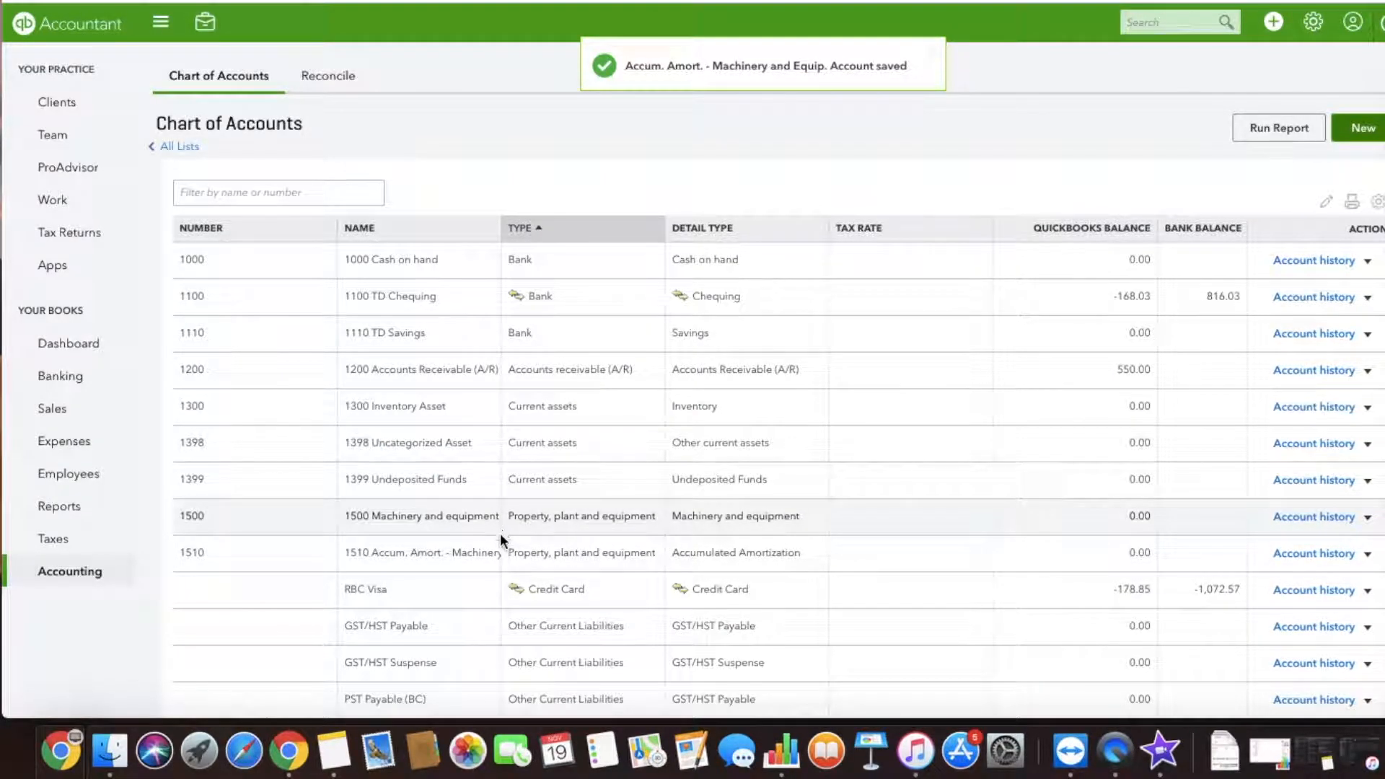
pyautogui.scroll(-2, 501, 555)
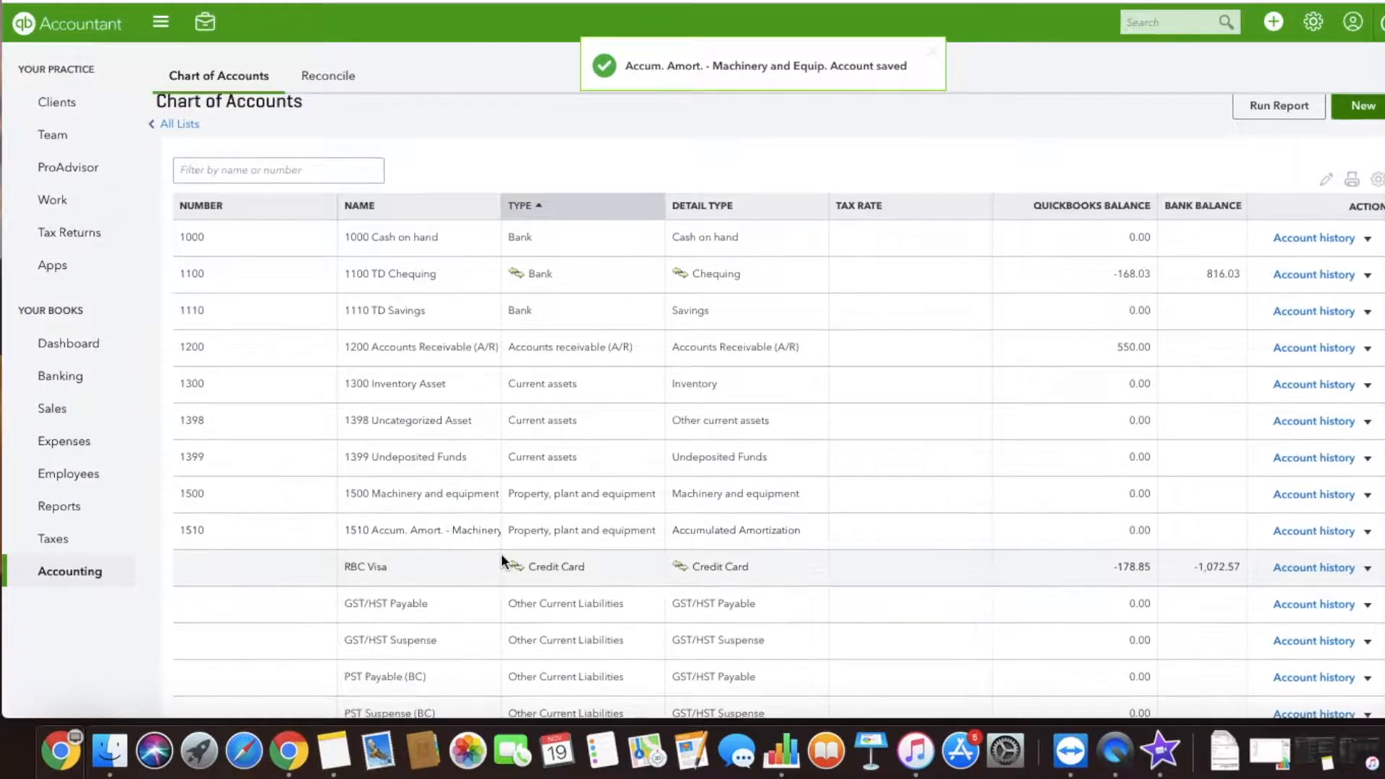
pyautogui.scroll(2, 952, 402)
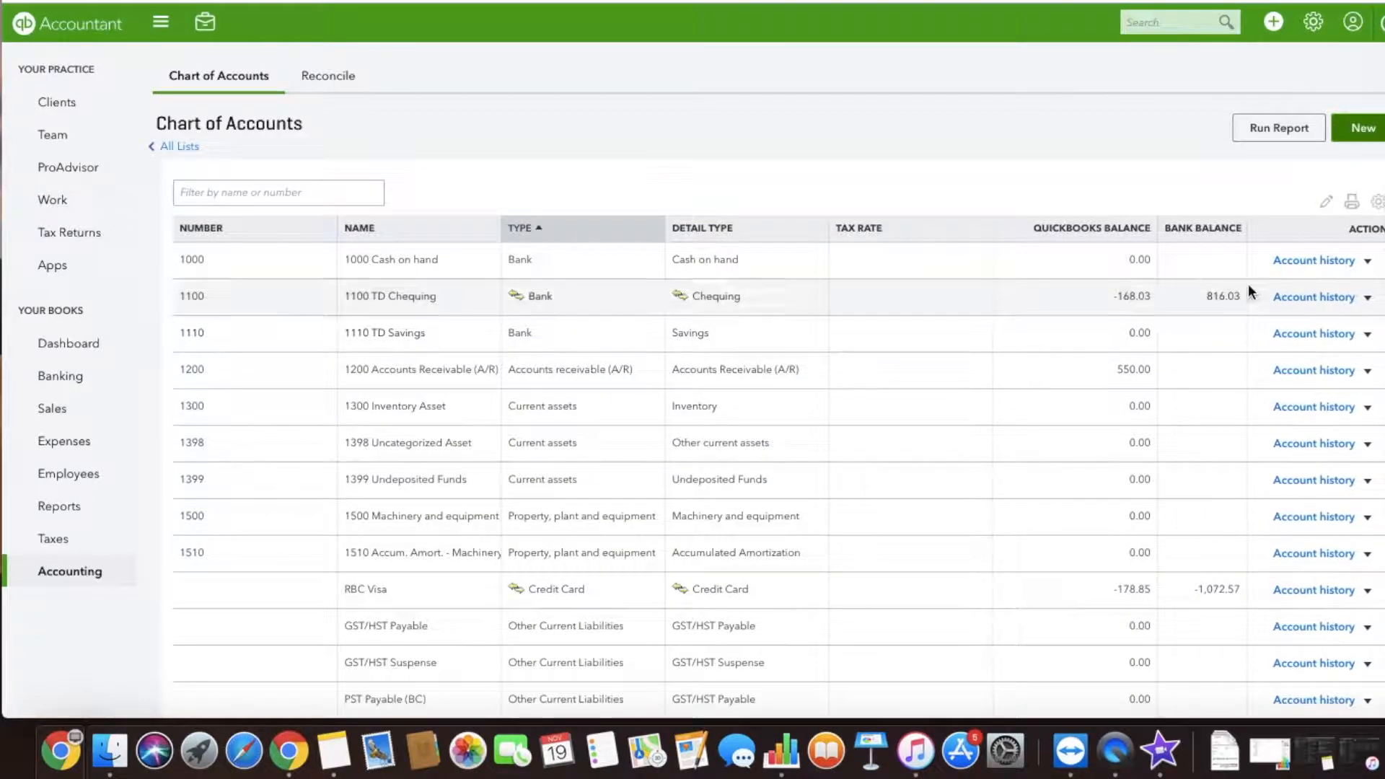
pyautogui.click(1358, 137)
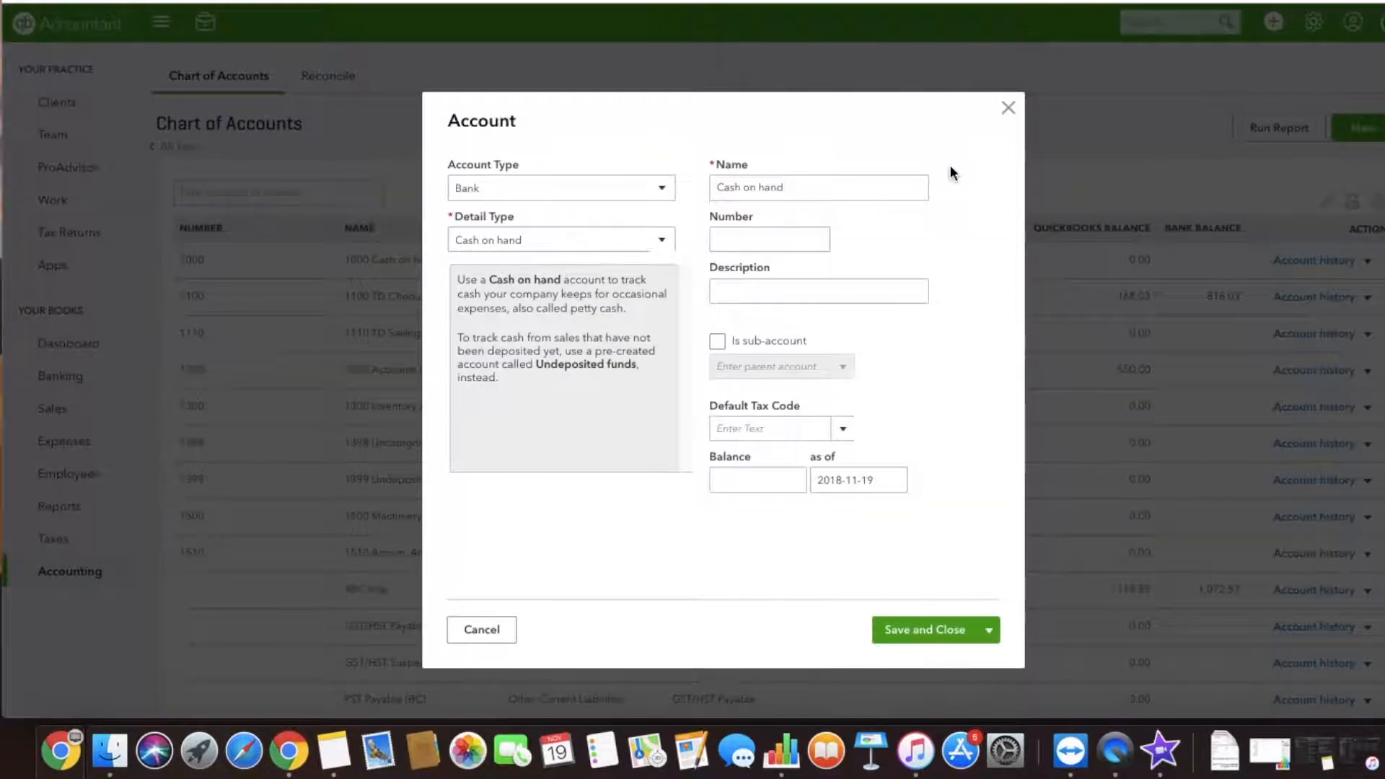
pyautogui.click(588, 196)
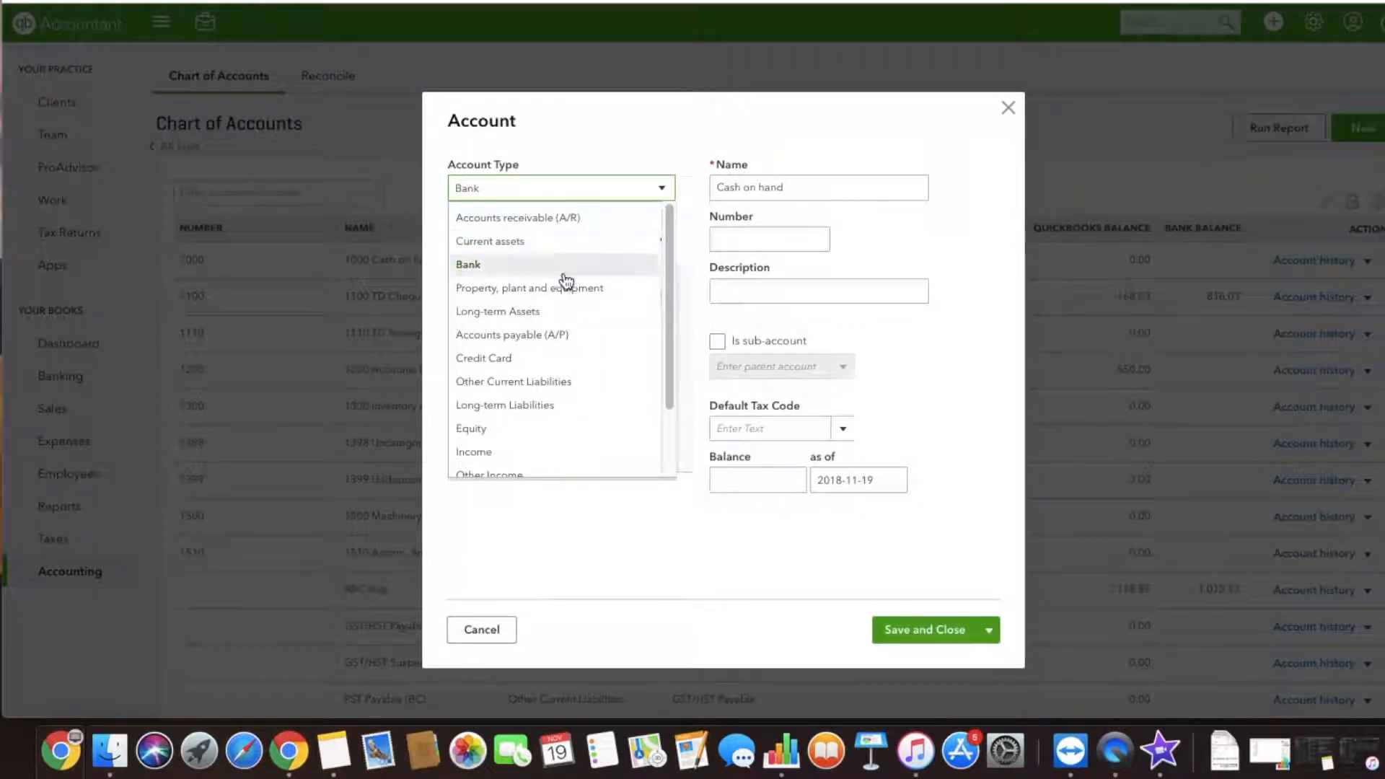
pyautogui.click(559, 296)
pyautogui.click(586, 244)
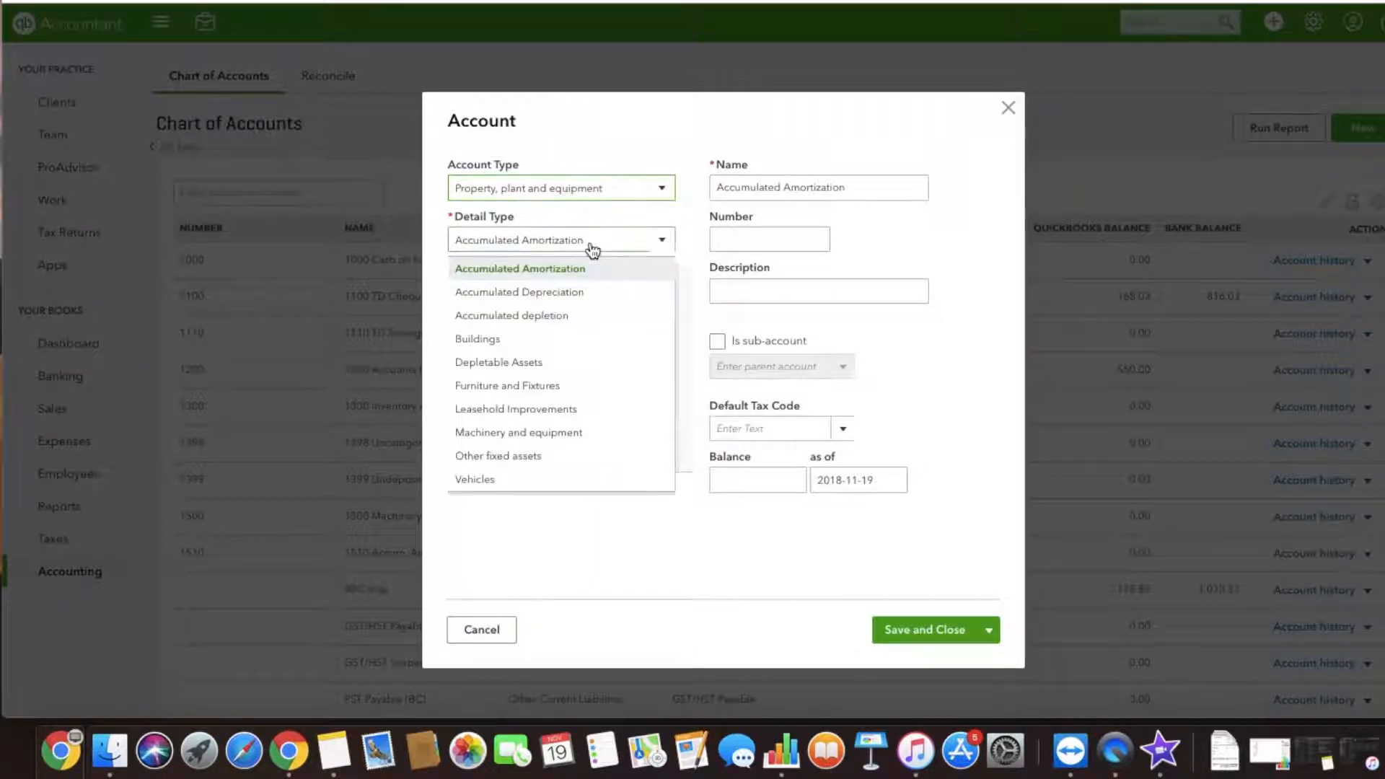
pyautogui.click(553, 487)
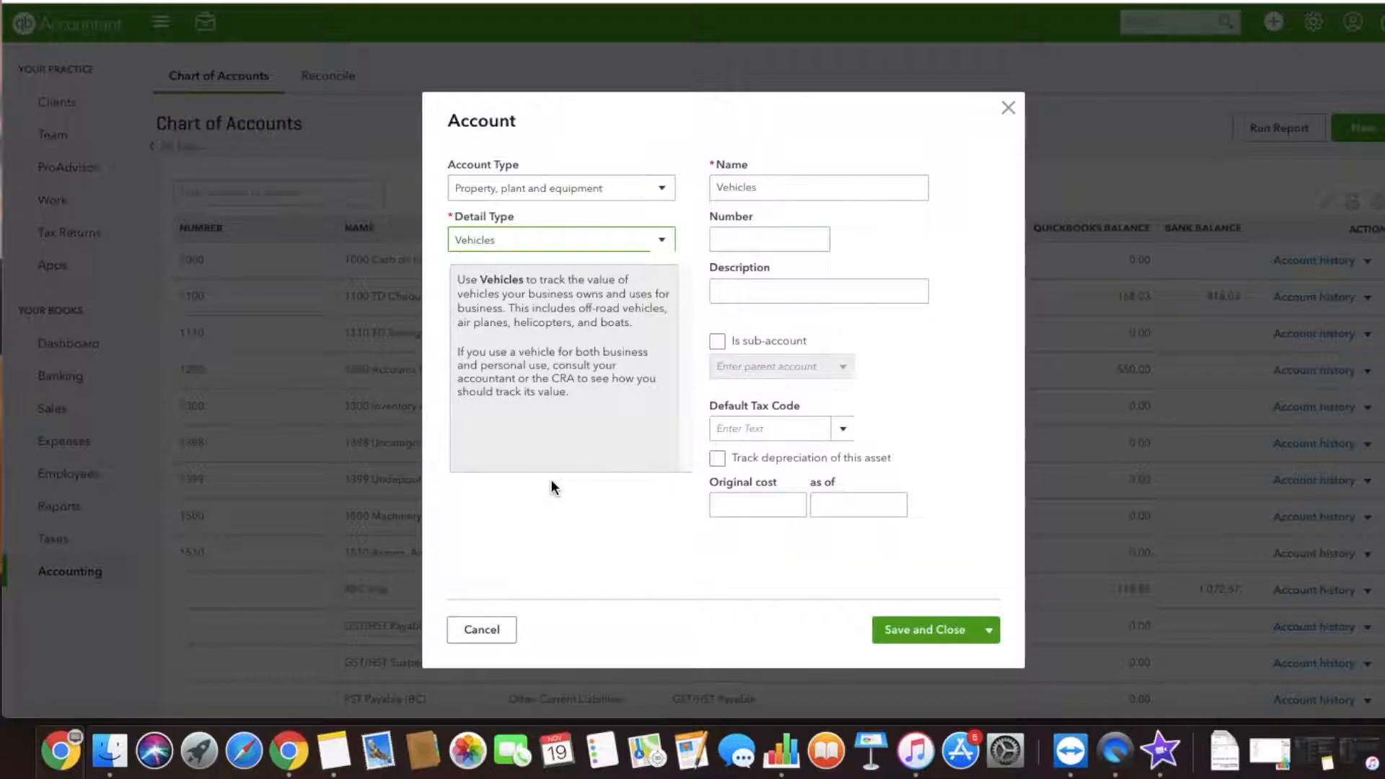
pyautogui.click(1008, 110)
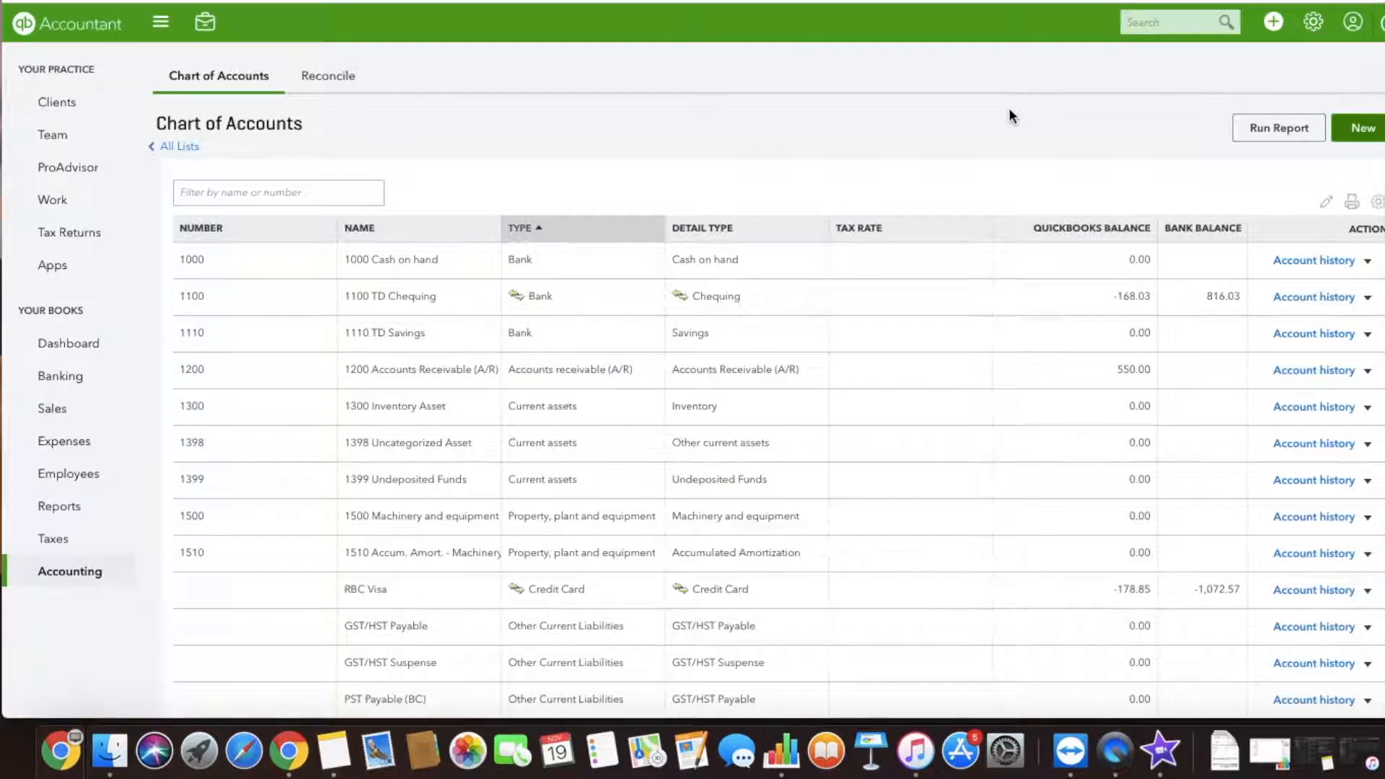
# Assign number 2100 to the RBC Visa credit card account and save it.
pyautogui.scroll(-2, 757, 456)
pyautogui.scroll(-2, 758, 452)
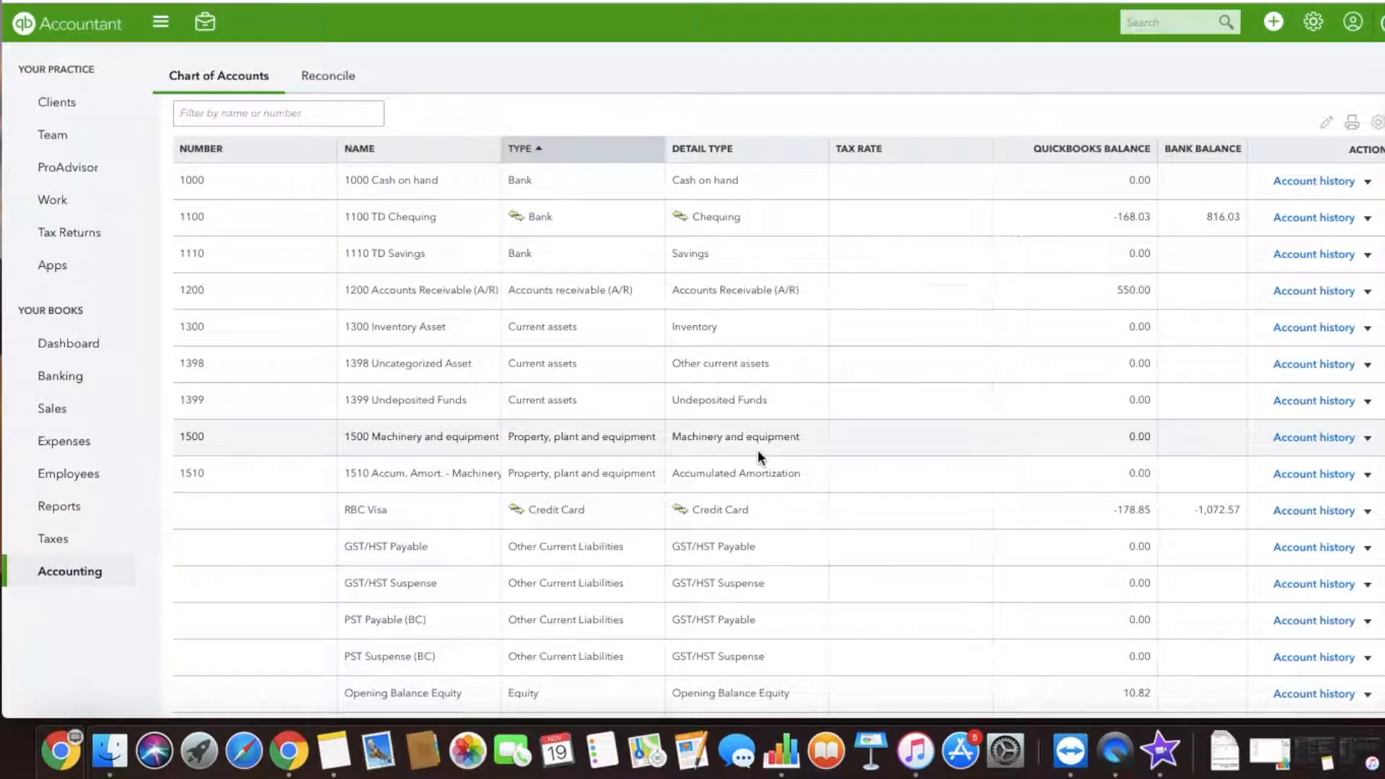
pyautogui.click(1367, 511)
pyautogui.click(1356, 533)
pyautogui.click(752, 241)
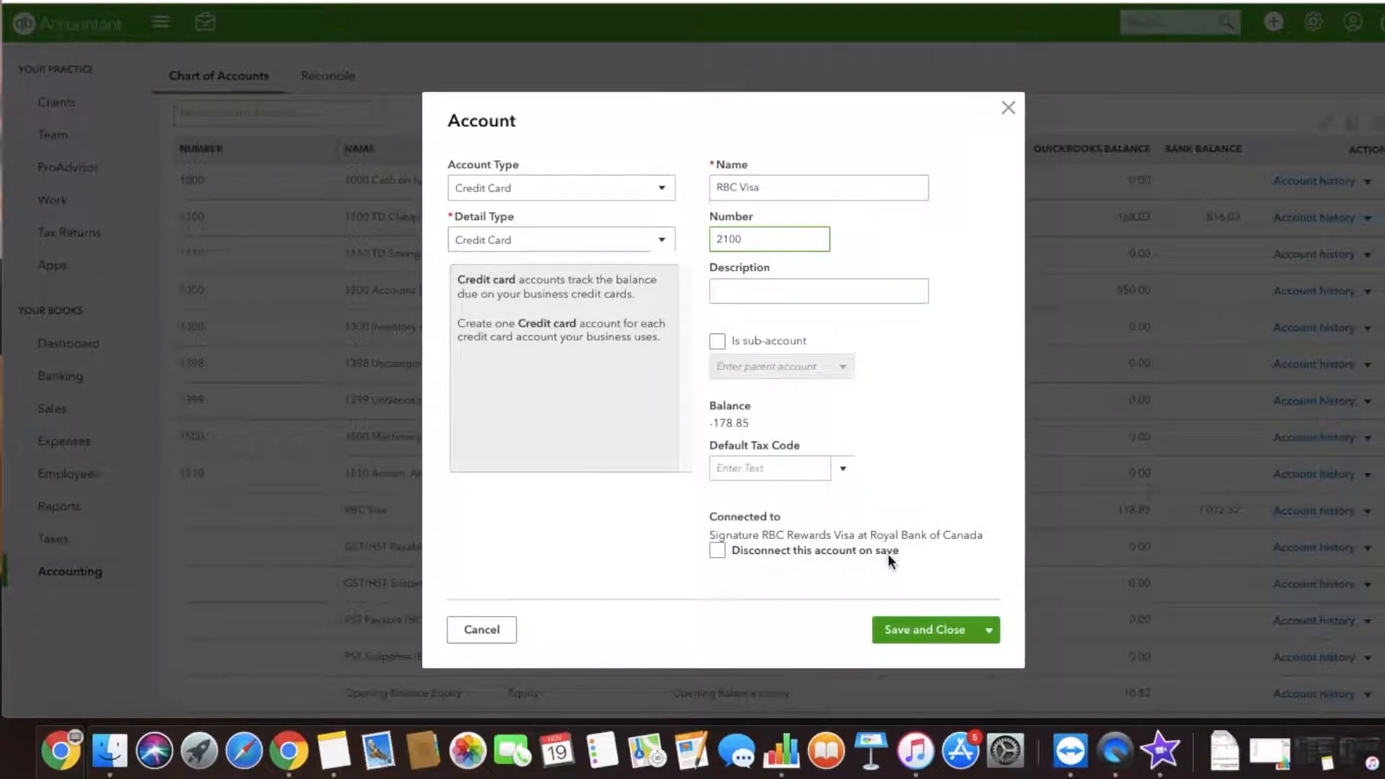
pyautogui.click(923, 631)
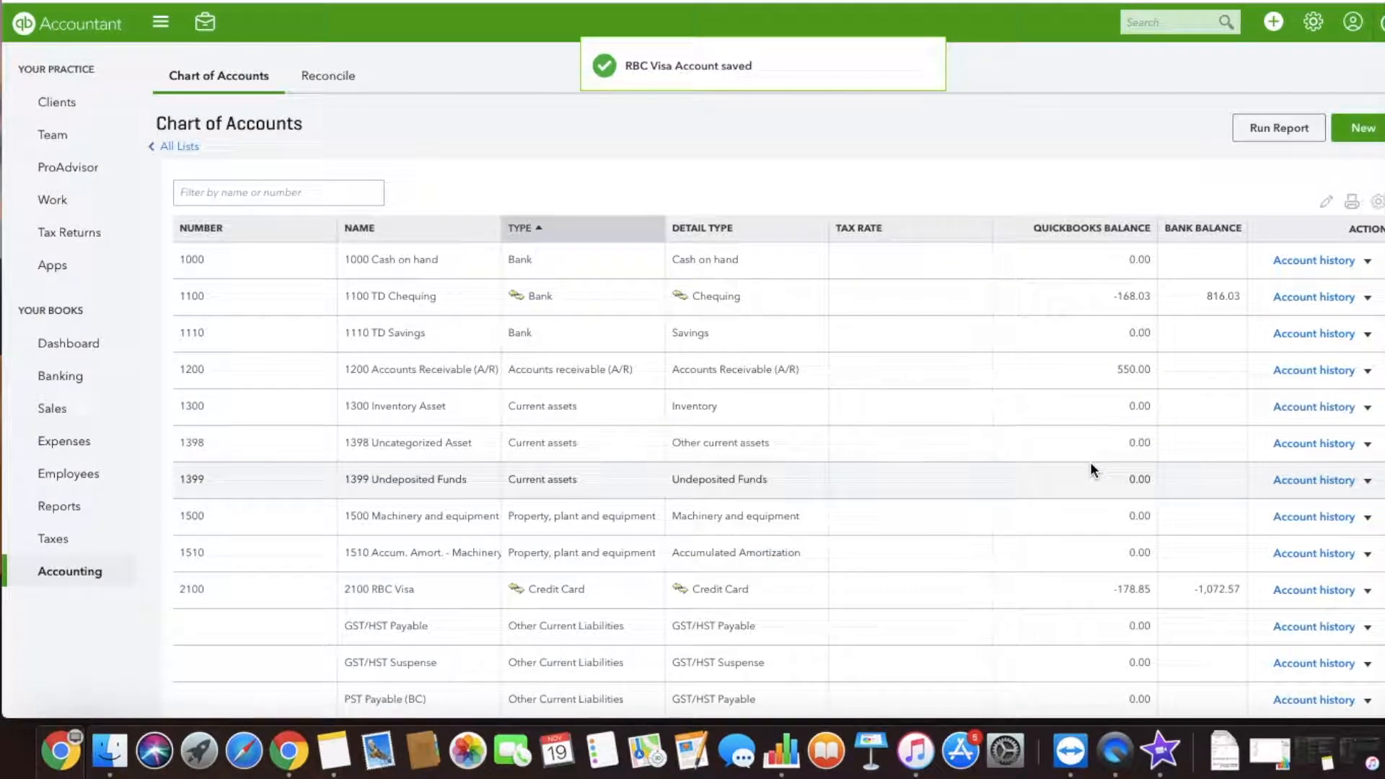
# Create and save an Accounts payable (A/P) account with detail type Accounts Payable (A/P) and number 2000.
pyautogui.click(1362, 128)
pyautogui.click(575, 189)
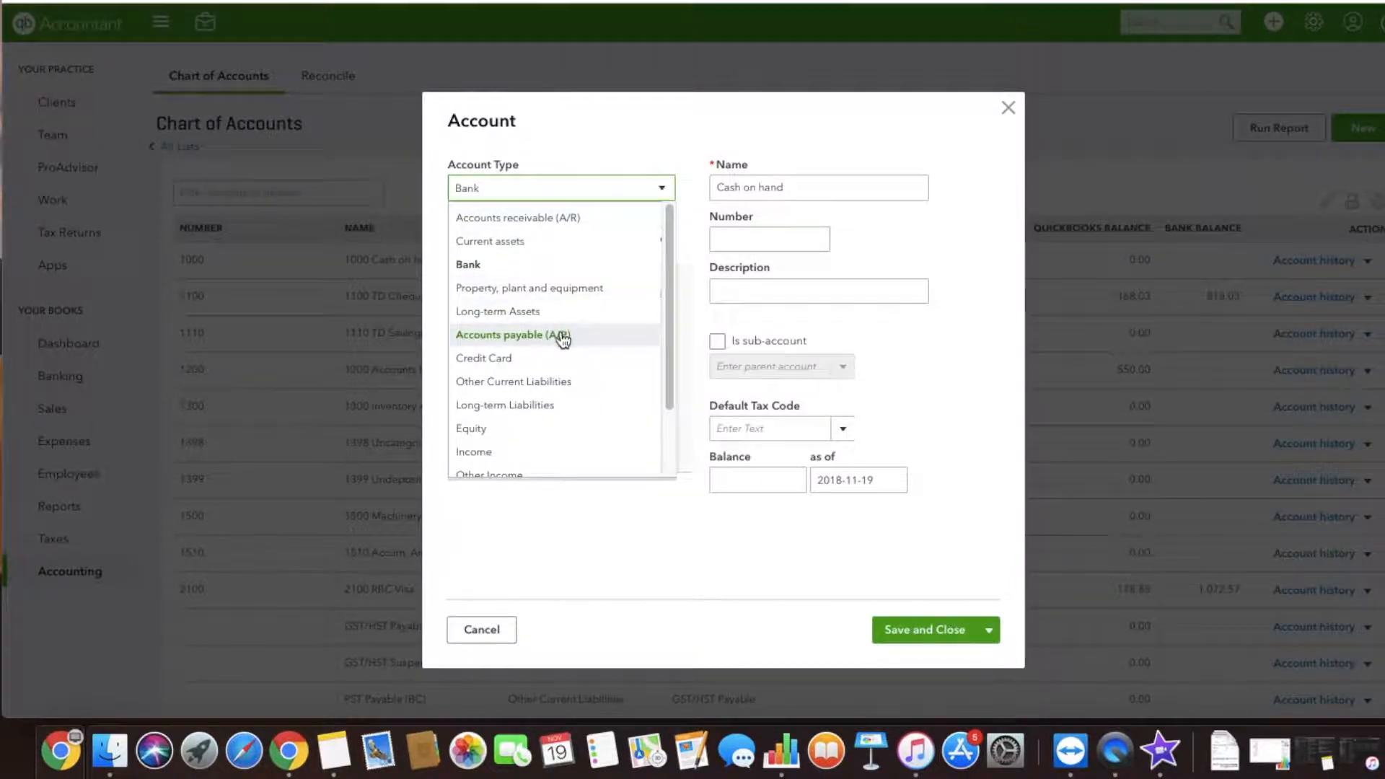
pyautogui.click(562, 337)
pyautogui.click(785, 241)
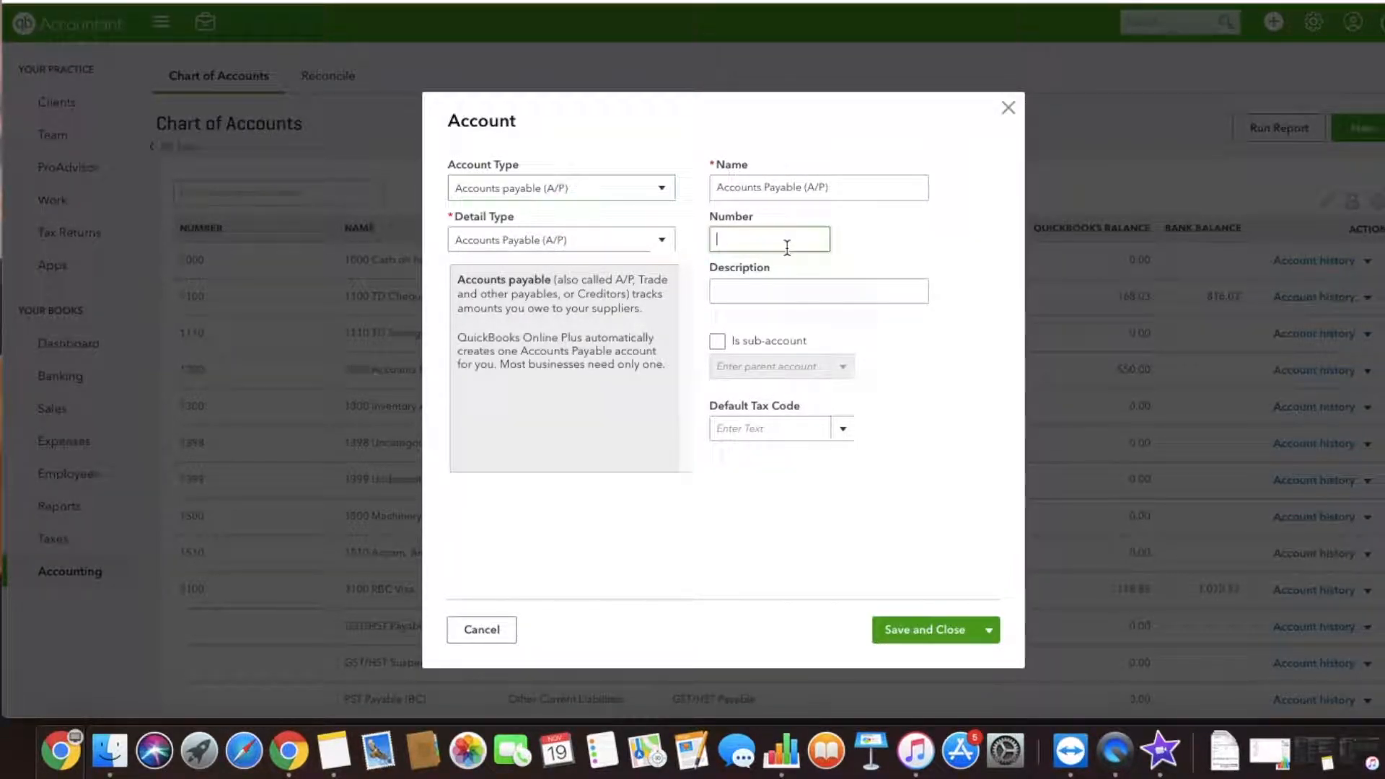
pyautogui.write('2000')
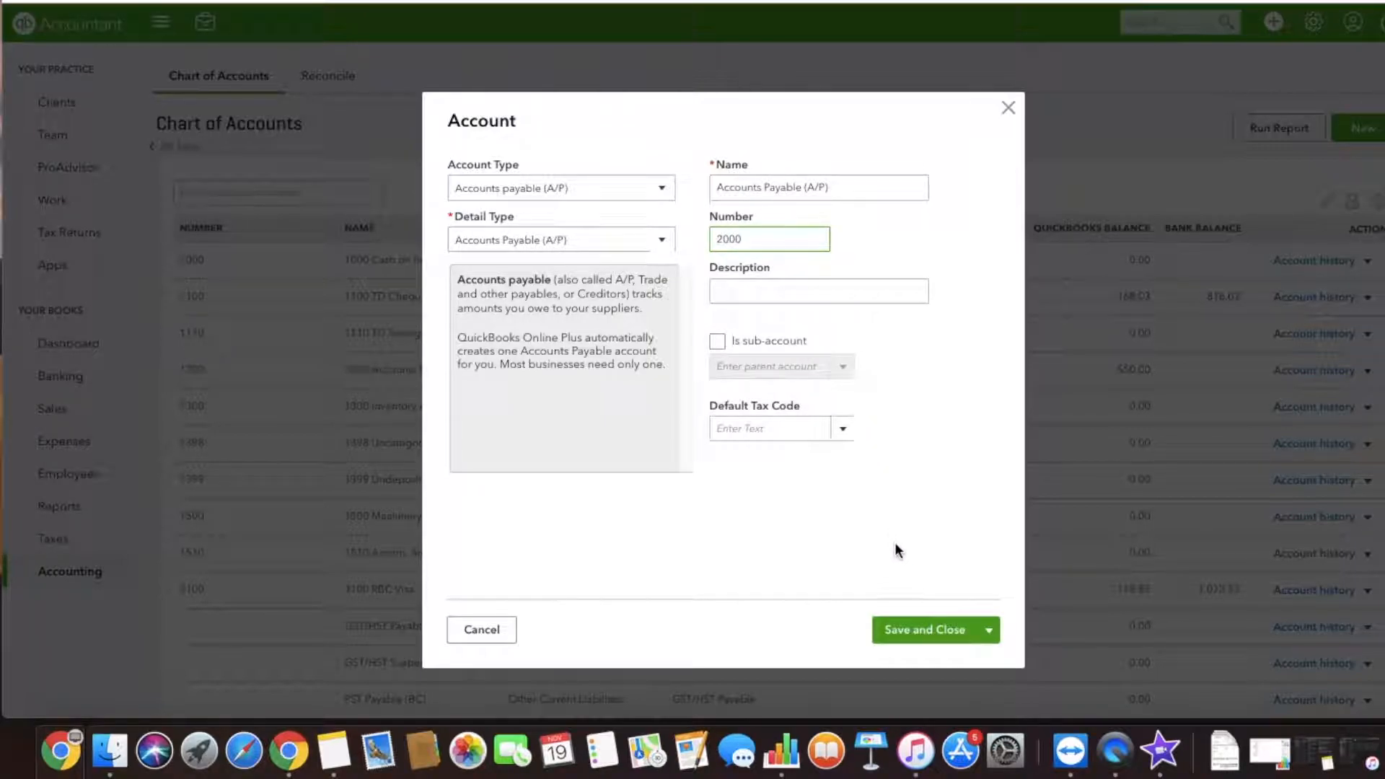
pyautogui.click(932, 631)
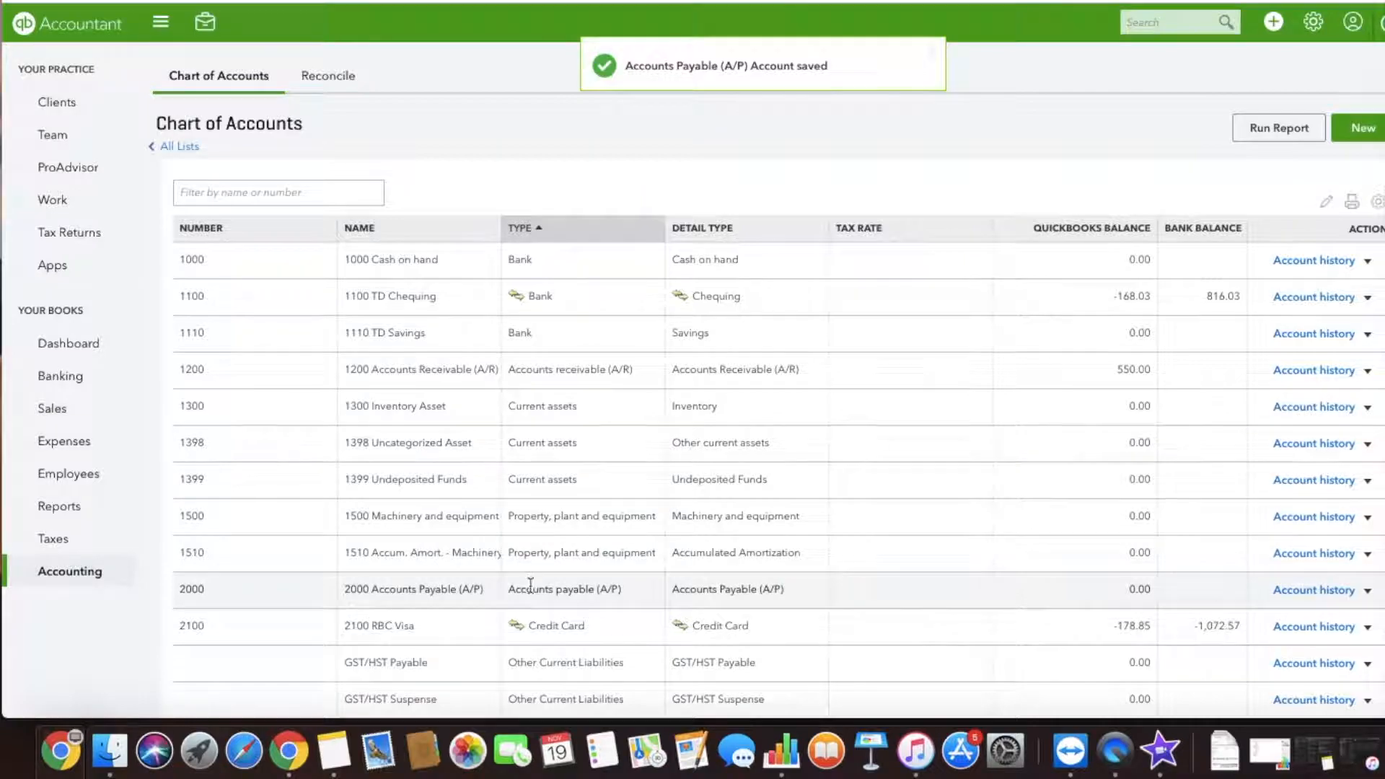
# Batch edit the chart of accounts to number GST/HST Payable 2200 and GST/HST Suspense 2210.
pyautogui.scroll(-2, 520, 588)
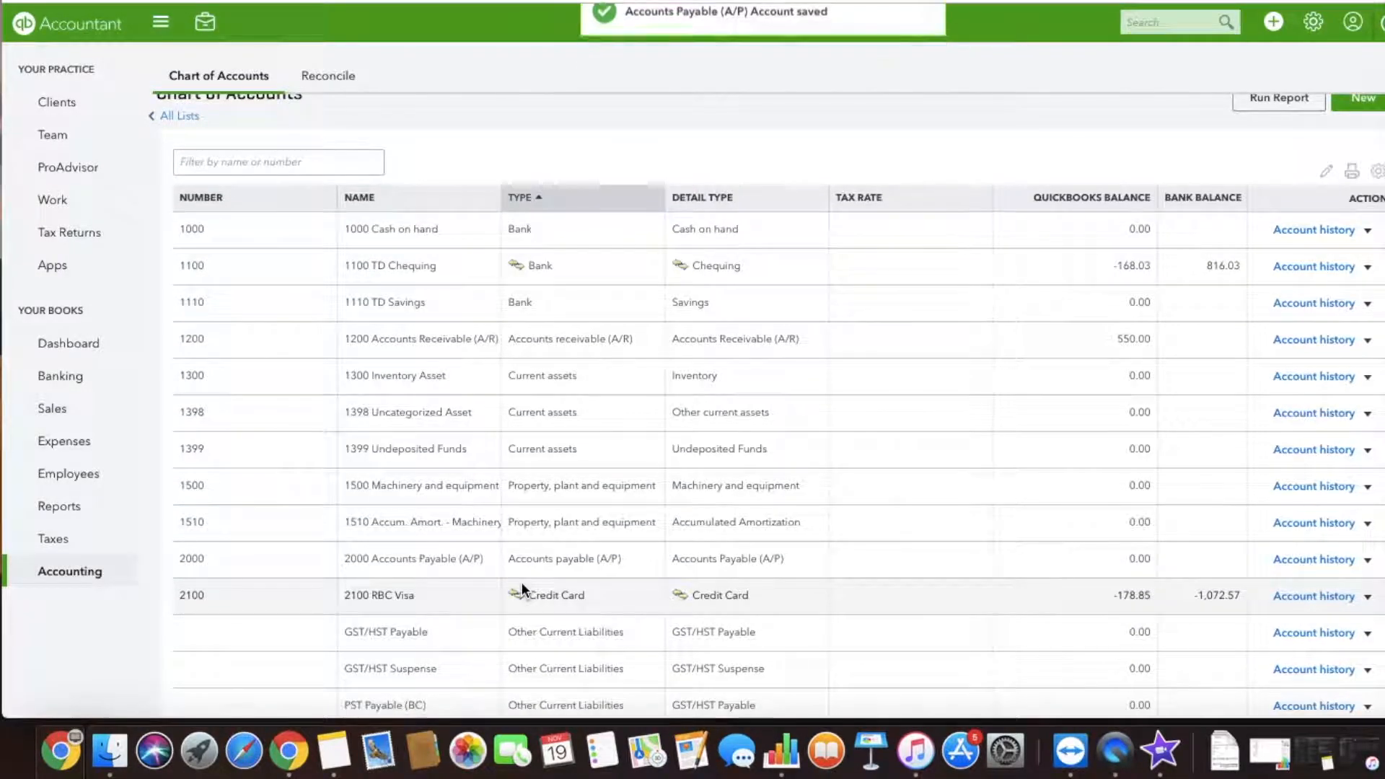
pyautogui.scroll(2, 1209, 319)
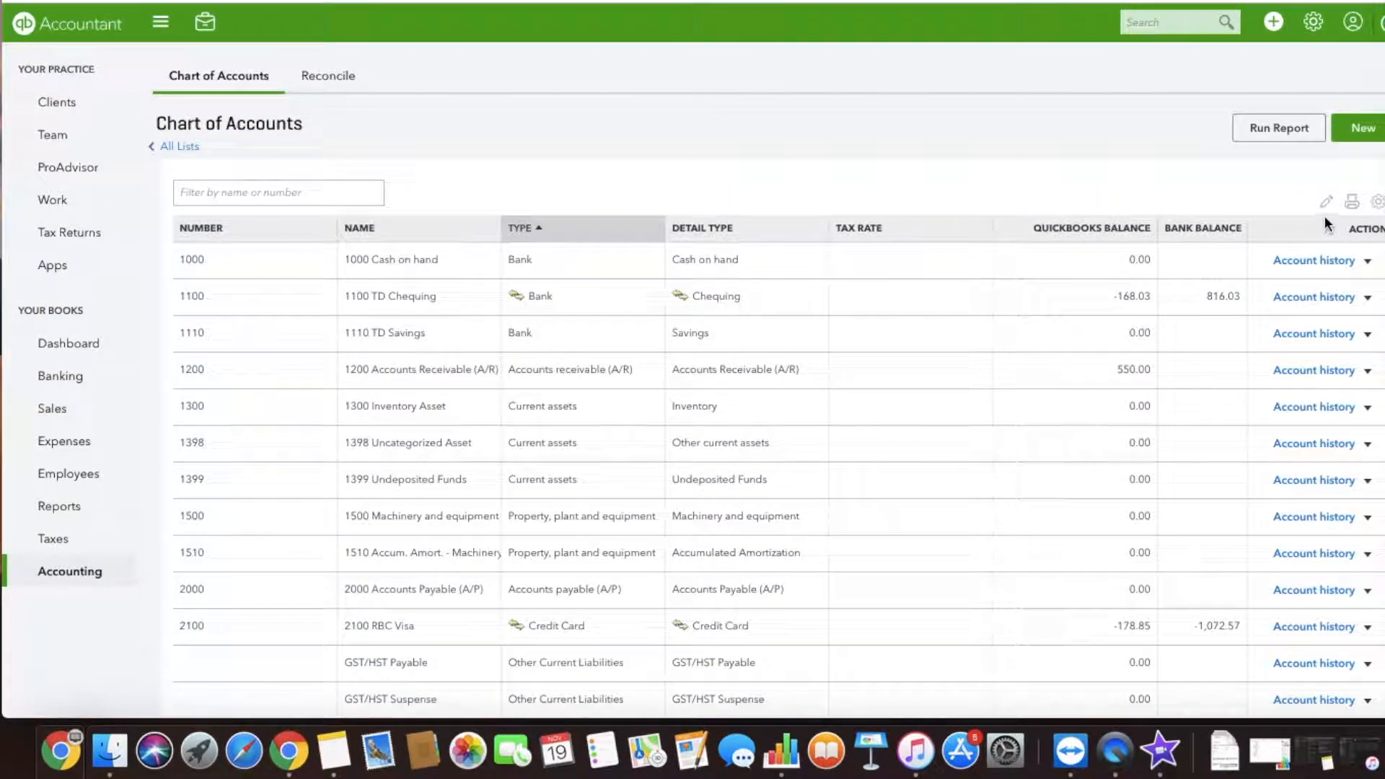
pyautogui.click(1325, 205)
pyautogui.scroll(-3, 679, 439)
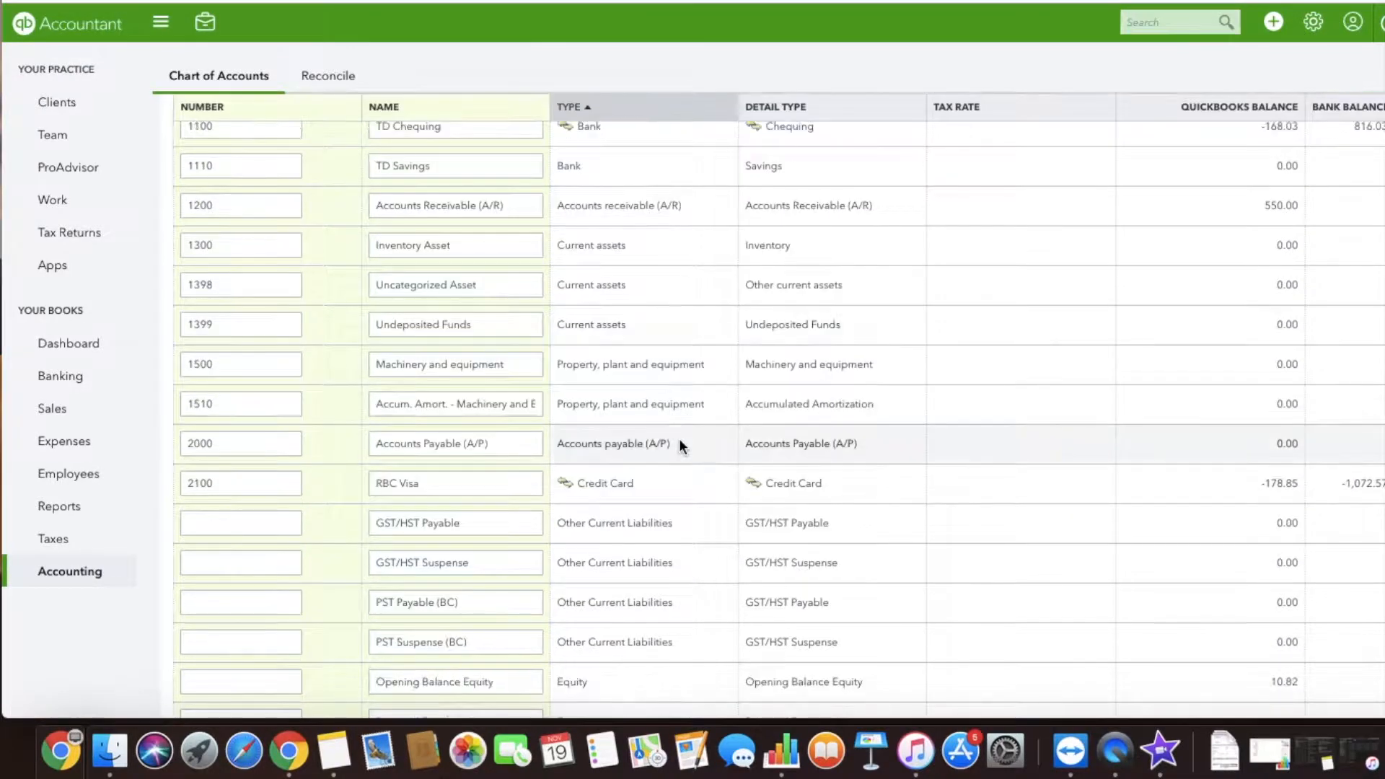
pyautogui.scroll(-5, 678, 439)
pyautogui.scroll(2, 629, 431)
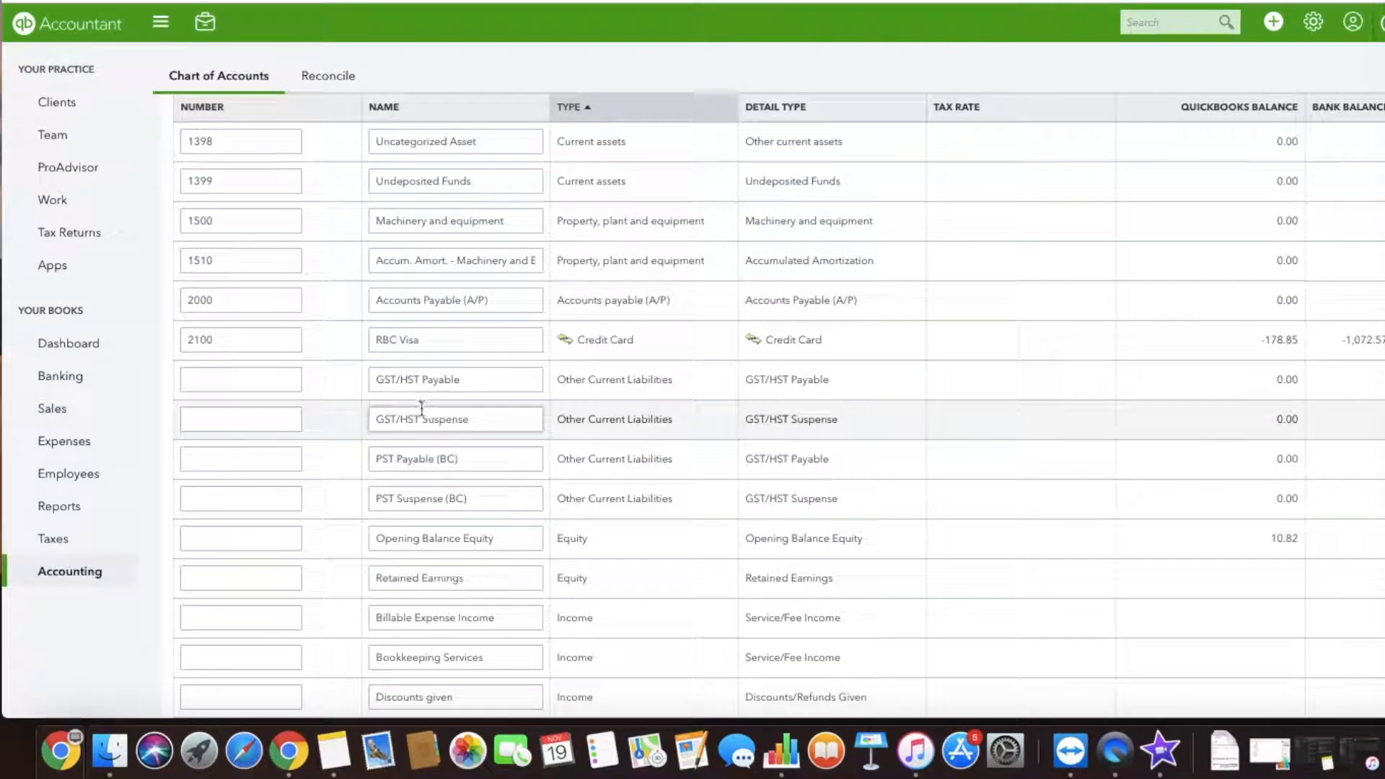
pyautogui.click(190, 378)
pyautogui.write('22')
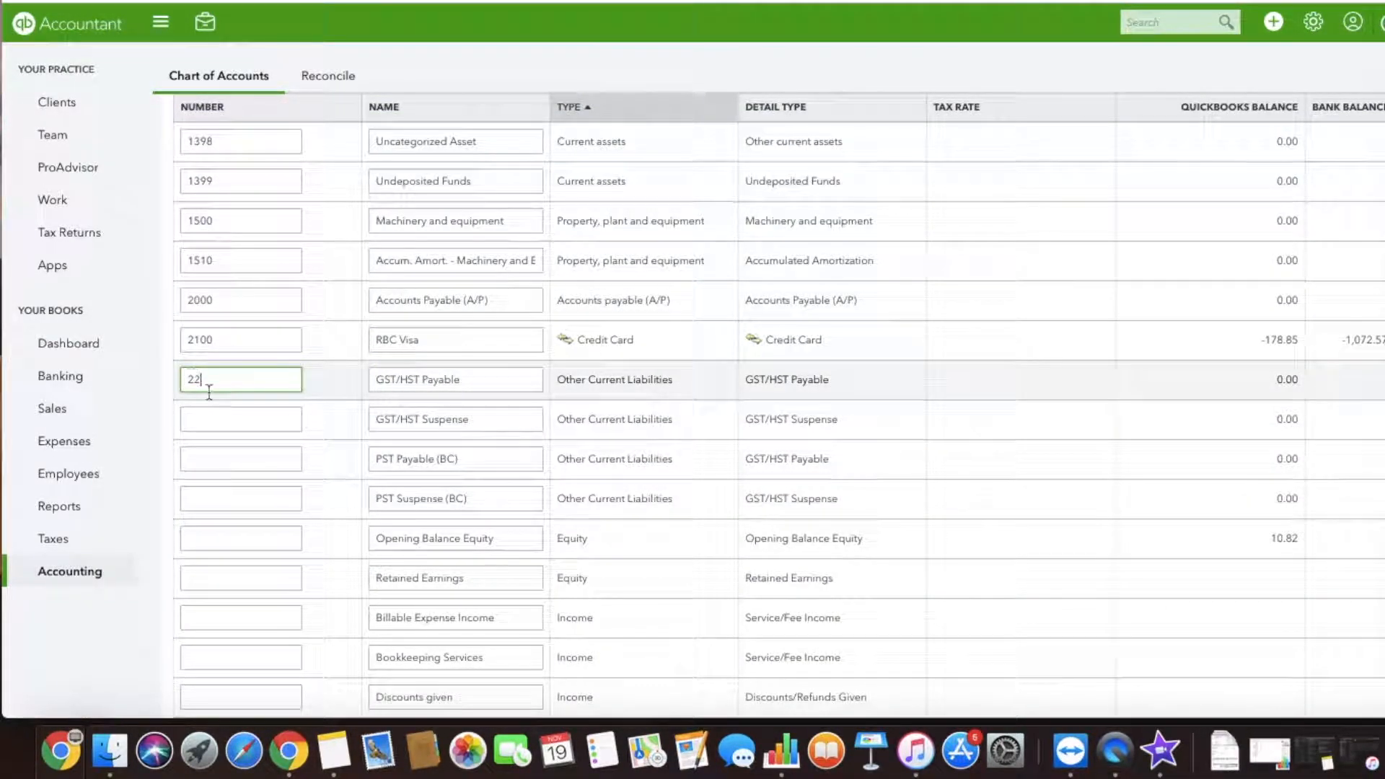
pyautogui.write('00')
pyautogui.click(225, 424)
pyautogui.write('23')
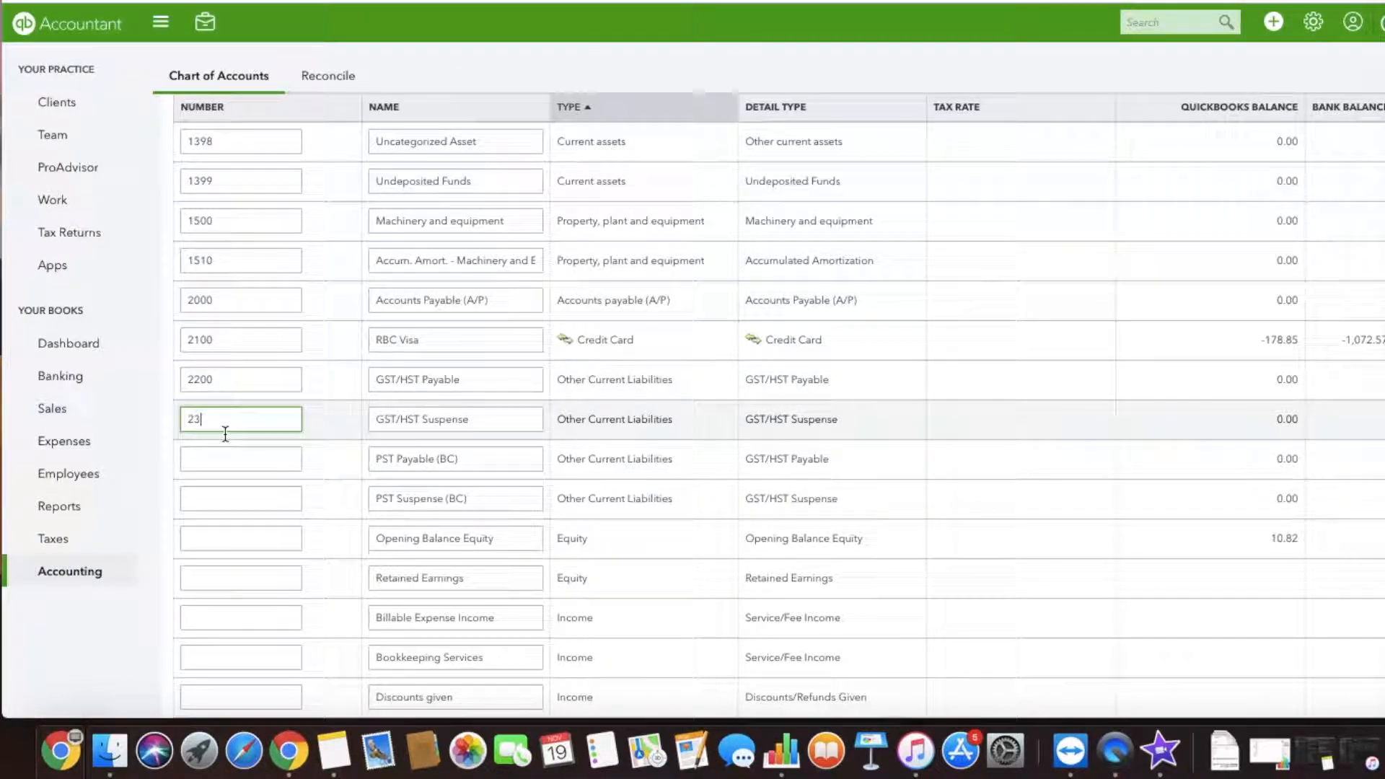
pyautogui.moveTo(214, 420); pyautogui.dragTo(167, 410)
pyautogui.write('22')
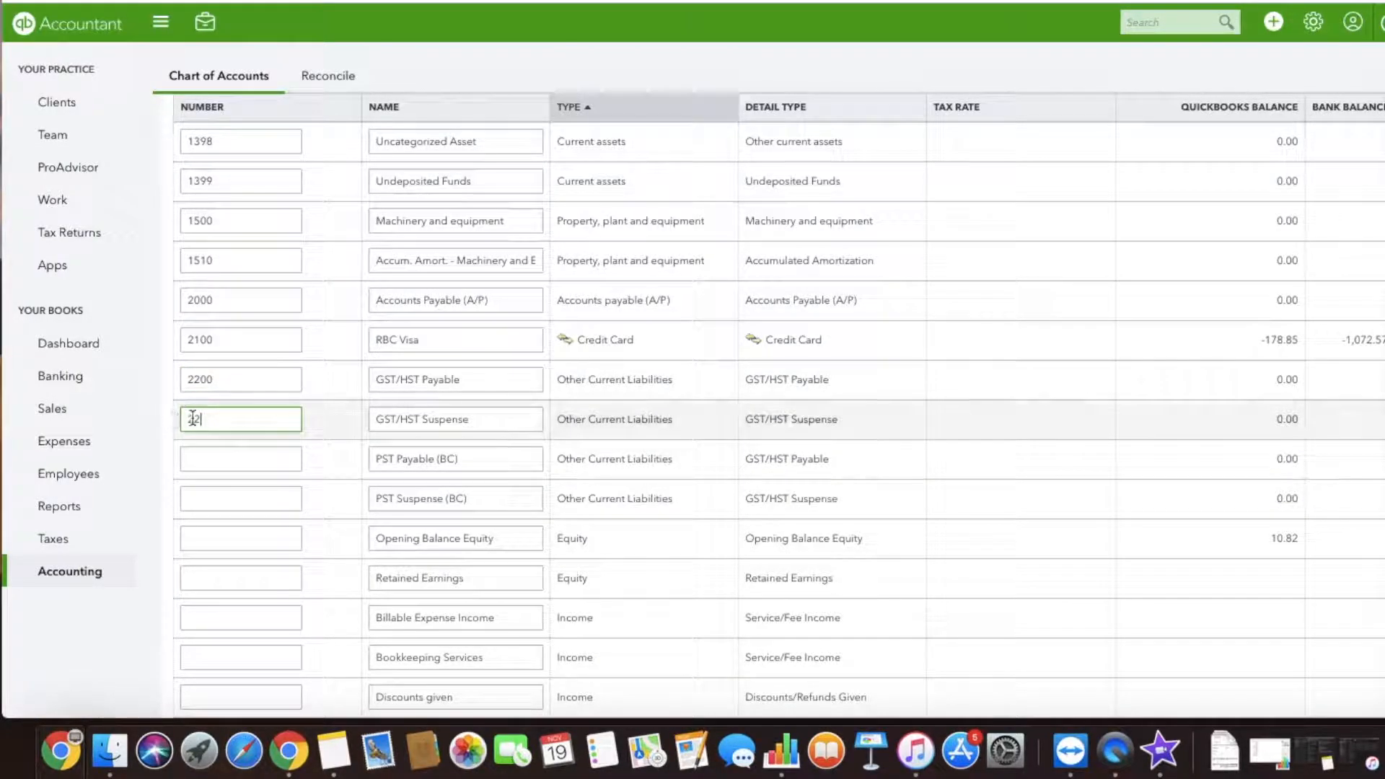
pyautogui.write('10')
# Number PST Payable (BC) 2300 and PST Suspense (BC) 2310, and save the batch edits.
pyautogui.click(226, 459)
pyautogui.write('2300')
pyautogui.click(218, 502)
pyautogui.write('23')
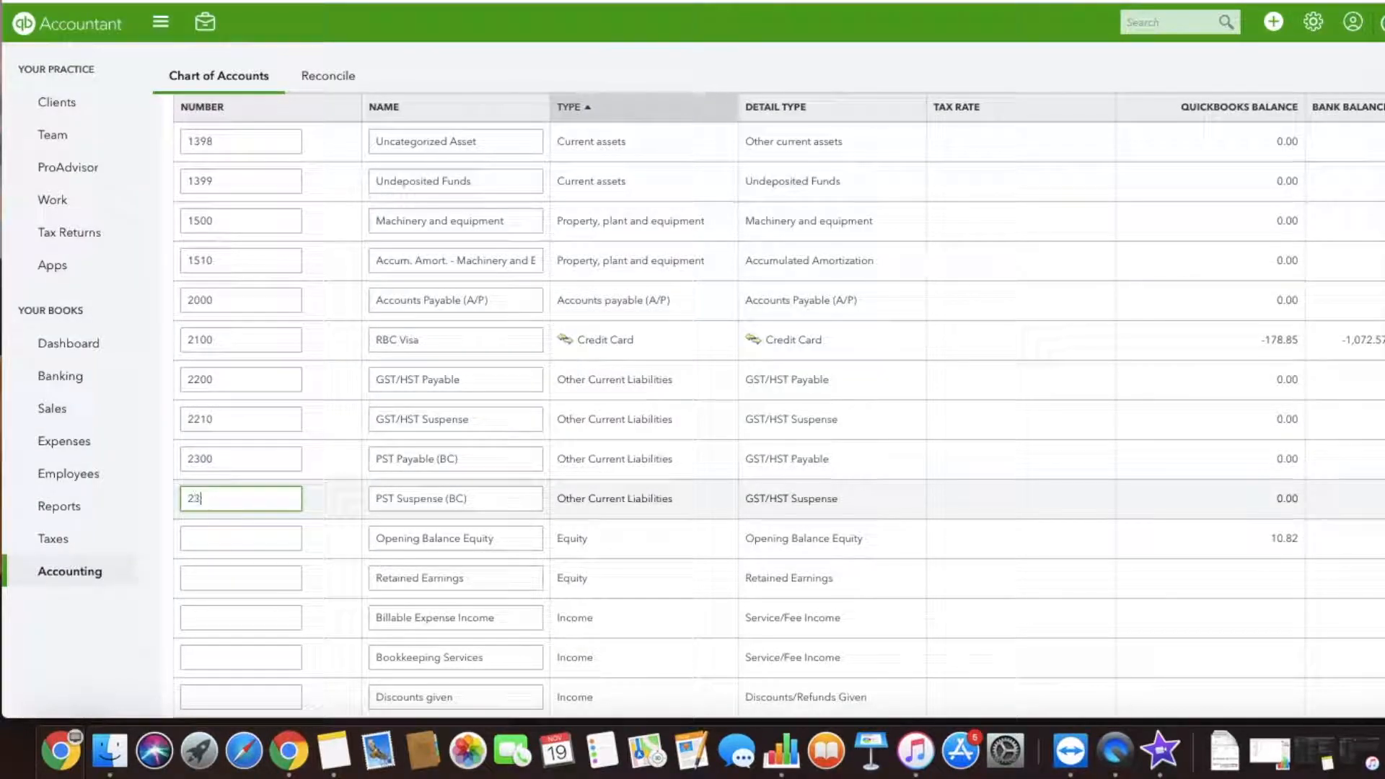
pyautogui.write('10')
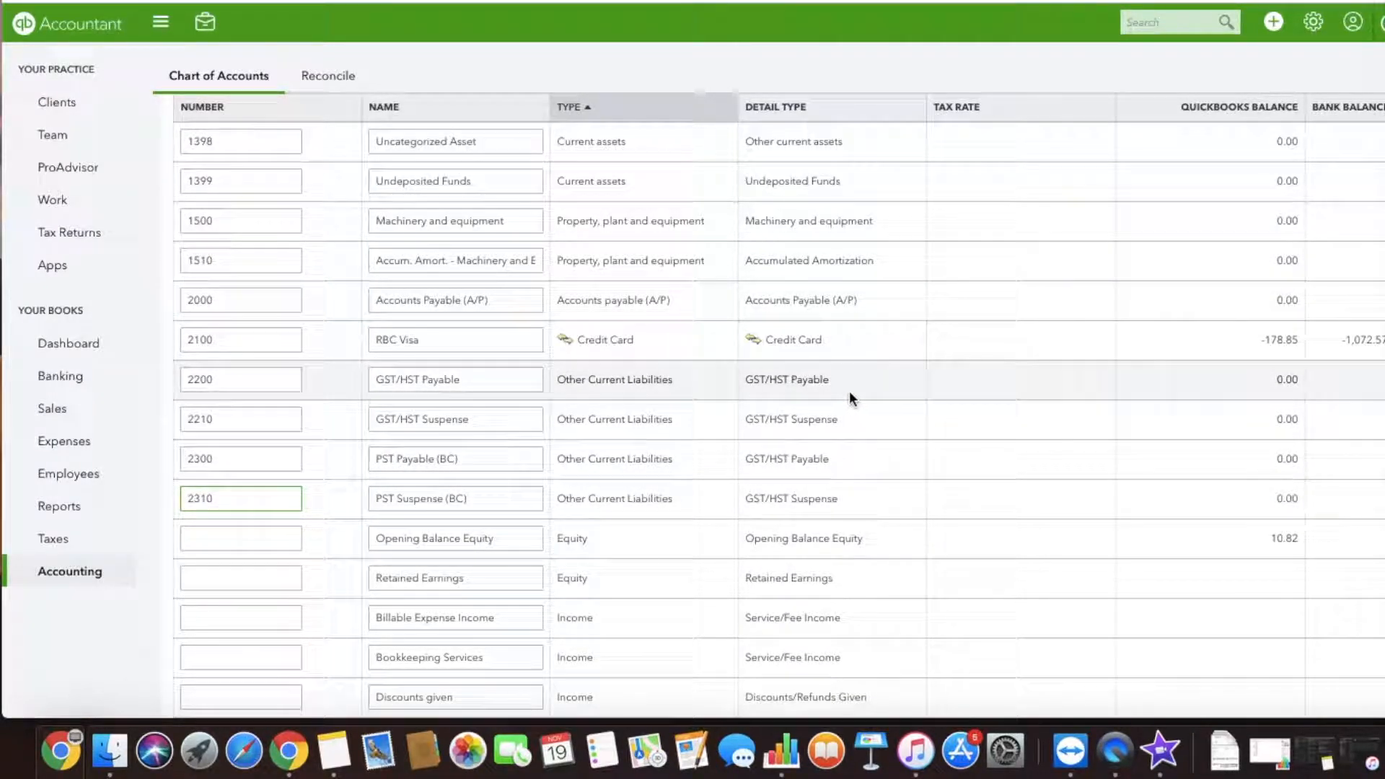
pyautogui.scroll(10, 865, 397)
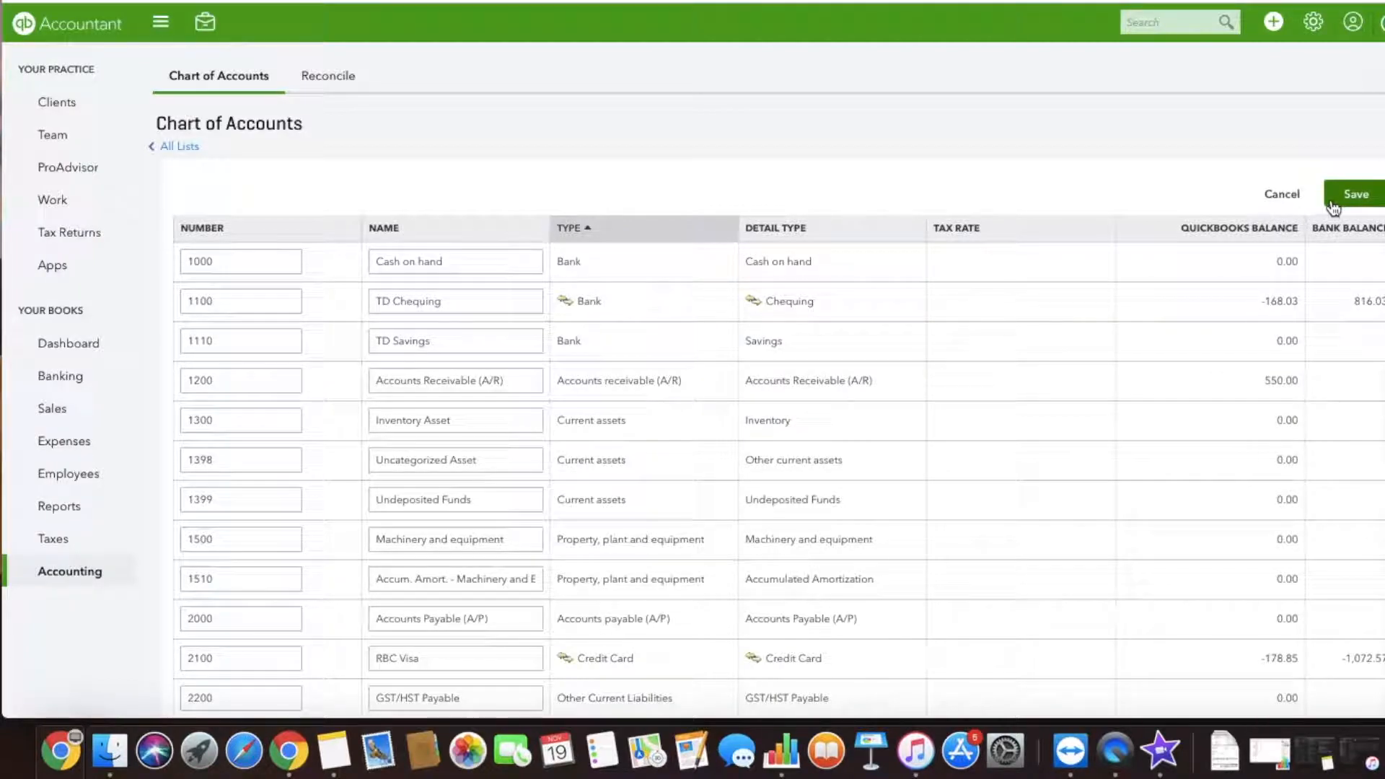
pyautogui.click(1336, 196)
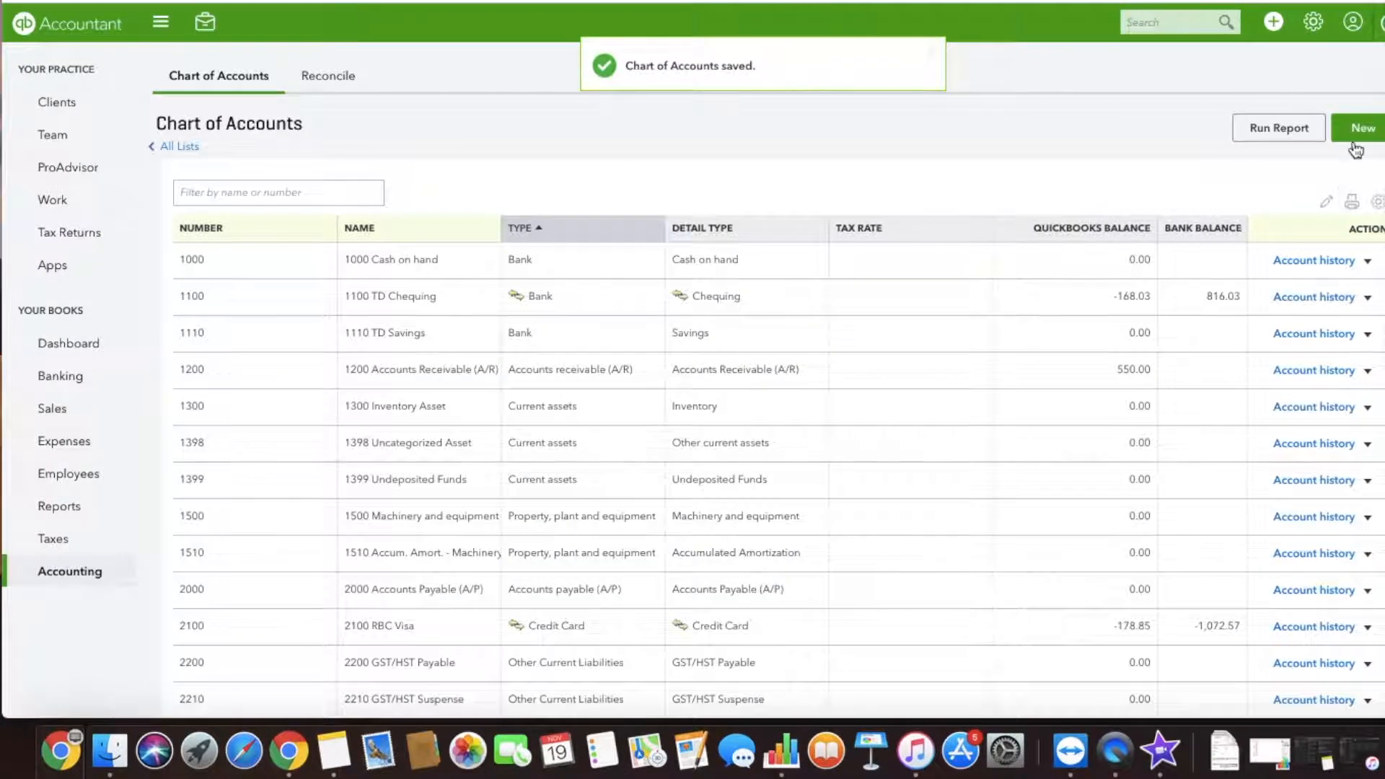
# Create and save a Long-term Liabilities account with detail type Bank loans, named "TD Bank Loan".
pyautogui.click(1354, 141)
pyautogui.click(566, 188)
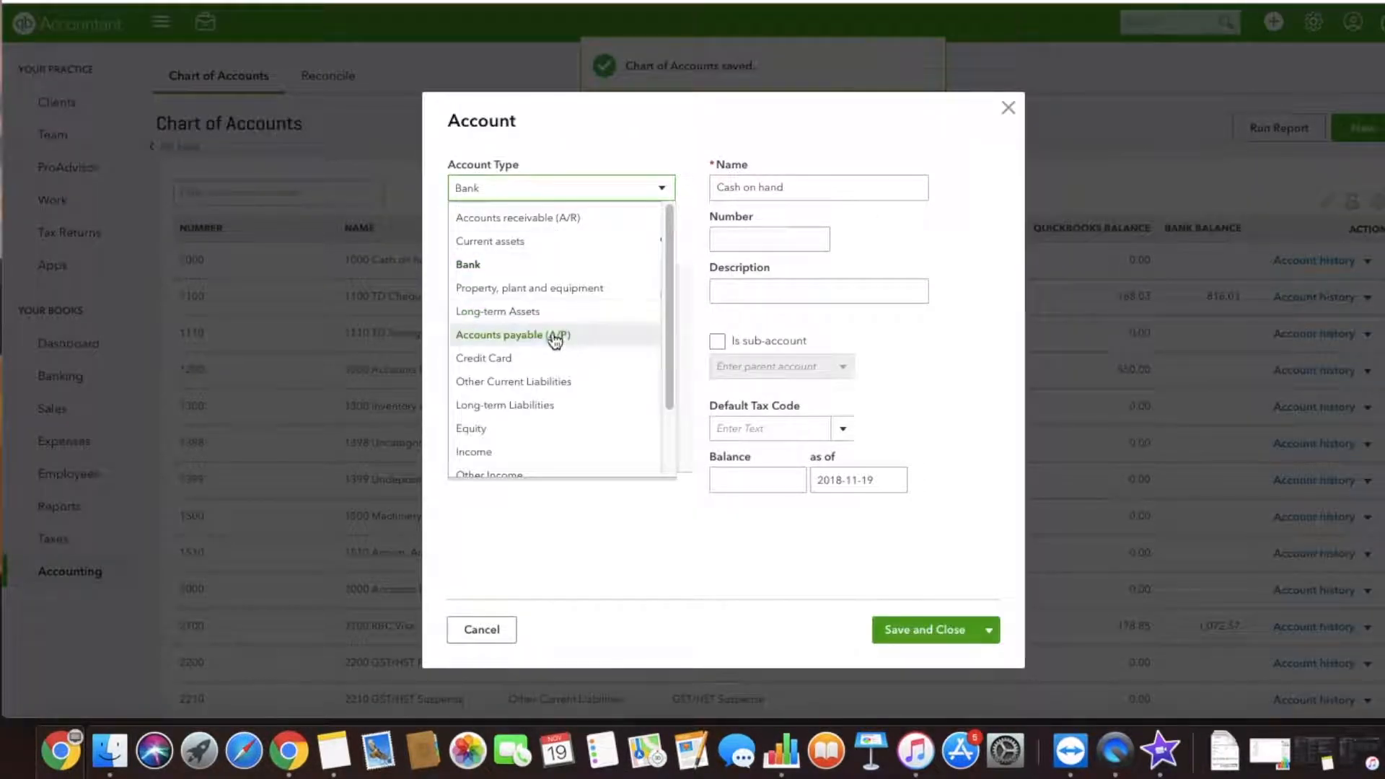
pyautogui.scroll(-1, 556, 368)
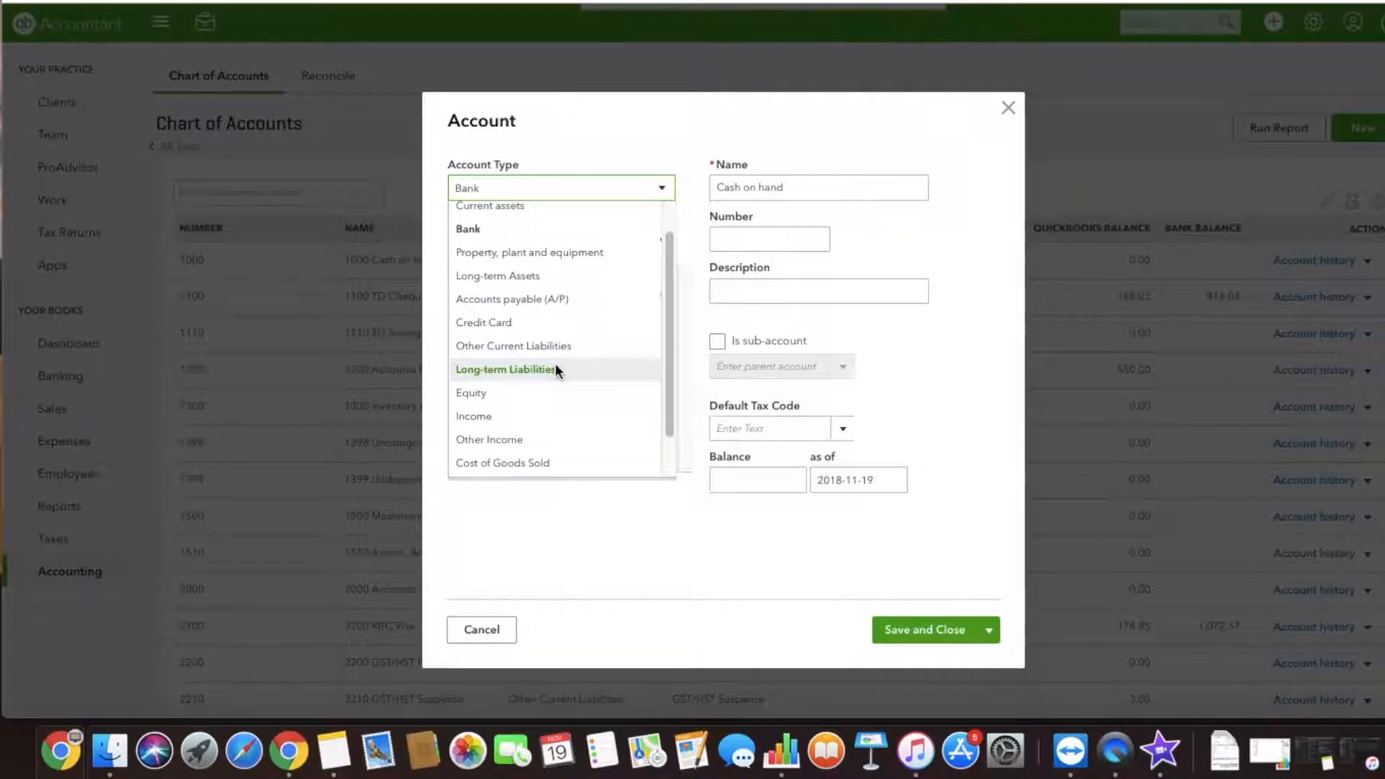
pyautogui.click(556, 368)
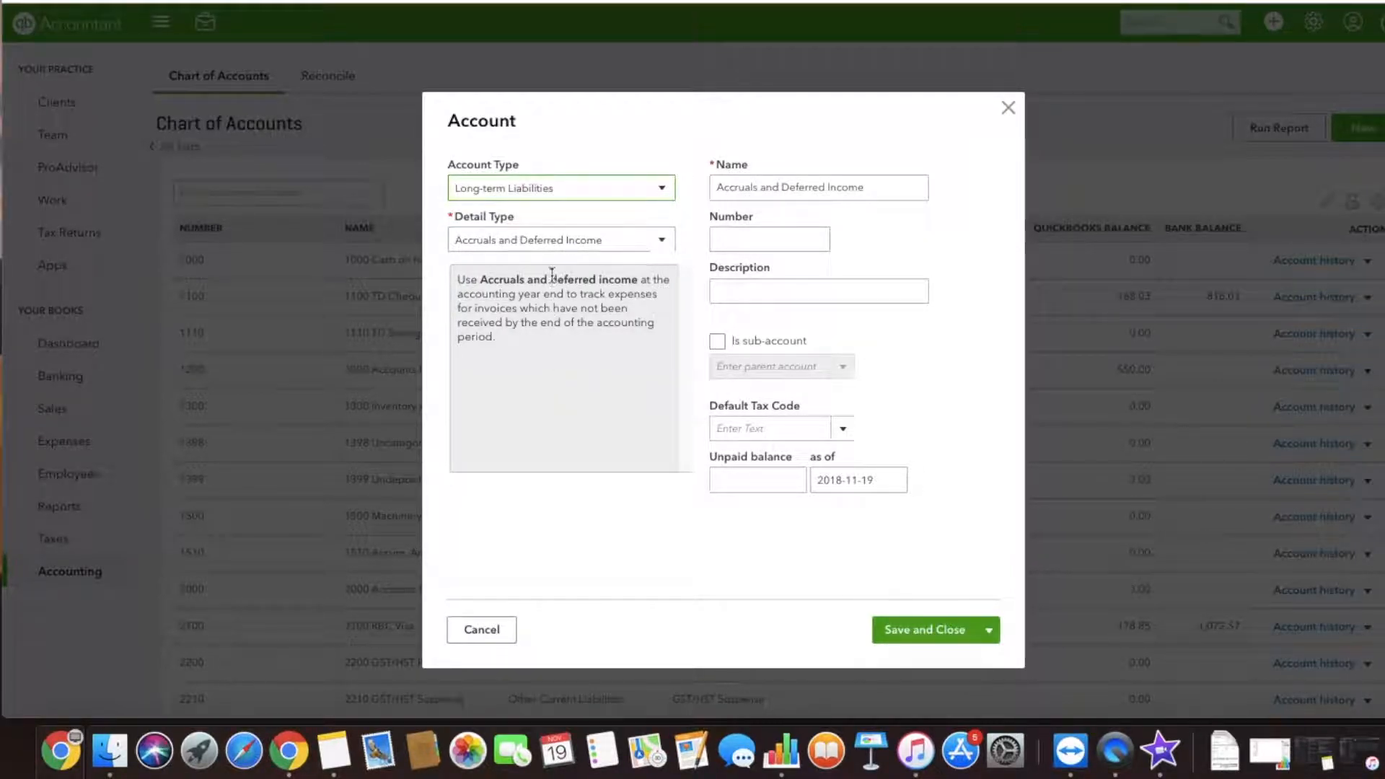
pyautogui.click(559, 243)
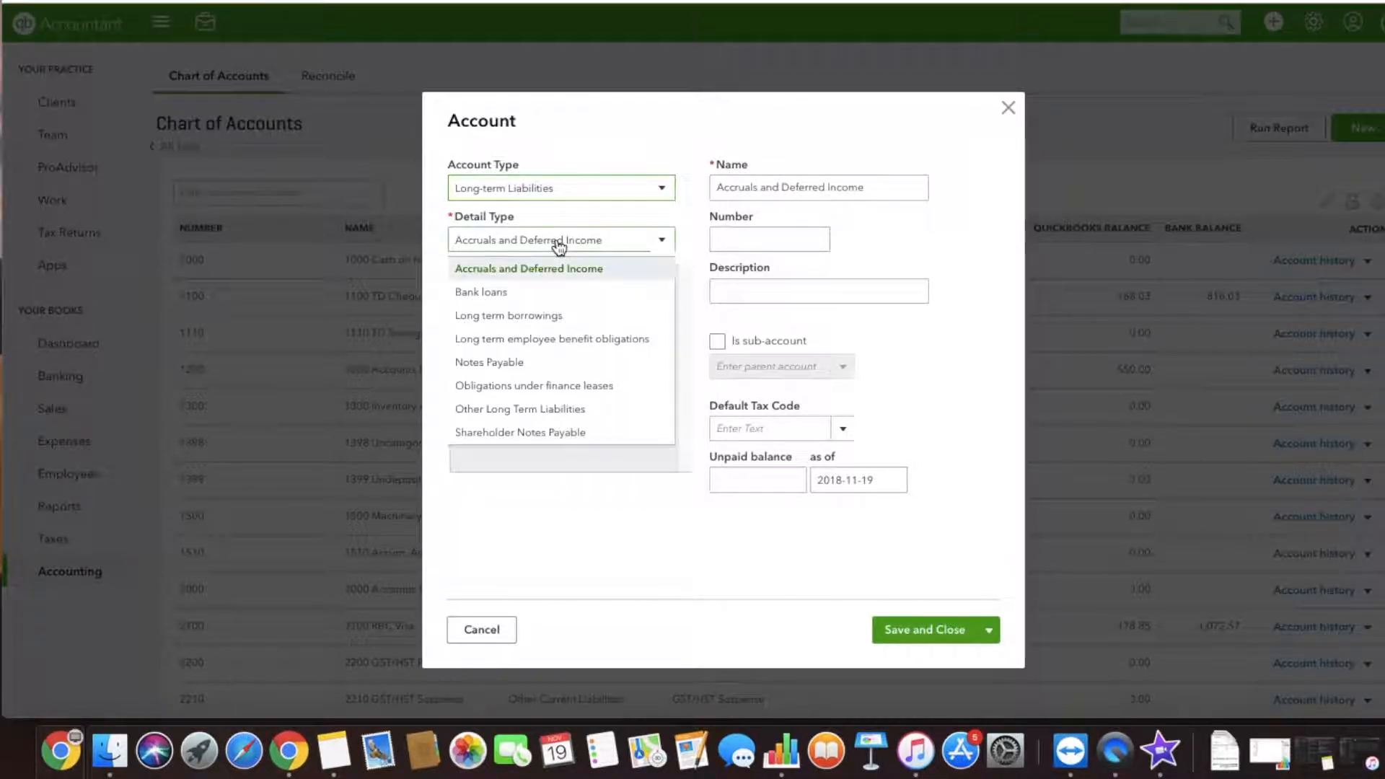
pyautogui.click(541, 292)
pyautogui.click(806, 187)
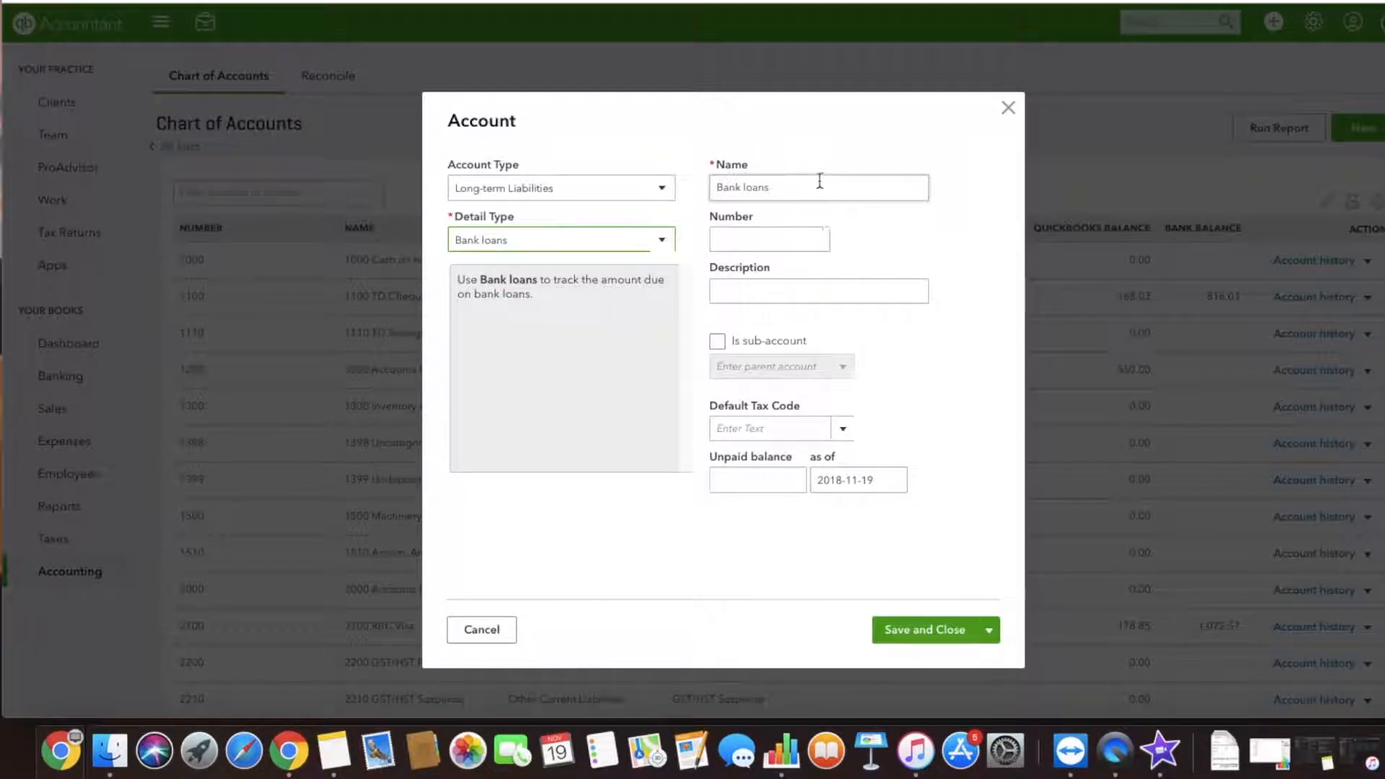
pyautogui.moveTo(788, 186); pyautogui.dragTo(707, 185)
pyautogui.write('TD')
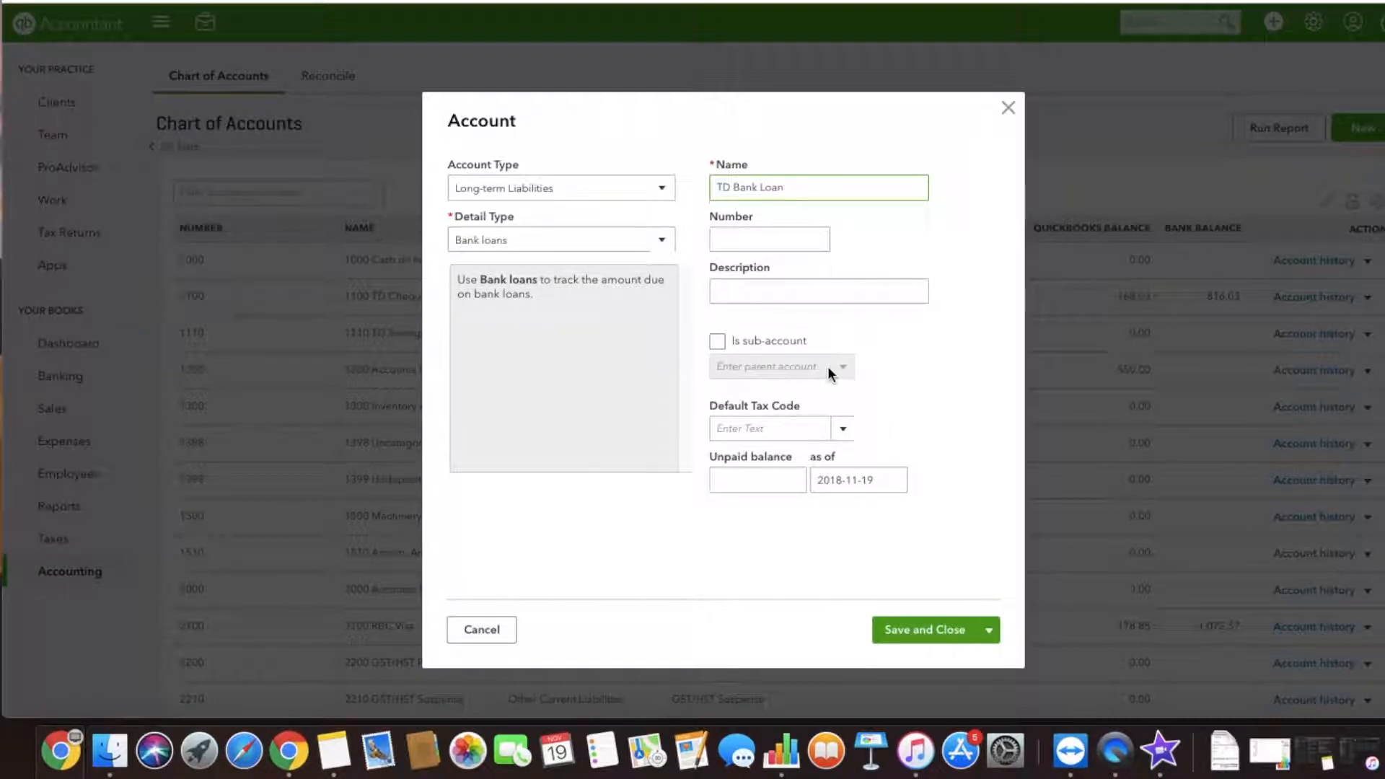
pyautogui.click(944, 635)
# Create and save an Other Current Liabilities account with detail type Current Tax Liability, named "Workers Compensation Payable".
pyautogui.scroll(-5, 975, 559)
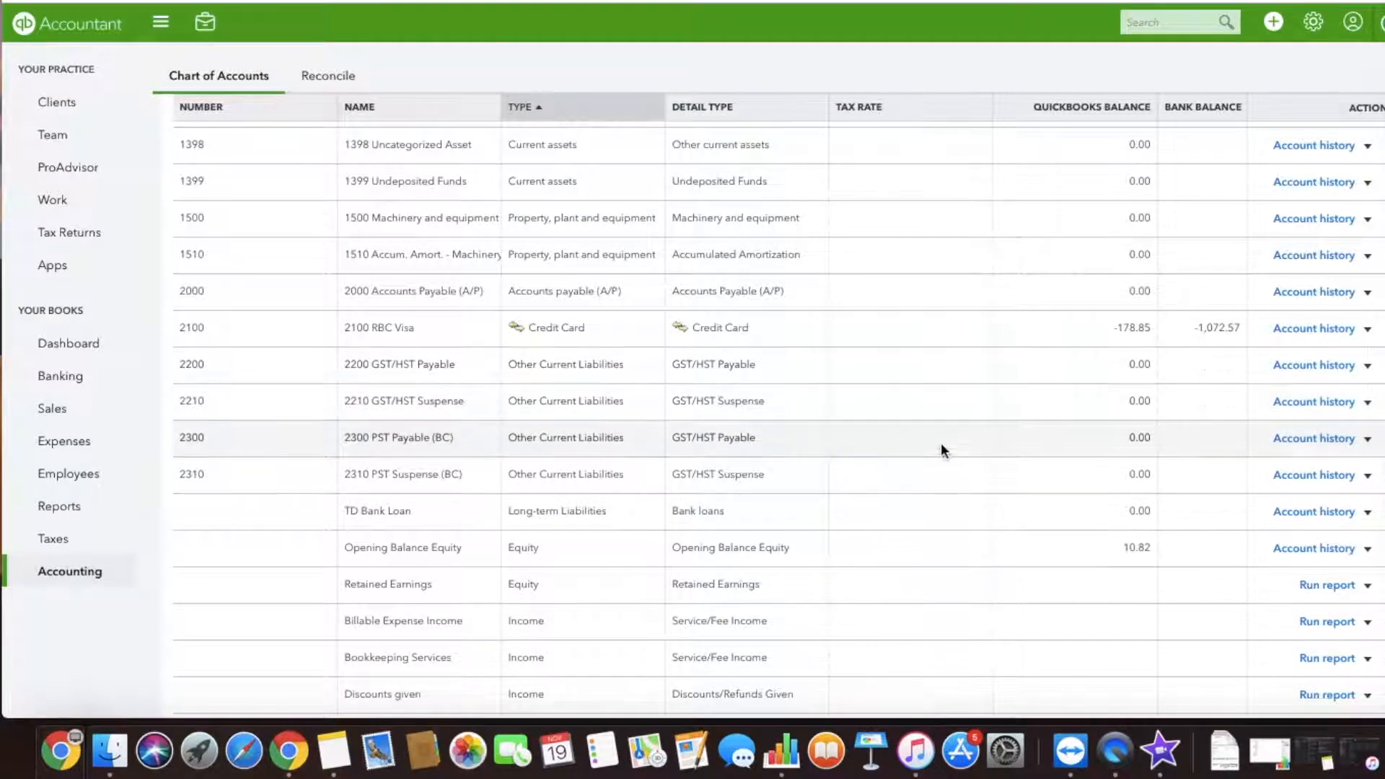
pyautogui.scroll(5, 1126, 390)
pyautogui.click(1361, 128)
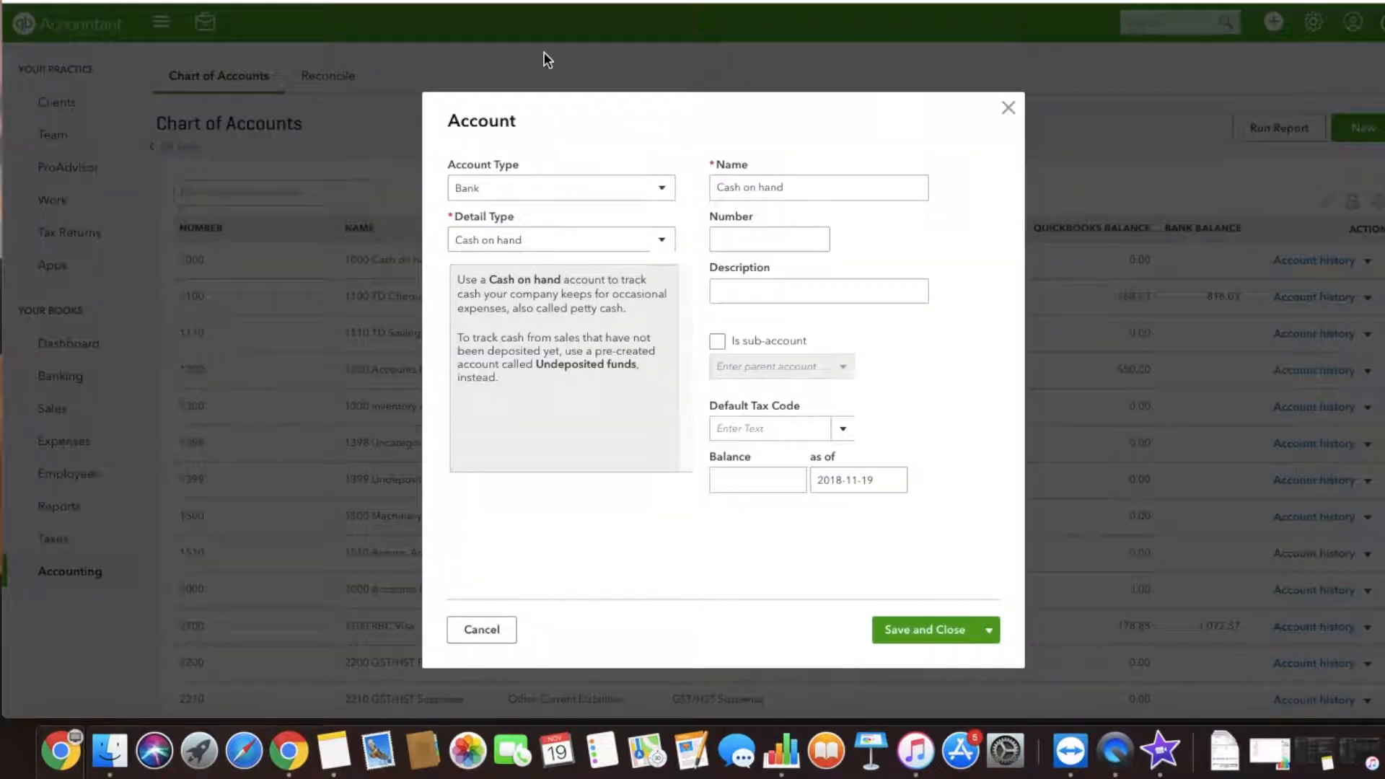
pyautogui.click(527, 189)
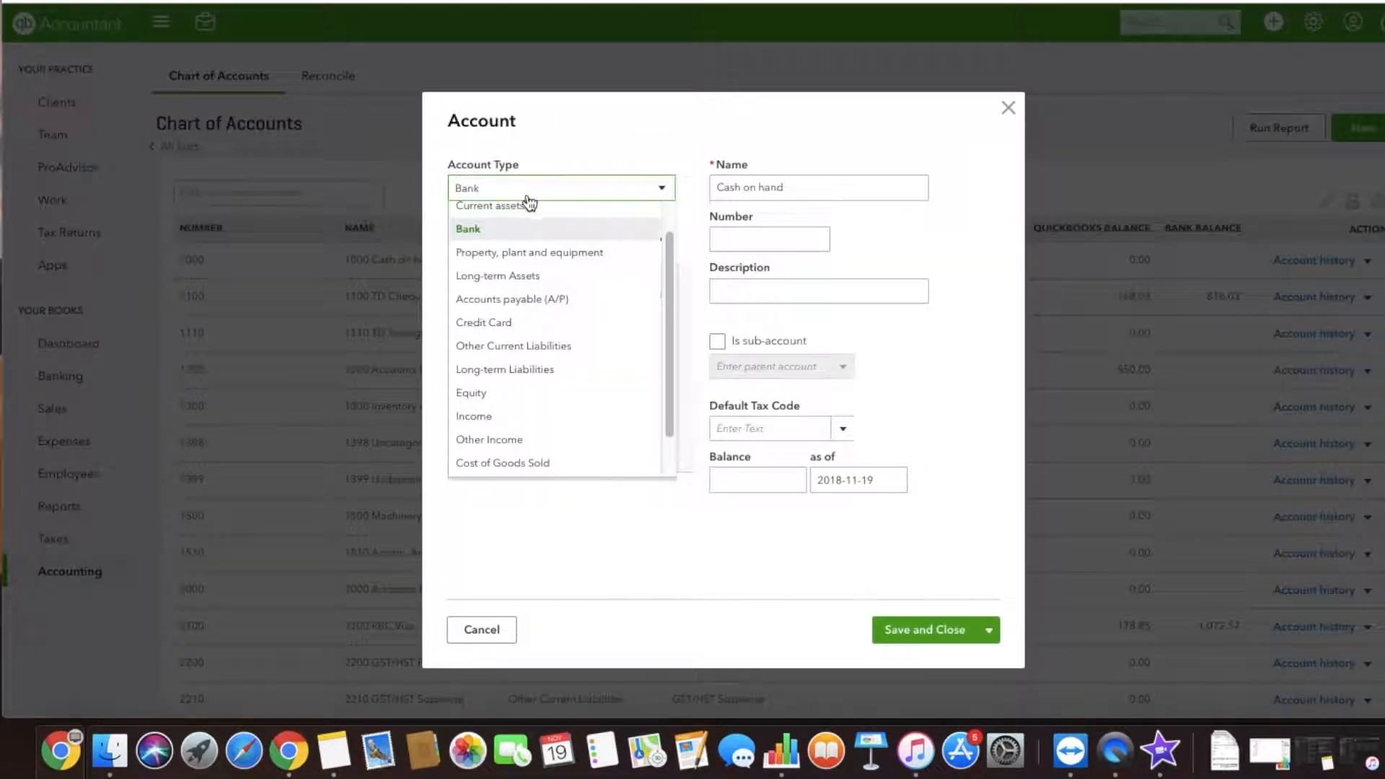
pyautogui.click(518, 347)
pyautogui.click(522, 254)
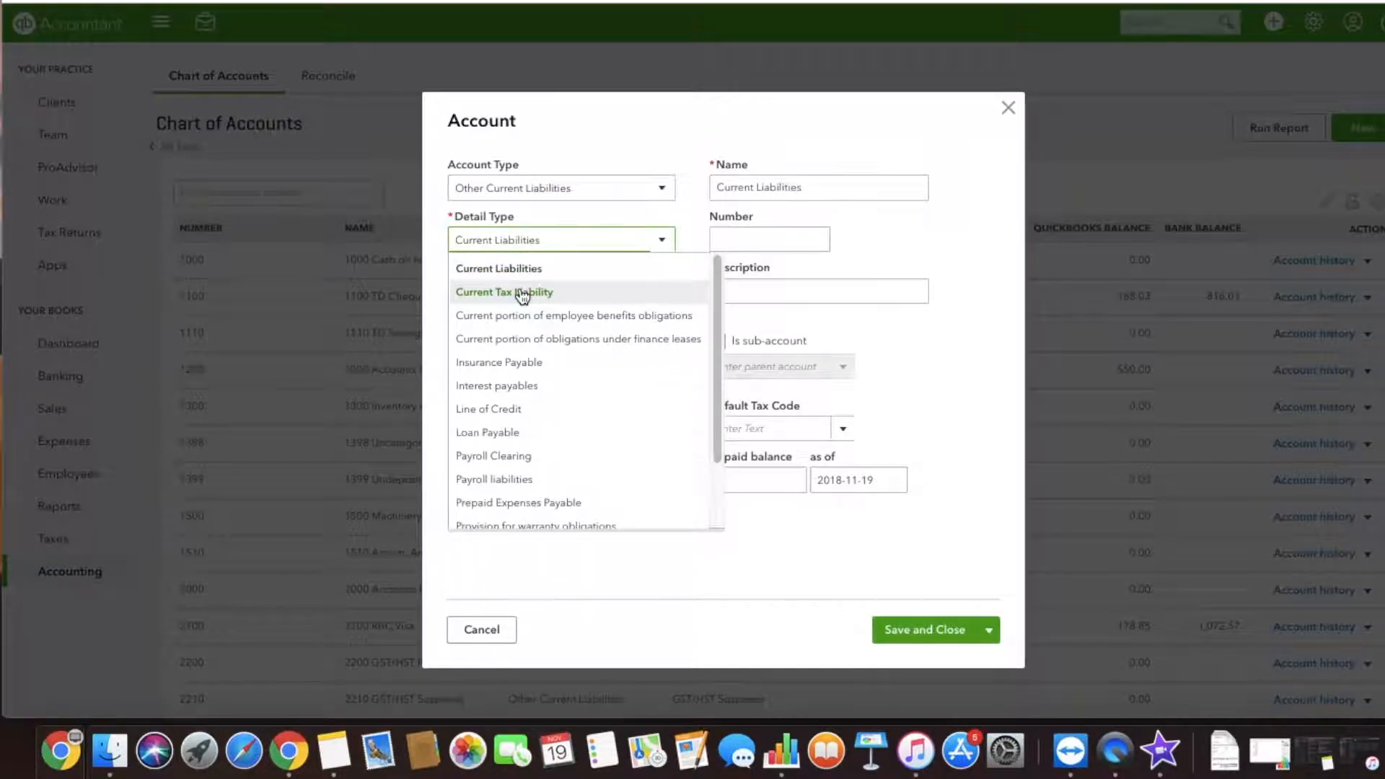
pyautogui.click(522, 292)
pyautogui.moveTo(714, 187); pyautogui.dragTo(849, 191)
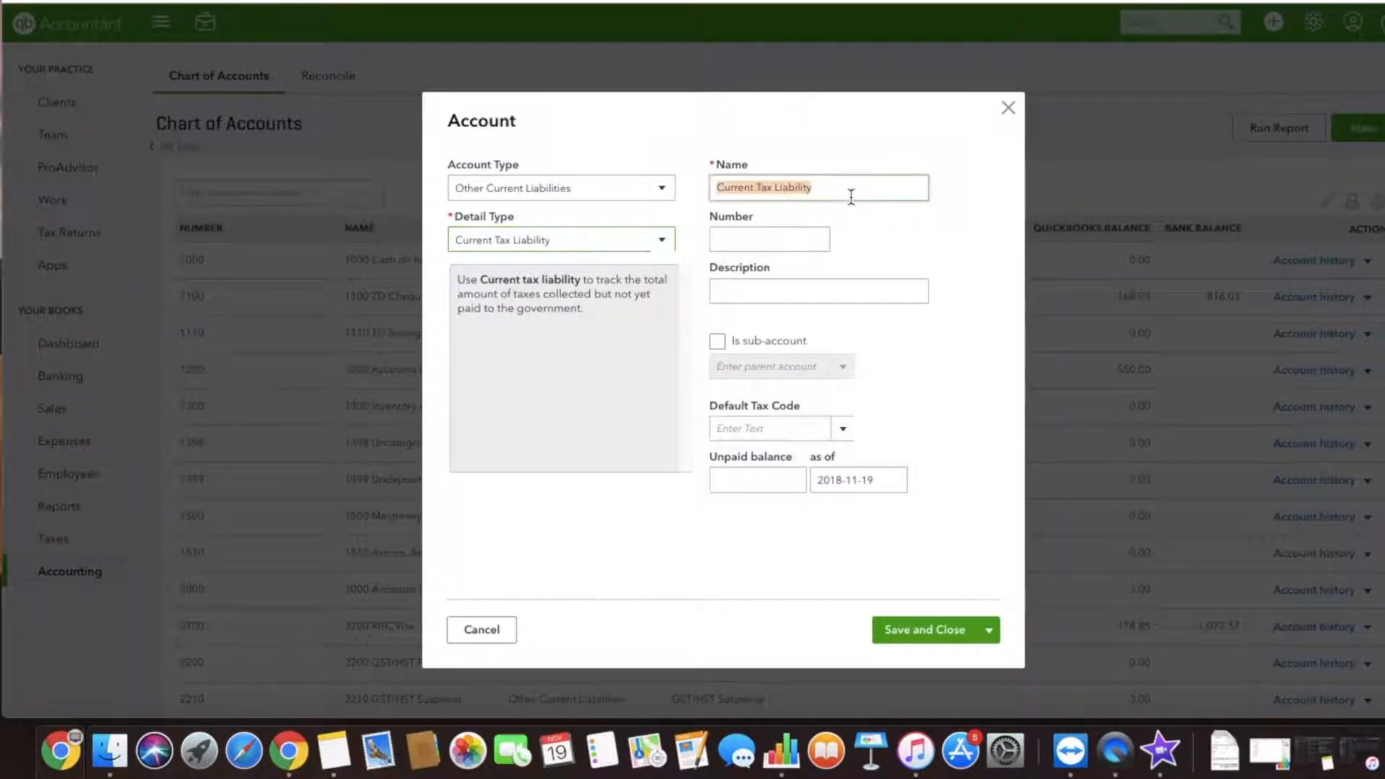
pyautogui.write('Workers Compens')
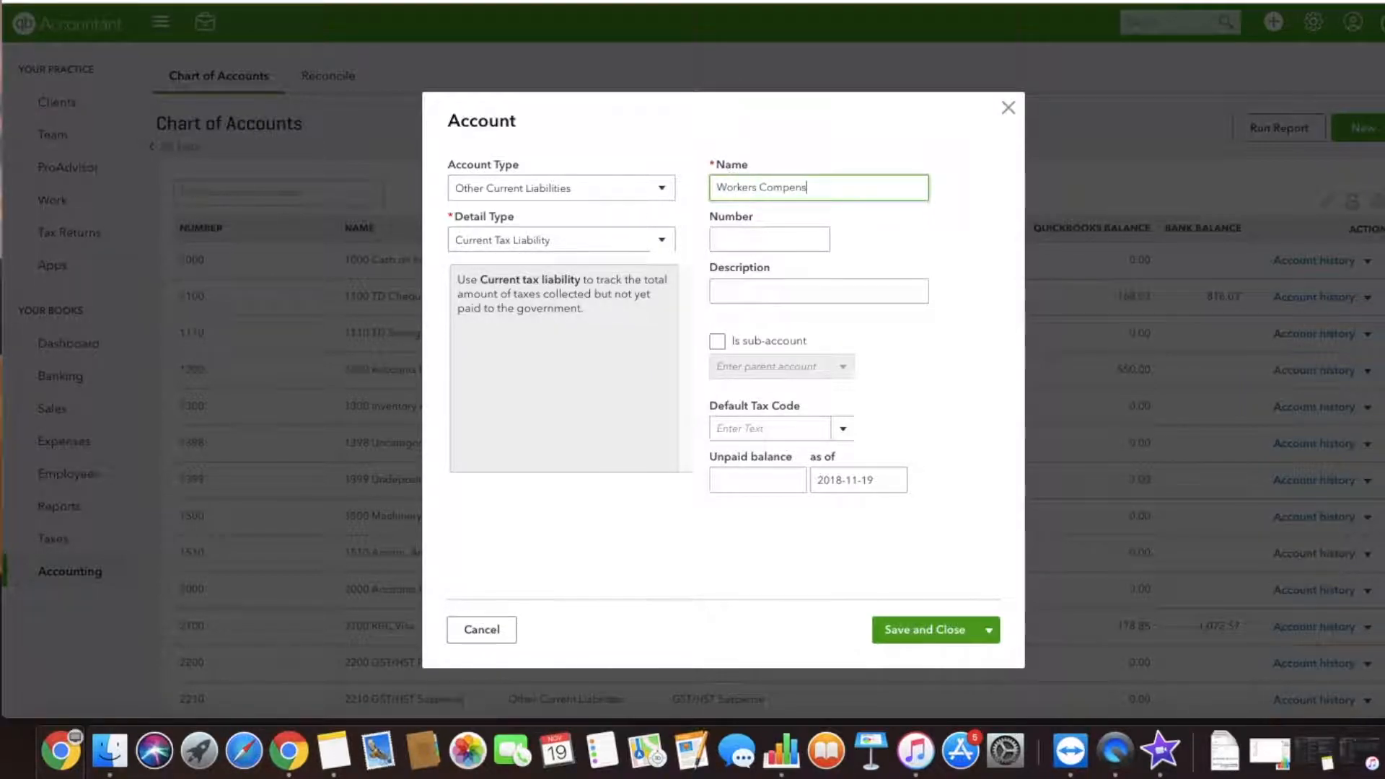
pyautogui.write('ation Expens')
pyautogui.write('Payable')
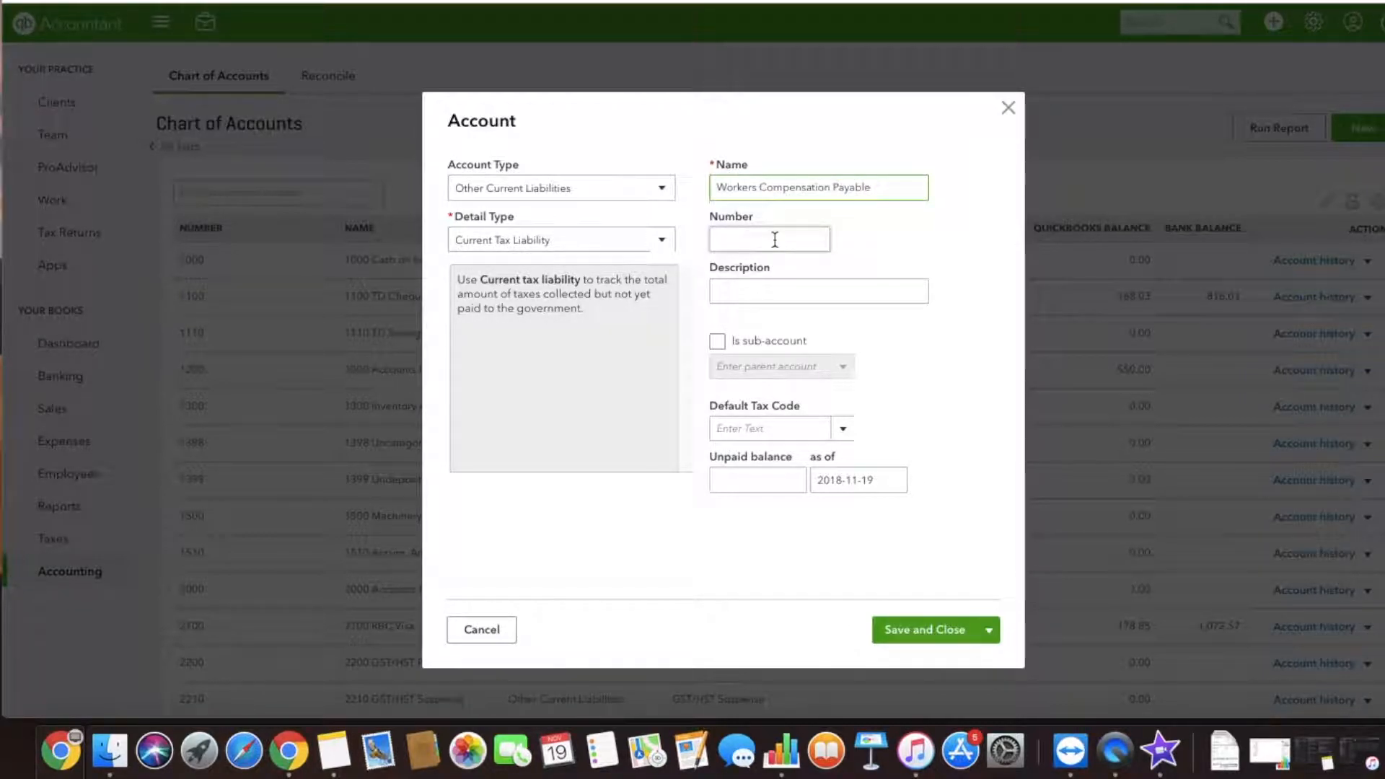
pyautogui.click(924, 629)
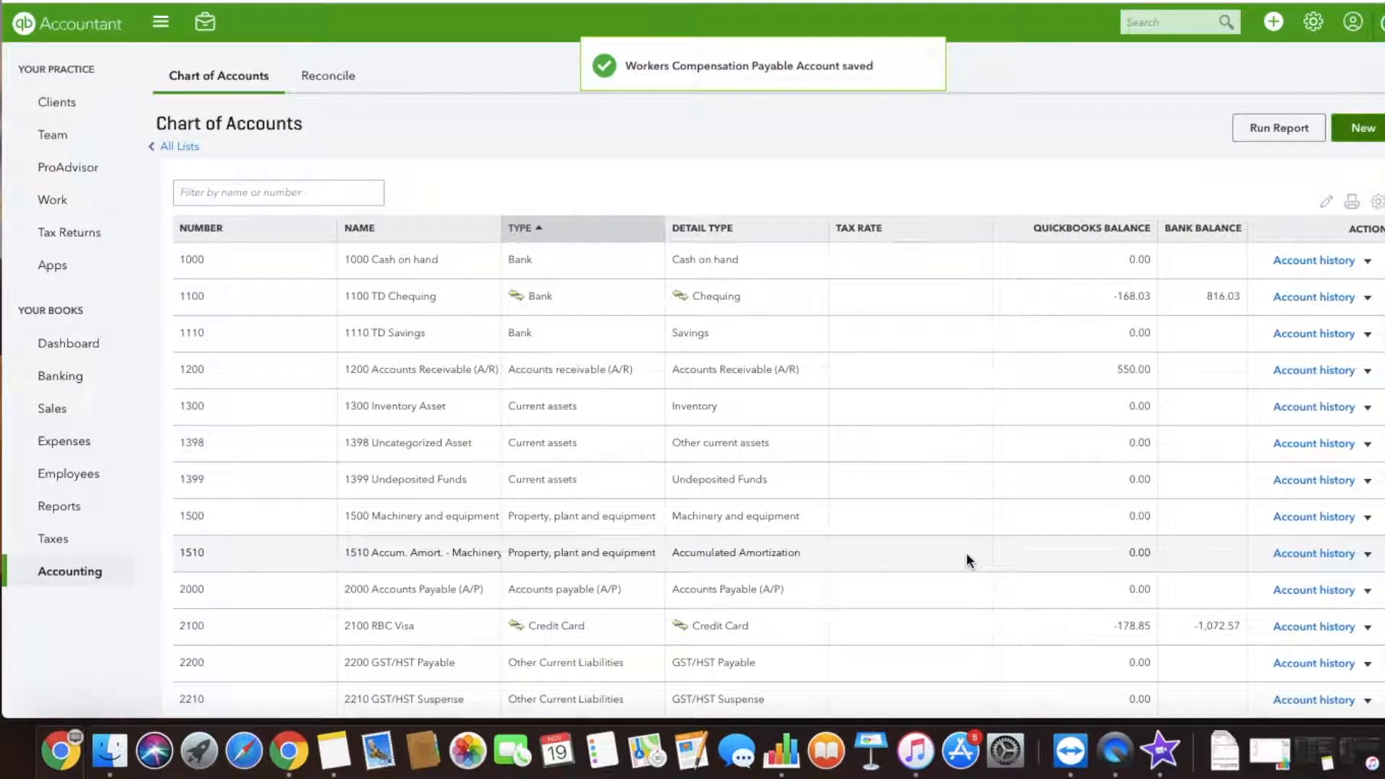
# Batch edit the accounts to number Workers Compensation Payable 2500 and TD Bank Loan 2600, and save the edits.
pyautogui.click(1327, 196)
pyautogui.scroll(-6, 871, 430)
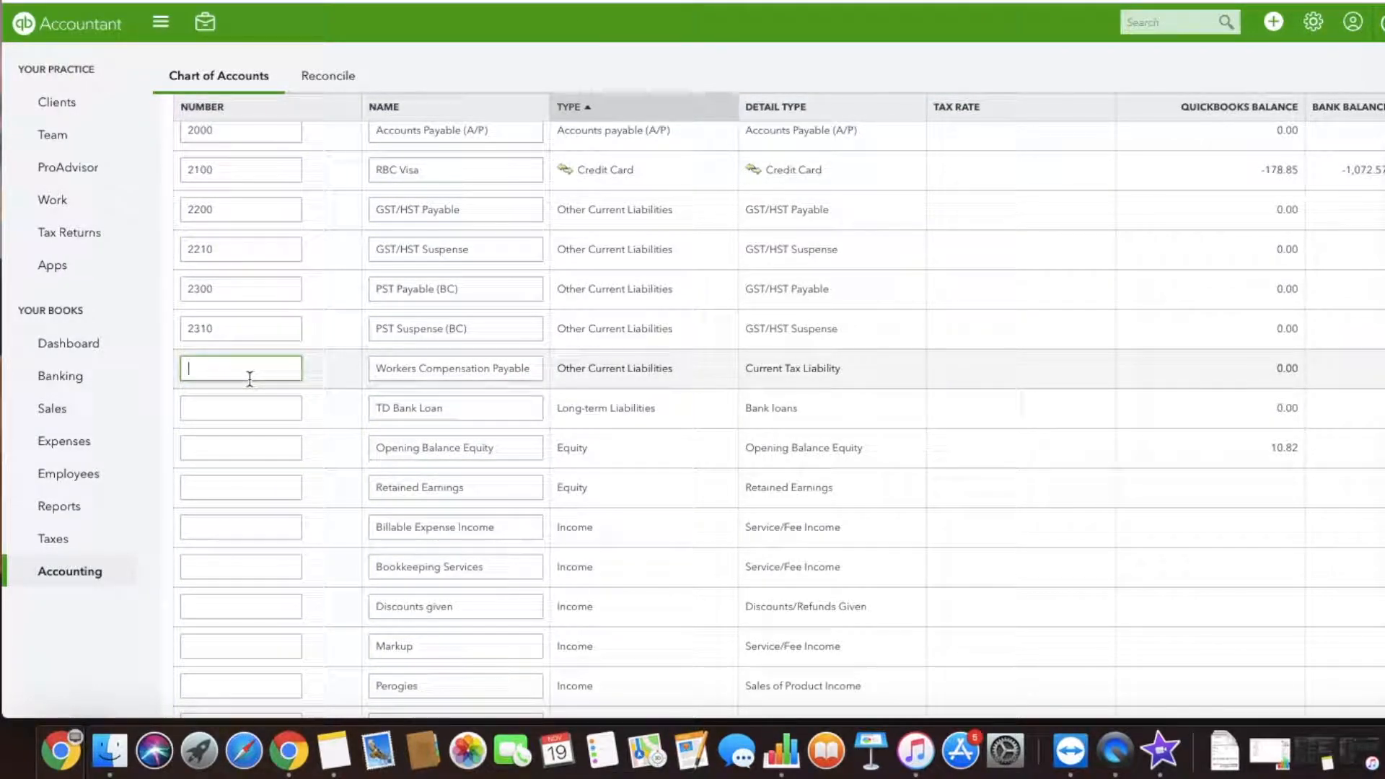
pyautogui.write('2500')
pyautogui.click(241, 411)
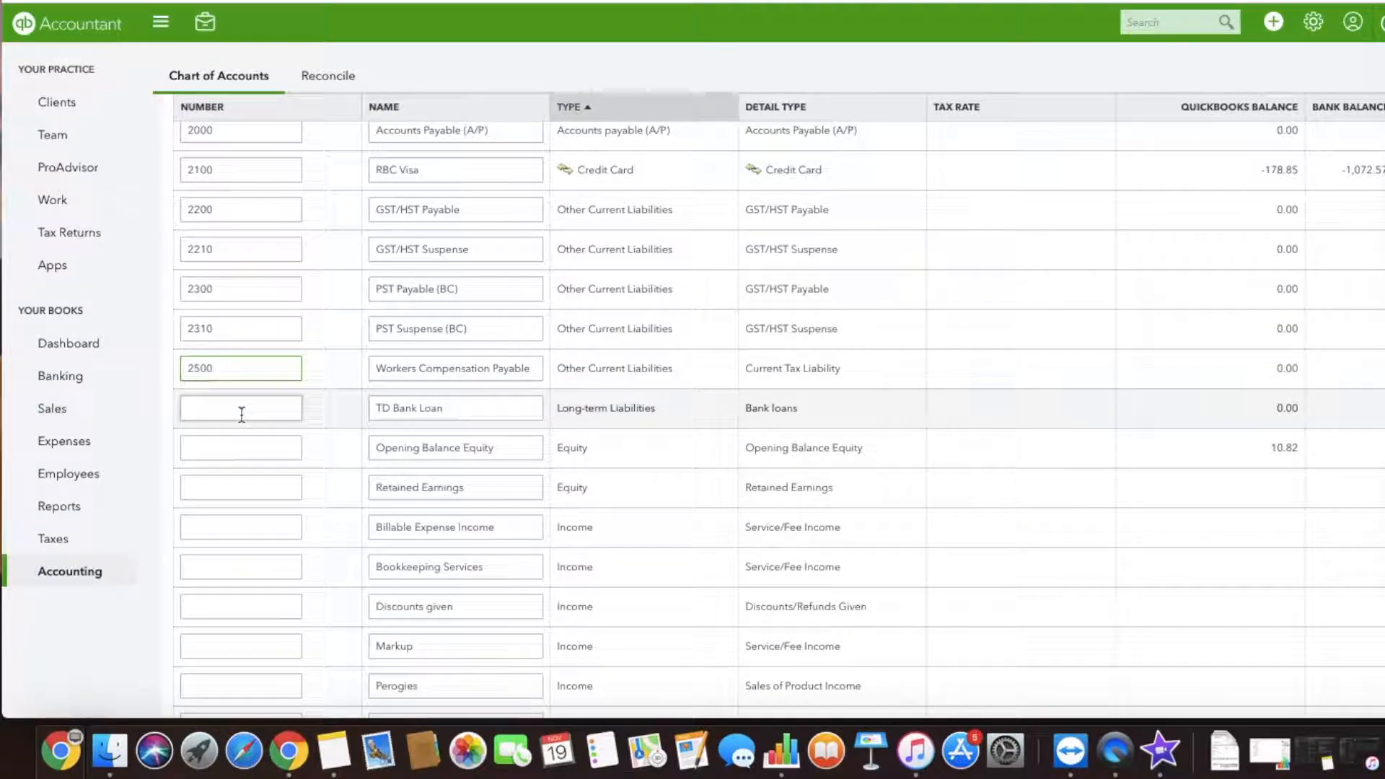
pyautogui.write('2600')
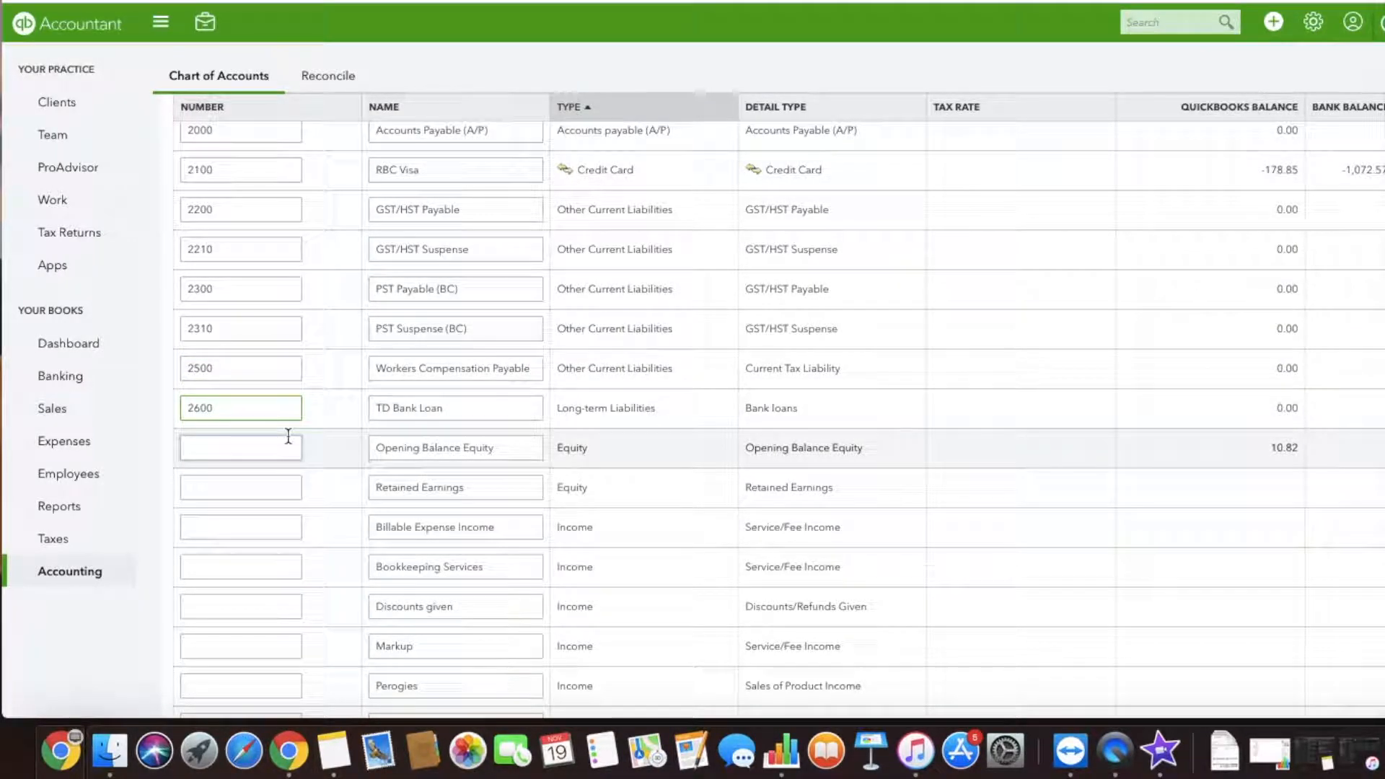
pyautogui.click(288, 436)
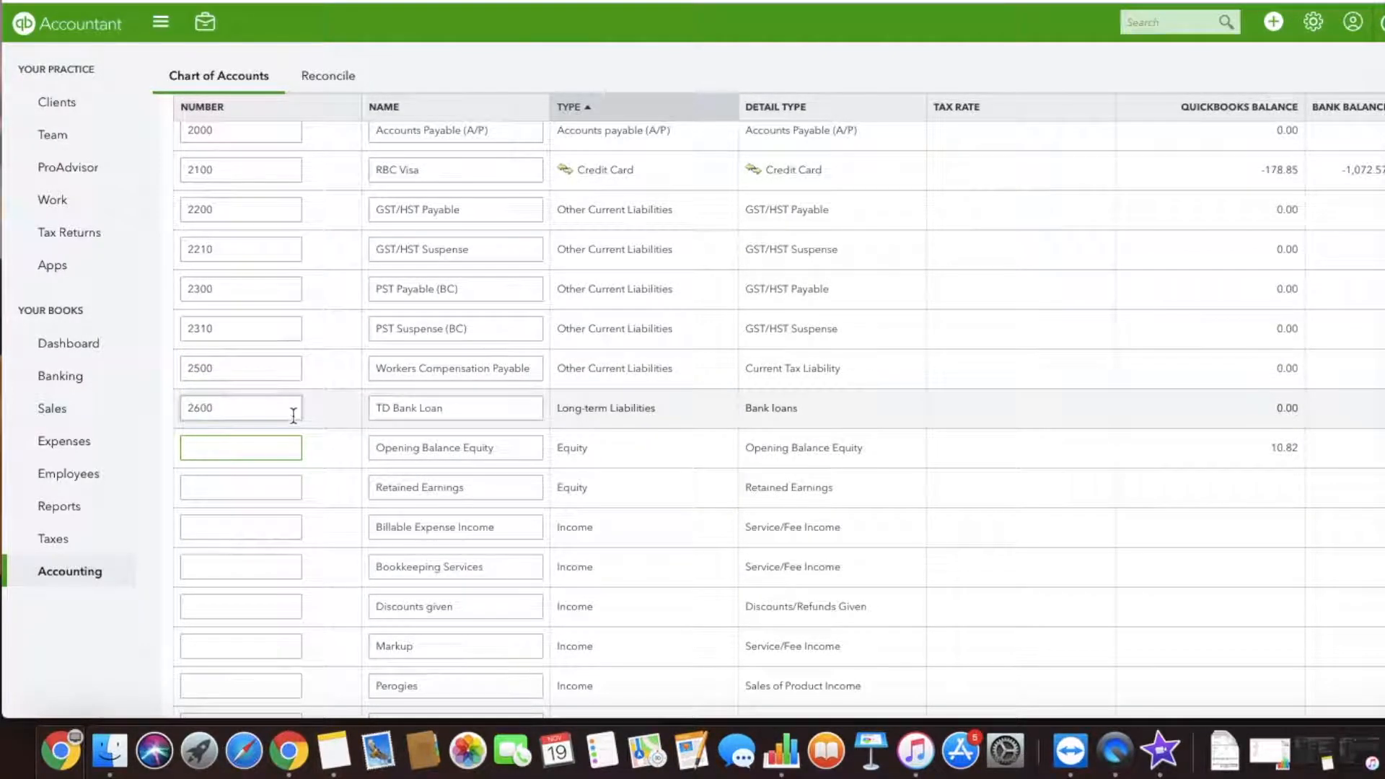
pyautogui.scroll(10, 1185, 326)
pyautogui.click(1345, 203)
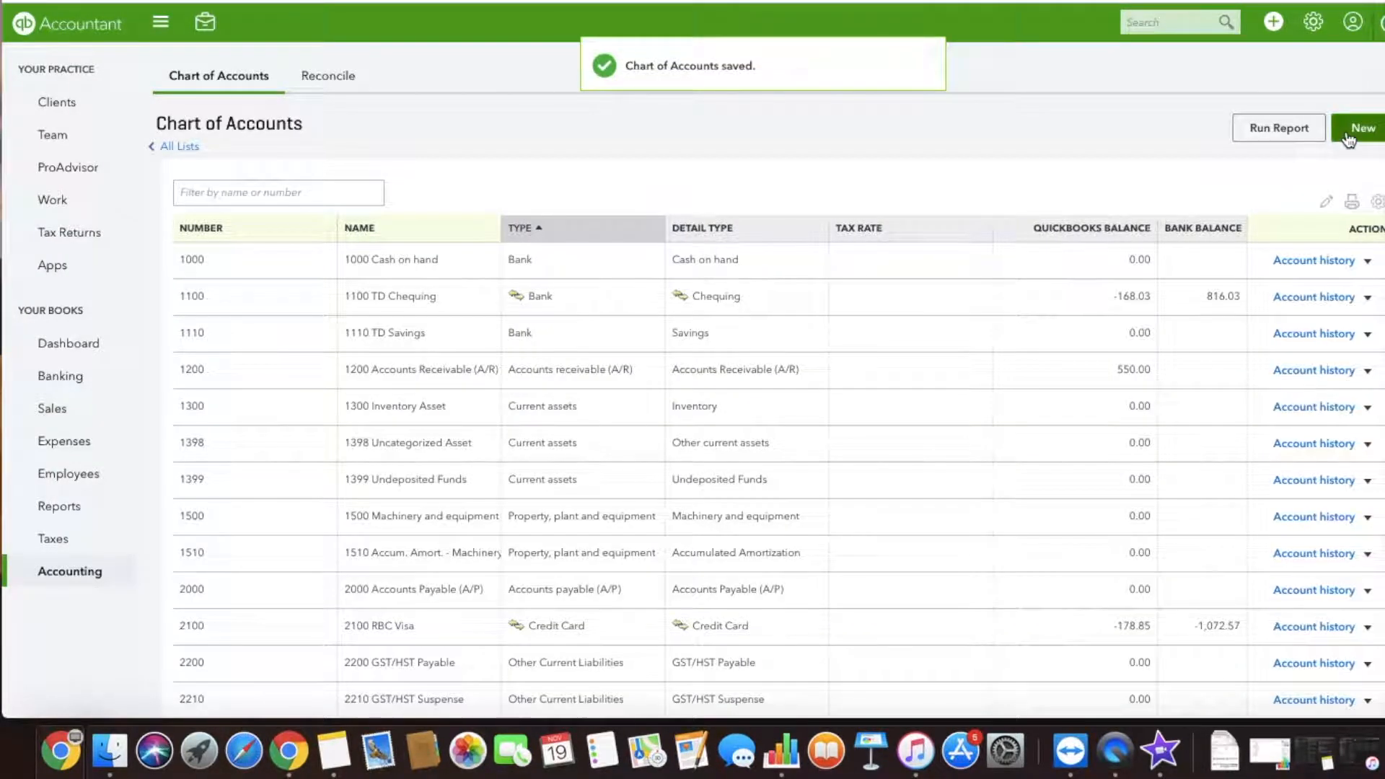
# Create and save a Long-term Liabilities account with detail type Shareholder Notes Payable, named "Shareholder Loan".
pyautogui.click(1348, 137)
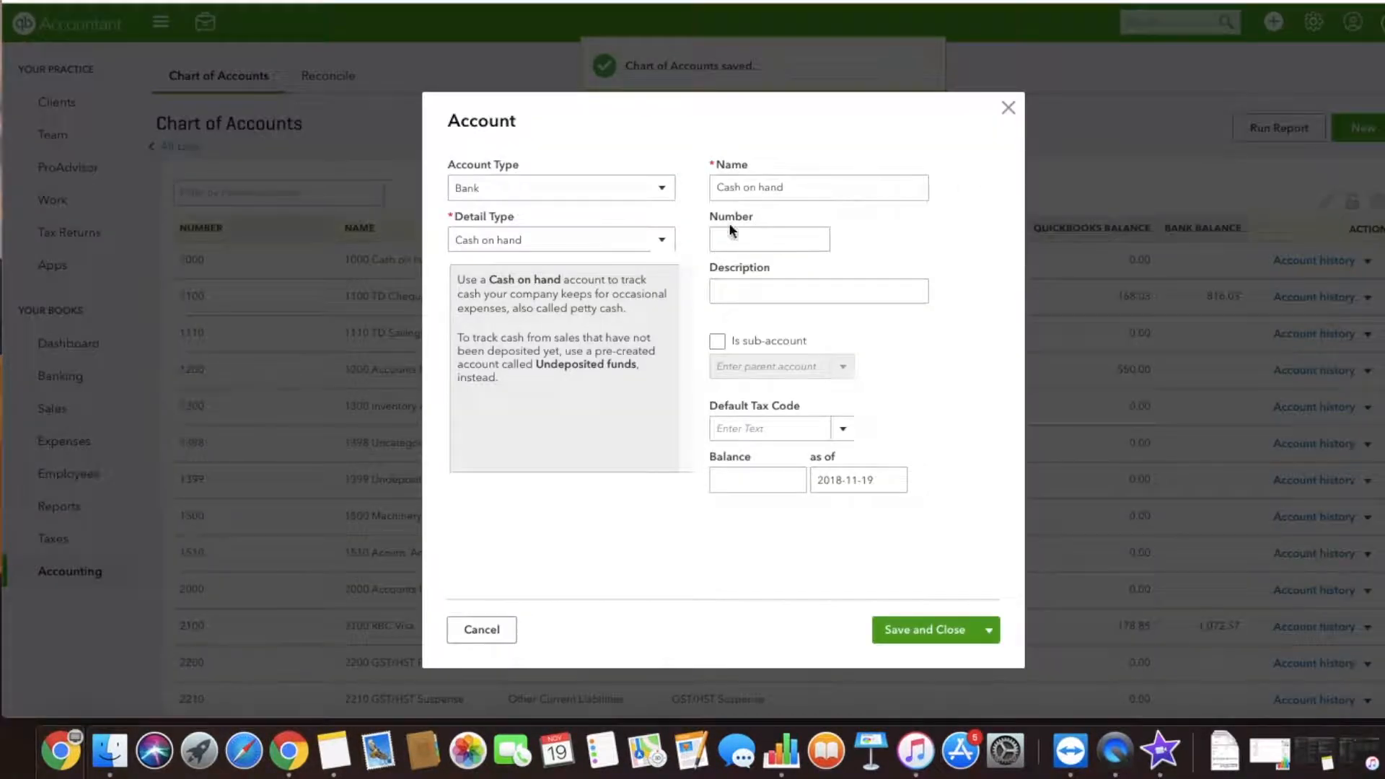
pyautogui.click(610, 199)
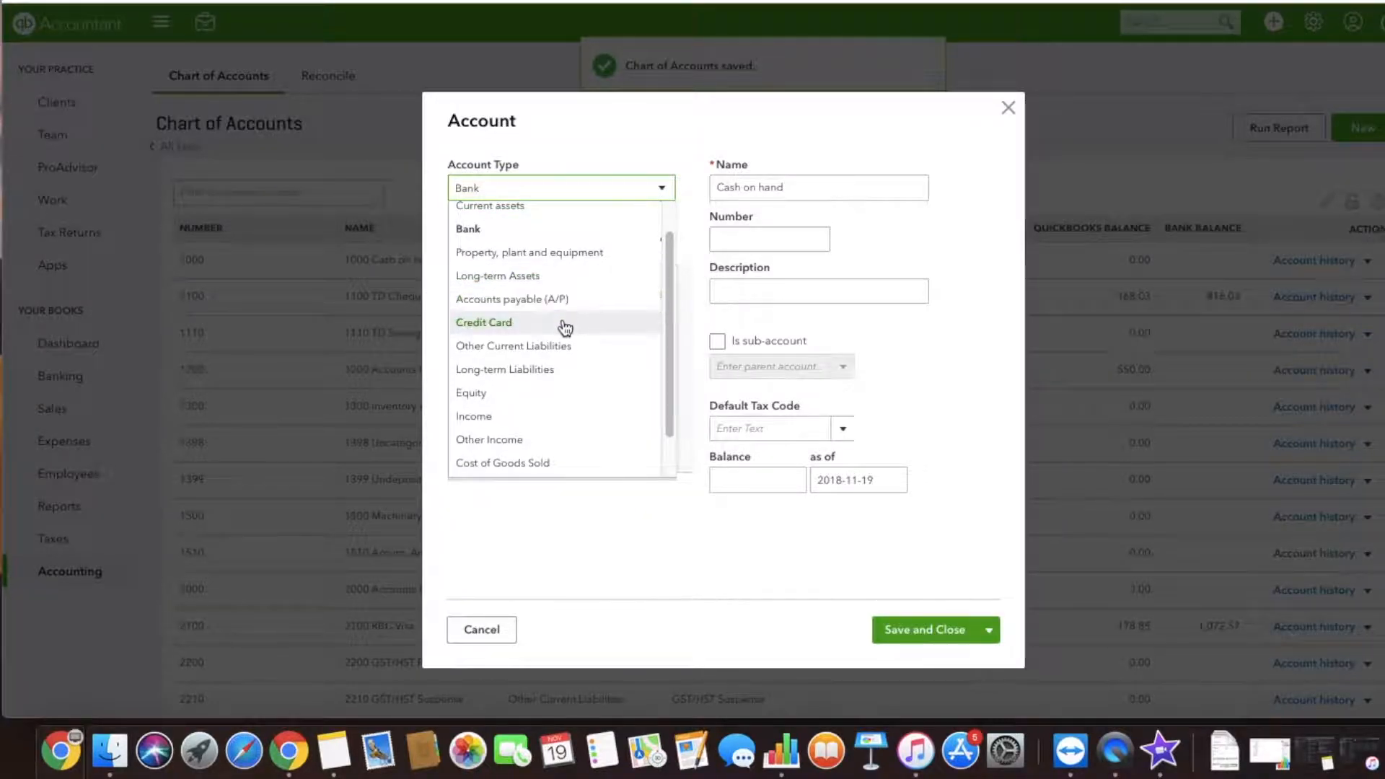
pyautogui.click(566, 371)
pyautogui.click(571, 244)
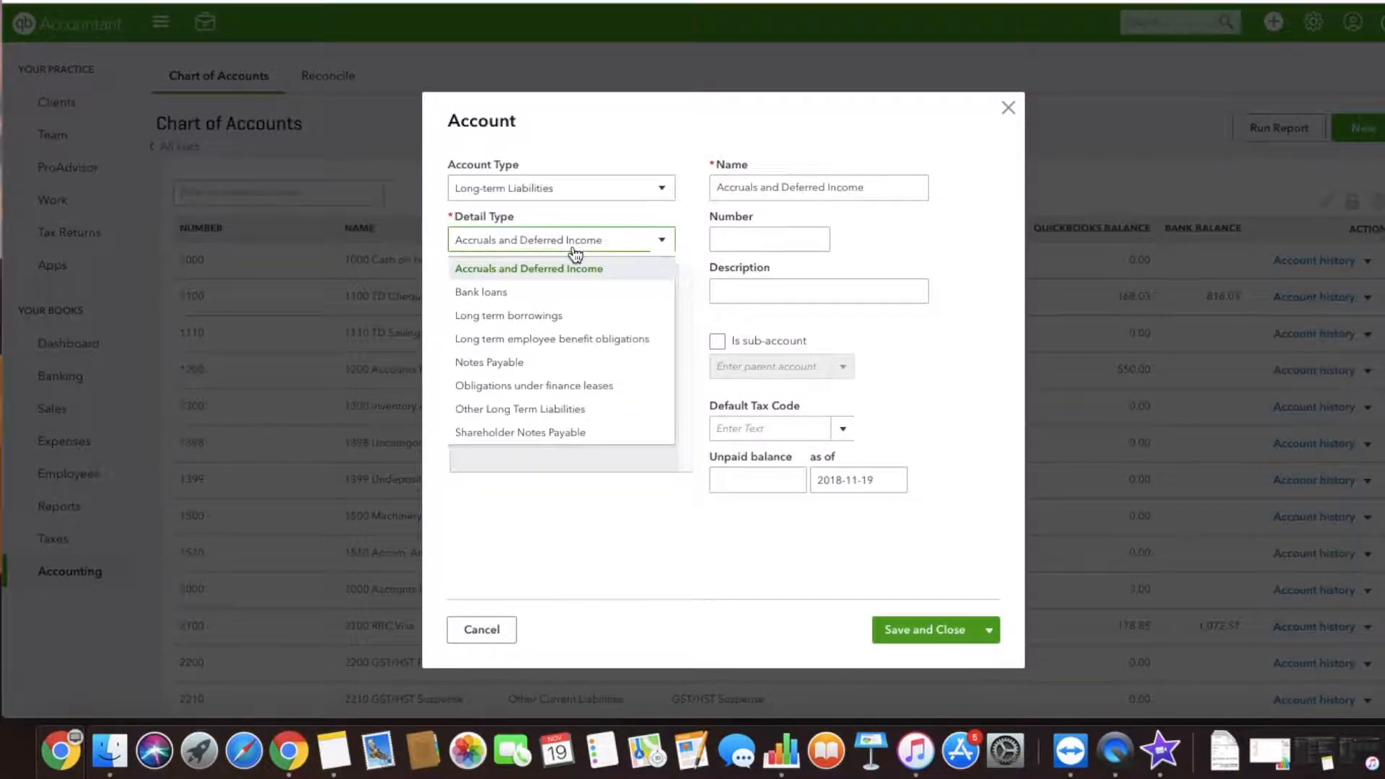
pyautogui.click(566, 431)
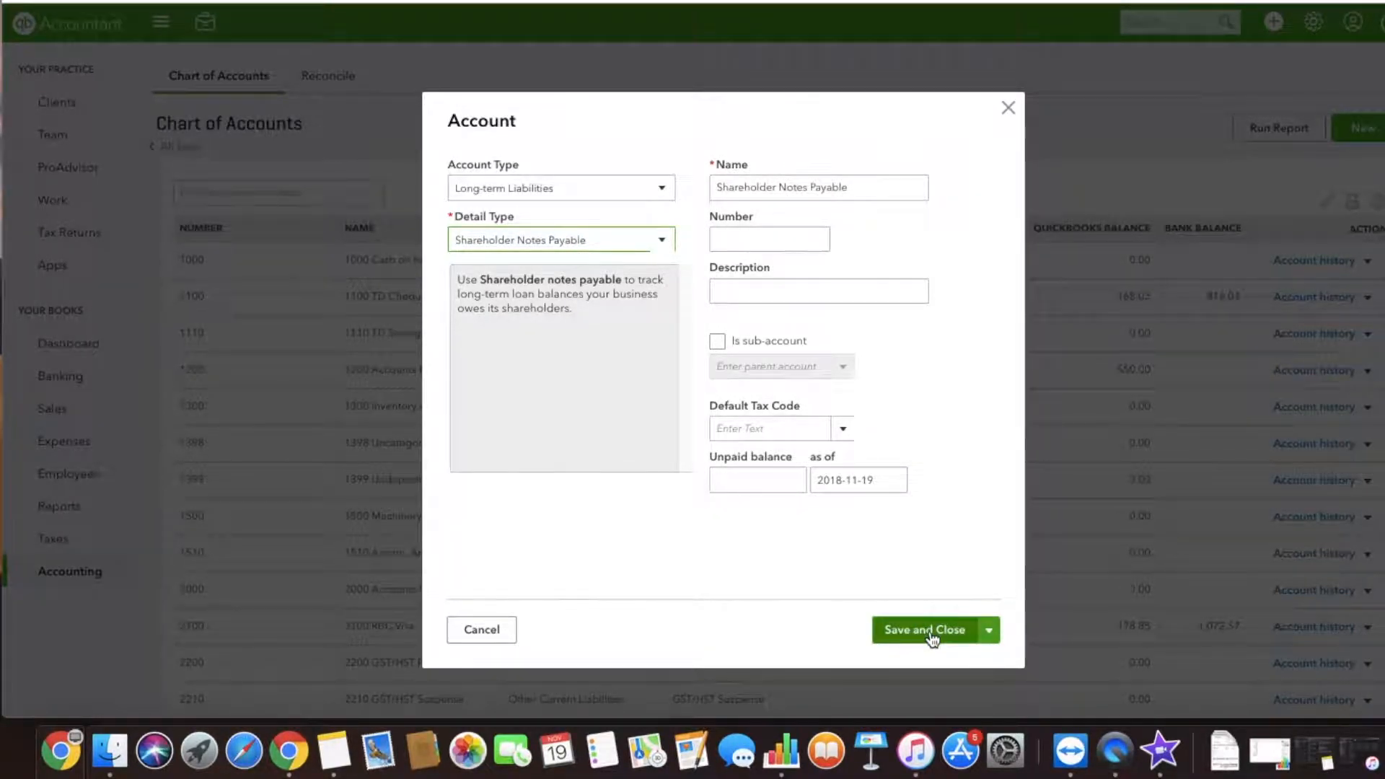
pyautogui.moveTo(868, 187); pyautogui.dragTo(785, 186)
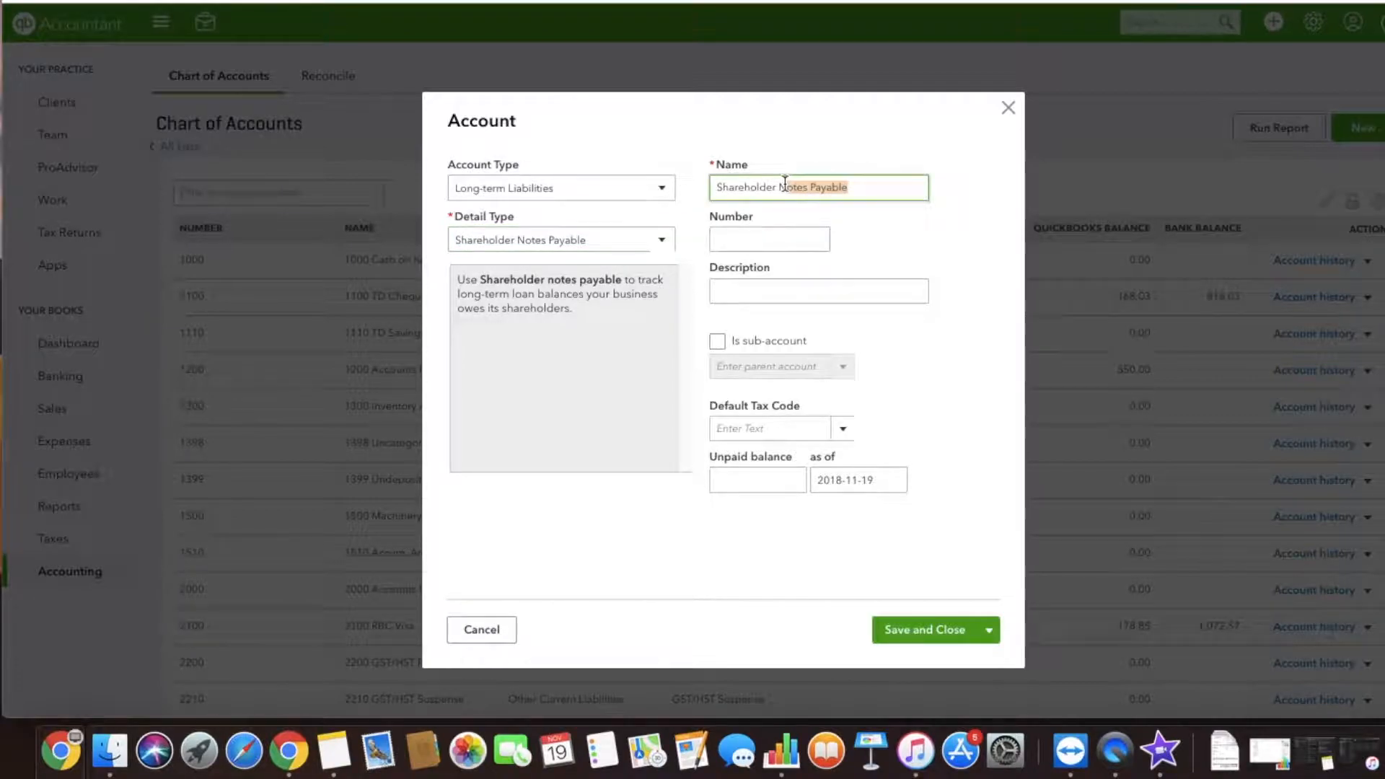
pyautogui.write('Loan')
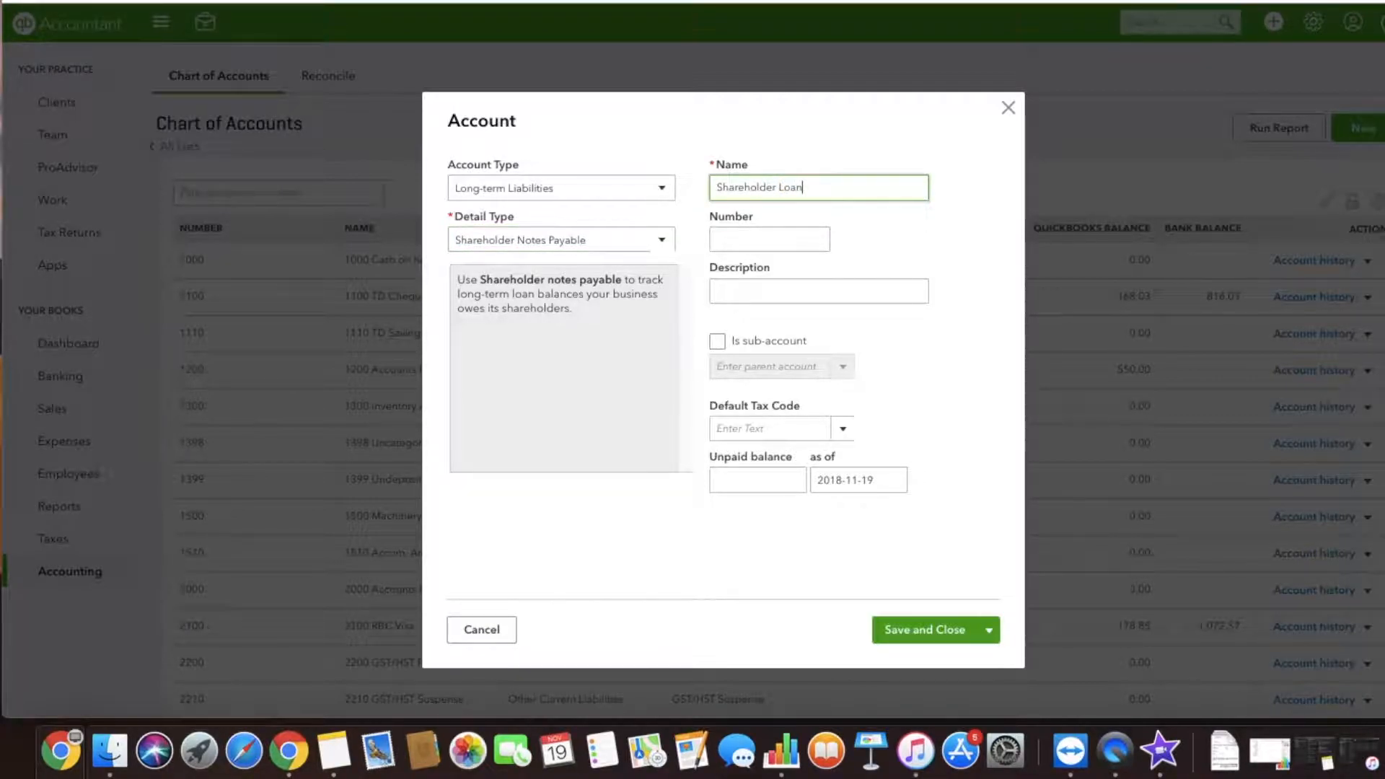
pyautogui.click(921, 629)
# Batch edit the chart of accounts to number the Shareholder Loan account 2800.
pyautogui.scroll(-10, 921, 613)
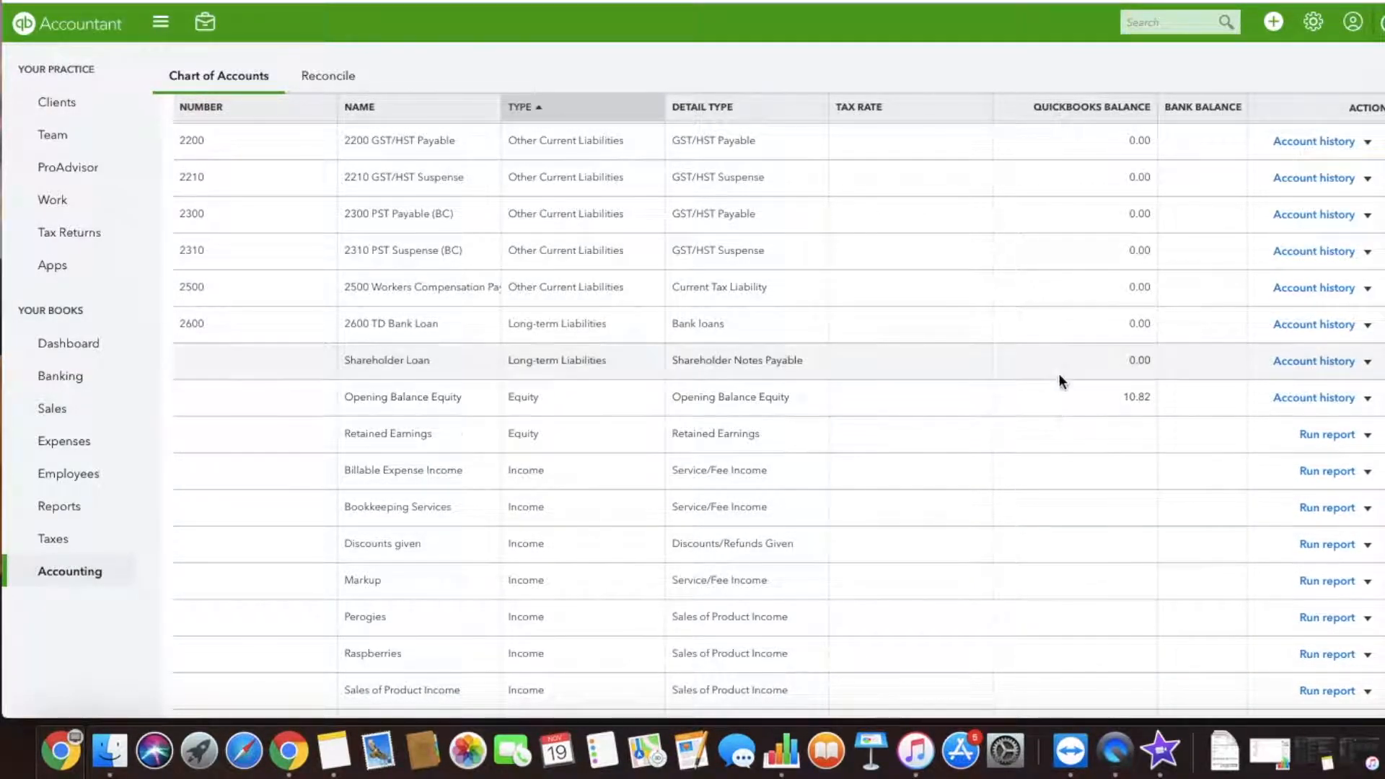
pyautogui.scroll(7, 1214, 329)
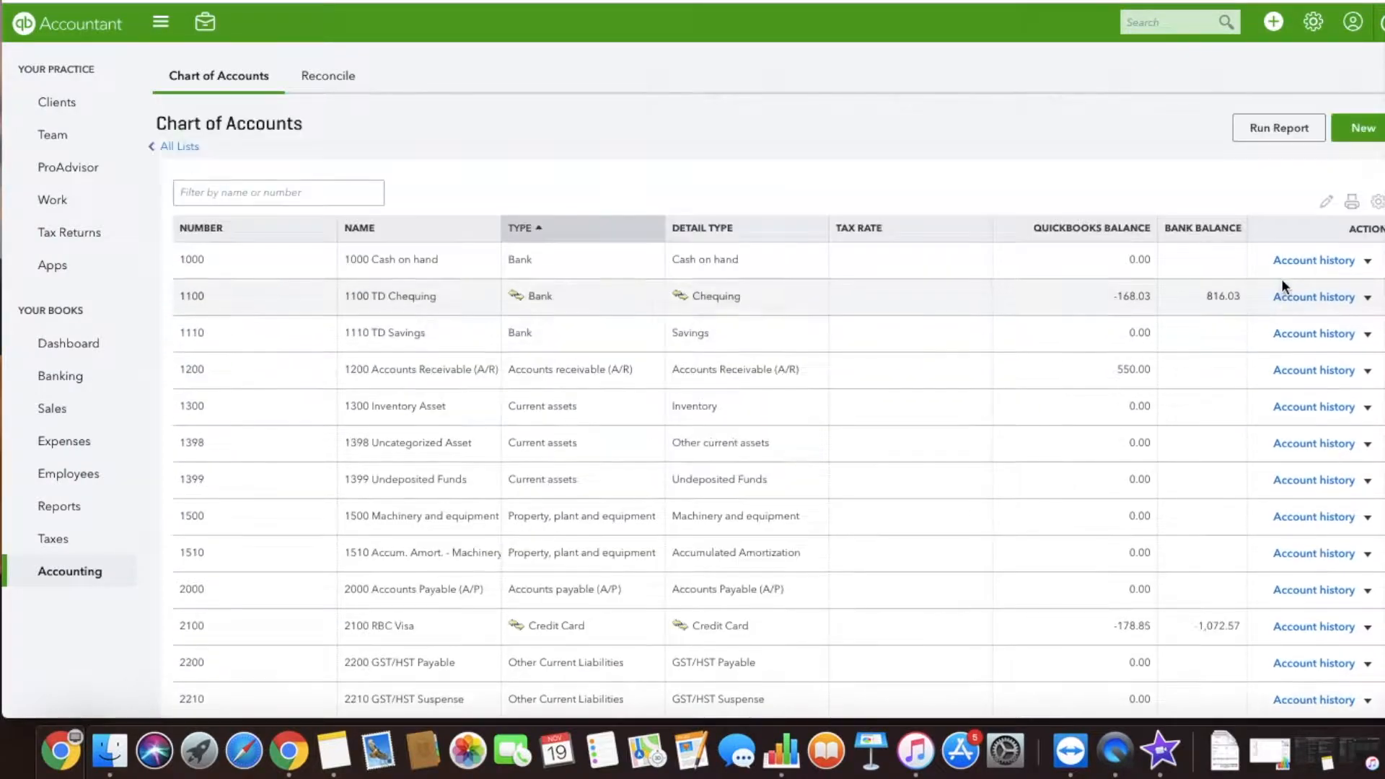
pyautogui.click(1326, 204)
pyautogui.scroll(-5, 683, 439)
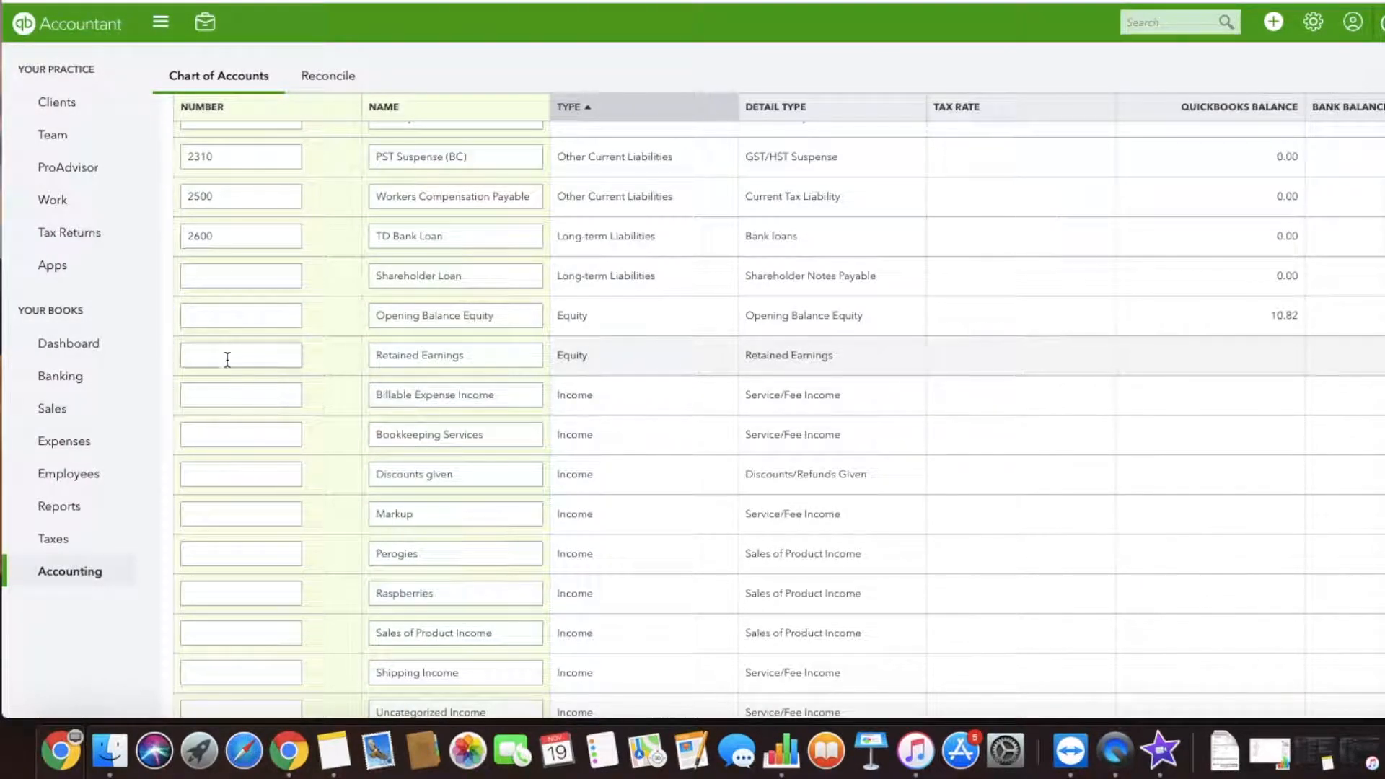
pyautogui.click(238, 278)
pyautogui.write('2800')
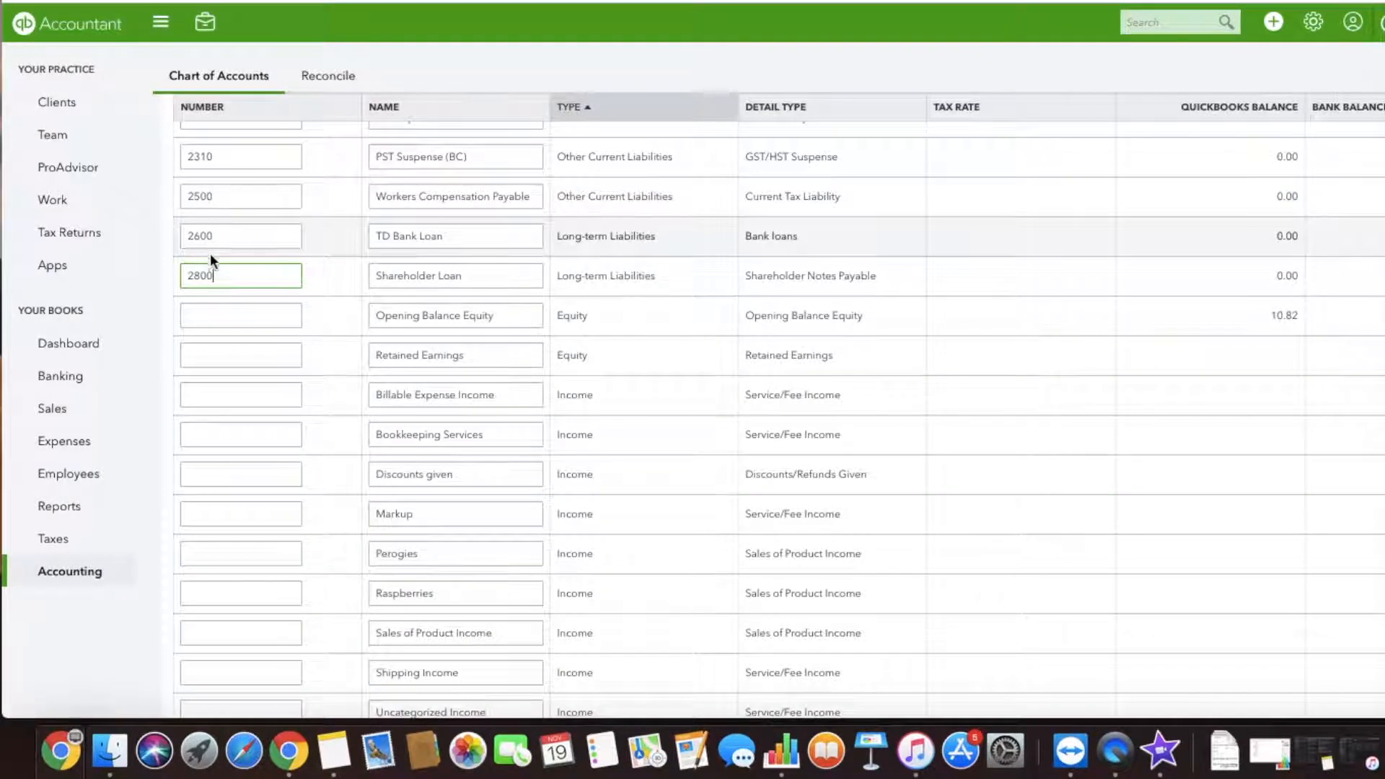
# Number Retained Earnings 3000 and Opening Balance Equity 3999, and save the batch edits.
pyautogui.click(218, 317)
pyautogui.click(238, 355)
pyautogui.write('3000')
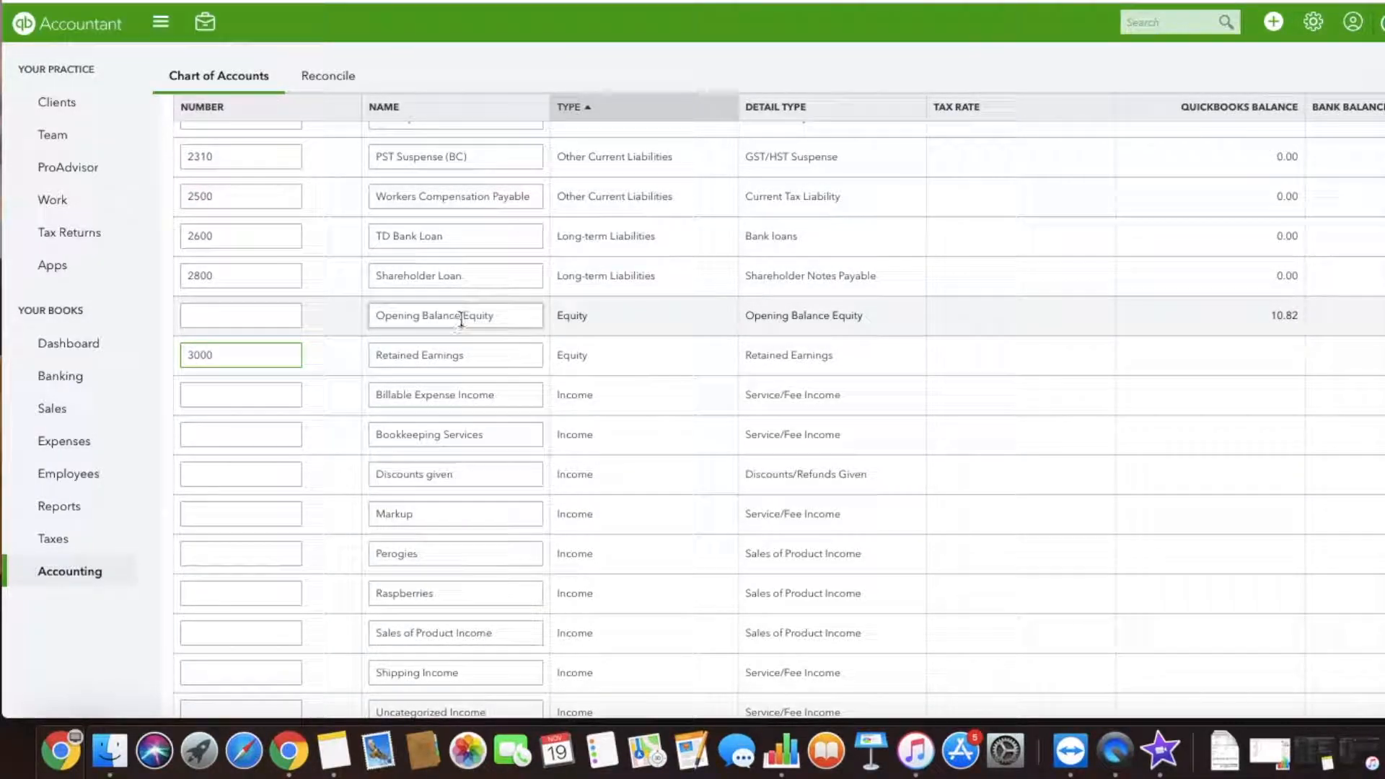
pyautogui.click(216, 315)
pyautogui.write('3999')
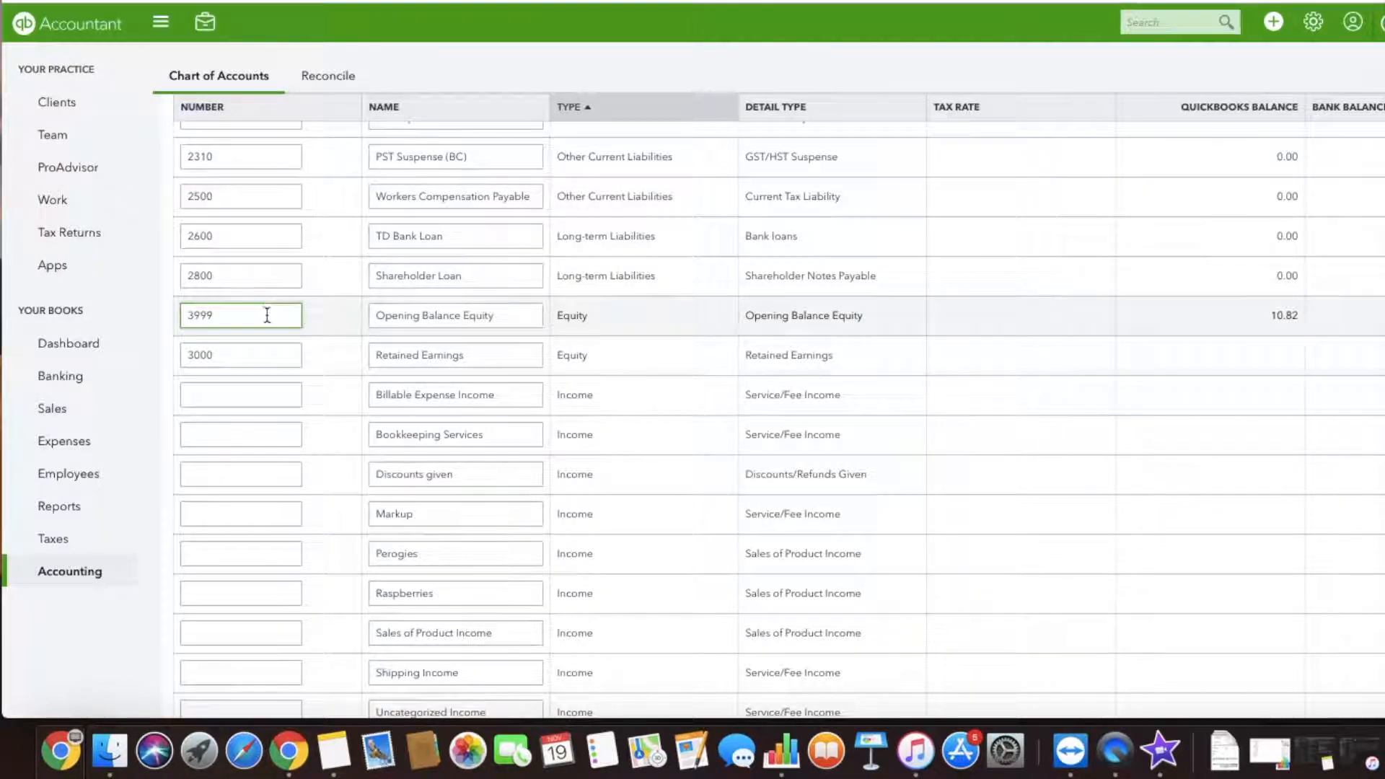
pyautogui.click(248, 390)
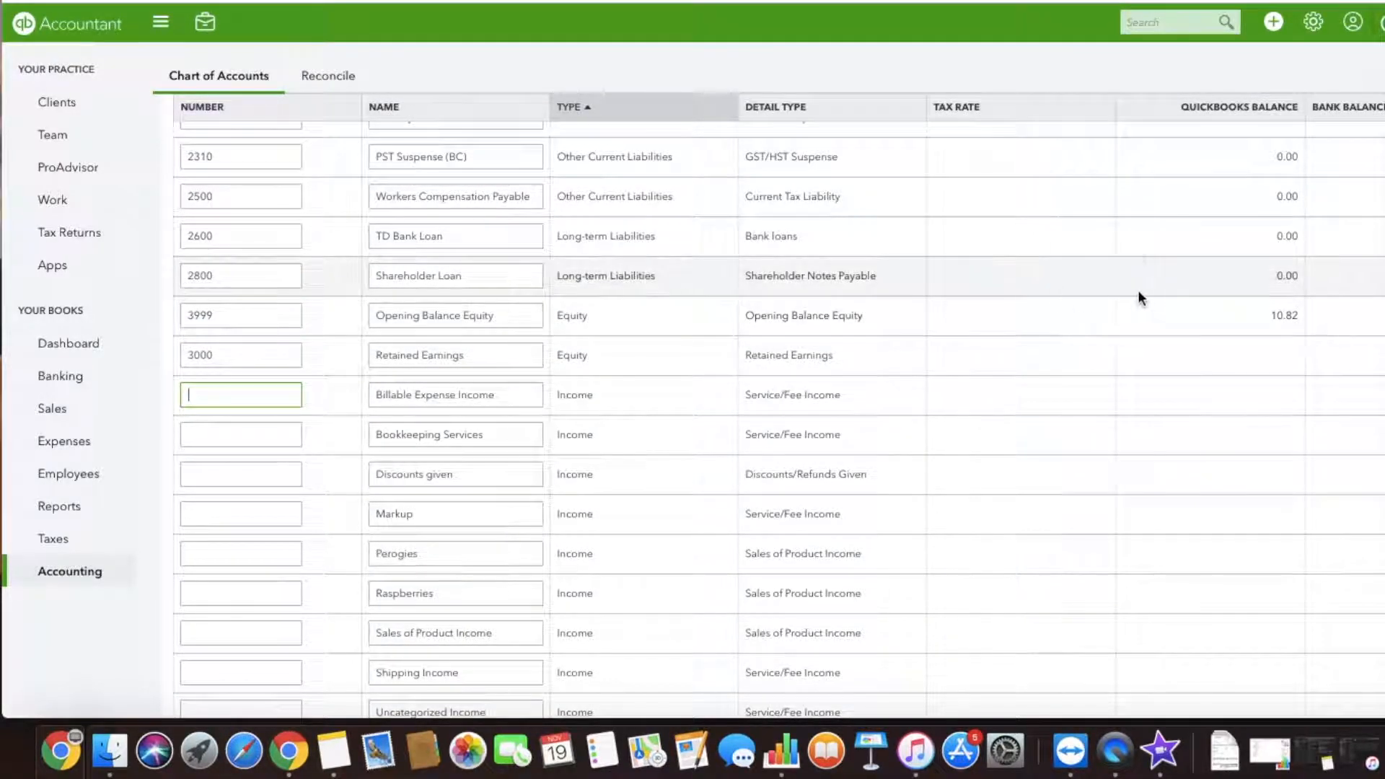
pyautogui.scroll(10, 1137, 296)
pyautogui.click(1355, 204)
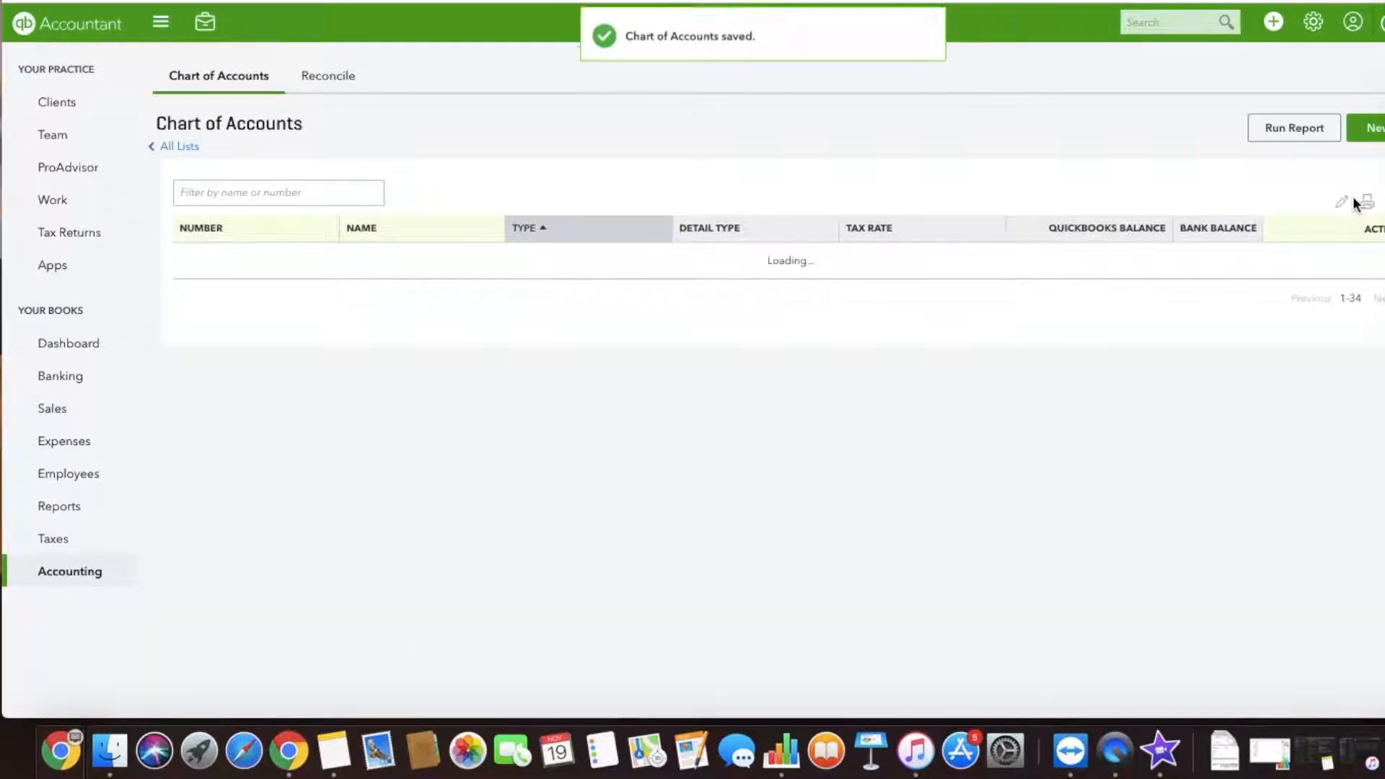
# Create and save an Equity account with detail type Owner's Equity, named "Shareholder Activity" and numbered 3100.
pyautogui.click(1360, 128)
pyautogui.click(560, 188)
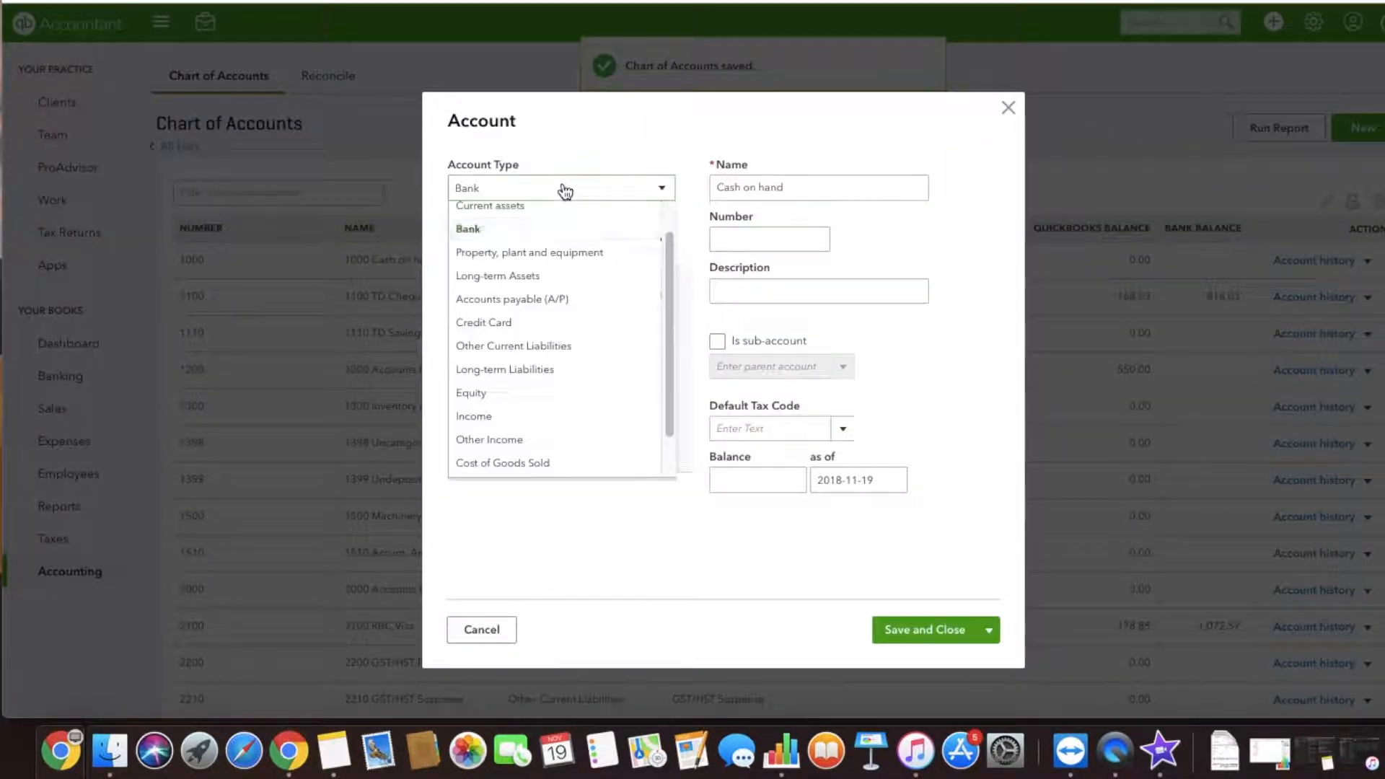
pyautogui.scroll(-2, 581, 372)
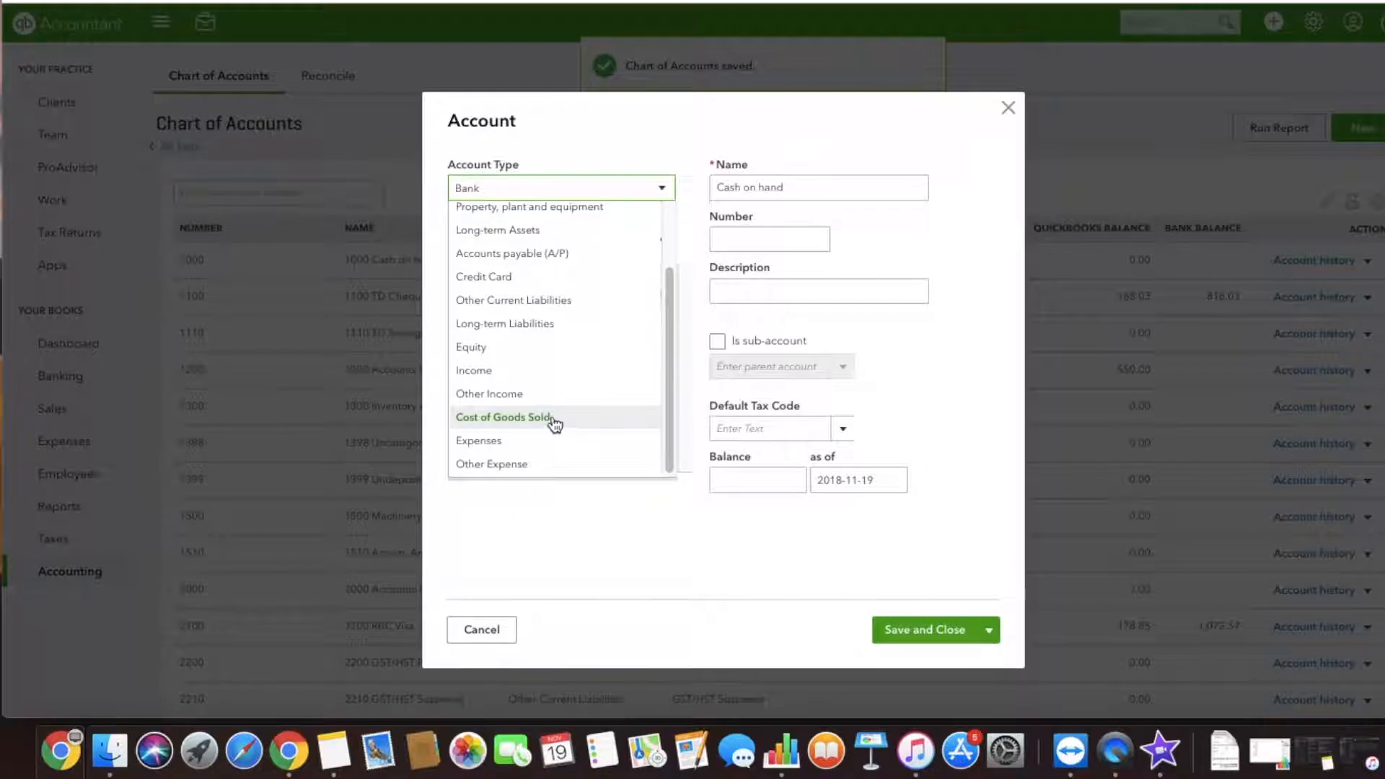
pyautogui.click(548, 348)
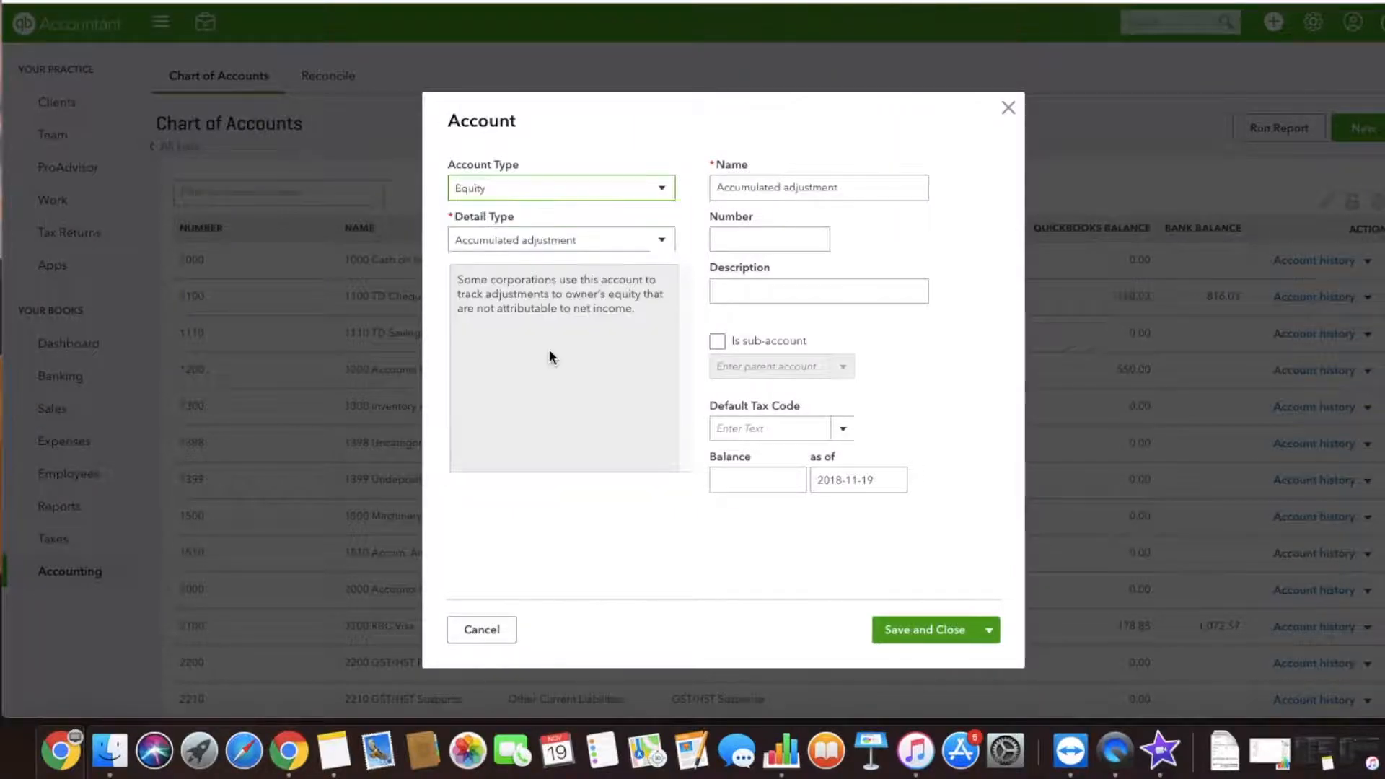
pyautogui.click(575, 247)
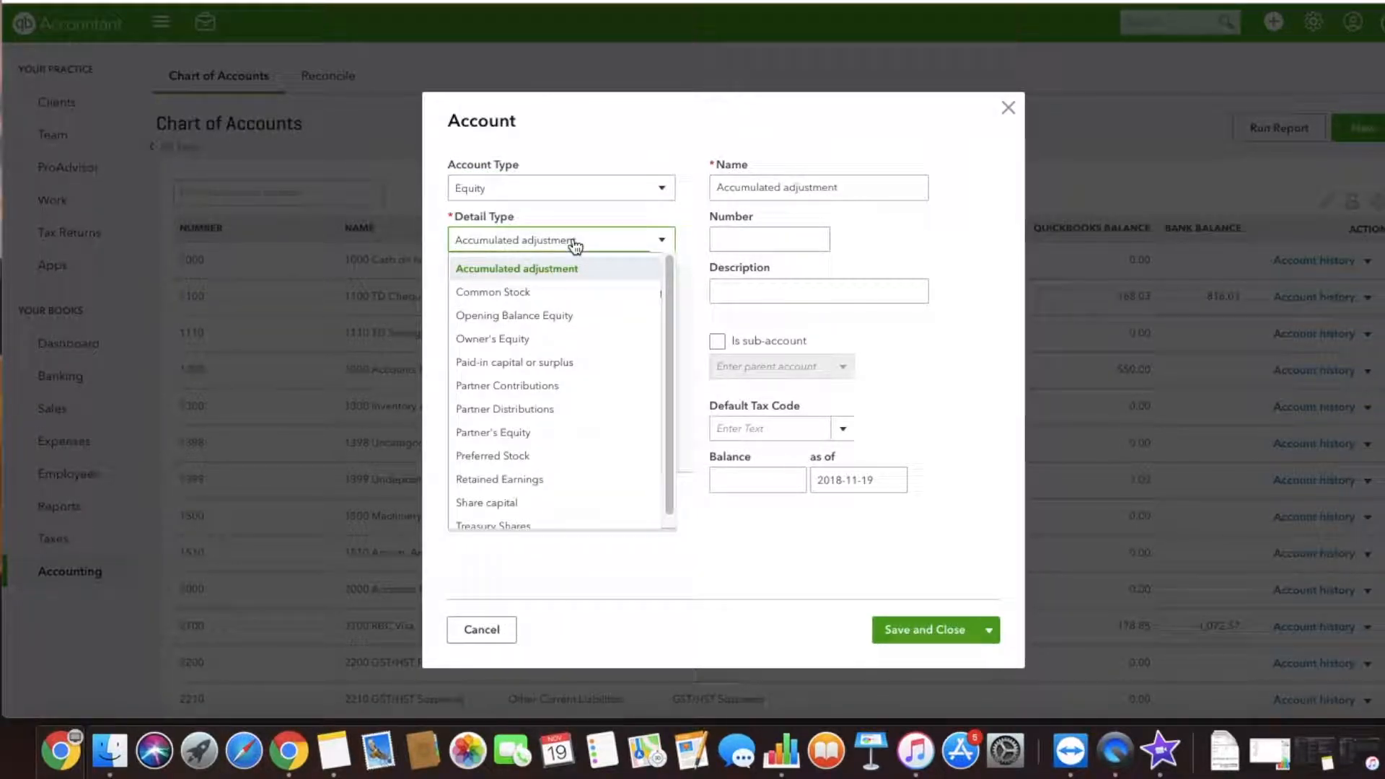
pyautogui.click(544, 338)
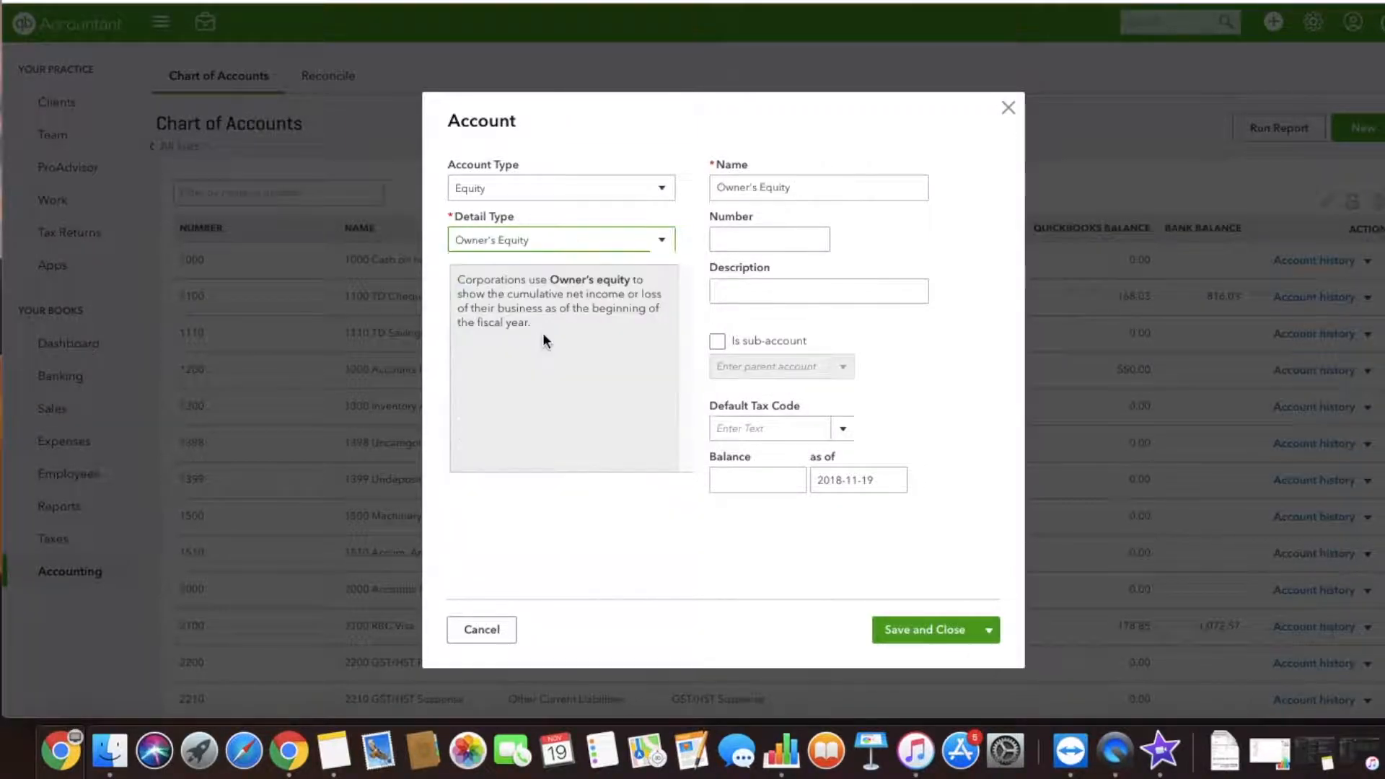
pyautogui.click(856, 193)
pyautogui.write('Sharehol')
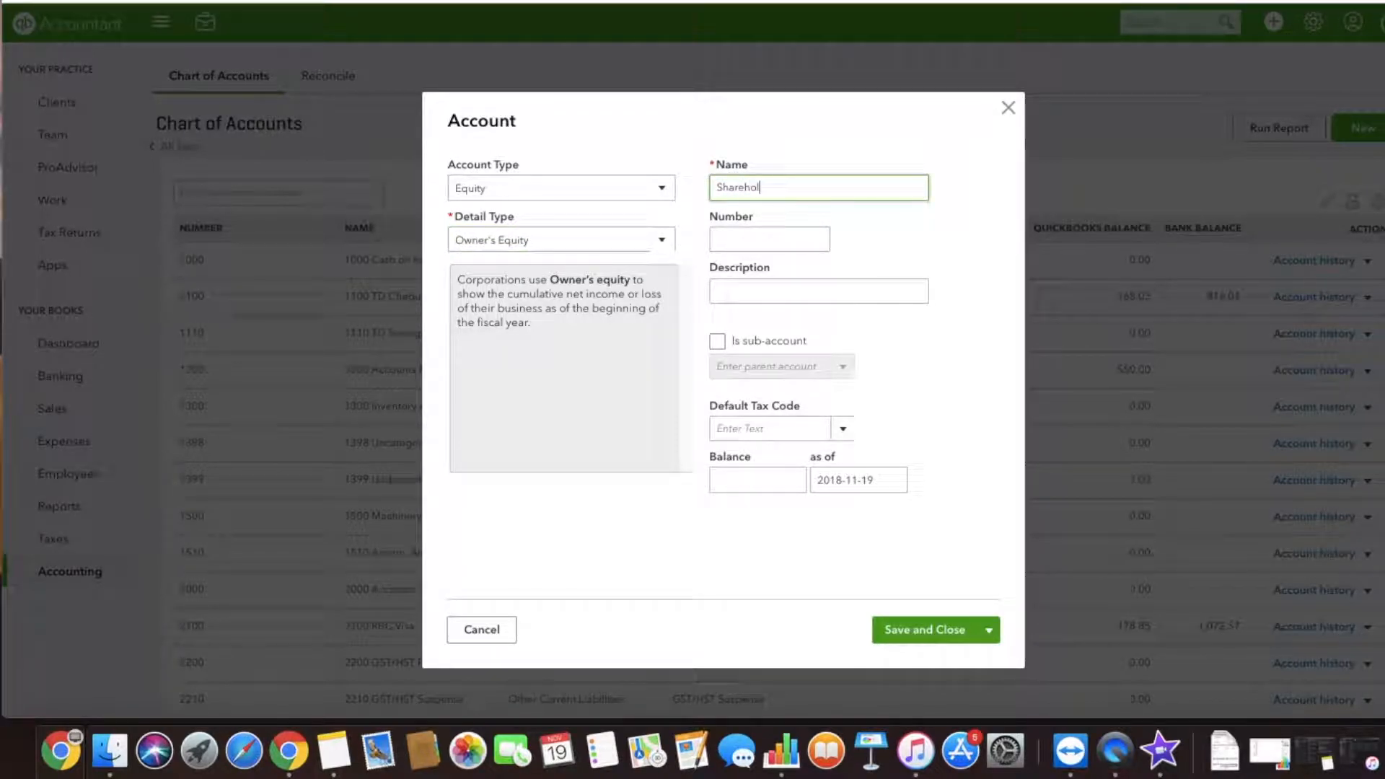
pyautogui.write('der Activity')
pyautogui.click(764, 238)
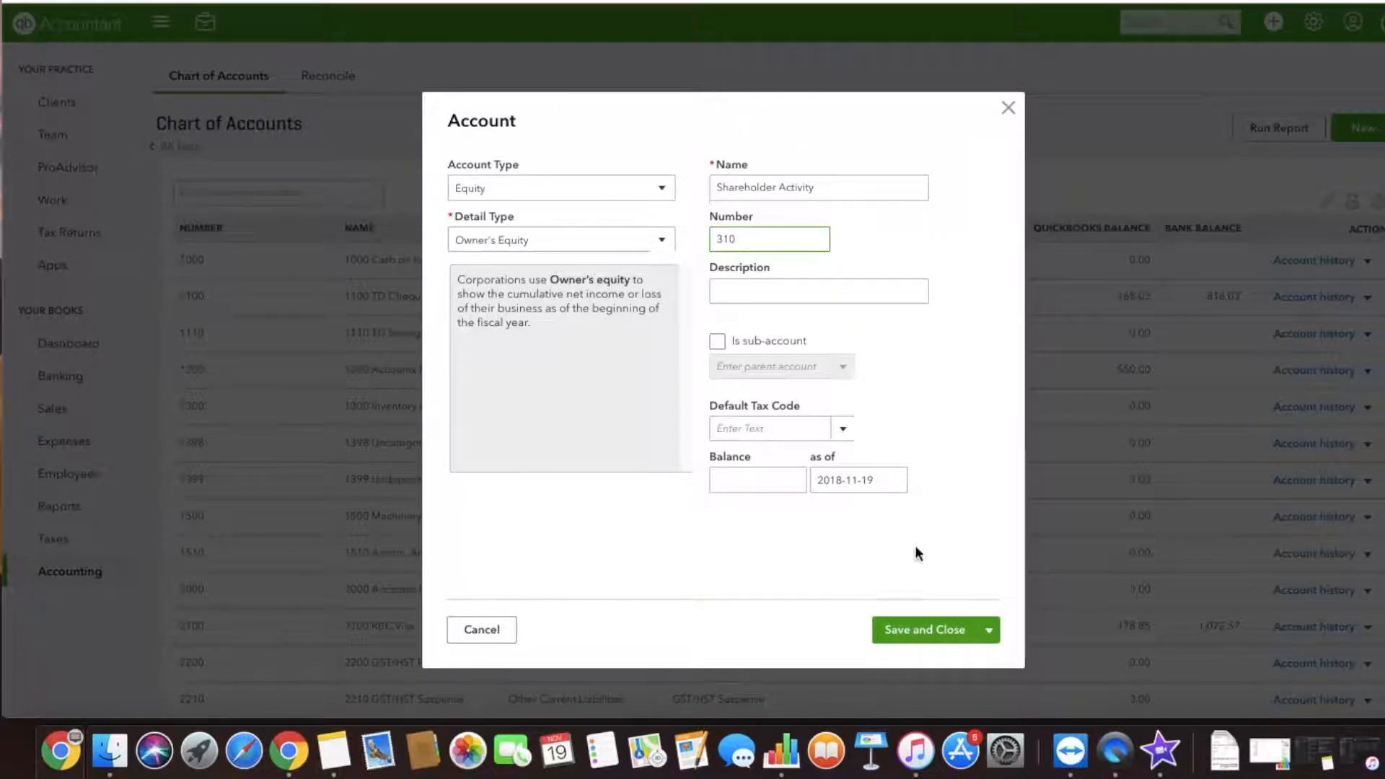
pyautogui.click(939, 635)
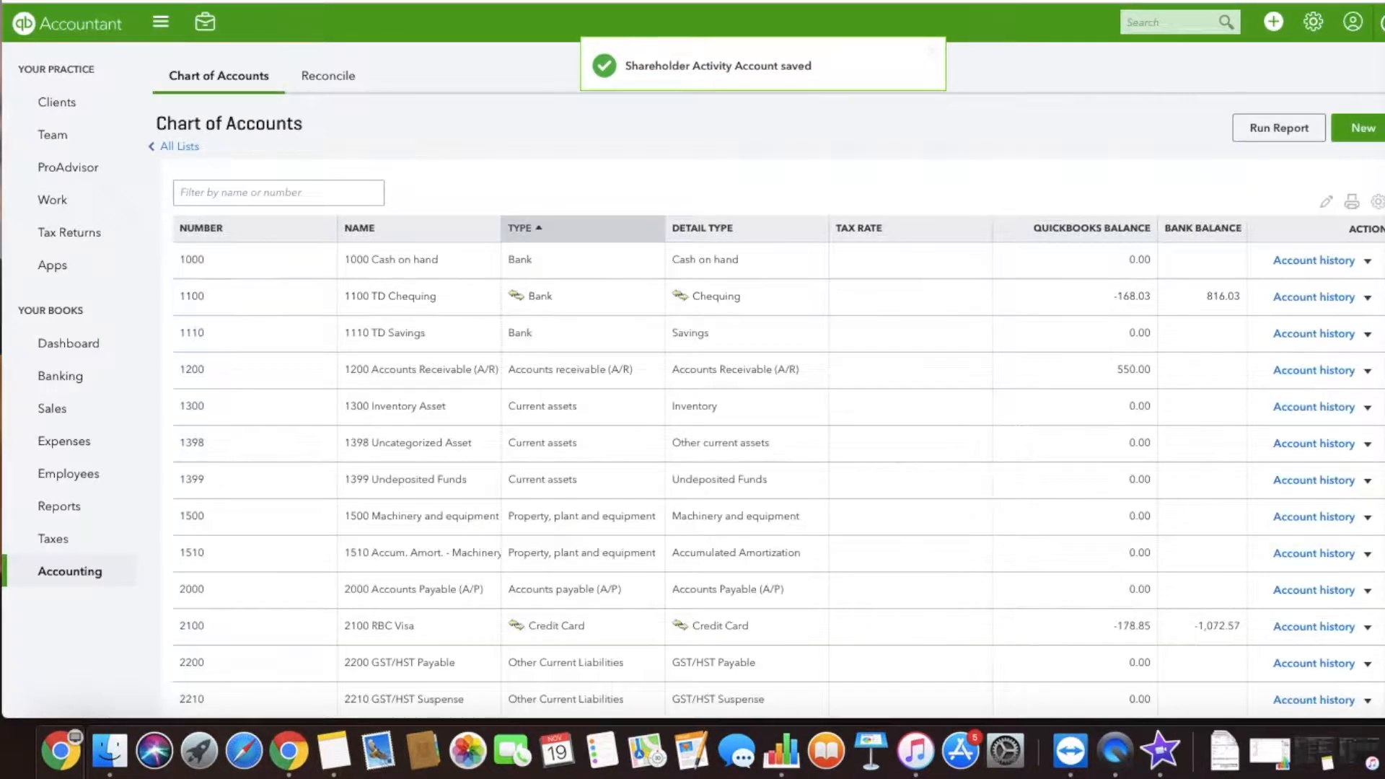
# Create and save an Equity account with detail type Common Stock, keeping the name "Common Stock" and numbering it 3200.
pyautogui.click(1359, 131)
pyautogui.click(571, 190)
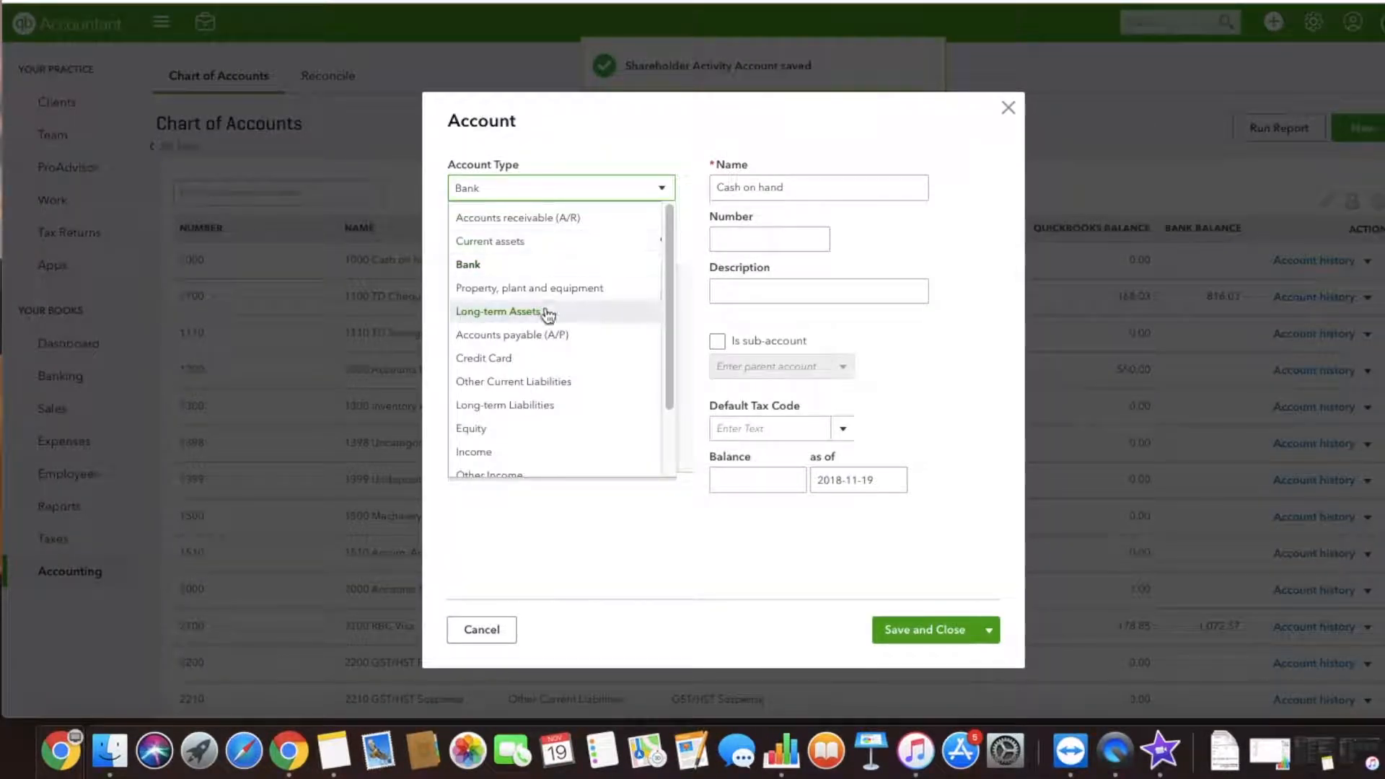
pyautogui.scroll(-2, 548, 339)
pyautogui.click(547, 349)
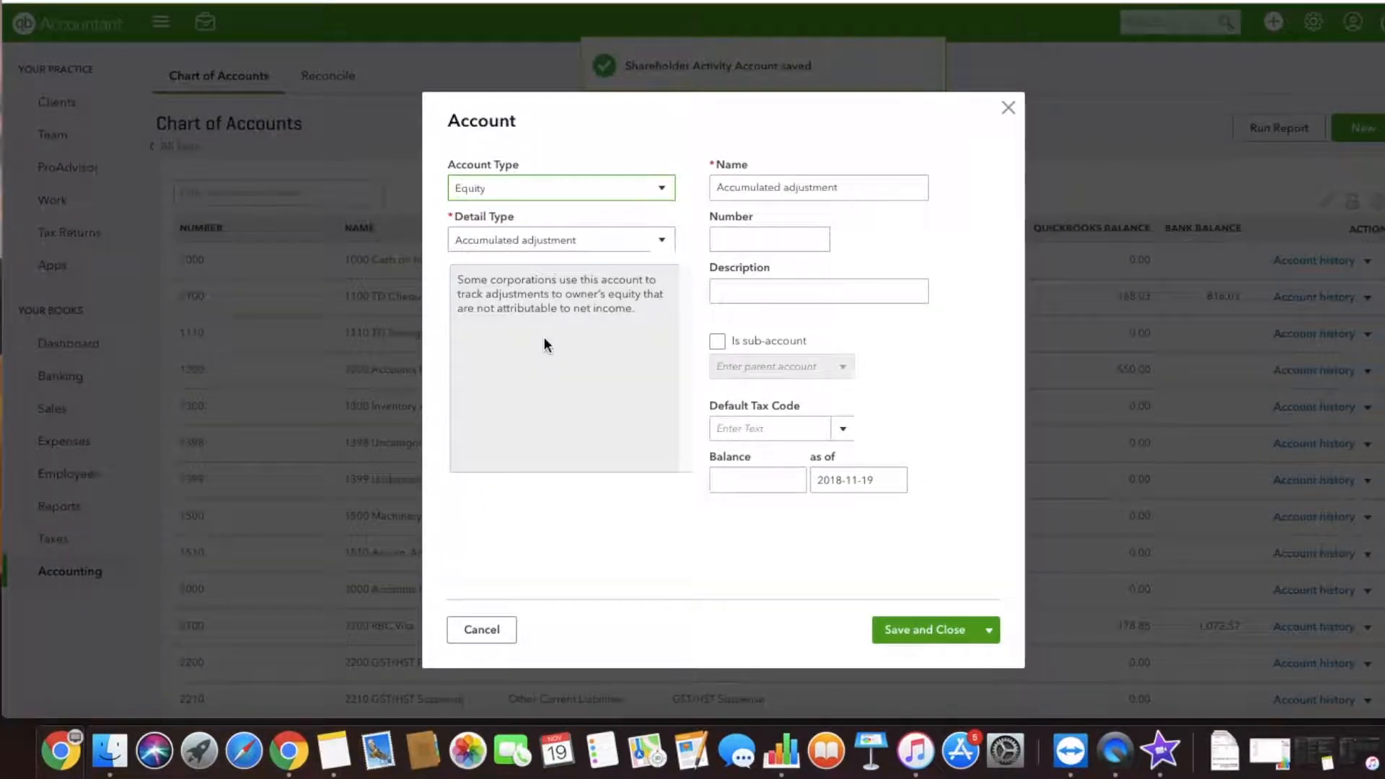
pyautogui.click(552, 247)
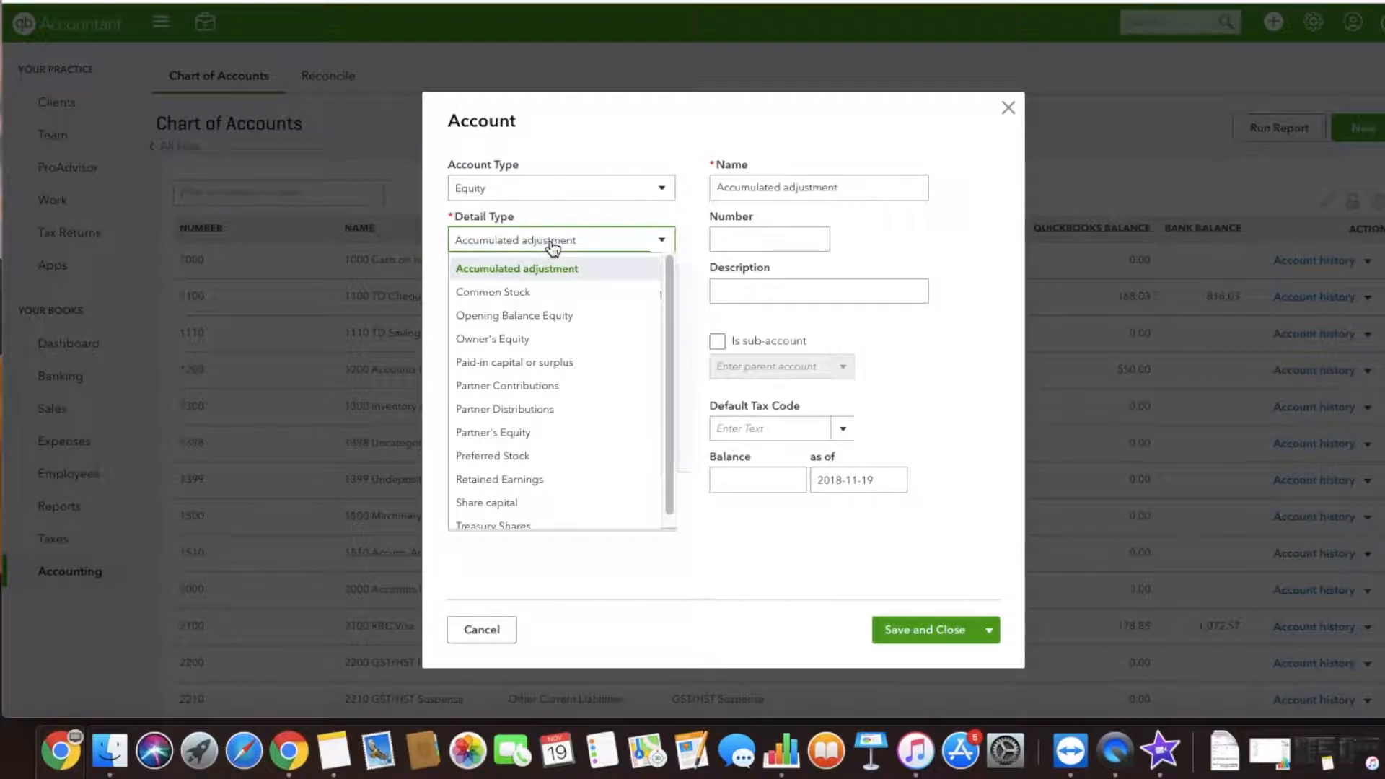
pyautogui.click(547, 290)
pyautogui.click(853, 189)
pyautogui.tripleClick(853, 189)
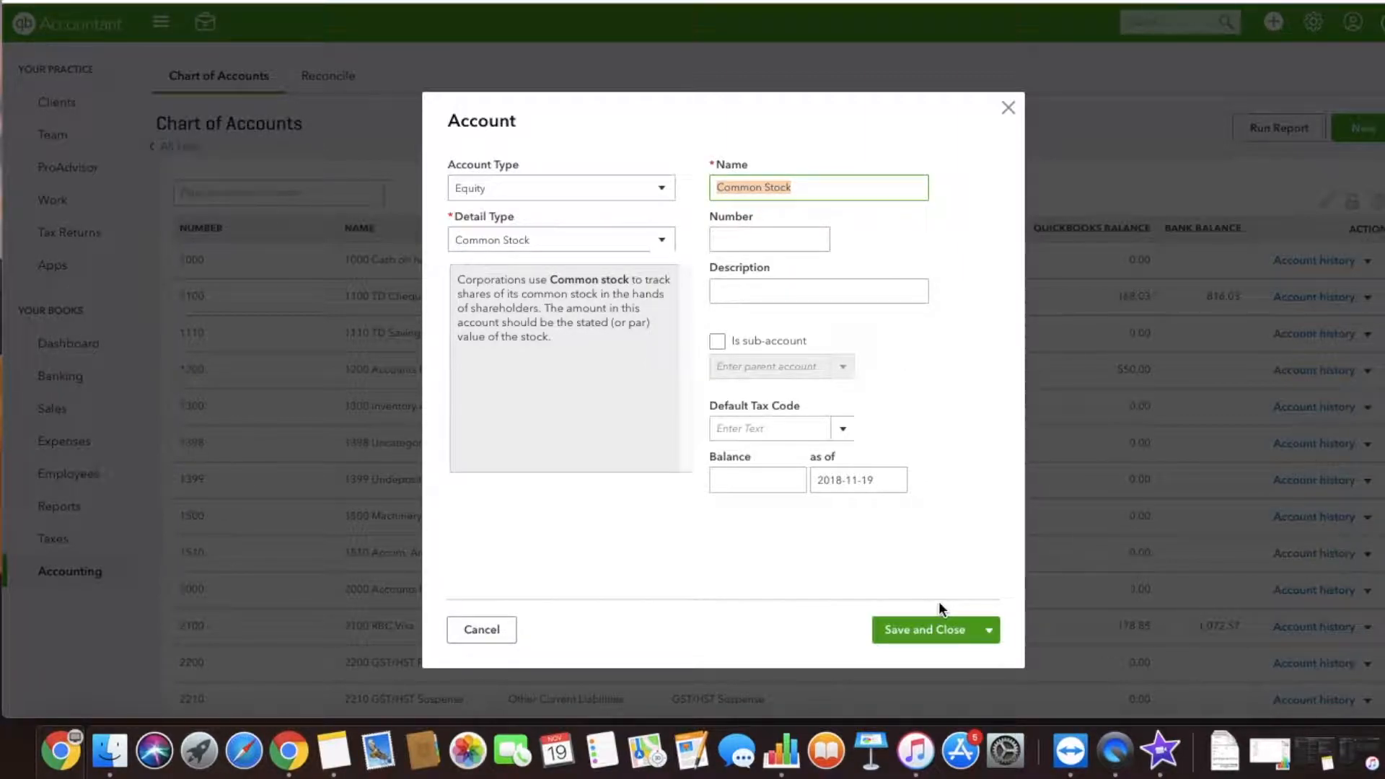
pyautogui.click(738, 241)
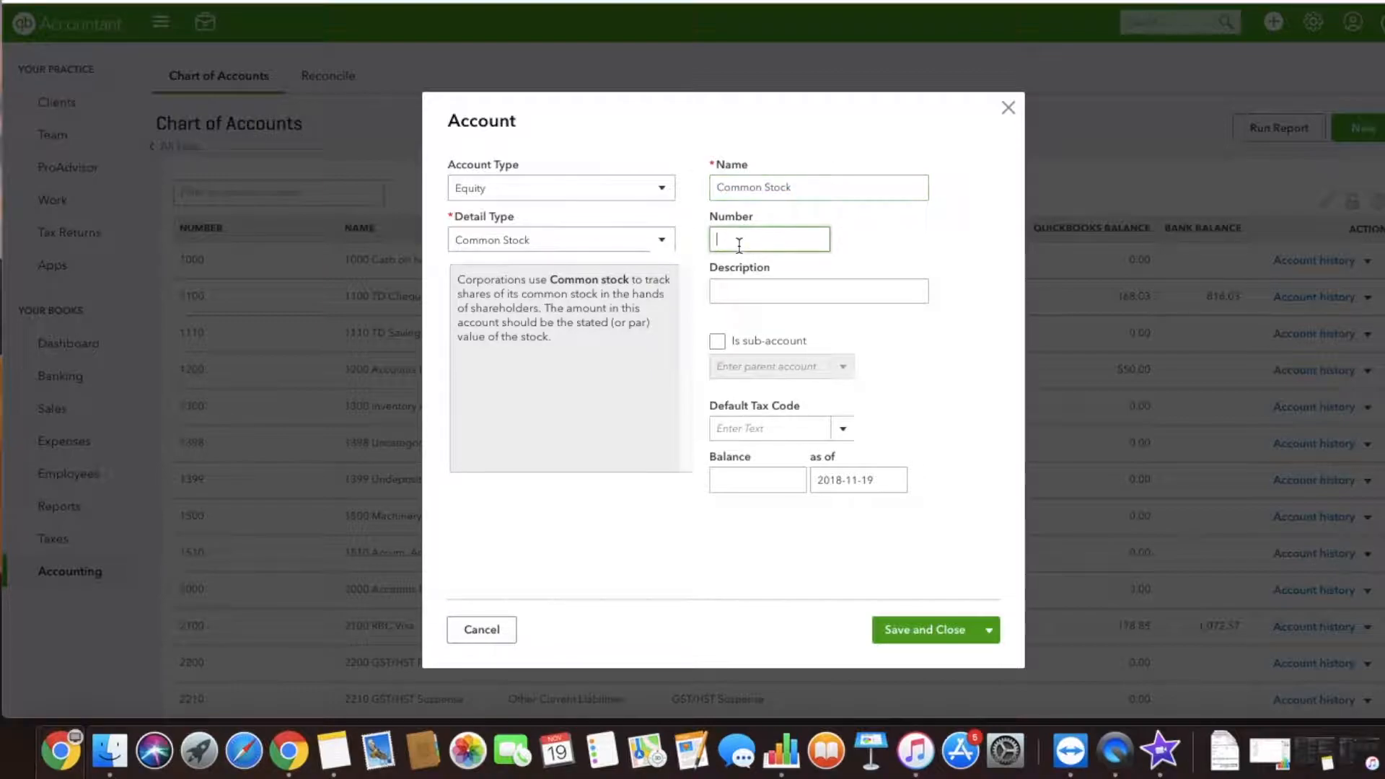
pyautogui.write('3200')
pyautogui.click(941, 624)
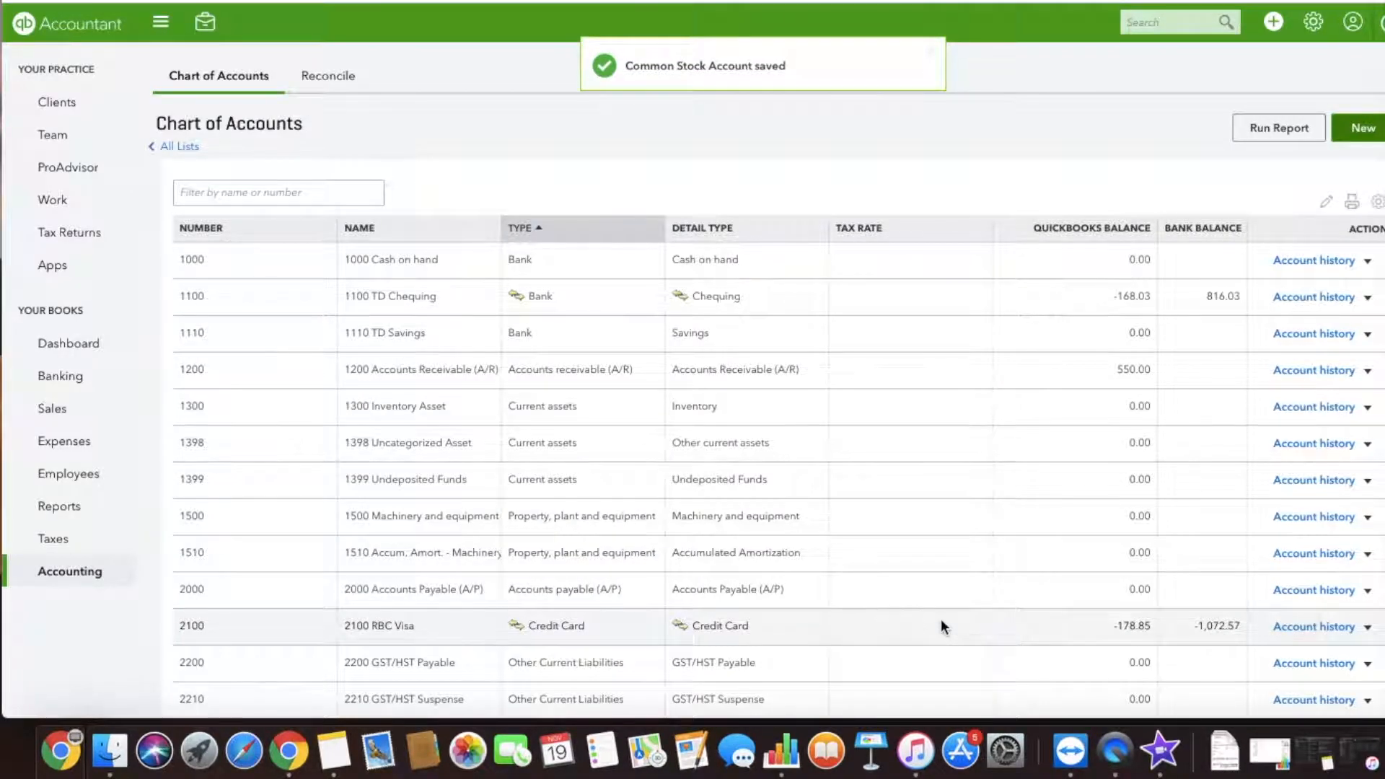
# Create and save an Equity account with detail type Paid-in capital or surplus, named "Dividends Paid" and numbered 3300.
pyautogui.scroll(-5, 940, 621)
pyautogui.scroll(-2, 941, 617)
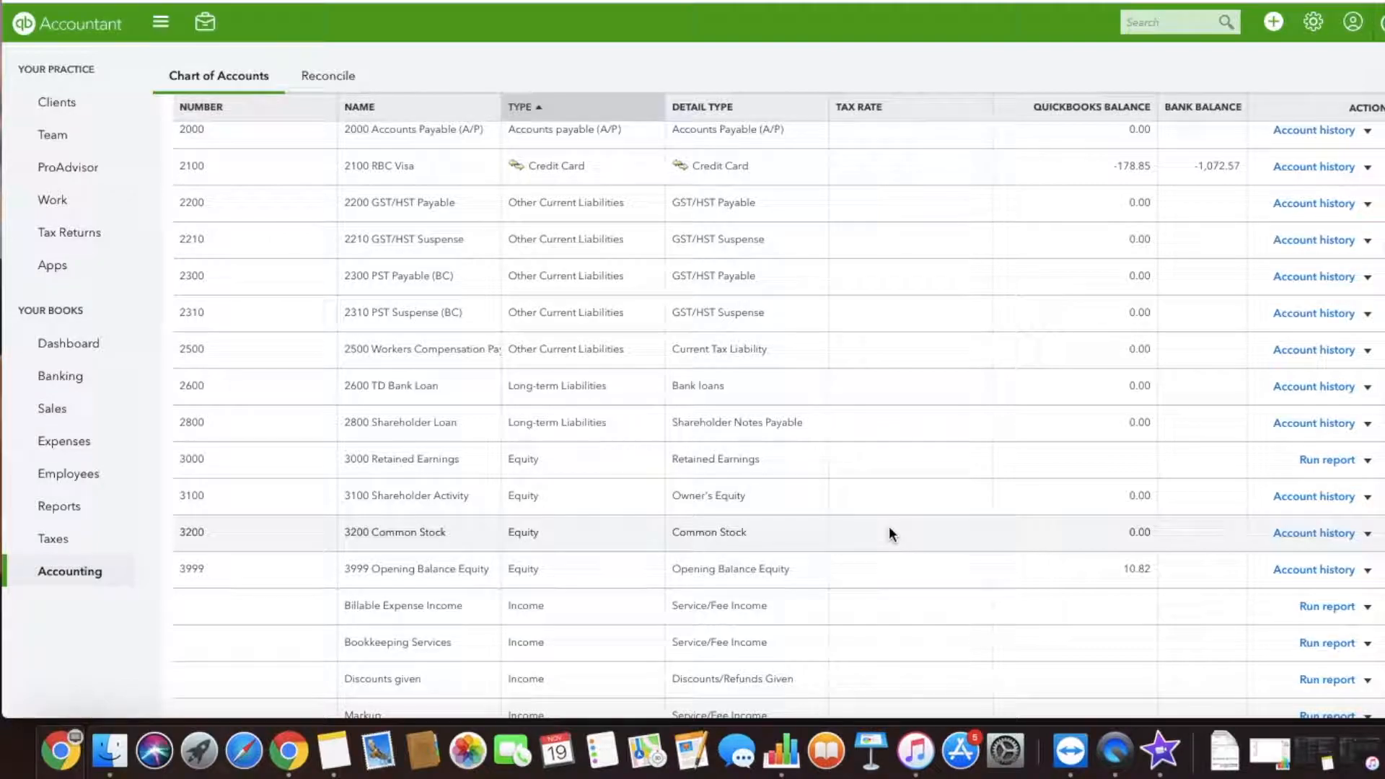
pyautogui.scroll(7, 1212, 395)
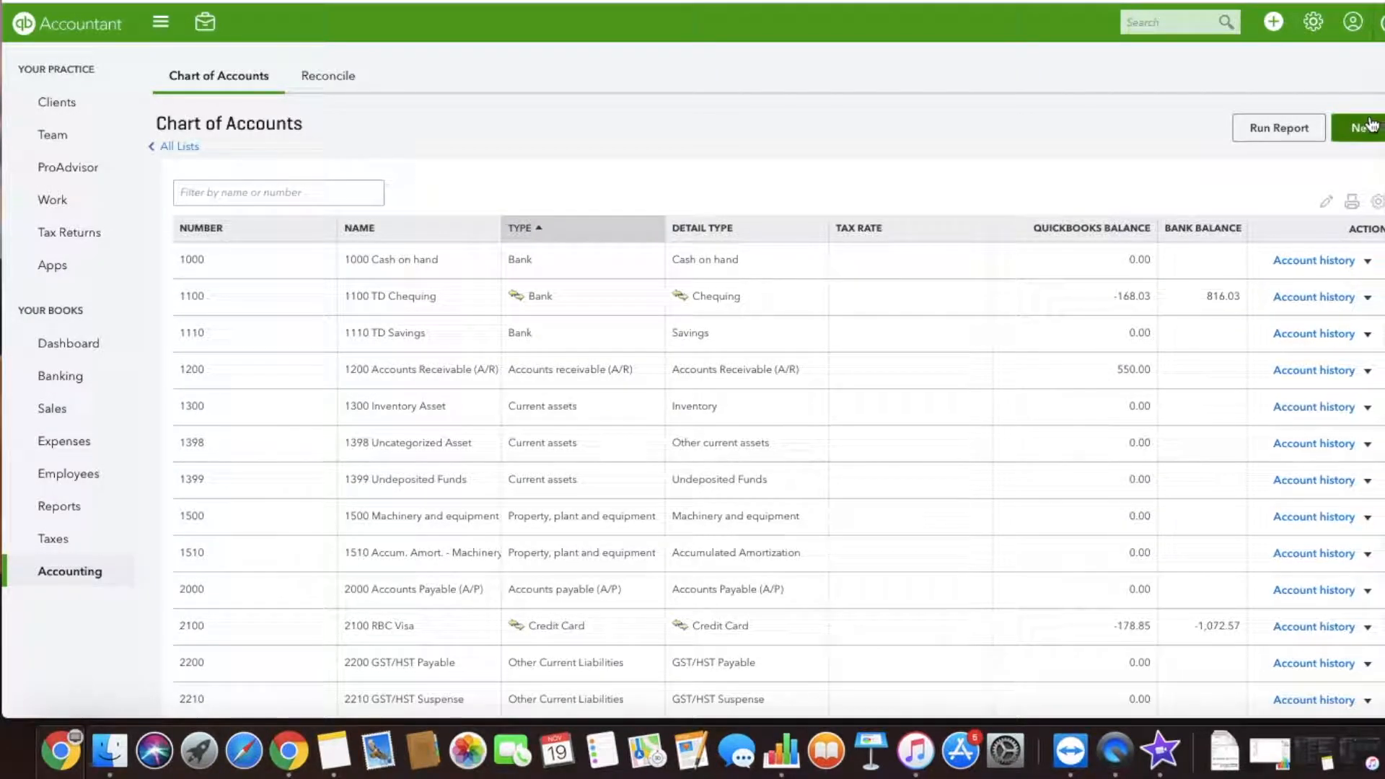
pyautogui.click(1370, 126)
pyautogui.click(593, 196)
pyautogui.scroll(-3, 579, 325)
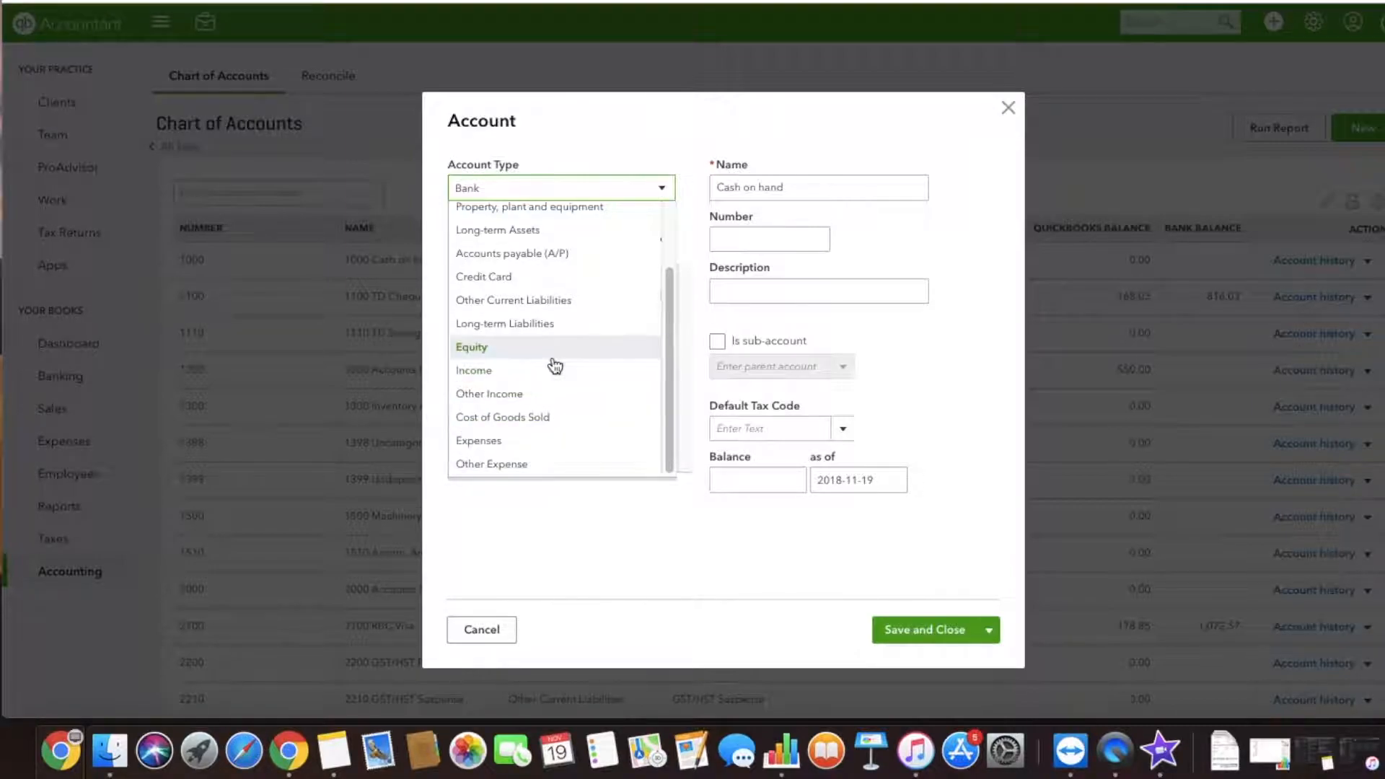
pyautogui.click(554, 361)
pyautogui.click(570, 248)
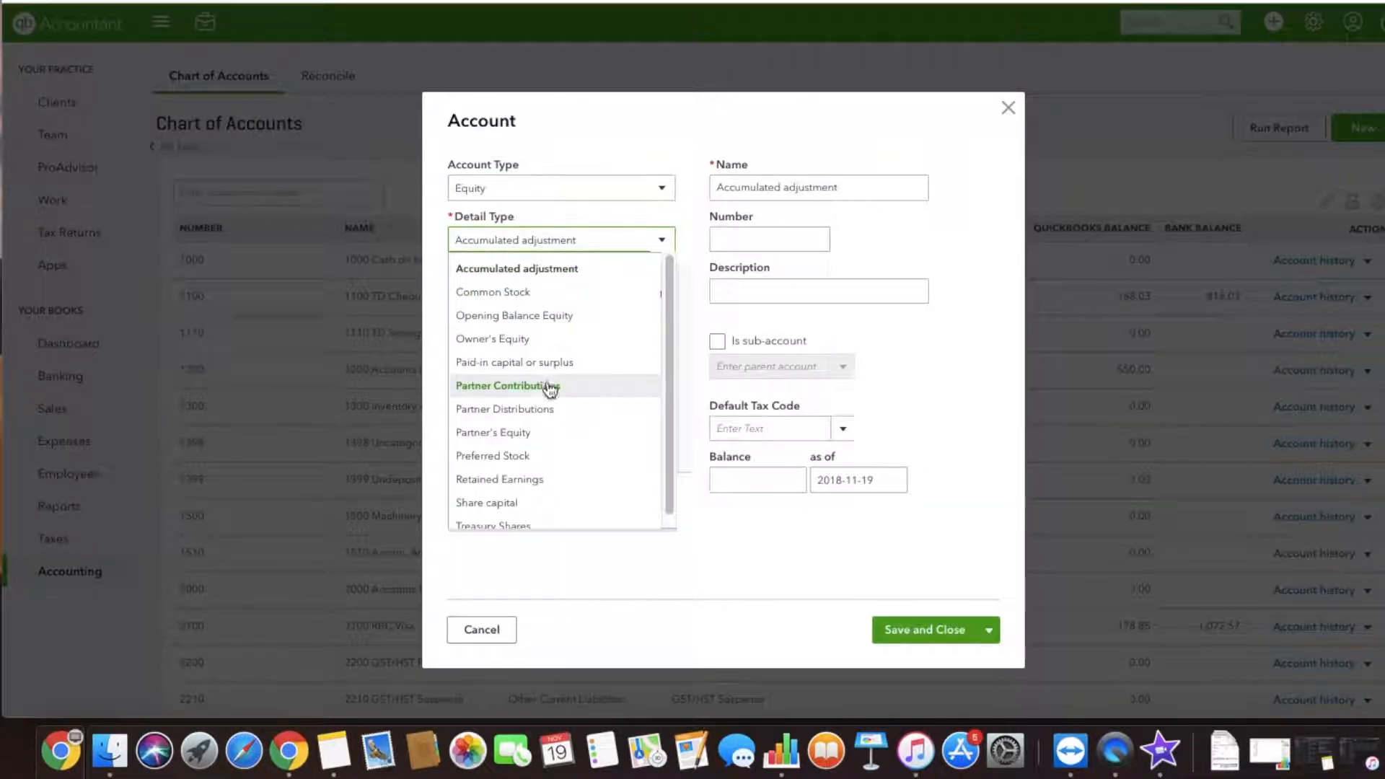
pyautogui.scroll(-1, 541, 488)
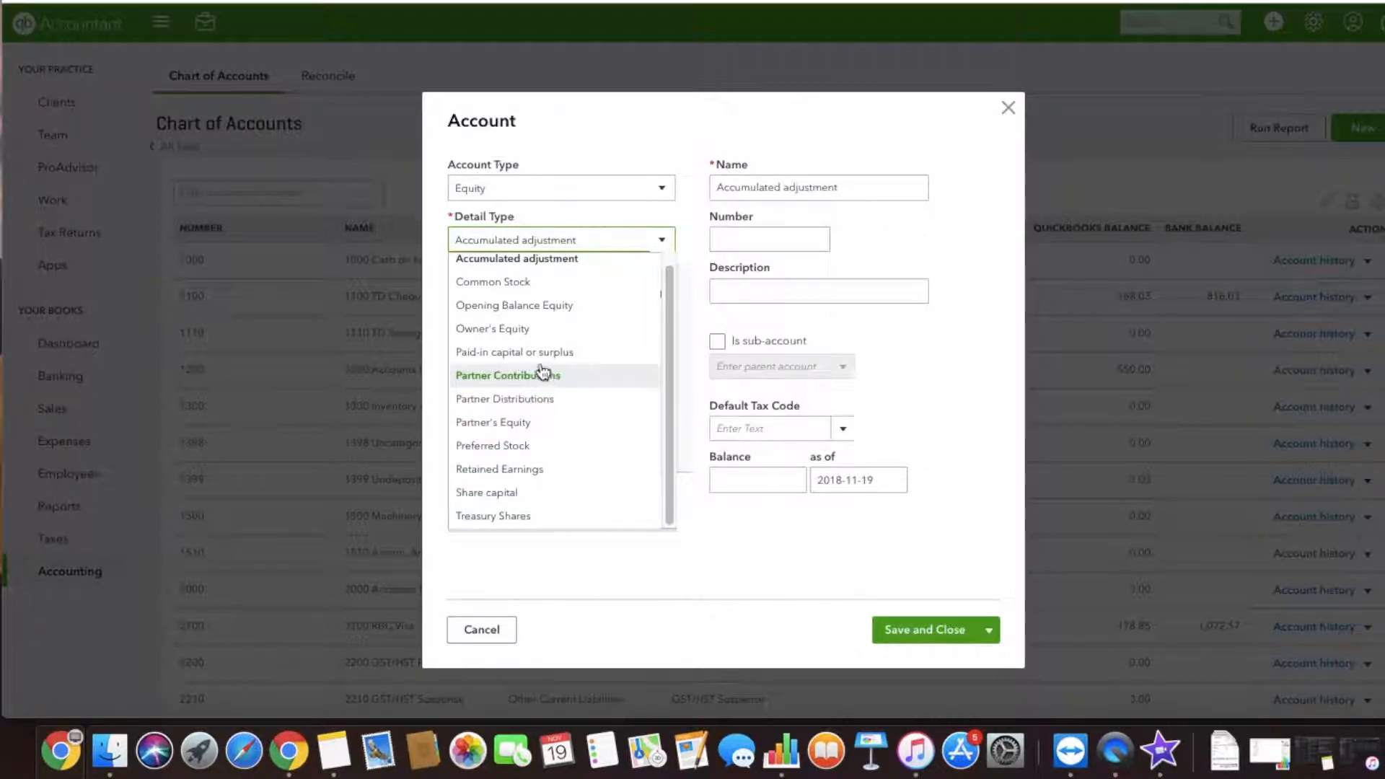
pyautogui.click(514, 352)
pyautogui.tripleClick(850, 186)
pyautogui.write('Dividends')
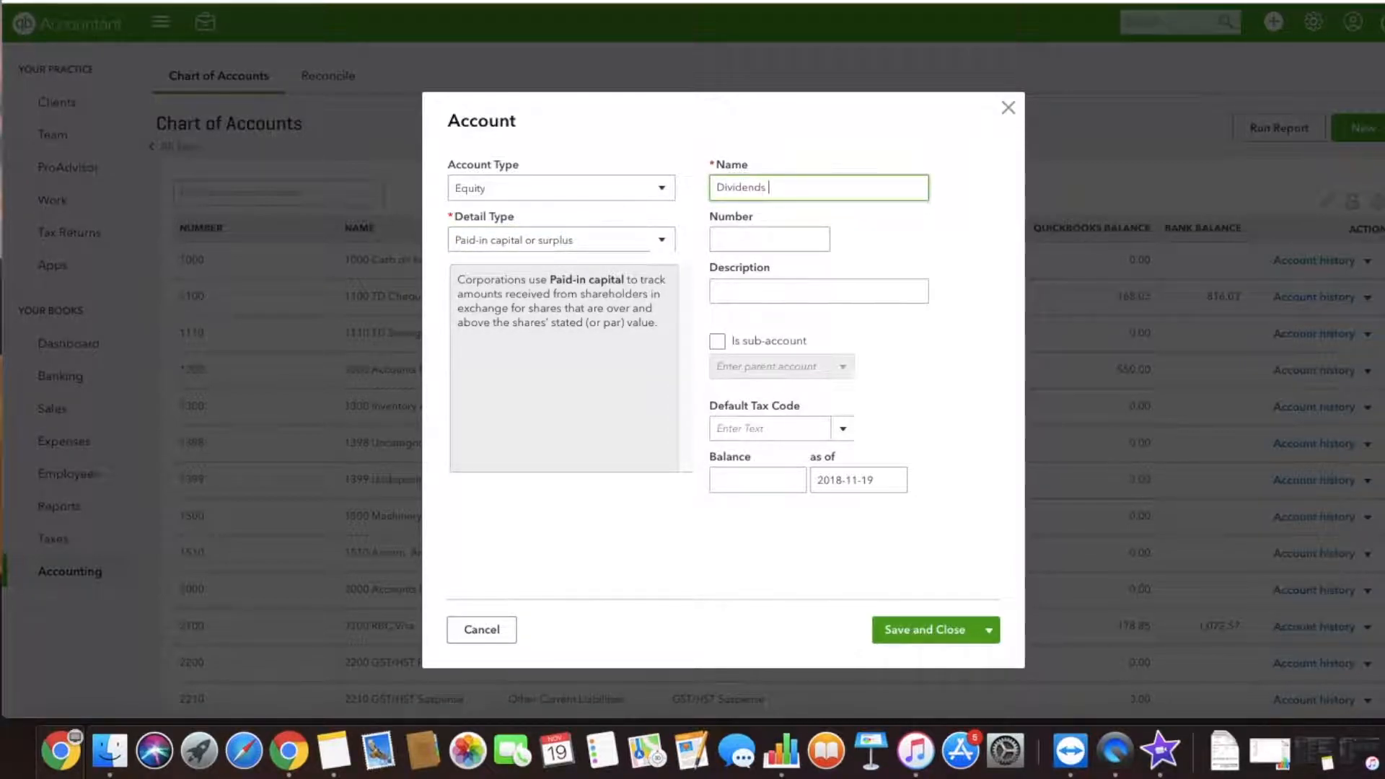
pyautogui.click(802, 249)
pyautogui.write('3300')
pyautogui.click(939, 629)
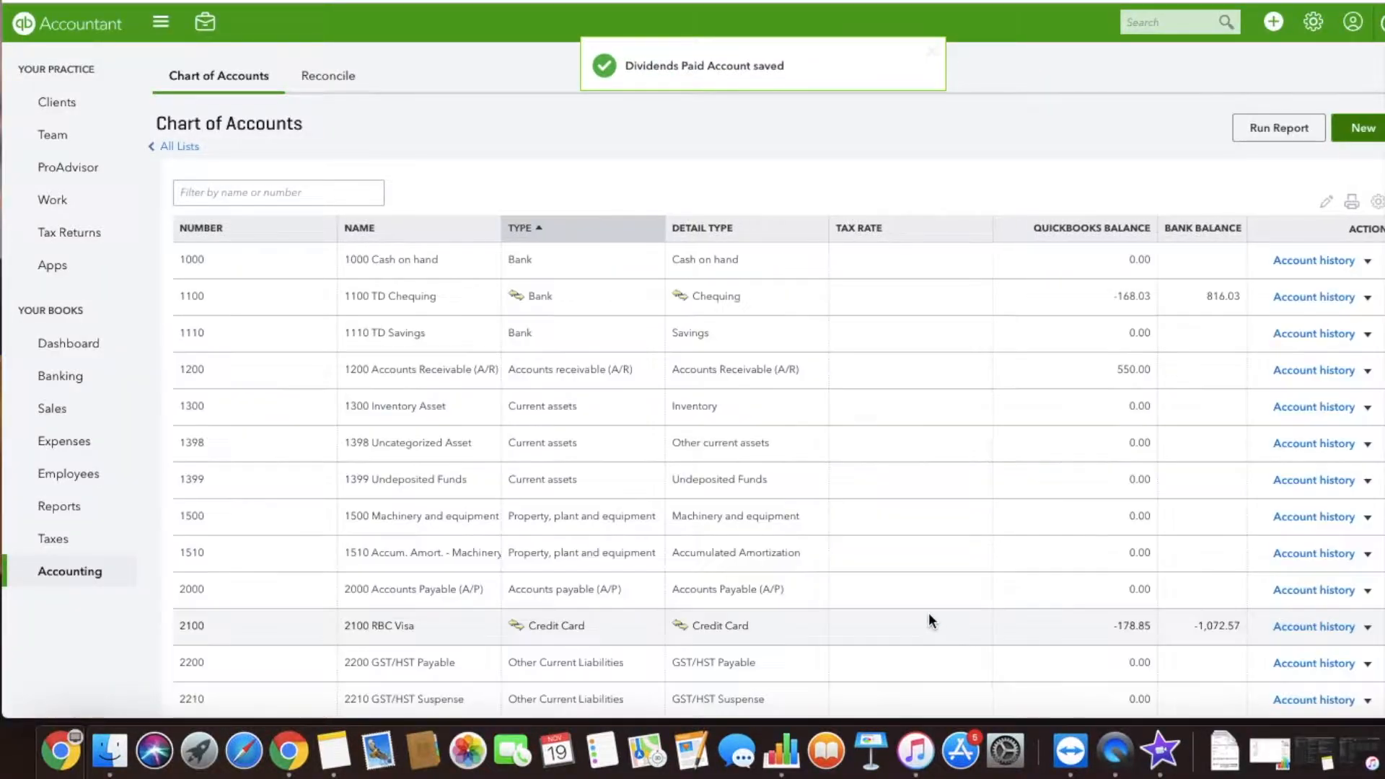
# Open the 3999 Opening Balance Equity account history and open its 2018-03-07 RBC Visa credit for full editing.
pyautogui.scroll(-10, 928, 612)
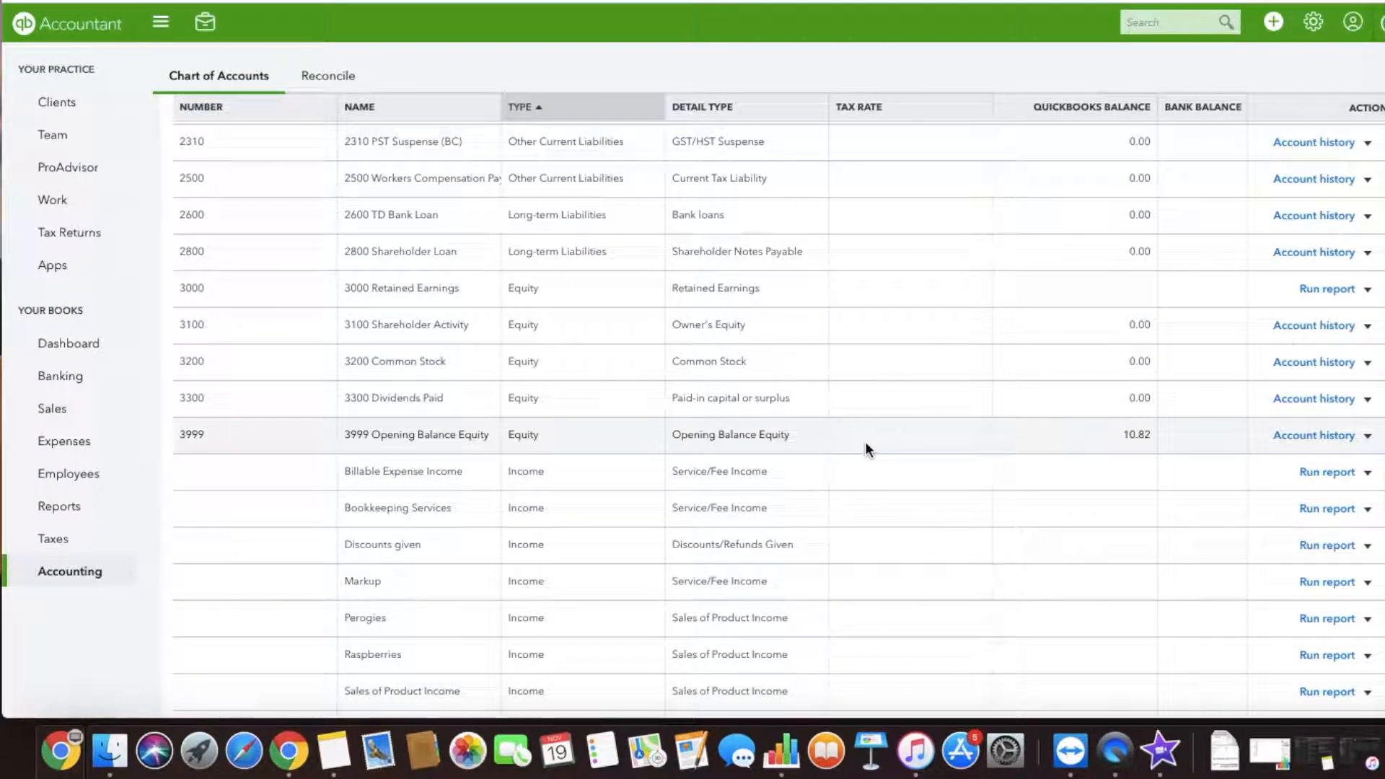
pyautogui.scroll(-1, 866, 443)
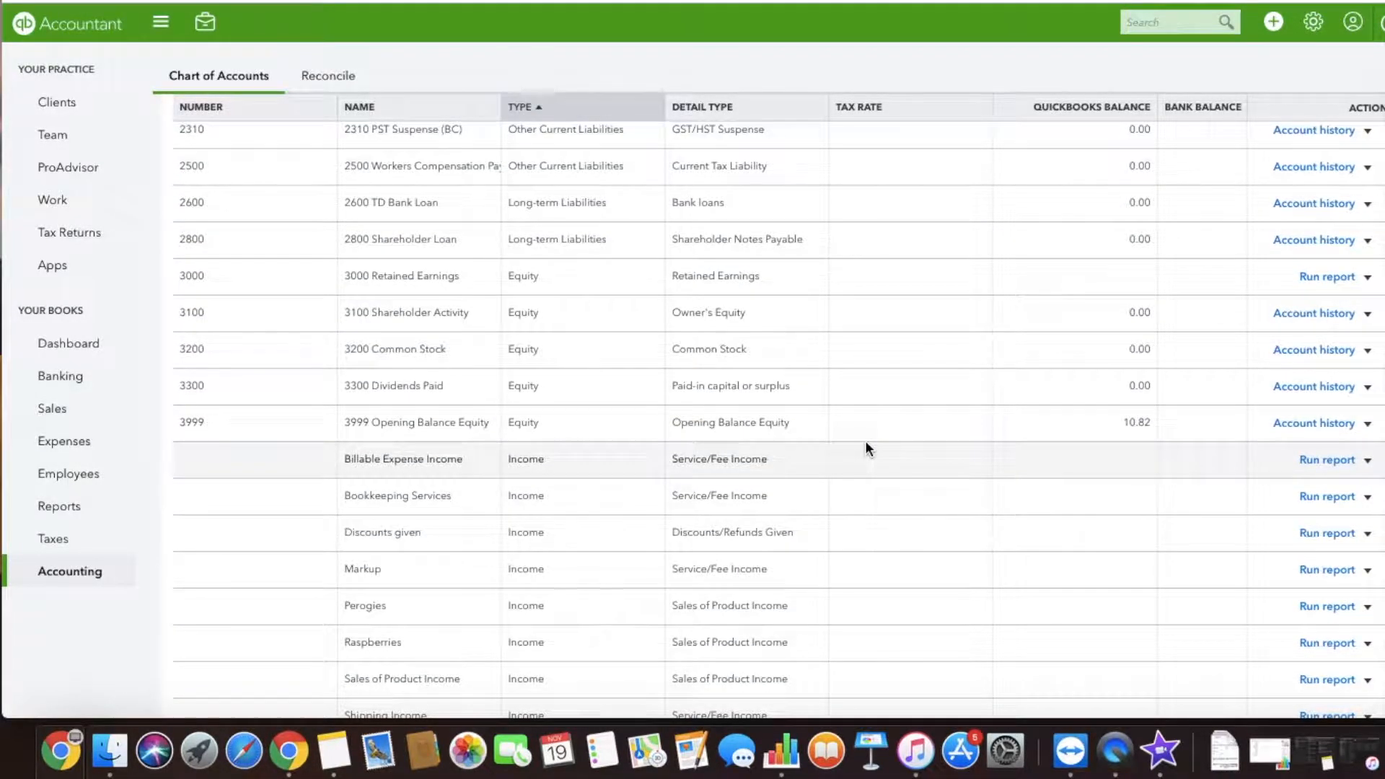
pyautogui.click(862, 436)
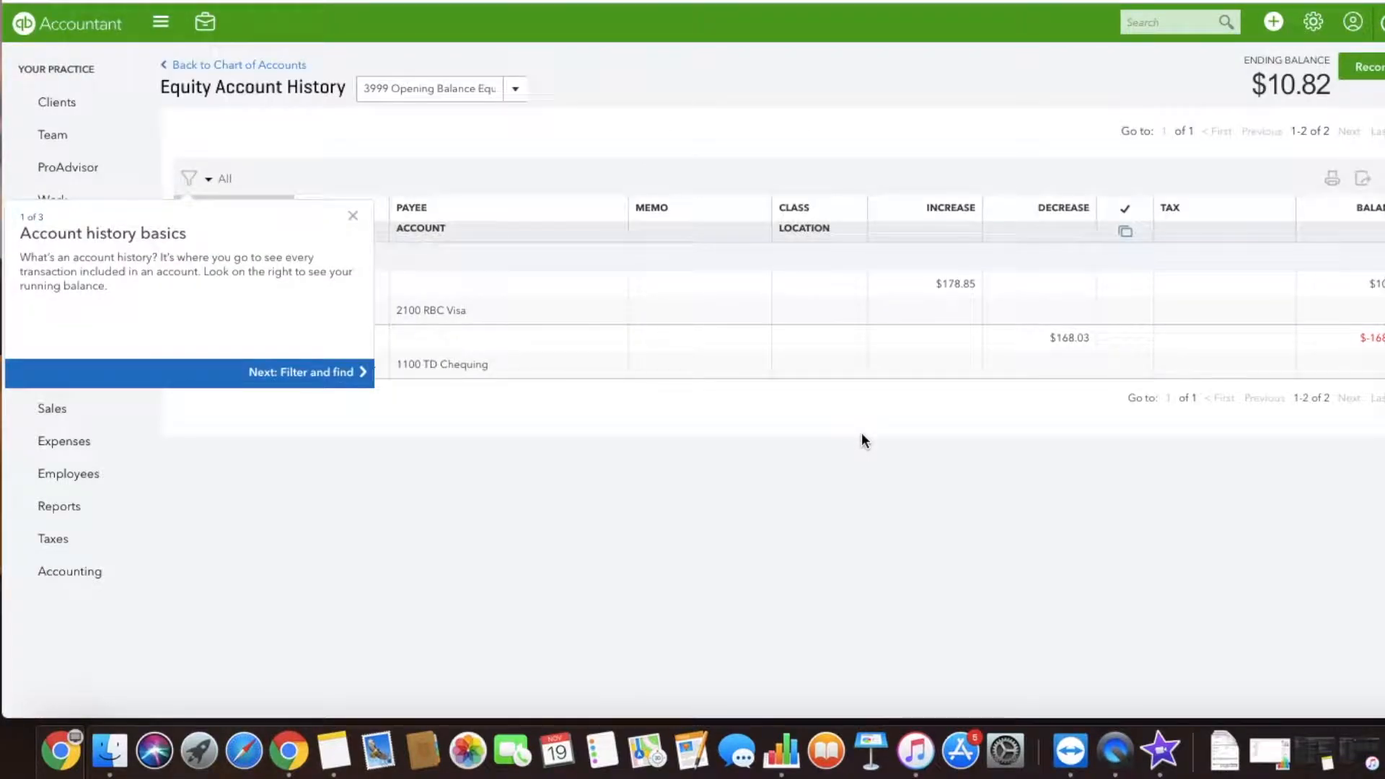
pyautogui.click(353, 216)
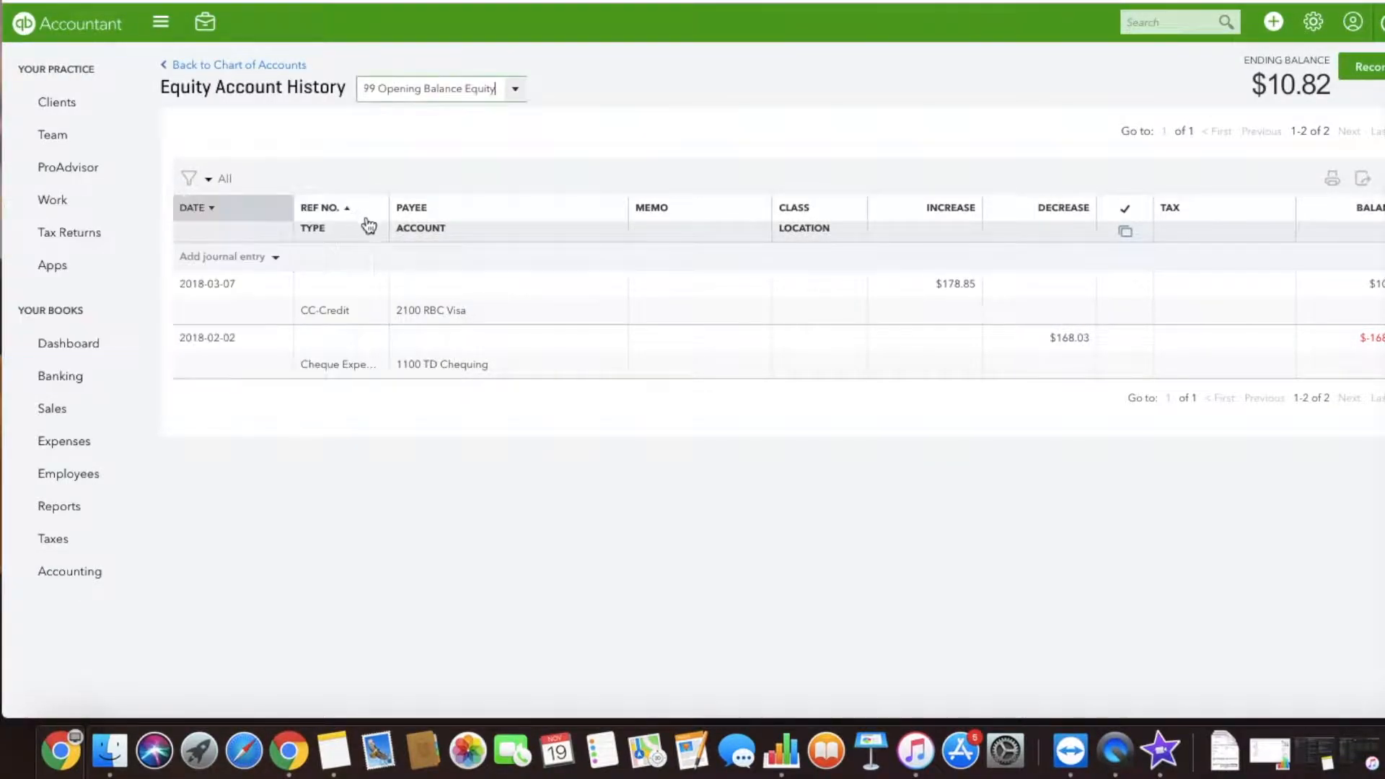
pyautogui.click(690, 310)
pyautogui.click(1269, 360)
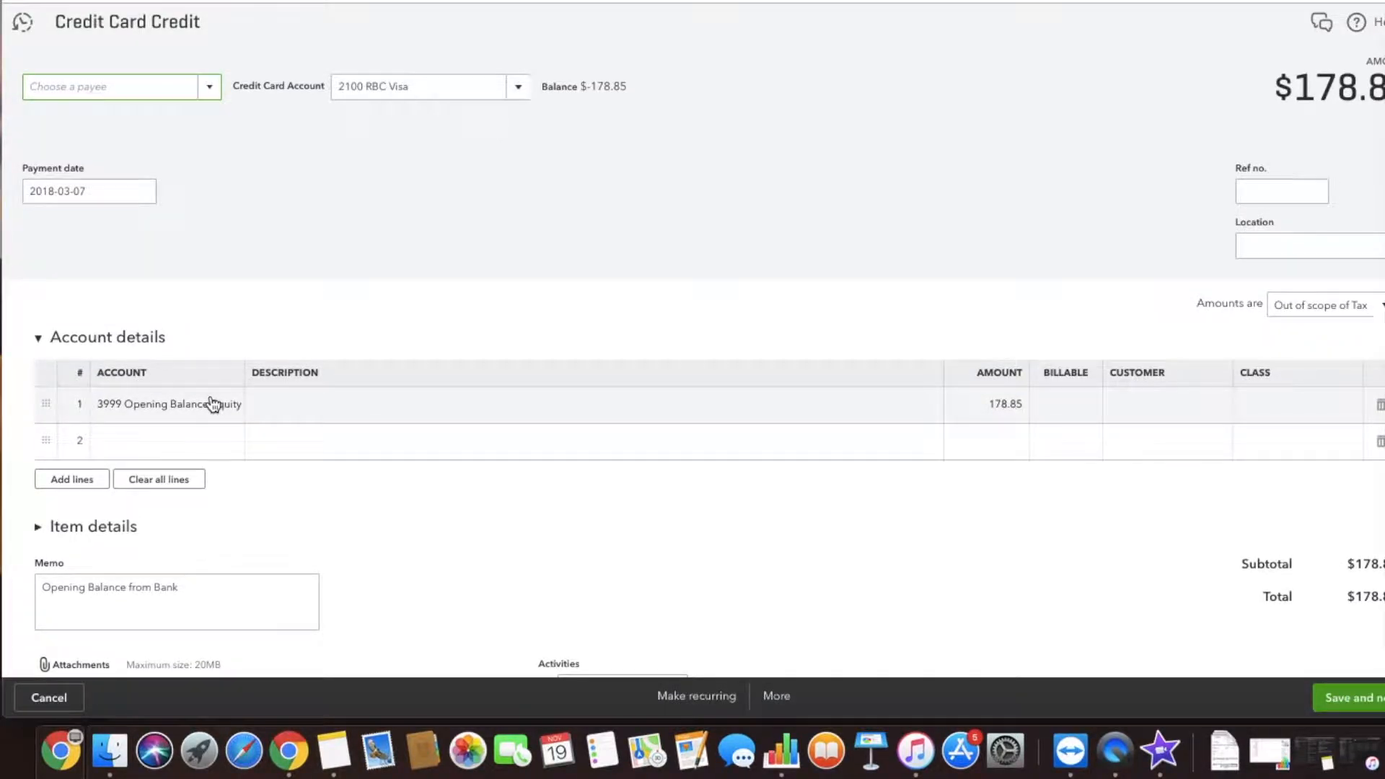
# Check the account line and memo of the RBC Visa credit card credit, and delete the transaction.
pyautogui.click(212, 404)
pyautogui.click(204, 586)
pyautogui.moveTo(204, 586); pyautogui.dragTo(24, 581)
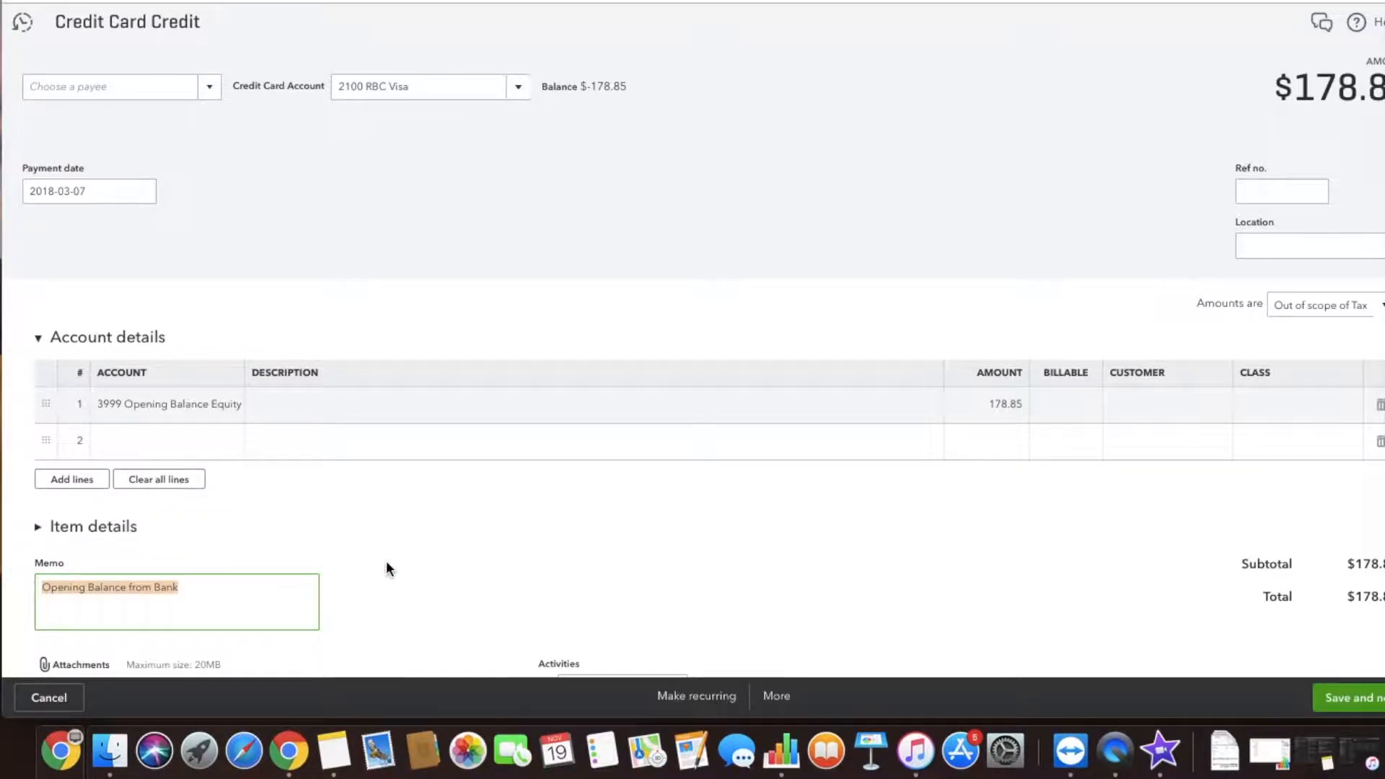
pyautogui.scroll(-3, 384, 564)
pyautogui.scroll(3, 392, 569)
pyautogui.click(779, 696)
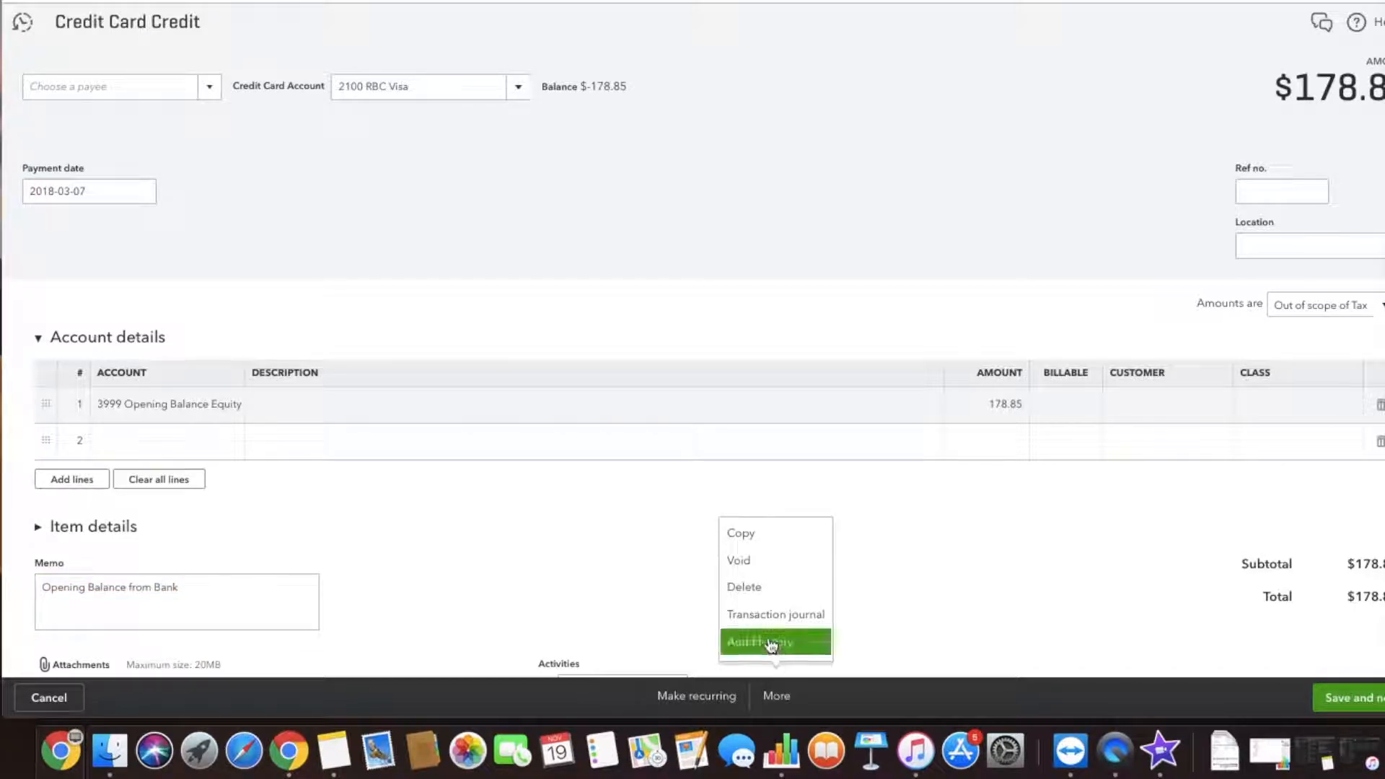
pyautogui.click(763, 588)
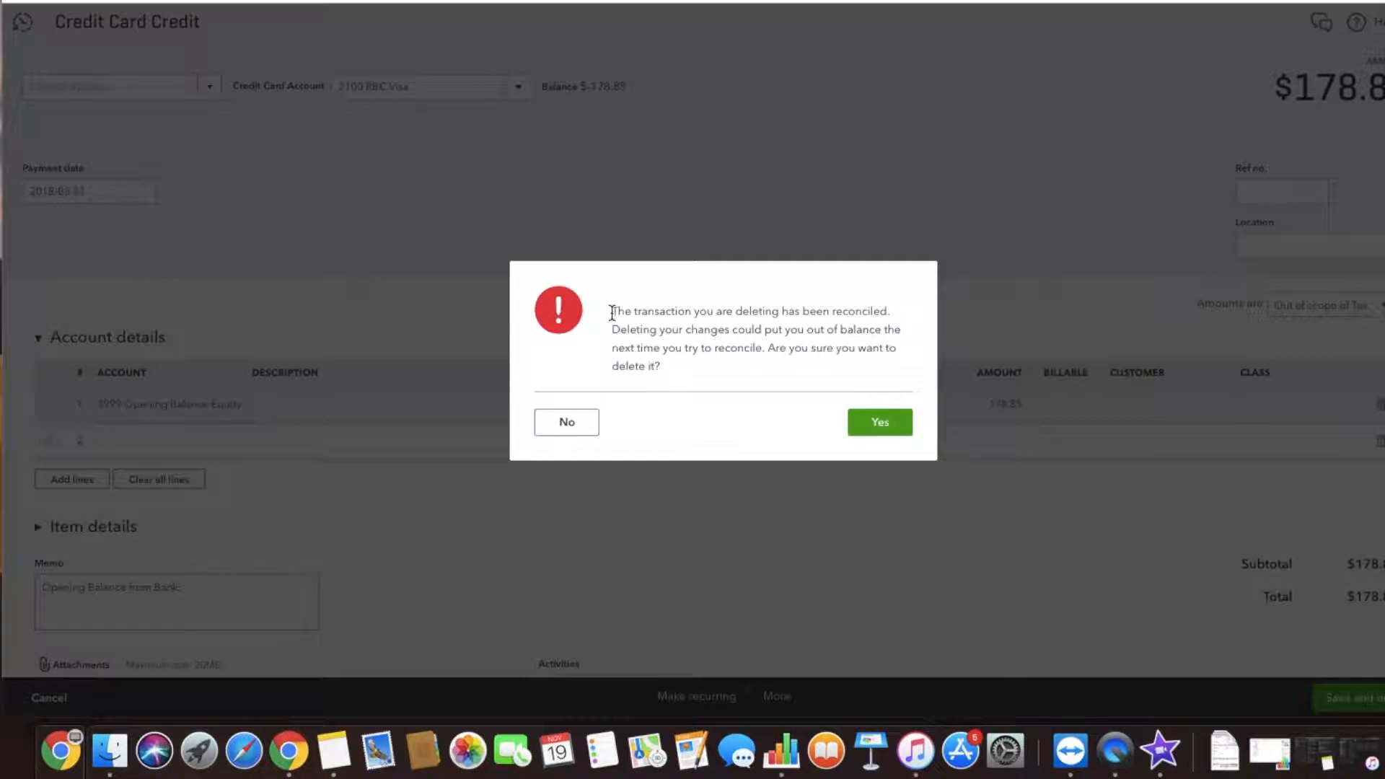
pyautogui.moveTo(612, 311); pyautogui.dragTo(649, 364)
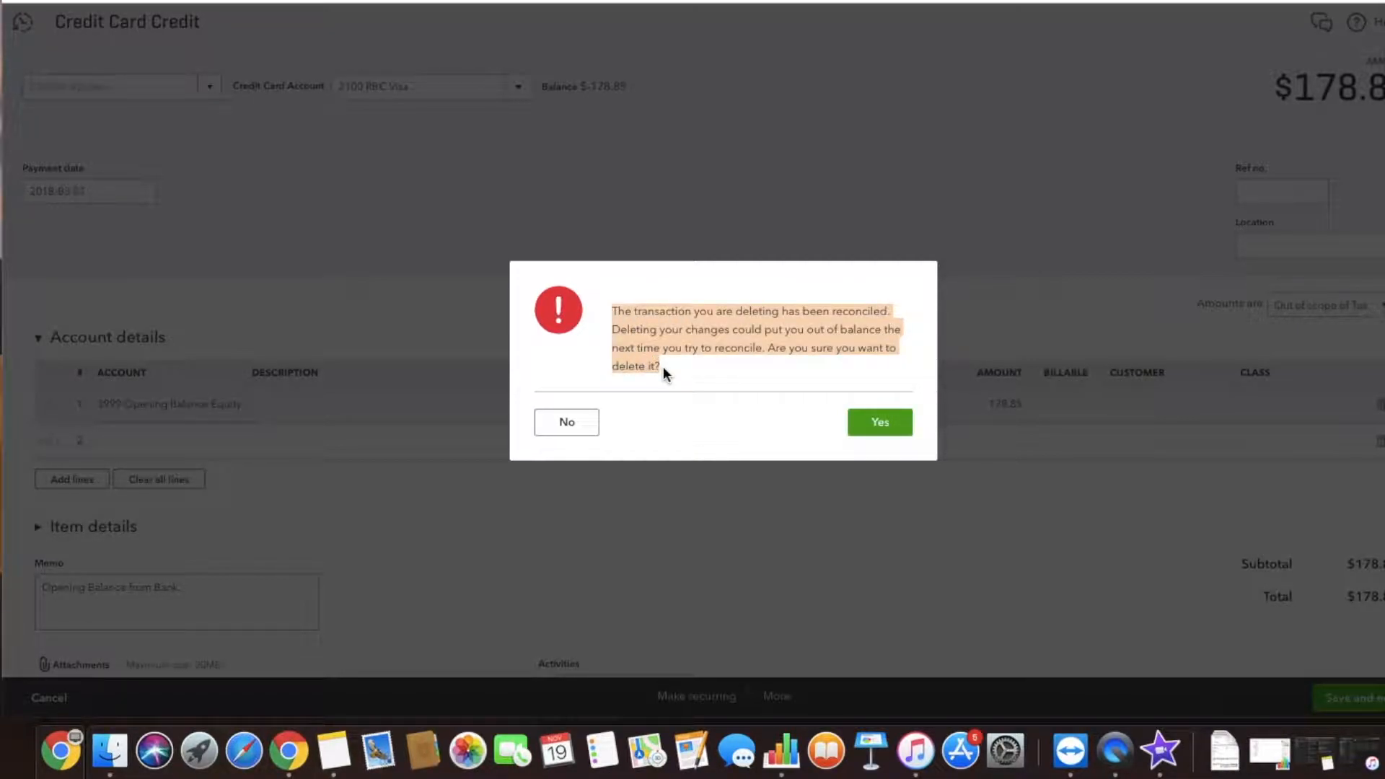
pyautogui.click(864, 434)
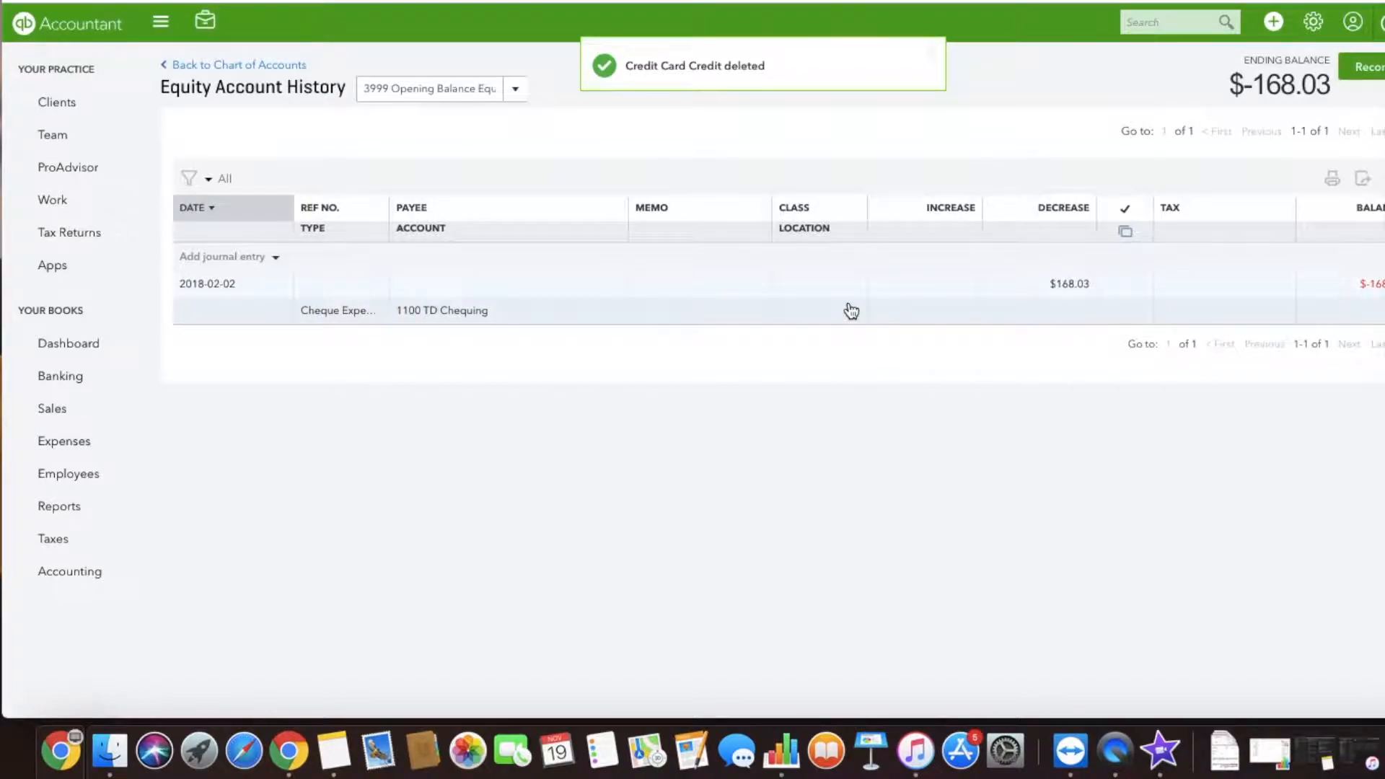
# Review the full details of the 2018-02-02 TD Chequing cheque in Opening Balance Equity, and return to the chart of accounts.
pyautogui.click(851, 310)
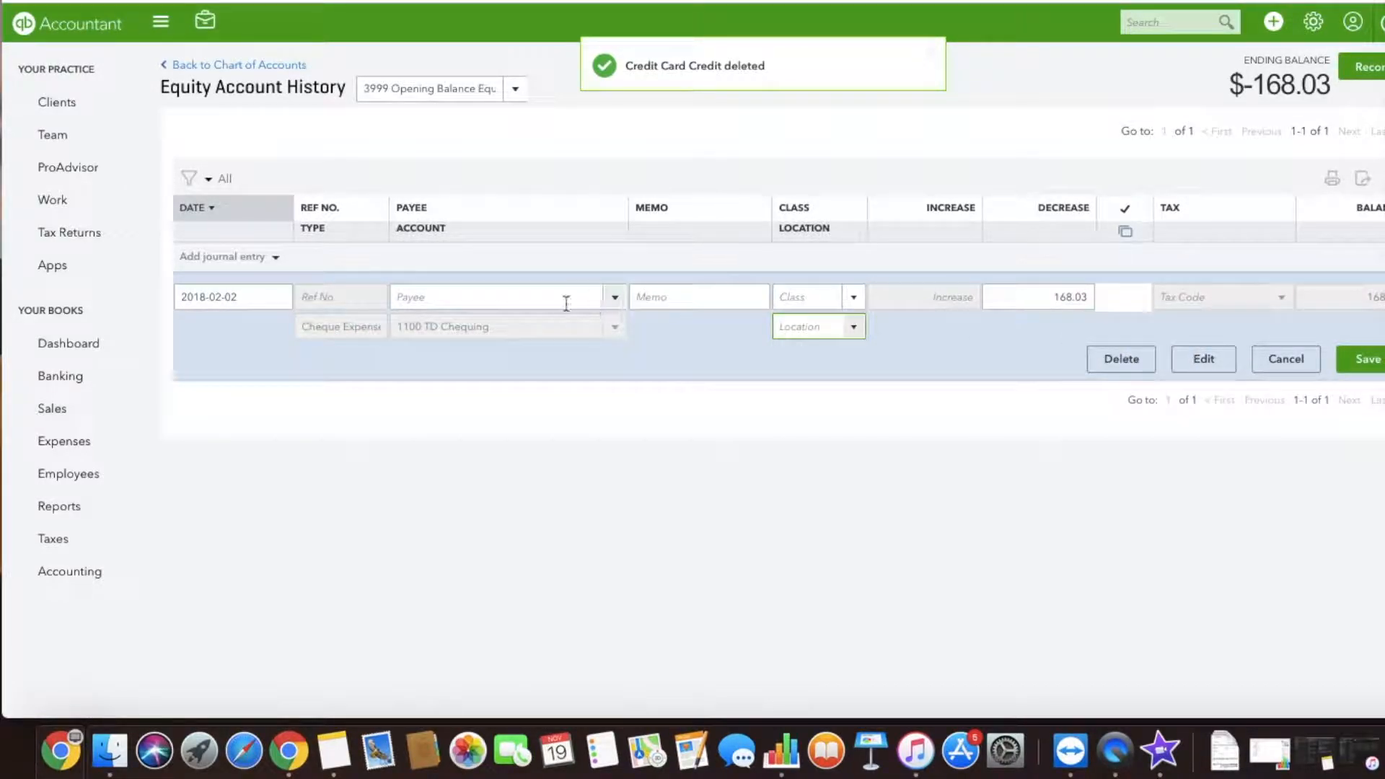
pyautogui.click(1224, 356)
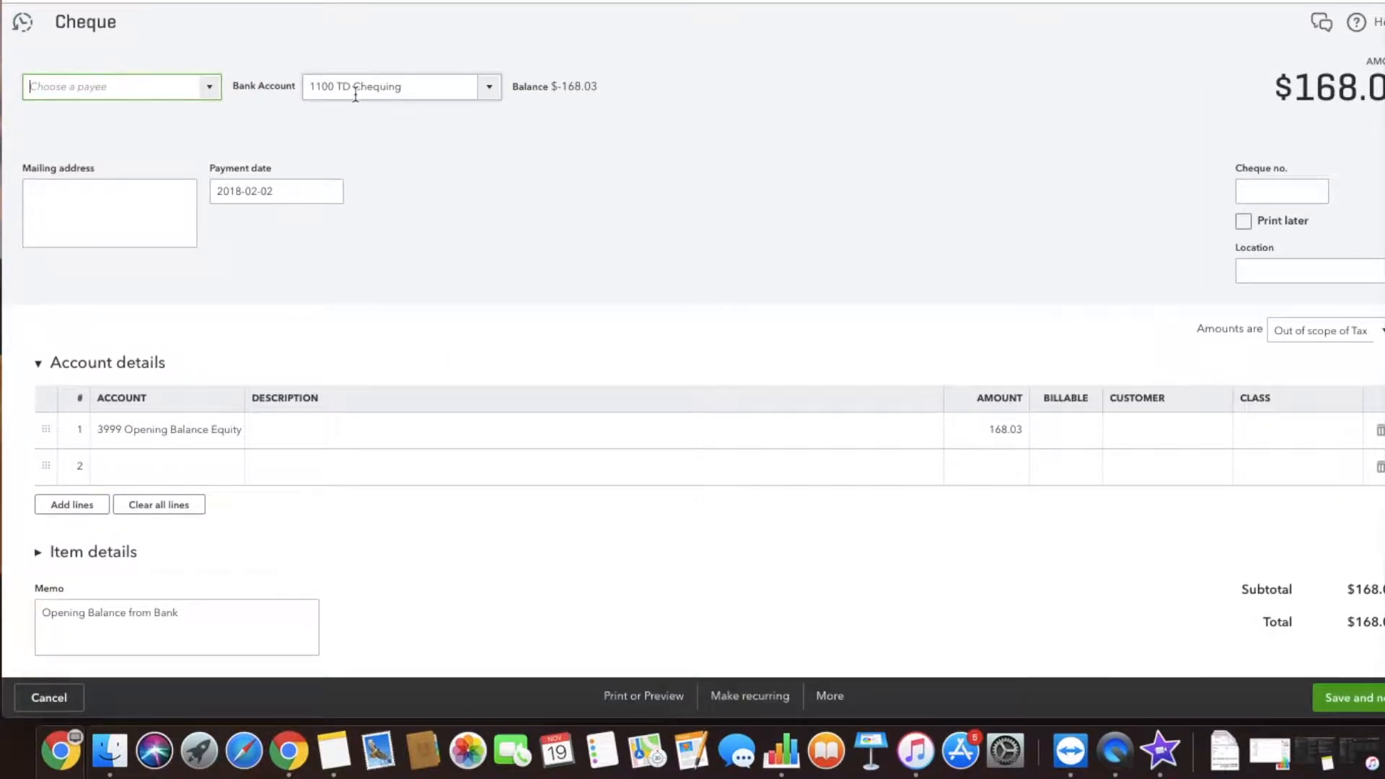
pyautogui.click(424, 92)
pyautogui.click(210, 440)
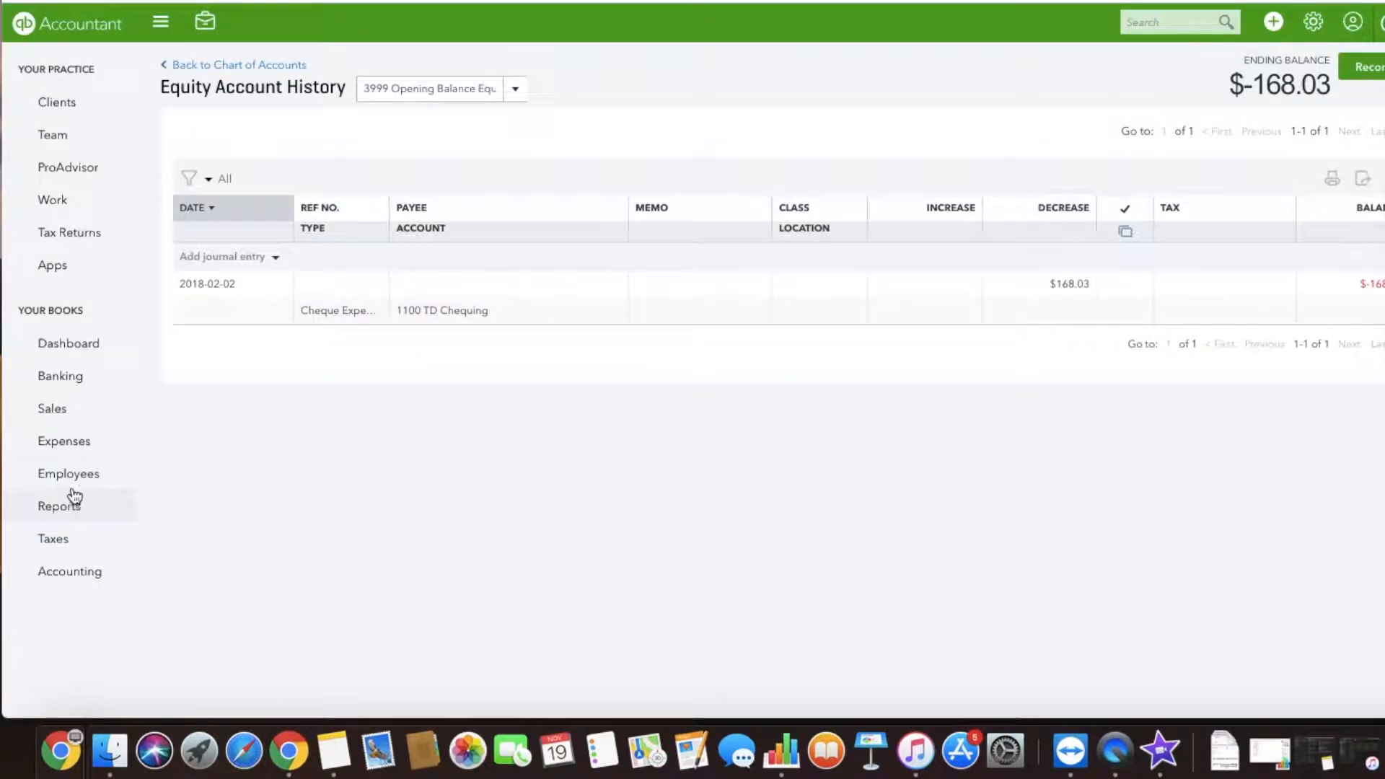
pyautogui.click(62, 573)
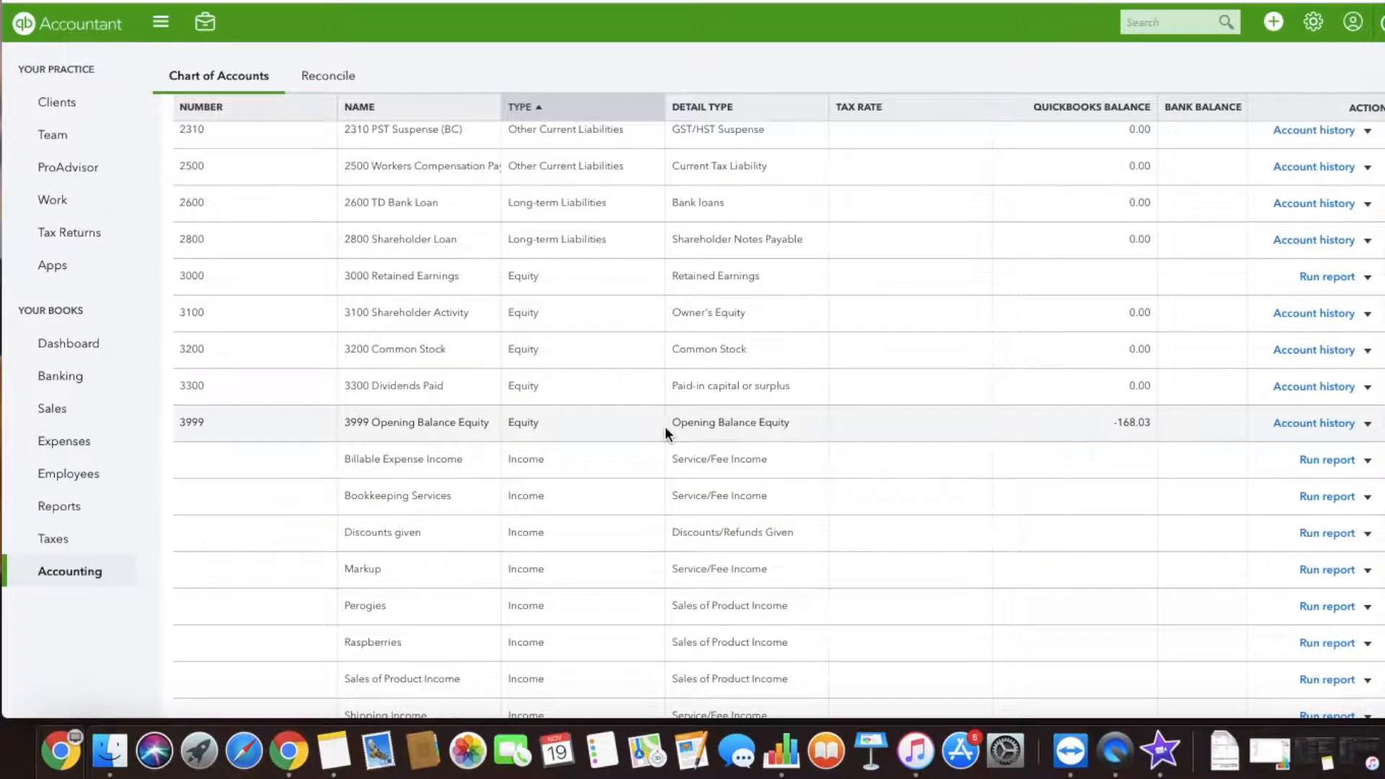
# Open the 1100 TD Chequing account history and delete the 2018-02-02 opening balance cheque.
pyautogui.scroll(10, 665, 426)
pyautogui.click(707, 292)
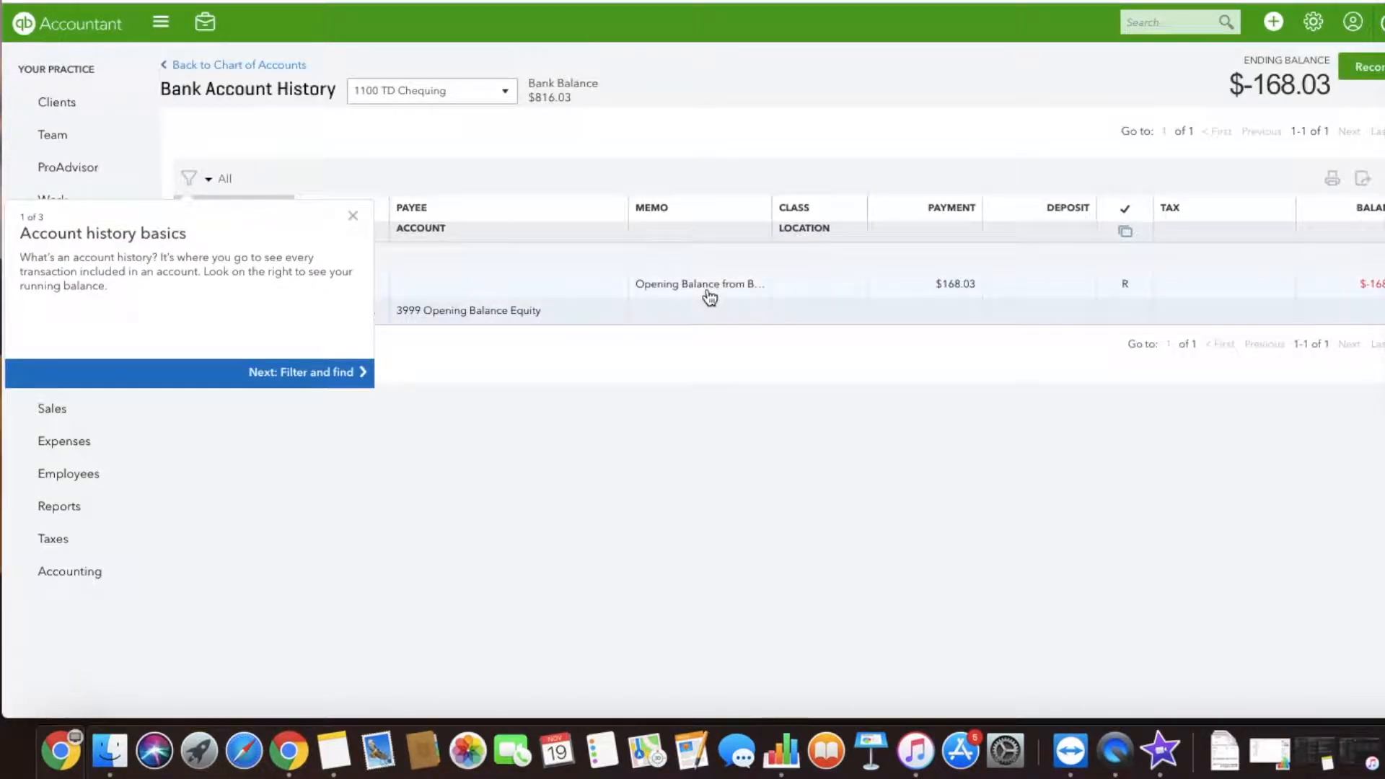
pyautogui.click(1122, 297)
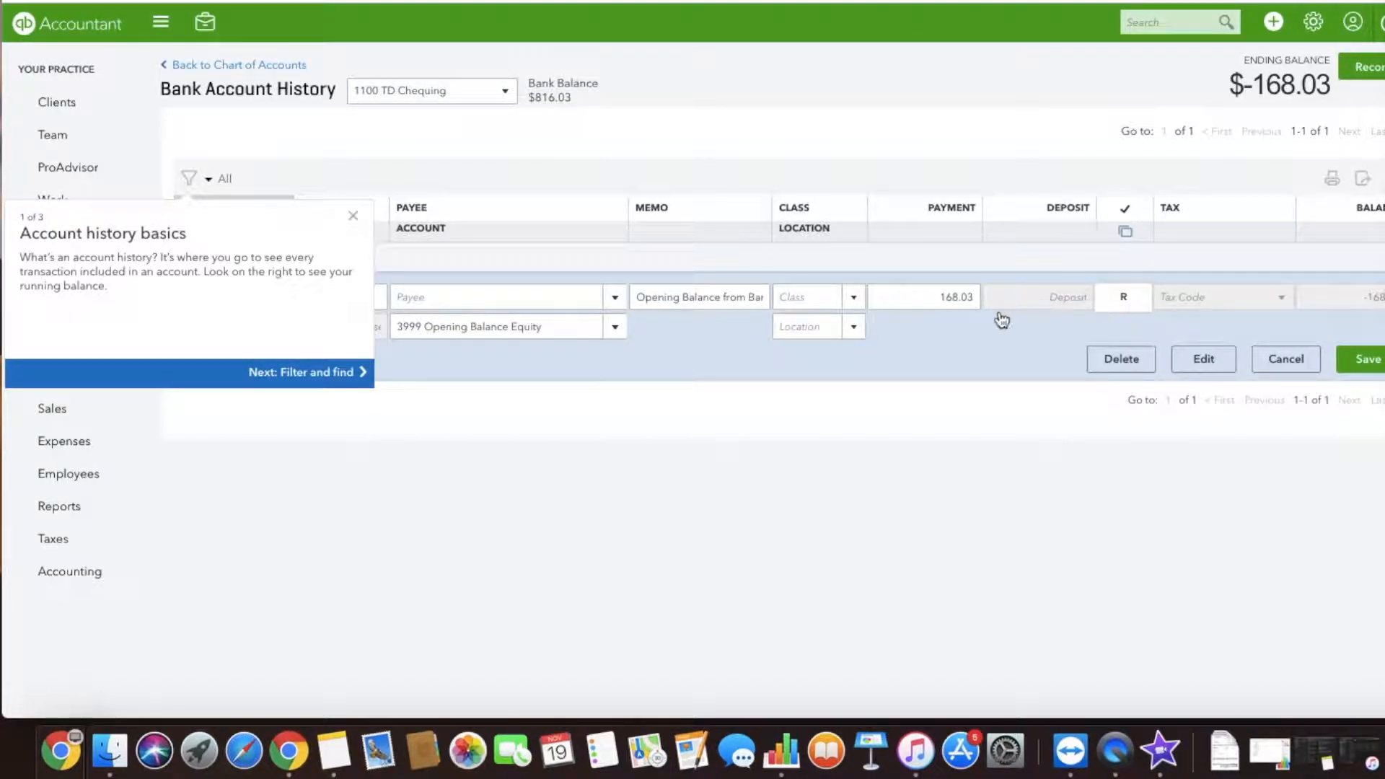
pyautogui.click(353, 216)
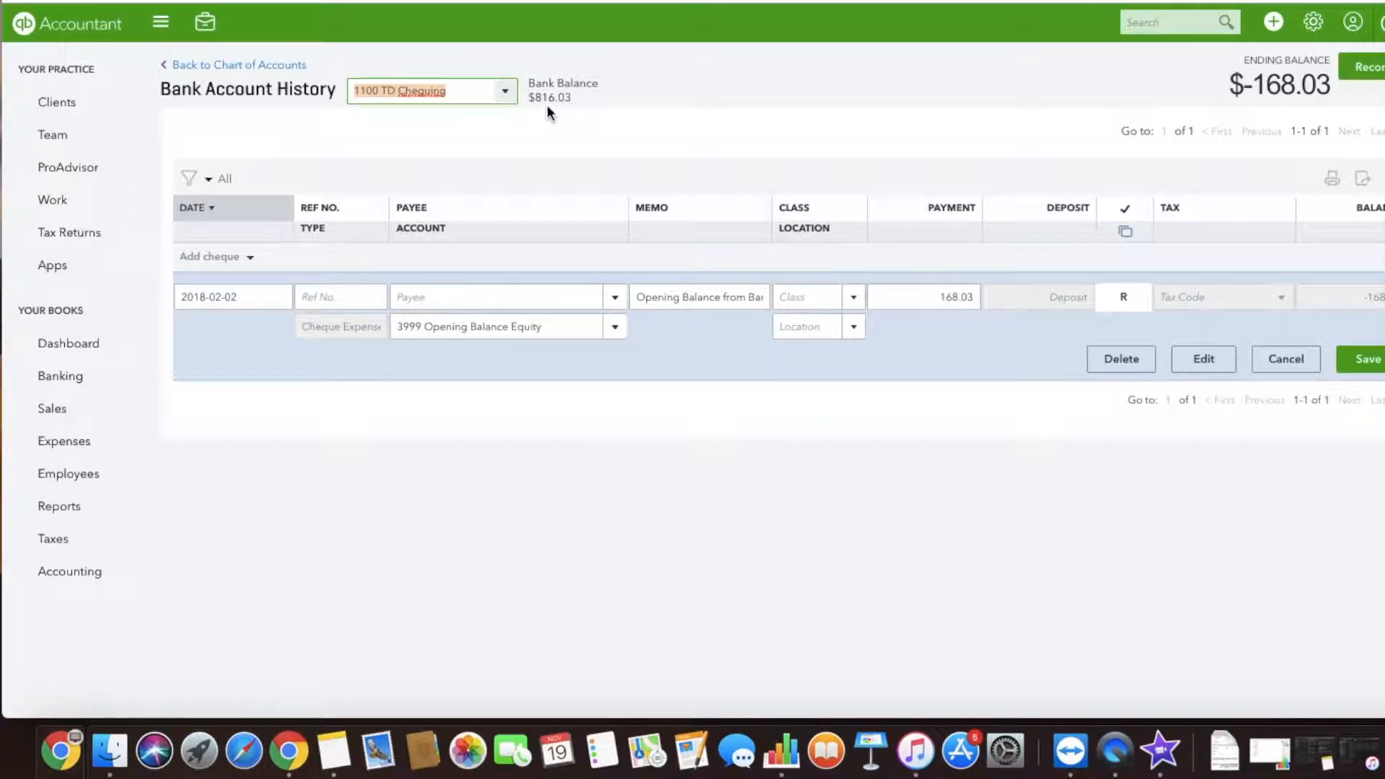
pyautogui.click(504, 92)
pyautogui.click(500, 125)
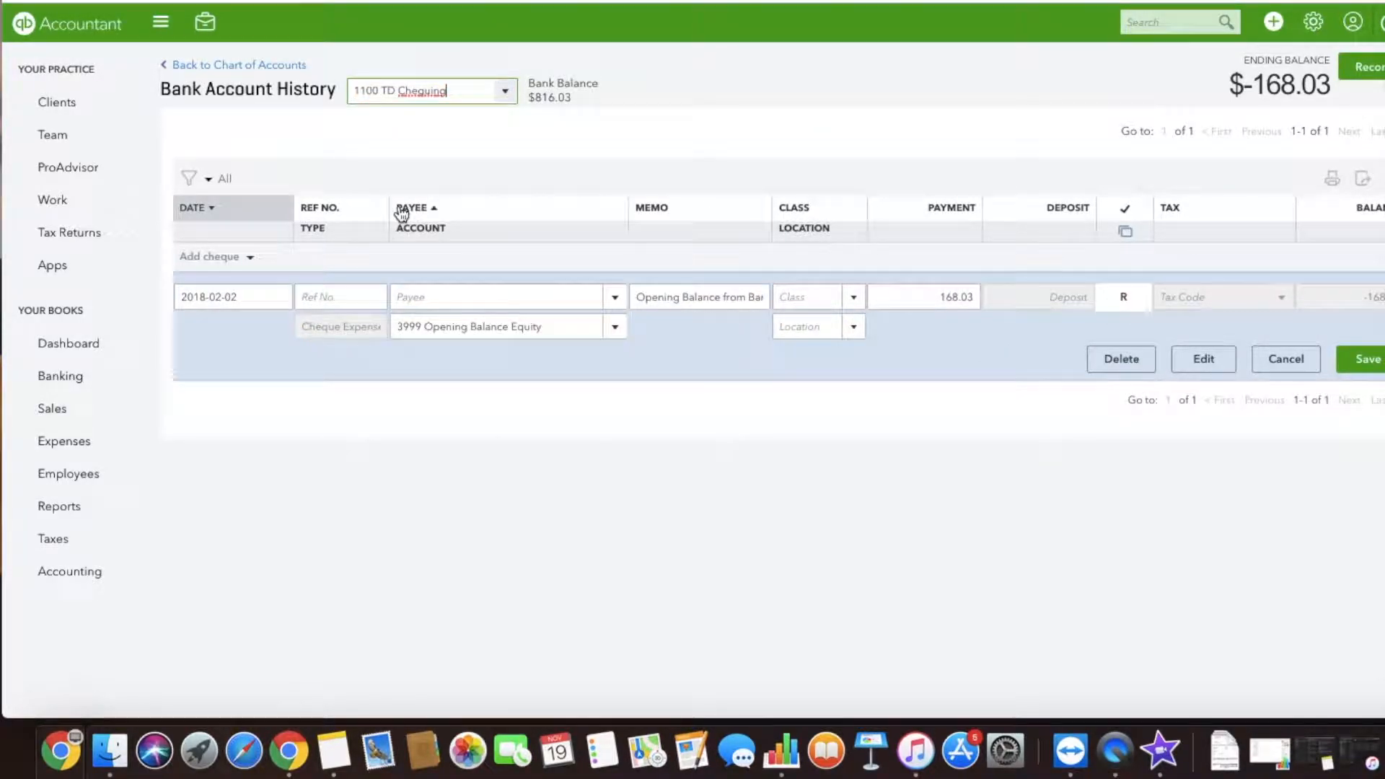
pyautogui.click(1121, 360)
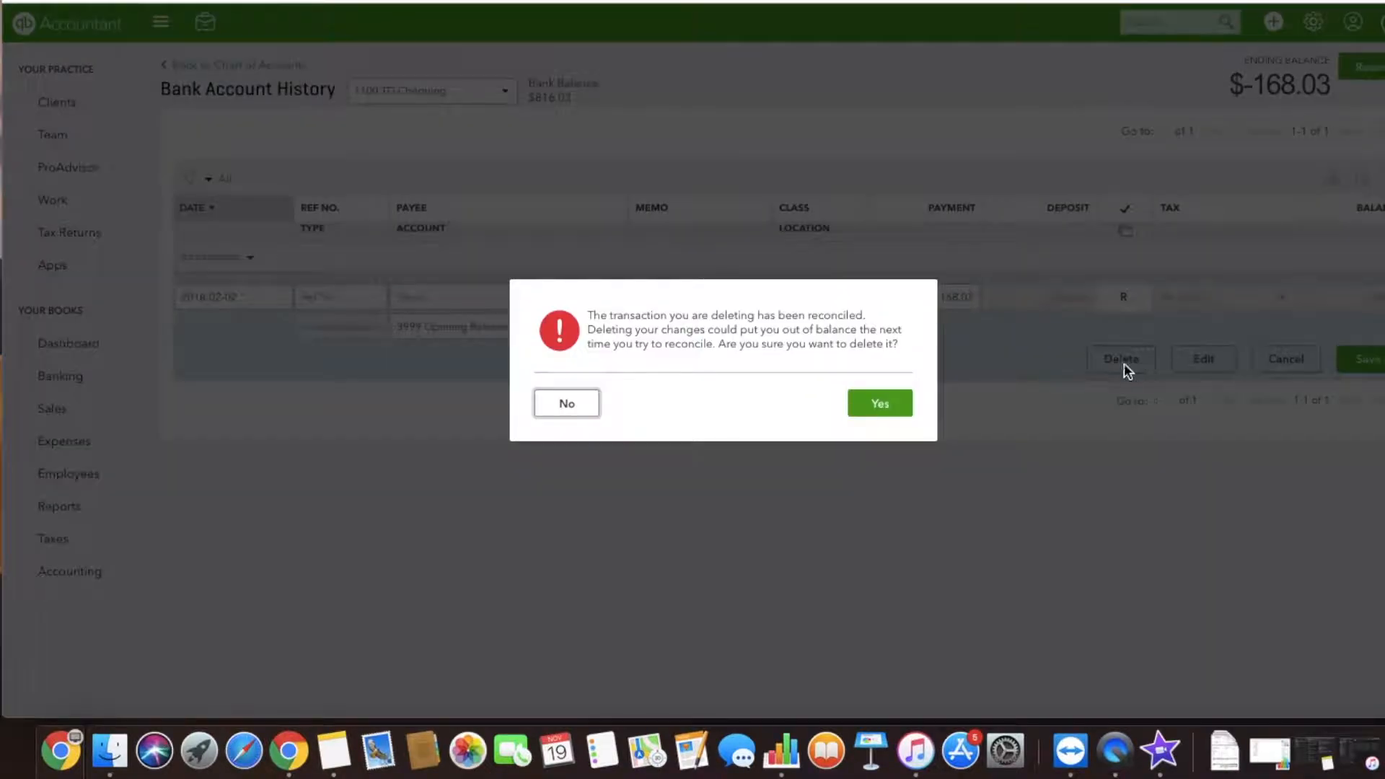
pyautogui.click(863, 410)
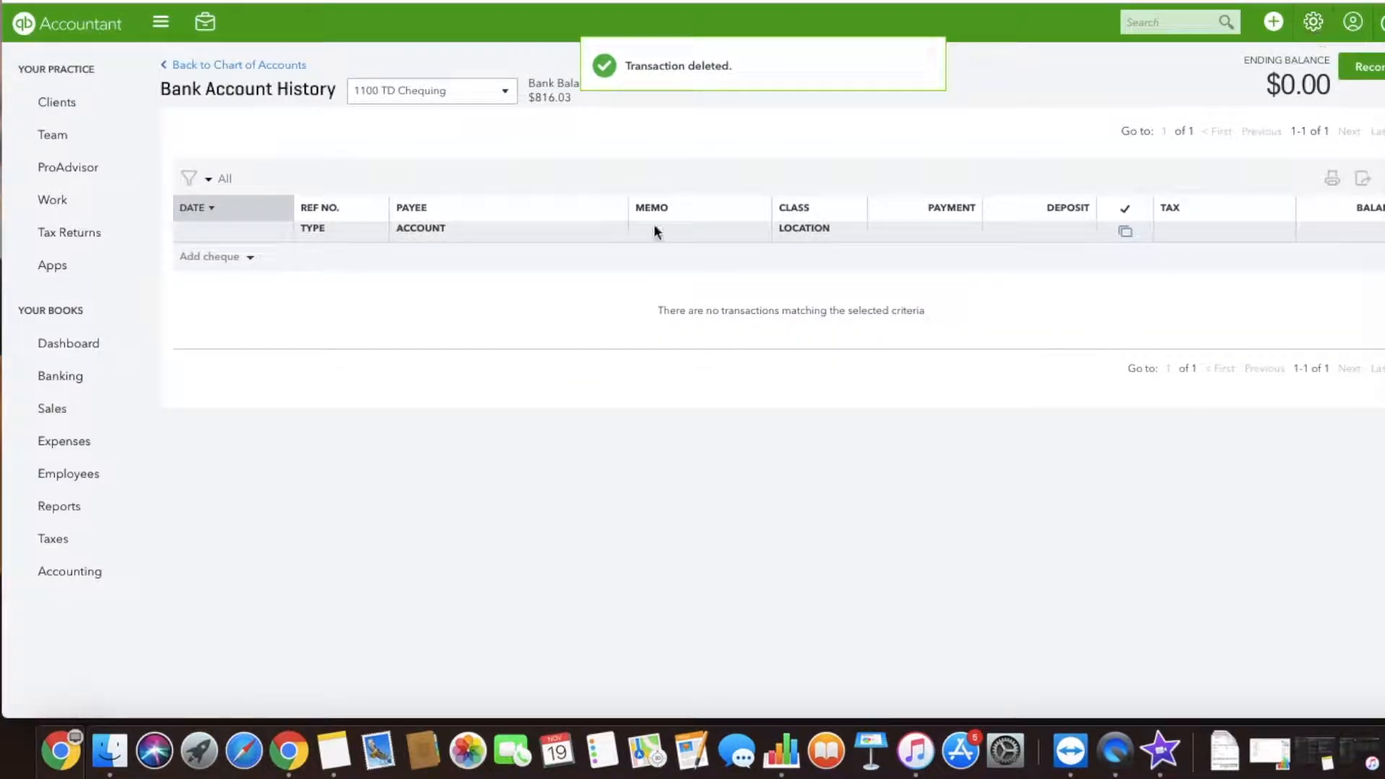
# Return to the chart of accounts and check the Opening Balance Equity balance and the unnumbered income accounts.
pyautogui.click(65, 583)
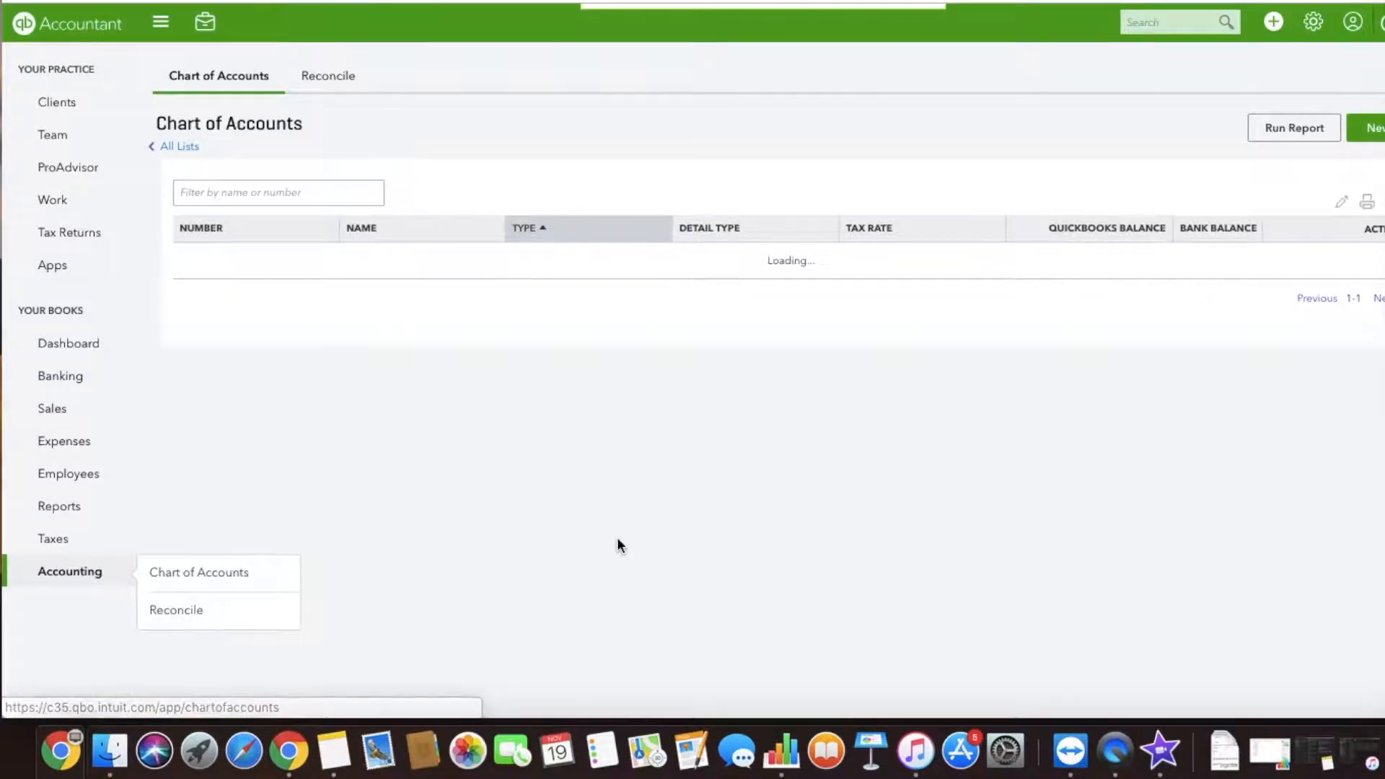
pyautogui.scroll(-3, 619, 541)
pyautogui.scroll(-5, 619, 543)
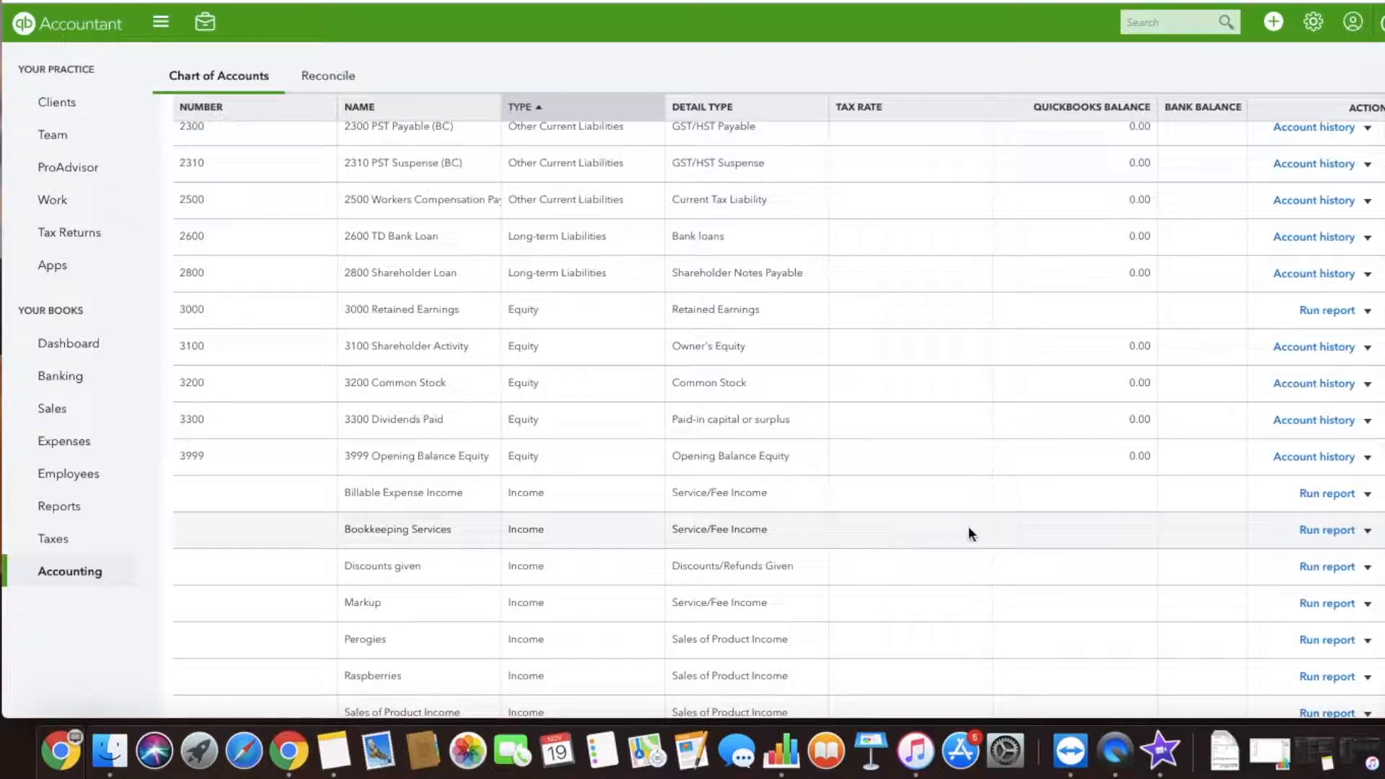
pyautogui.scroll(-1, 938, 591)
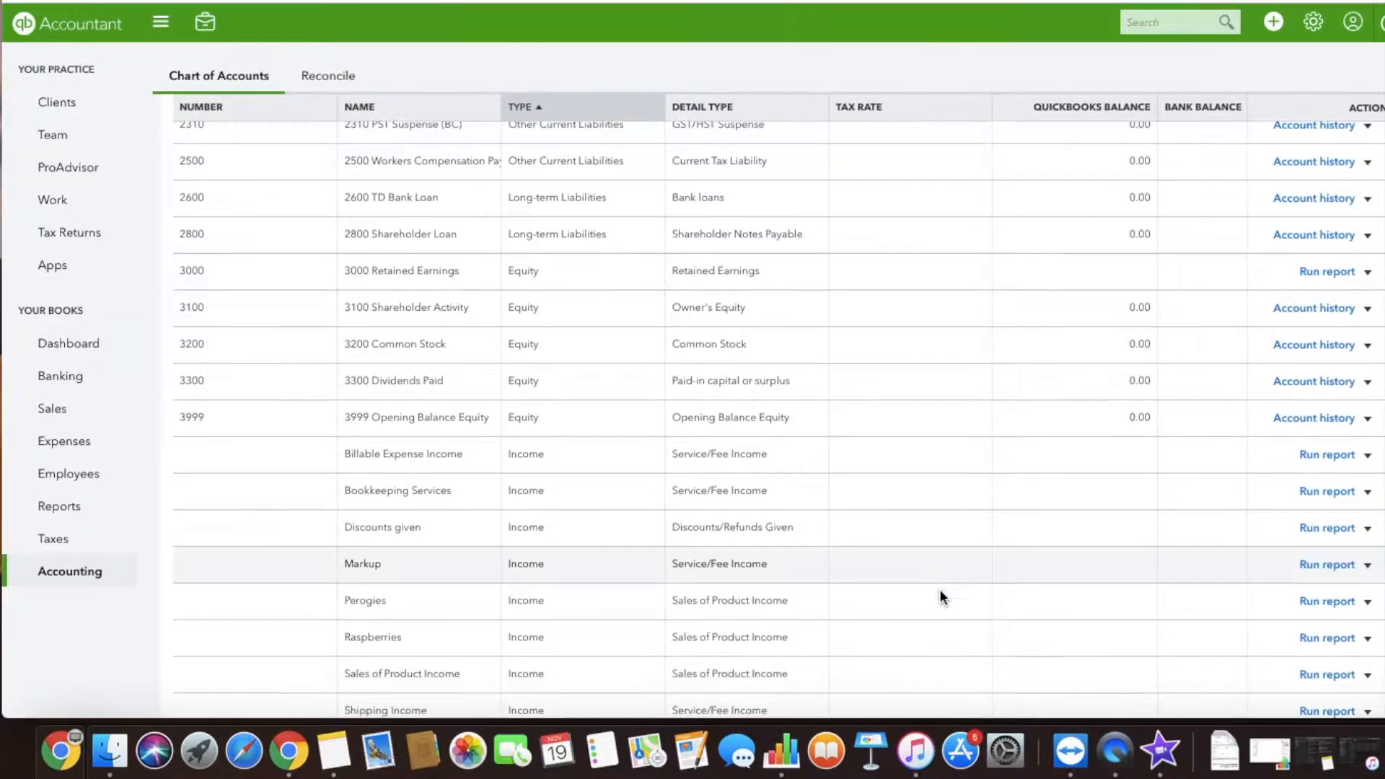
pyautogui.scroll(-2, 939, 596)
pyautogui.scroll(-1, 939, 595)
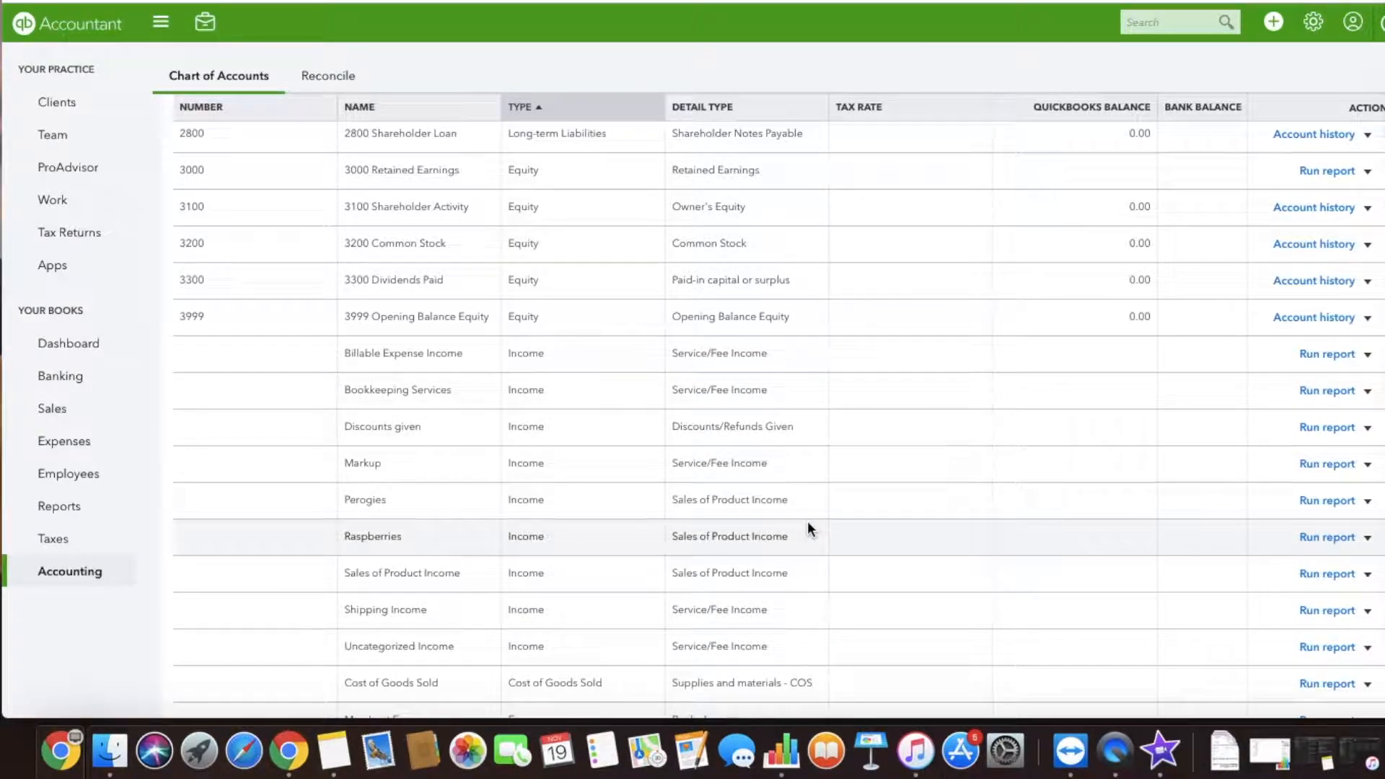
# Batch edit the accounts, numbering Sales of Product Income 4000, Raspberries 4100 and Perogies 4200.
pyautogui.scroll(10, 1182, 435)
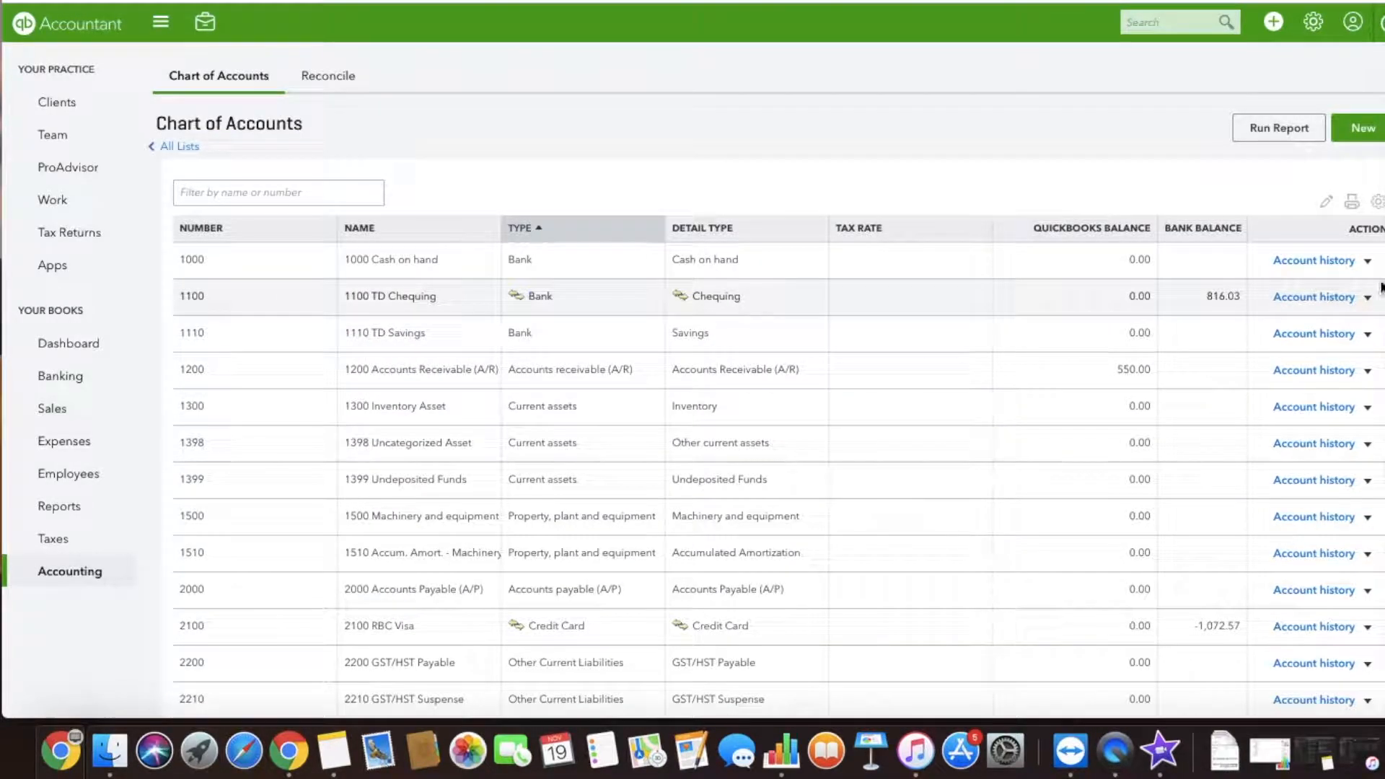
pyautogui.click(1325, 201)
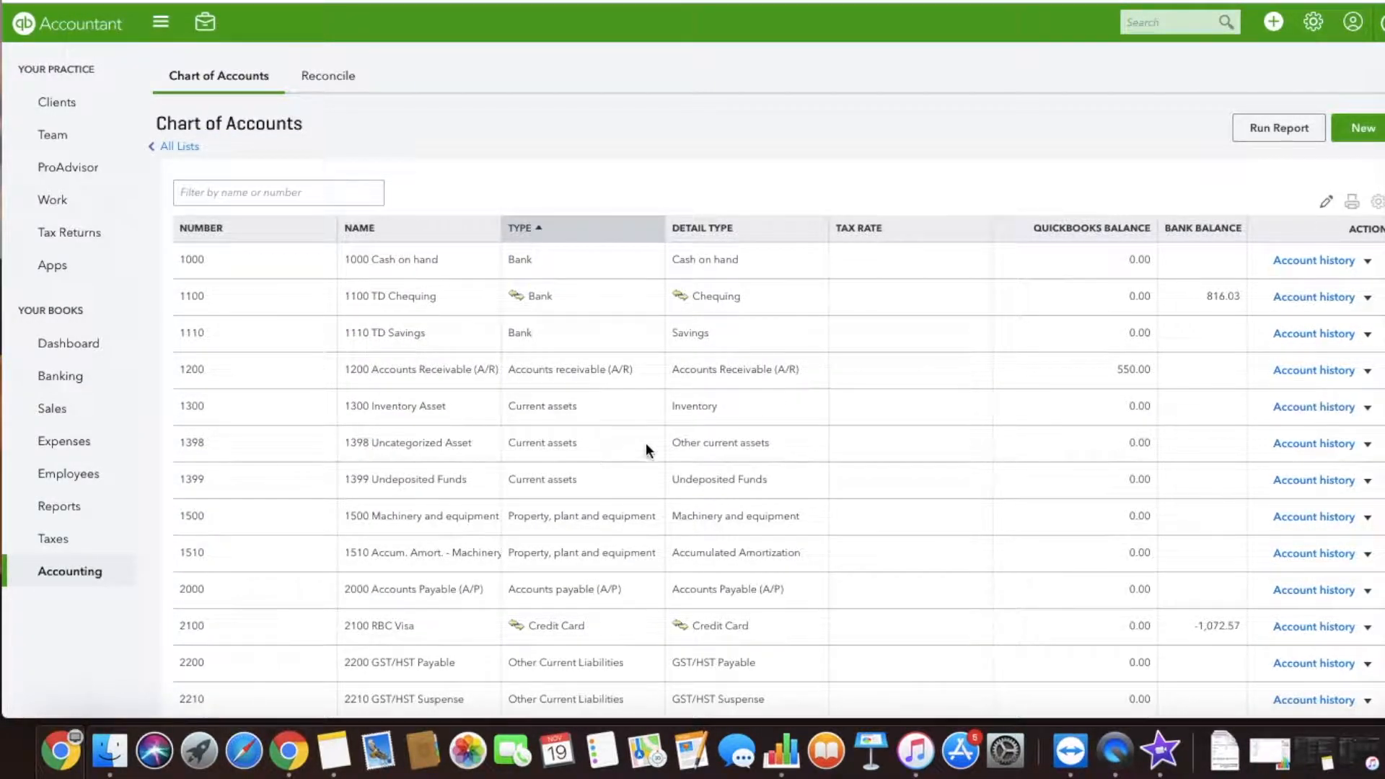
pyautogui.scroll(-10, 606, 454)
pyautogui.scroll(-4, 606, 456)
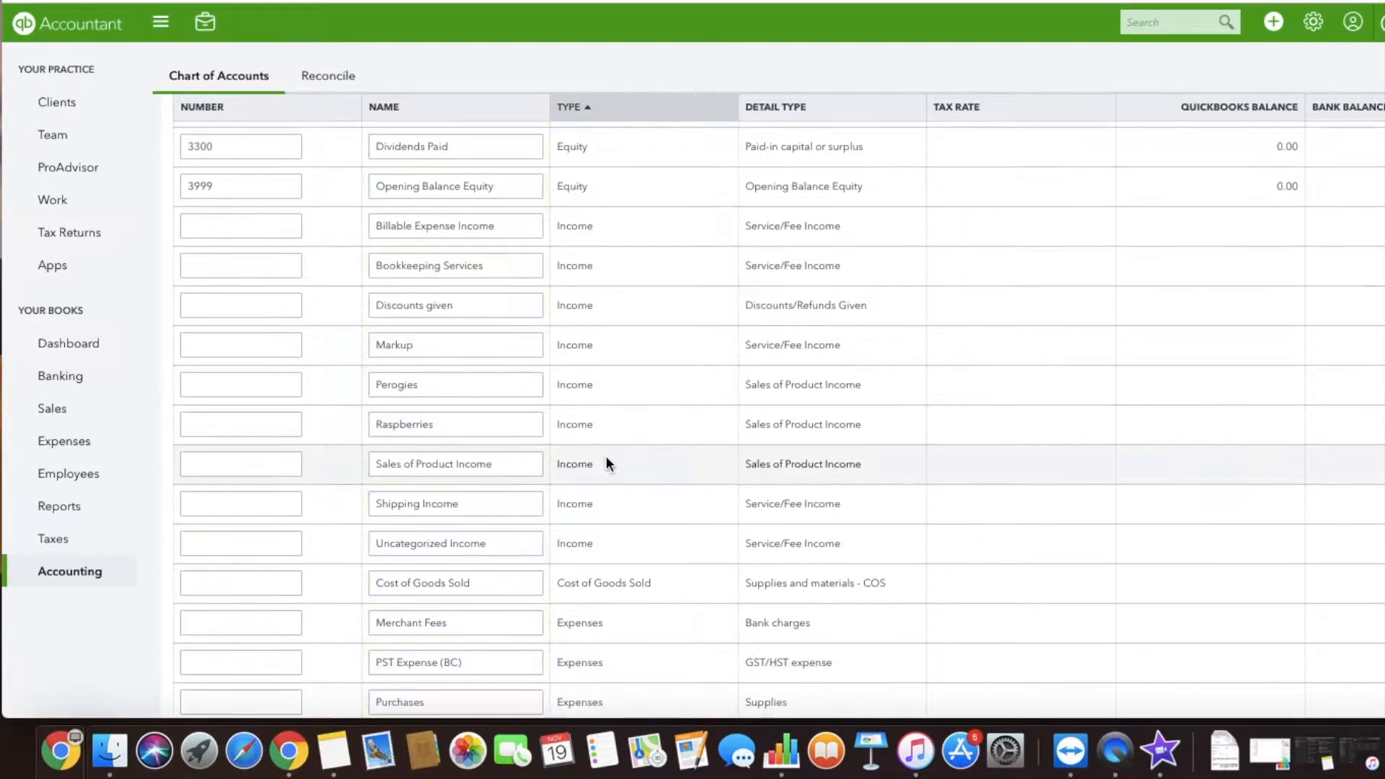
pyautogui.click(235, 462)
pyautogui.write('4000')
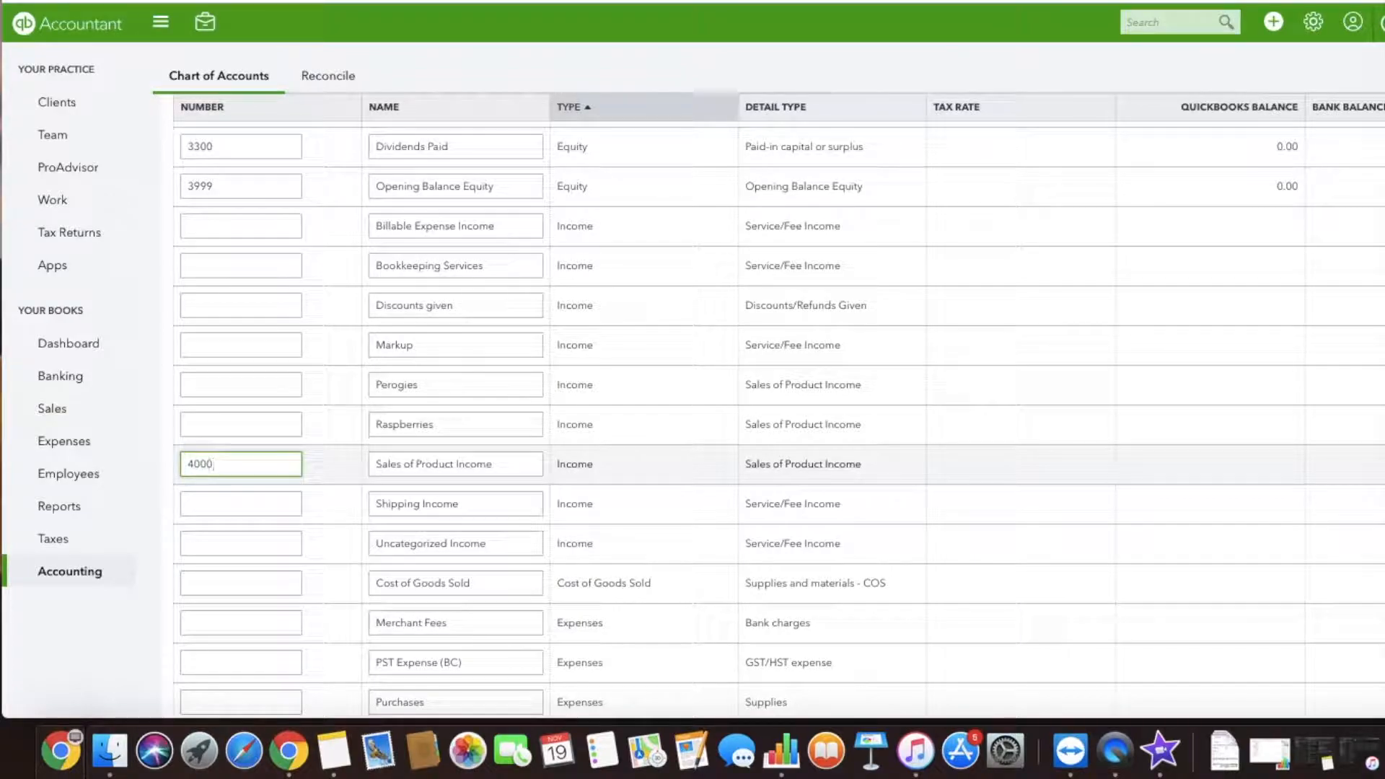
pyautogui.click(232, 427)
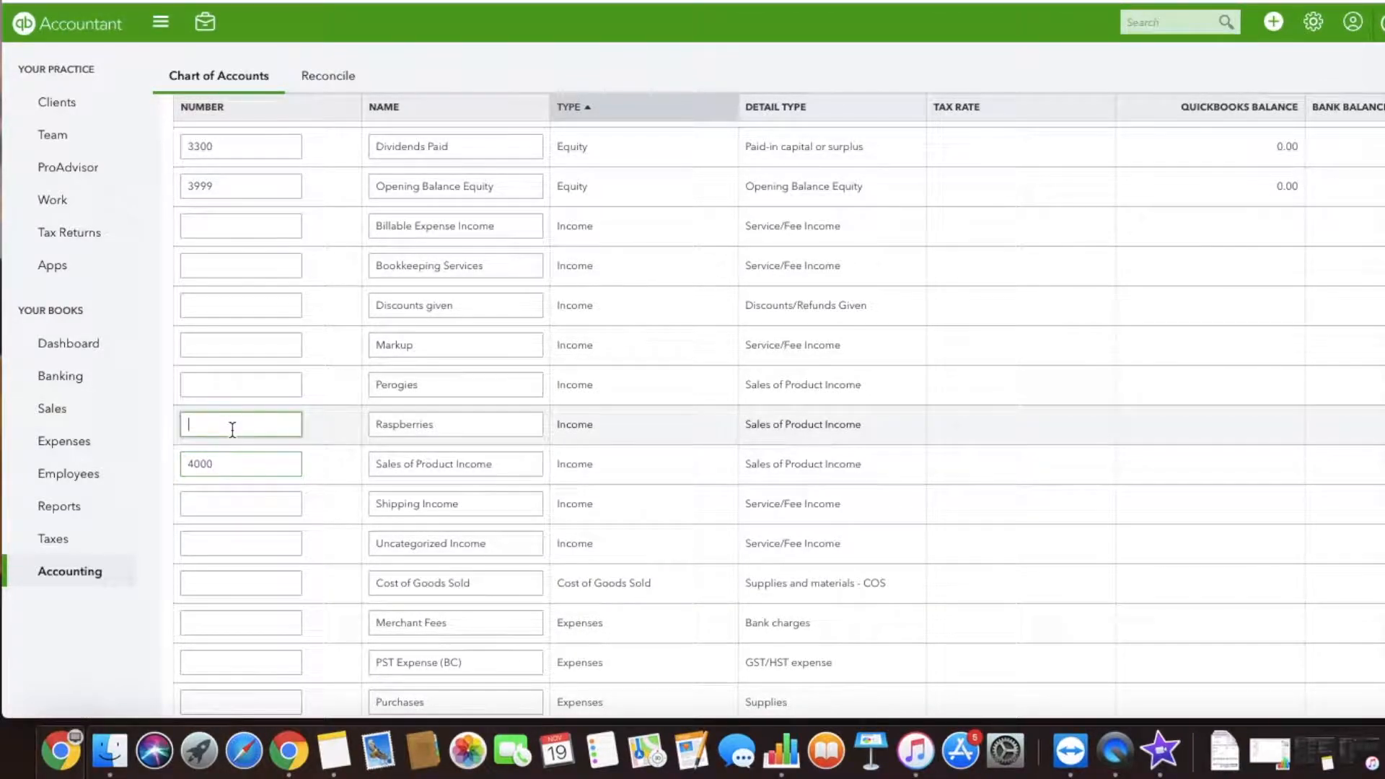
pyautogui.write('4100')
pyautogui.click(232, 390)
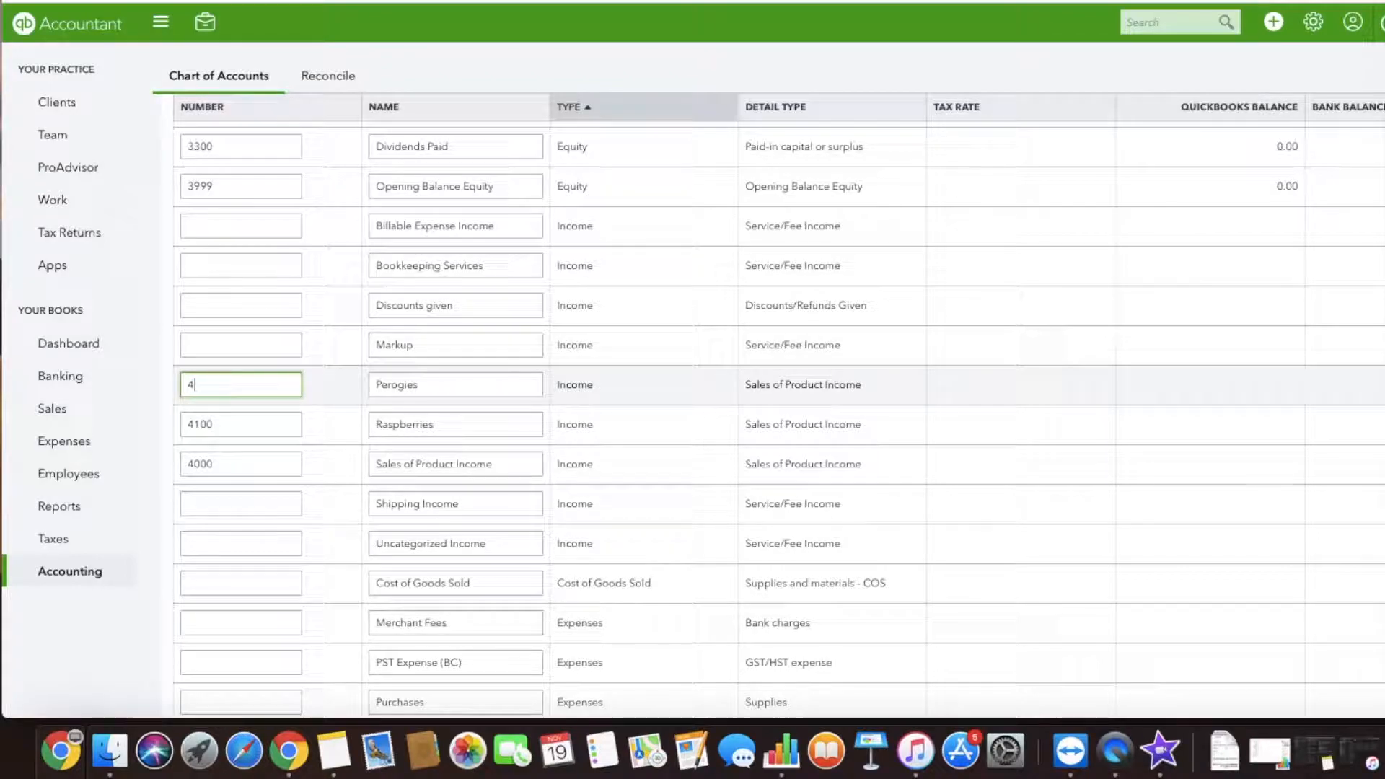
pyautogui.write('4200')
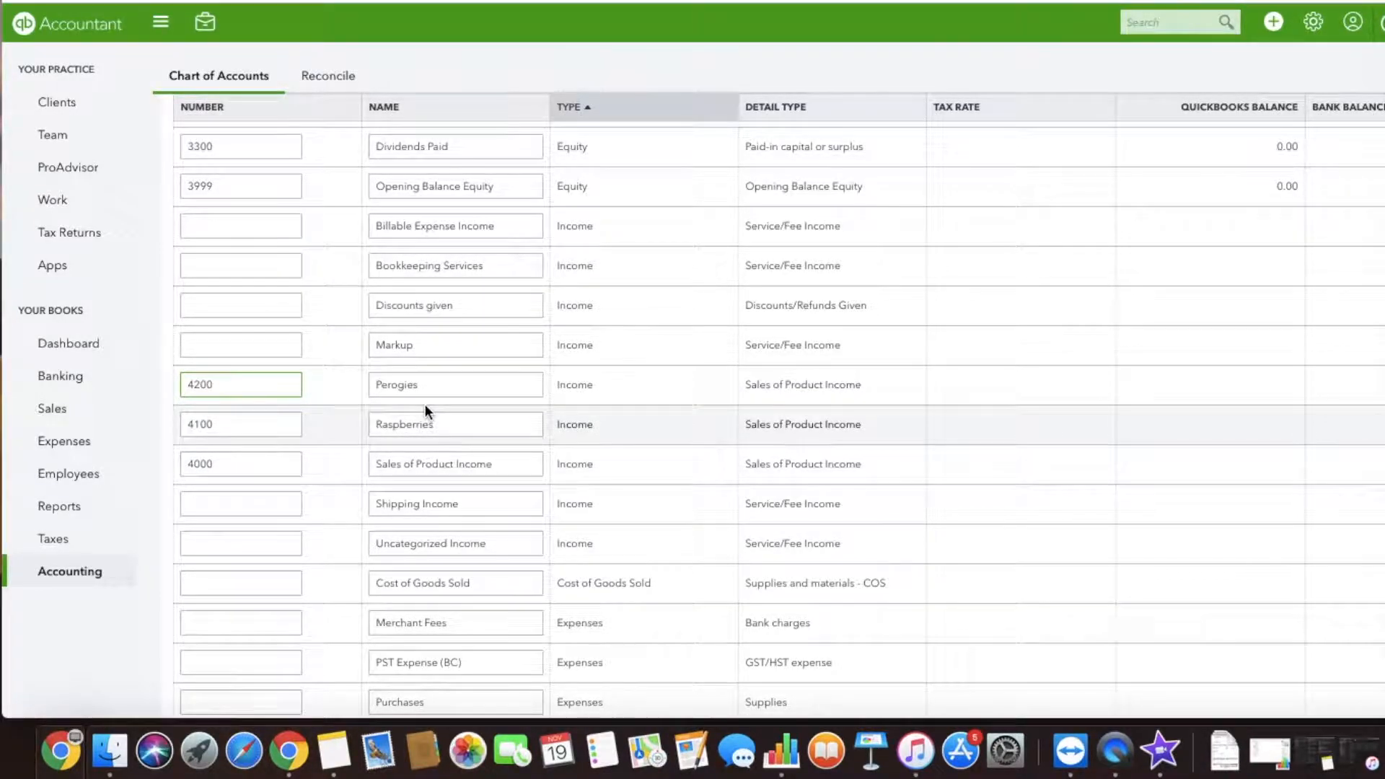
# Number the Bookkeeping Services income account 4500 and Discounts given 4600.
pyautogui.scroll(15, 1327, 305)
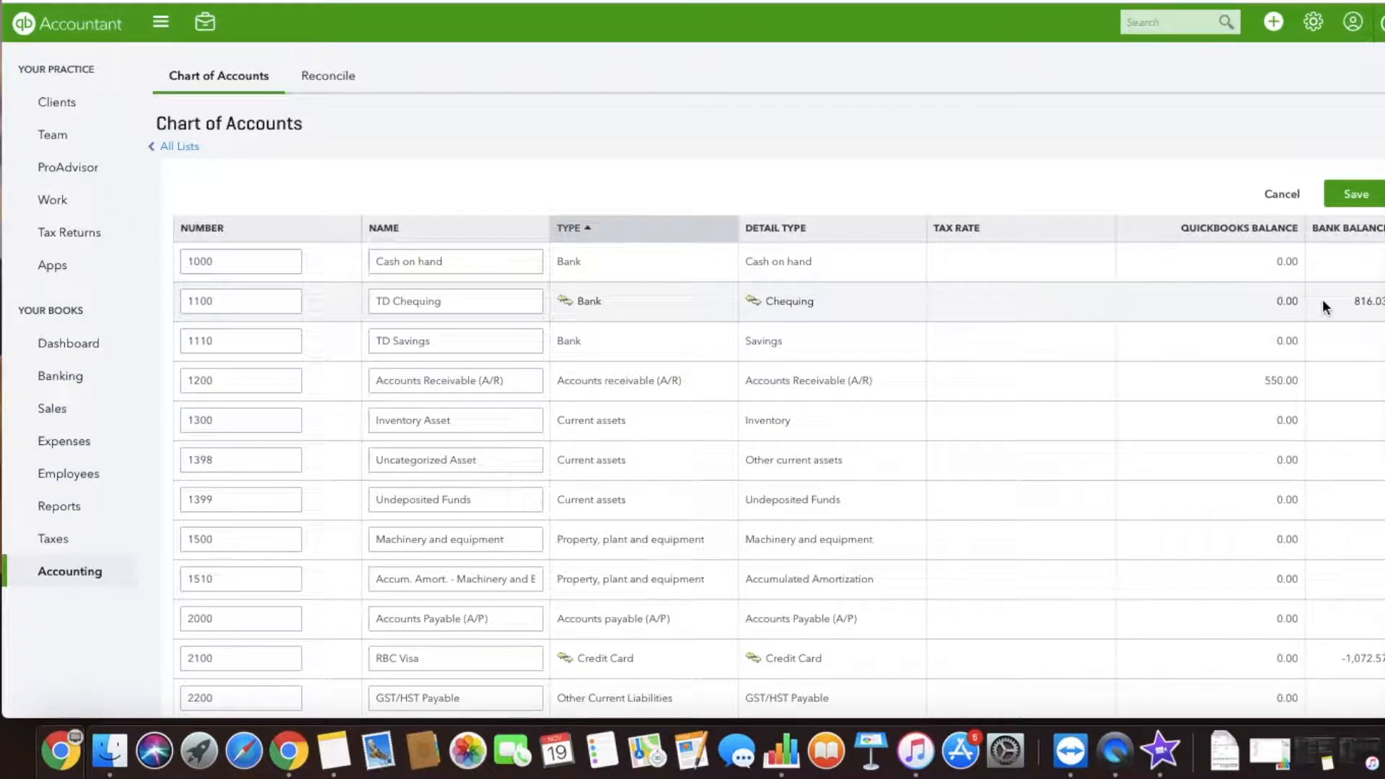
pyautogui.scroll(-15, 1037, 383)
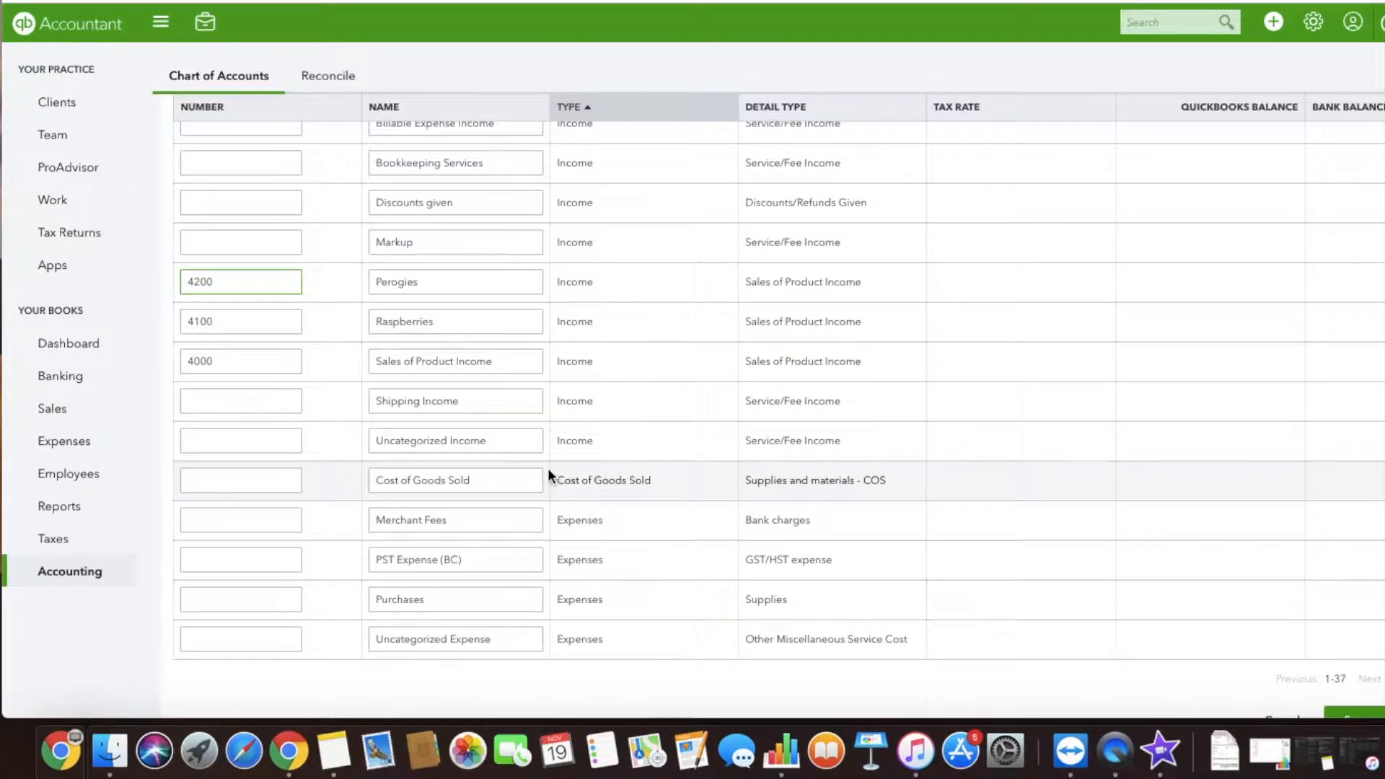
pyautogui.scroll(3, 547, 467)
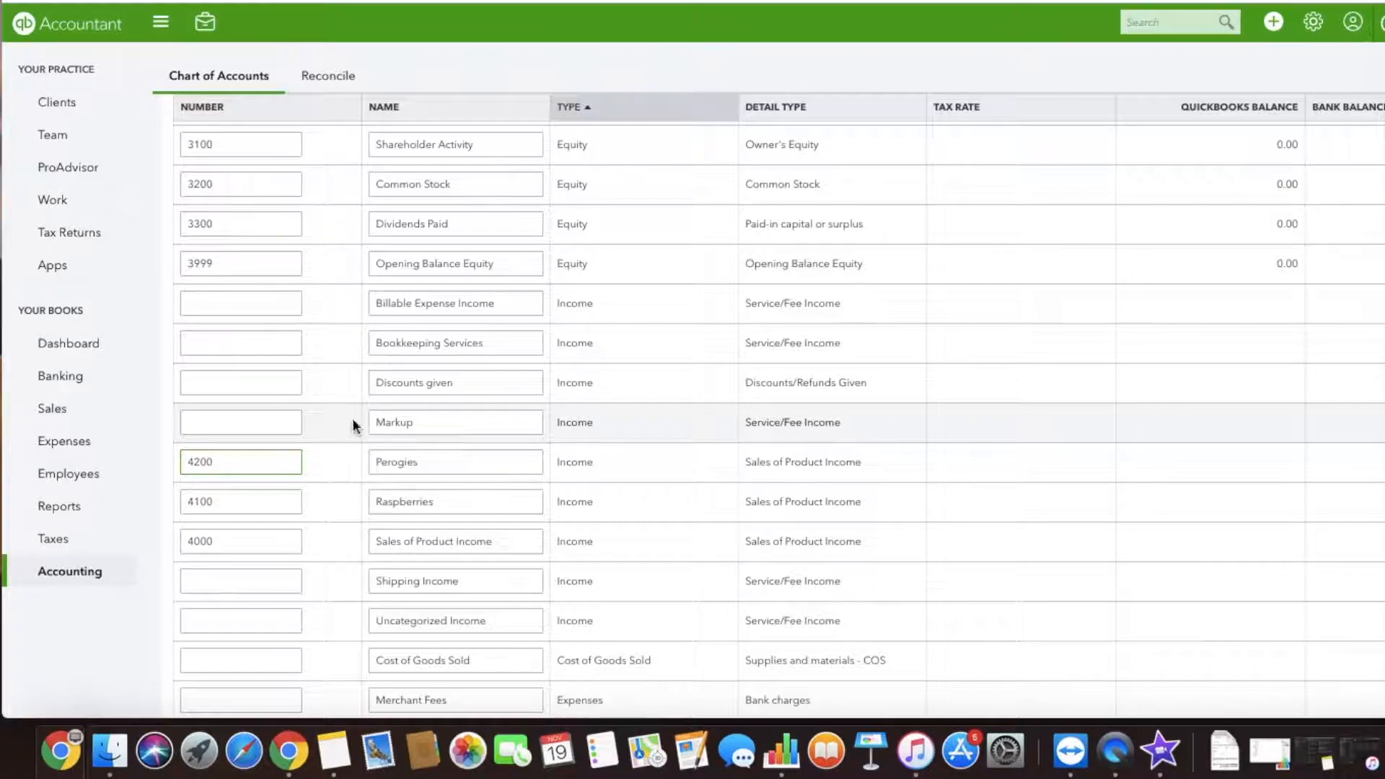
pyautogui.click(207, 343)
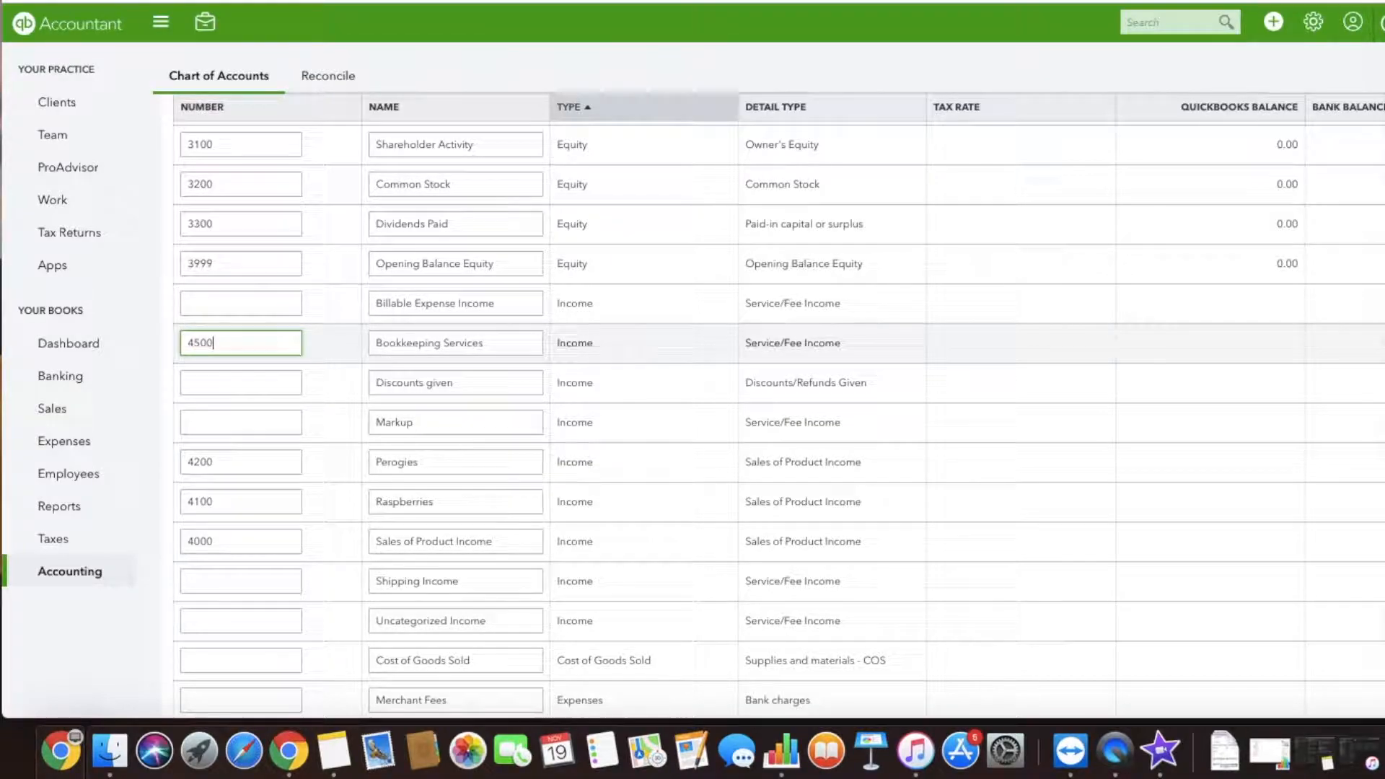
pyautogui.click(196, 375)
pyautogui.write('4600')
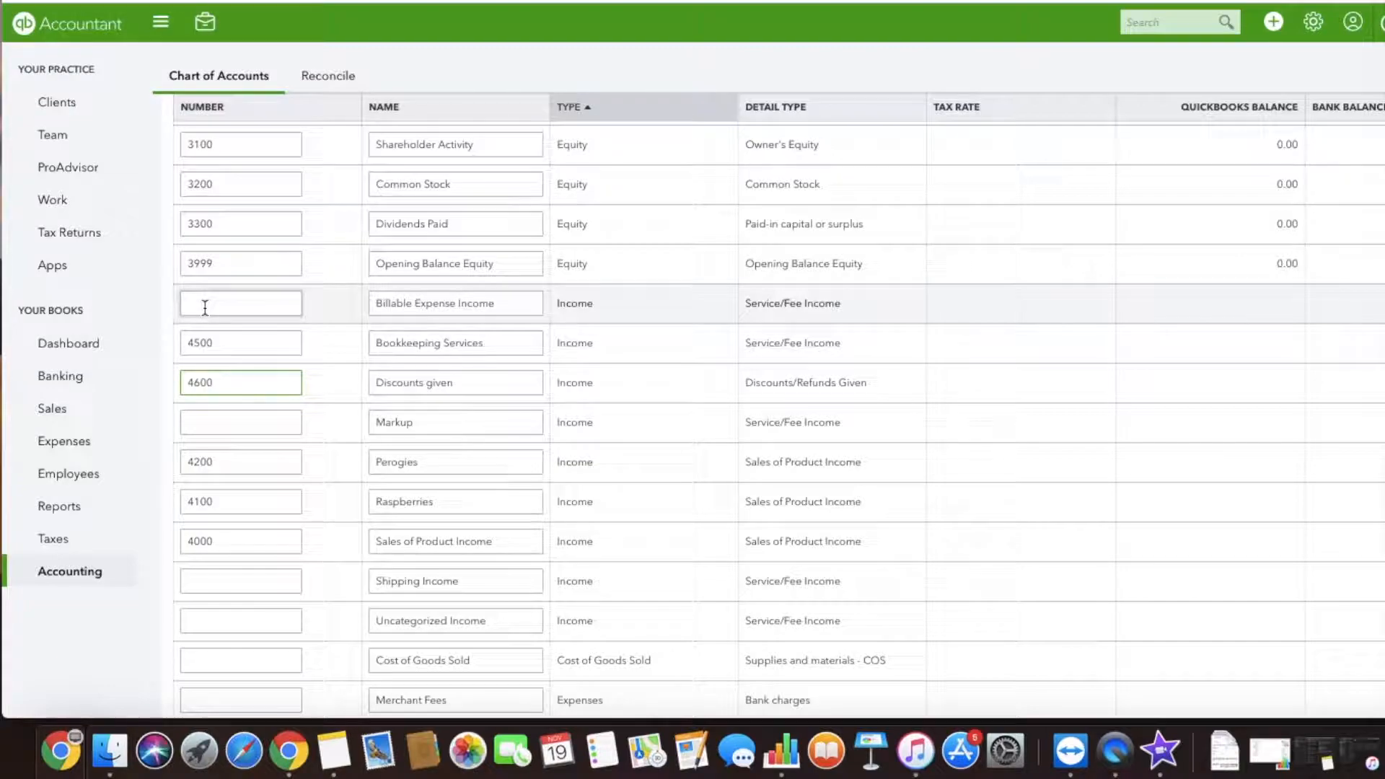
# Number the Billable Expense Income account 4600 and the Markup account 4700.
pyautogui.click(205, 307)
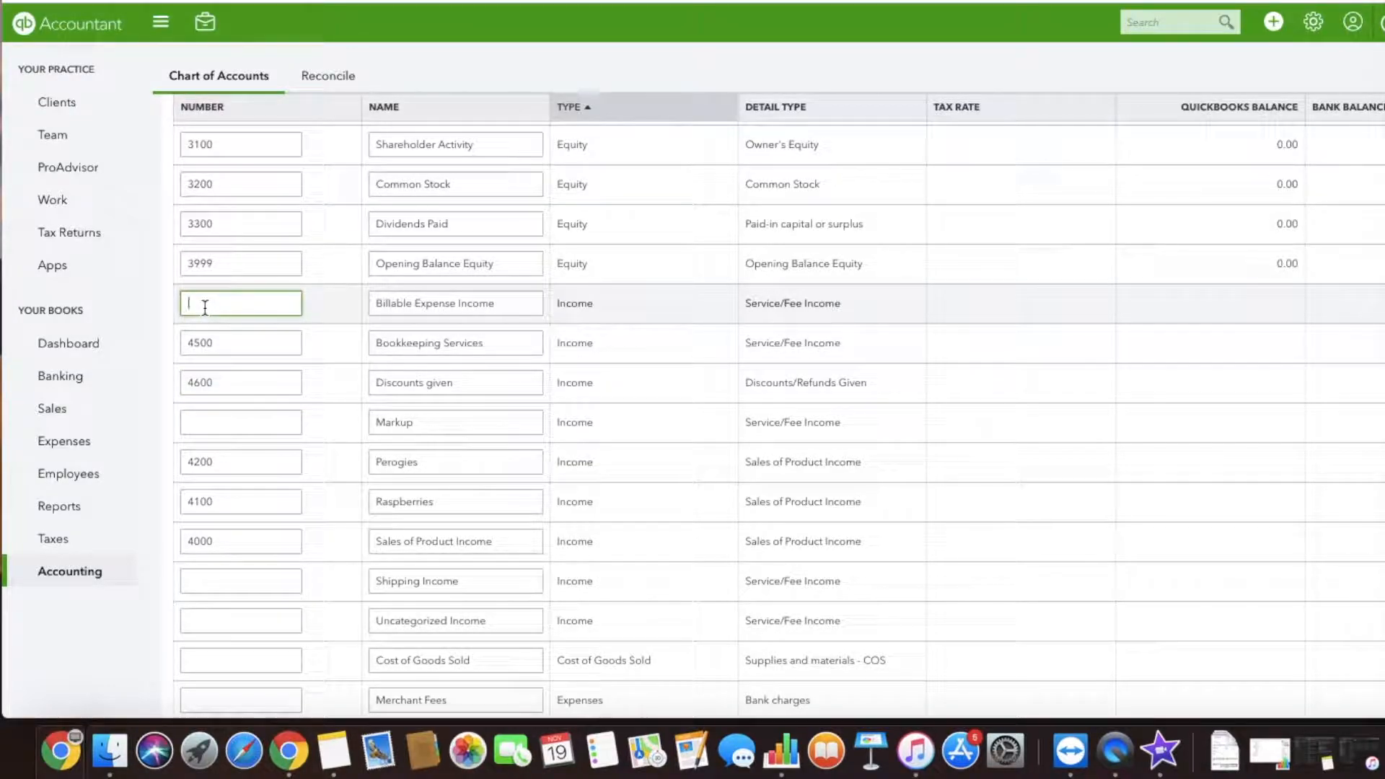
pyautogui.write('4999')
pyautogui.moveTo(167, 303); pyautogui.dragTo(168, 303)
pyautogui.write('4600')
pyautogui.click(217, 422)
pyautogui.write('470')
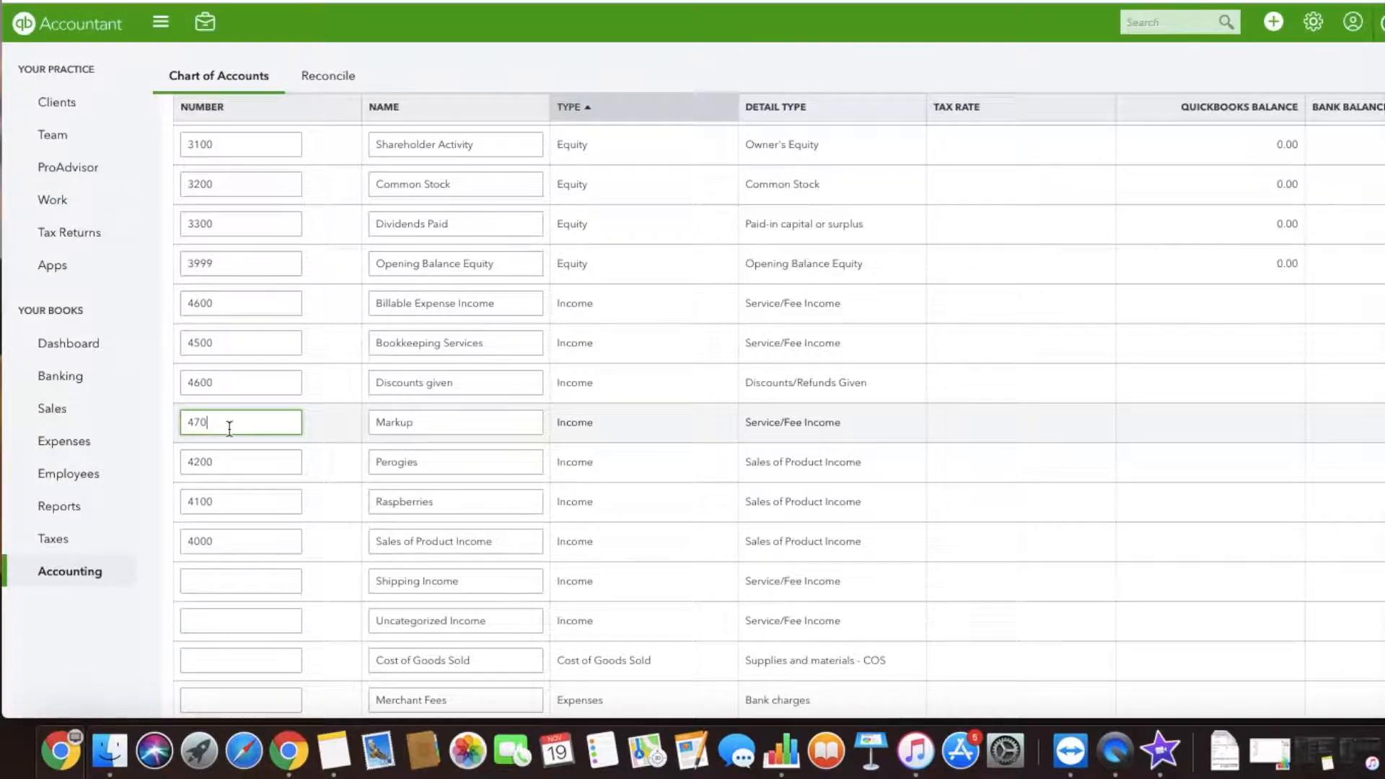
# Number Shipping Income 4300 and Uncategorized Income 4999, and try to save the account numbers.
pyautogui.click(200, 582)
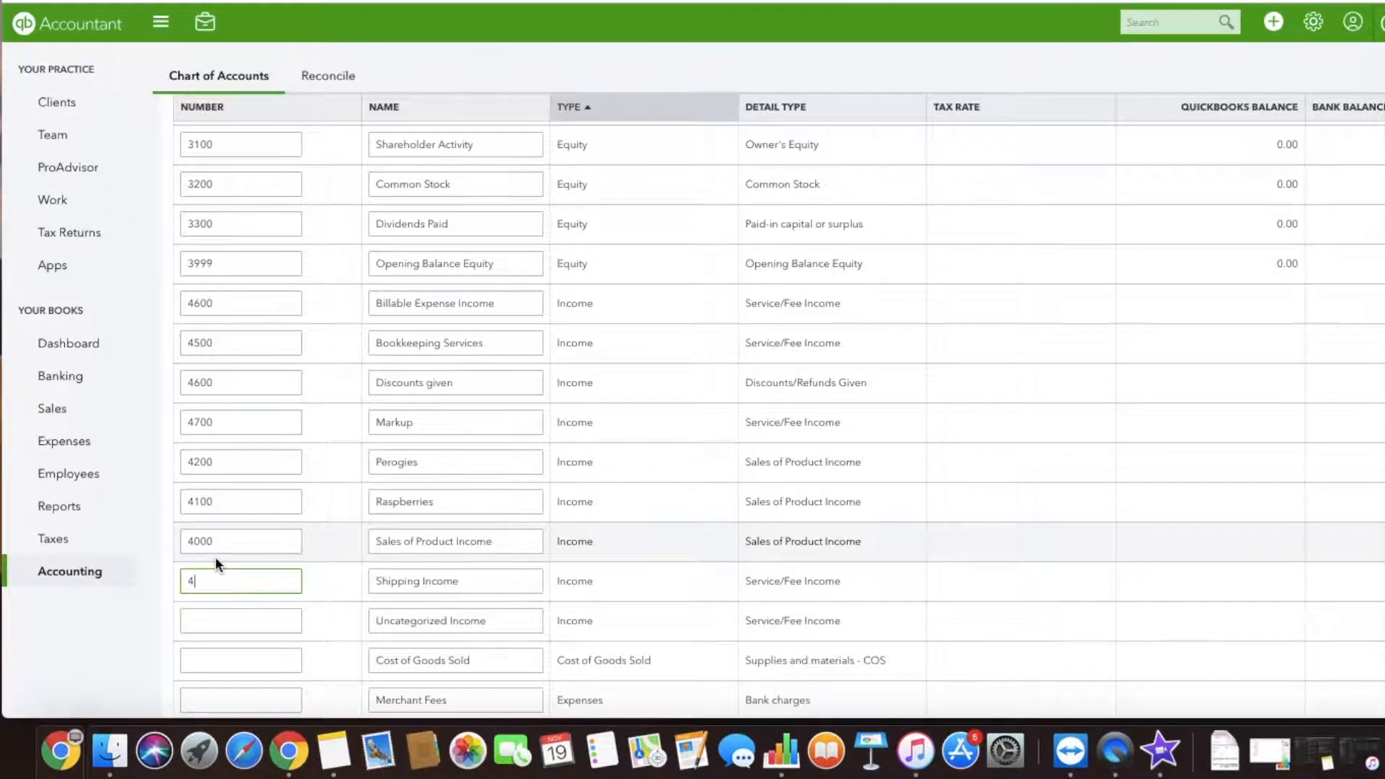
pyautogui.write('4300')
pyautogui.click(214, 615)
pyautogui.write('4999')
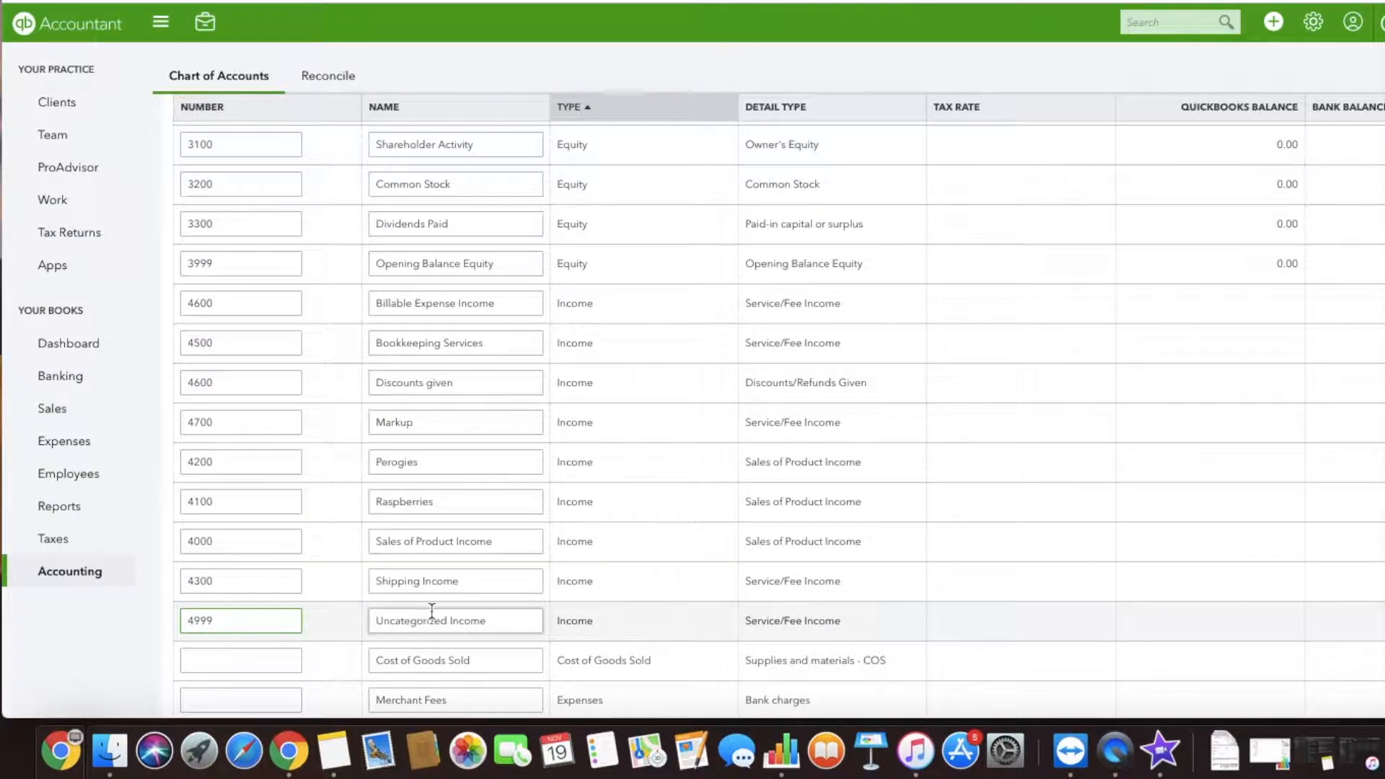
pyautogui.scroll(10, 1236, 335)
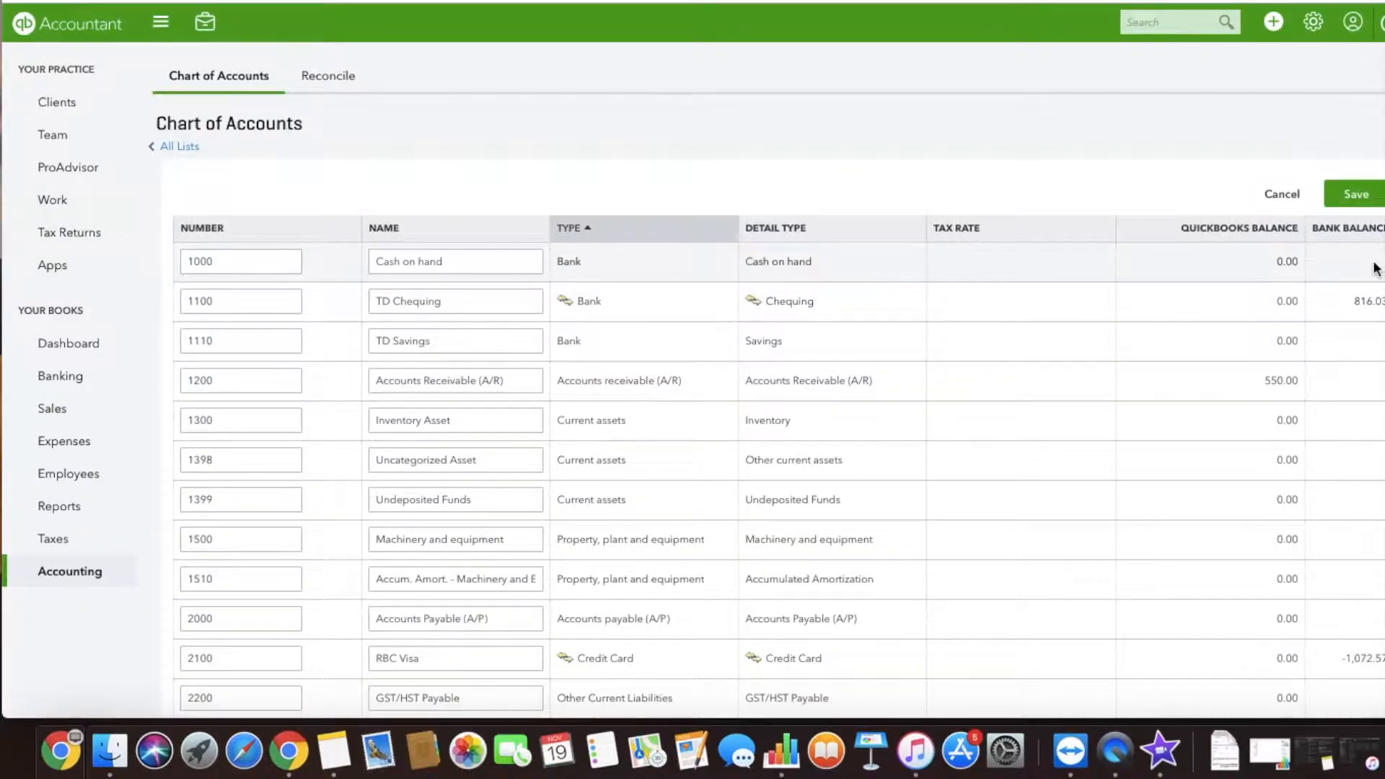
pyautogui.click(1356, 194)
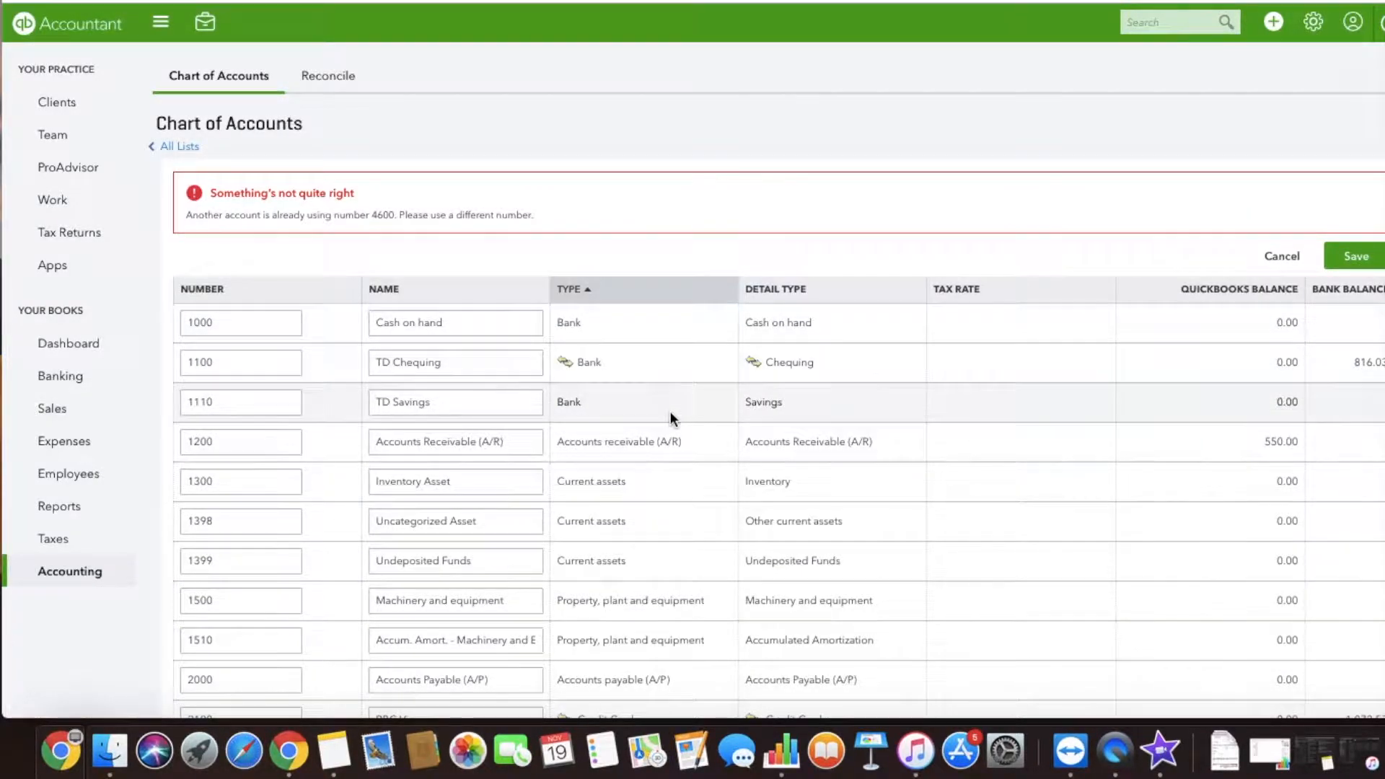
# Change the Billable Expense Income number to 4400 and save the chart of accounts.
pyautogui.scroll(-10, 669, 411)
pyautogui.scroll(-3, 660, 442)
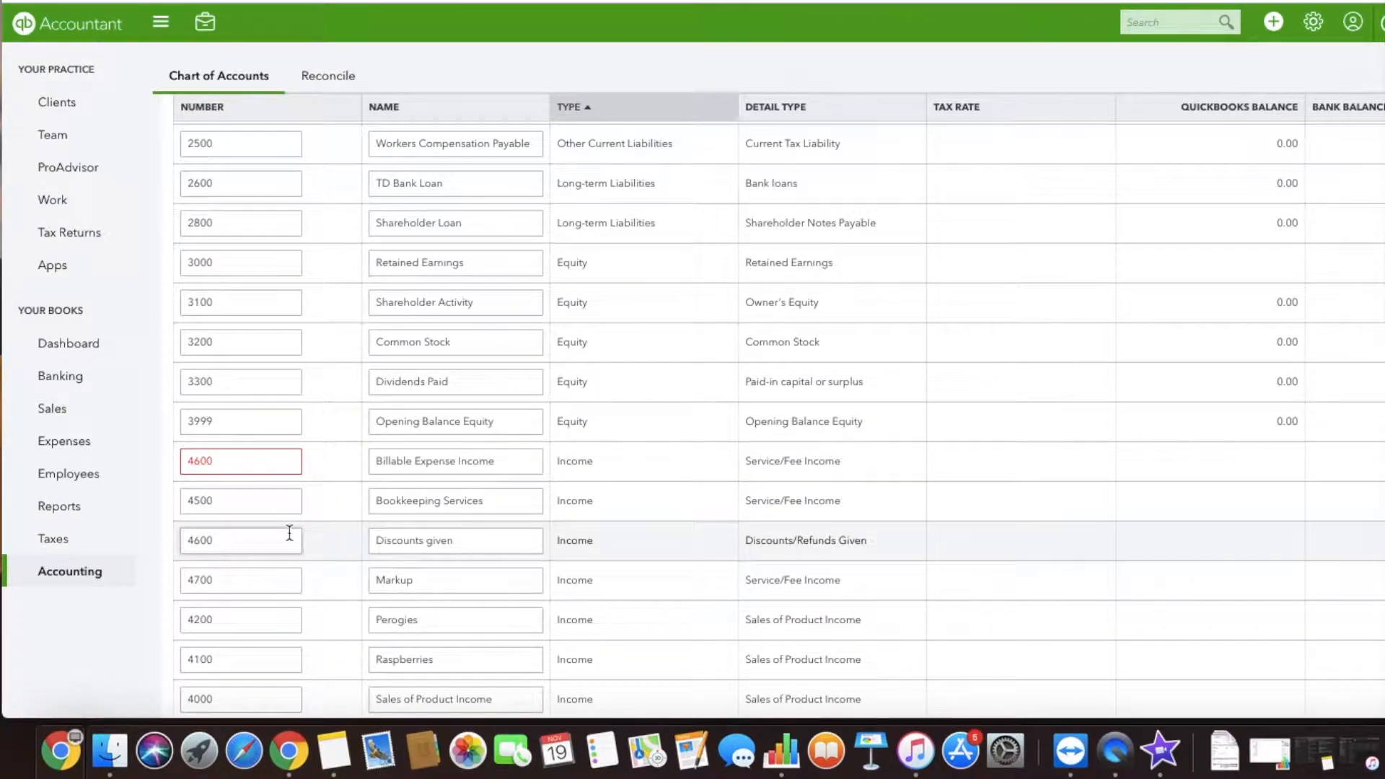
pyautogui.scroll(-1, 250, 549)
pyautogui.click(229, 435)
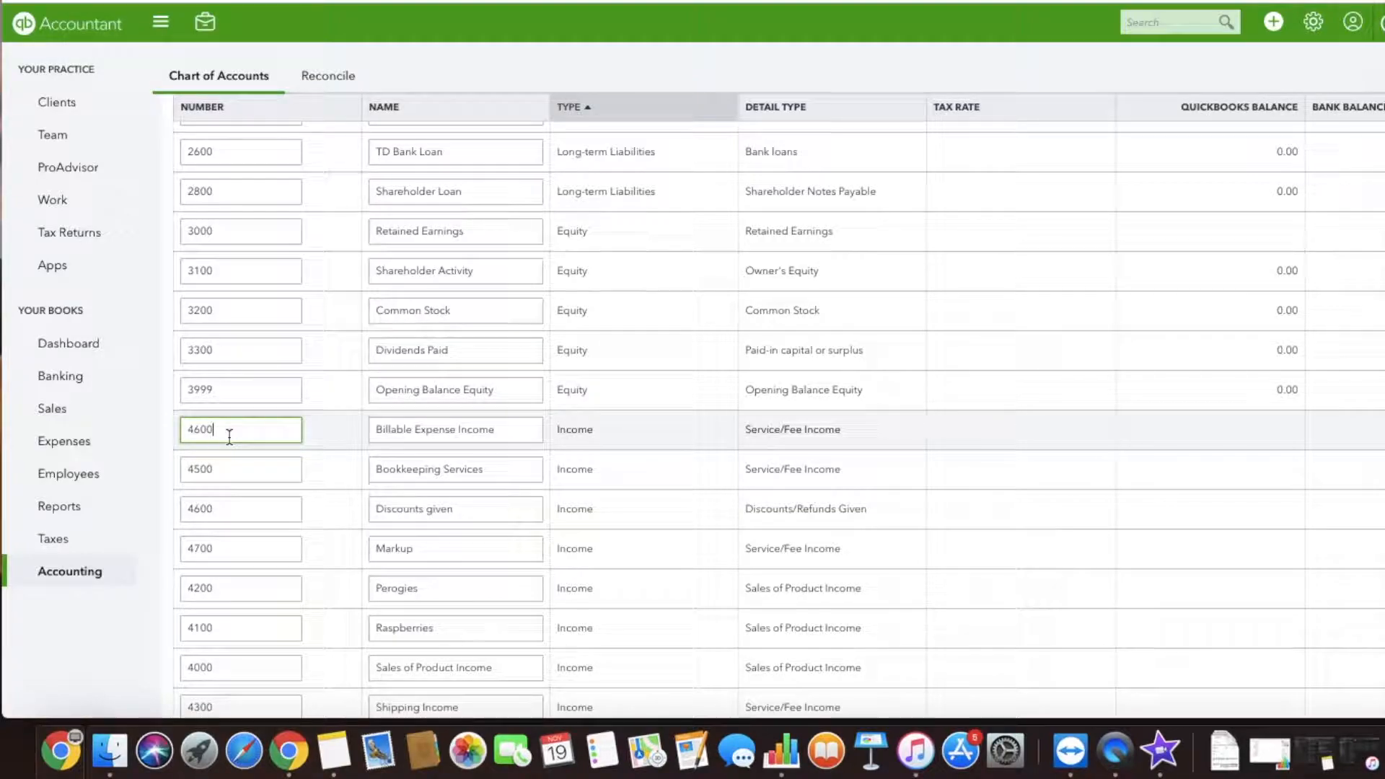
pyautogui.moveTo(116, 437)
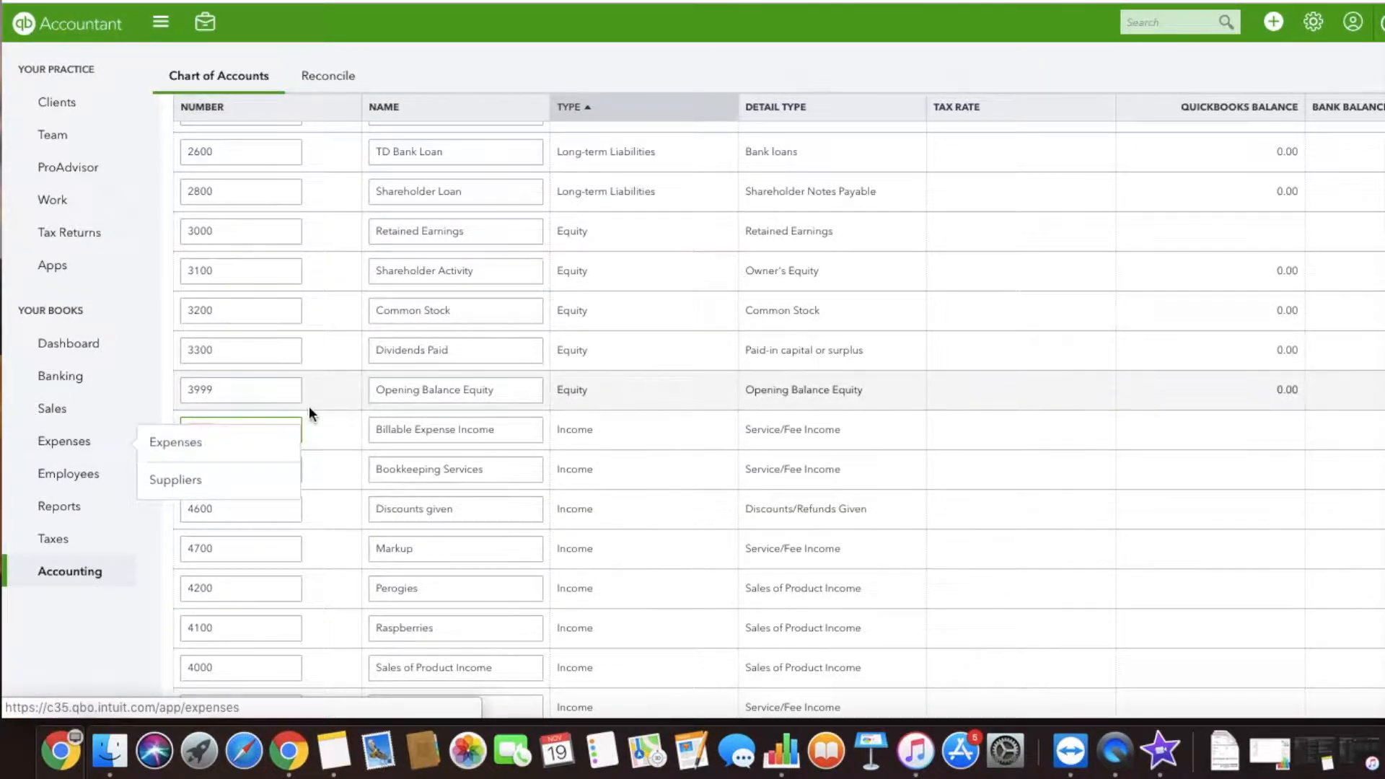
pyautogui.write('4400')
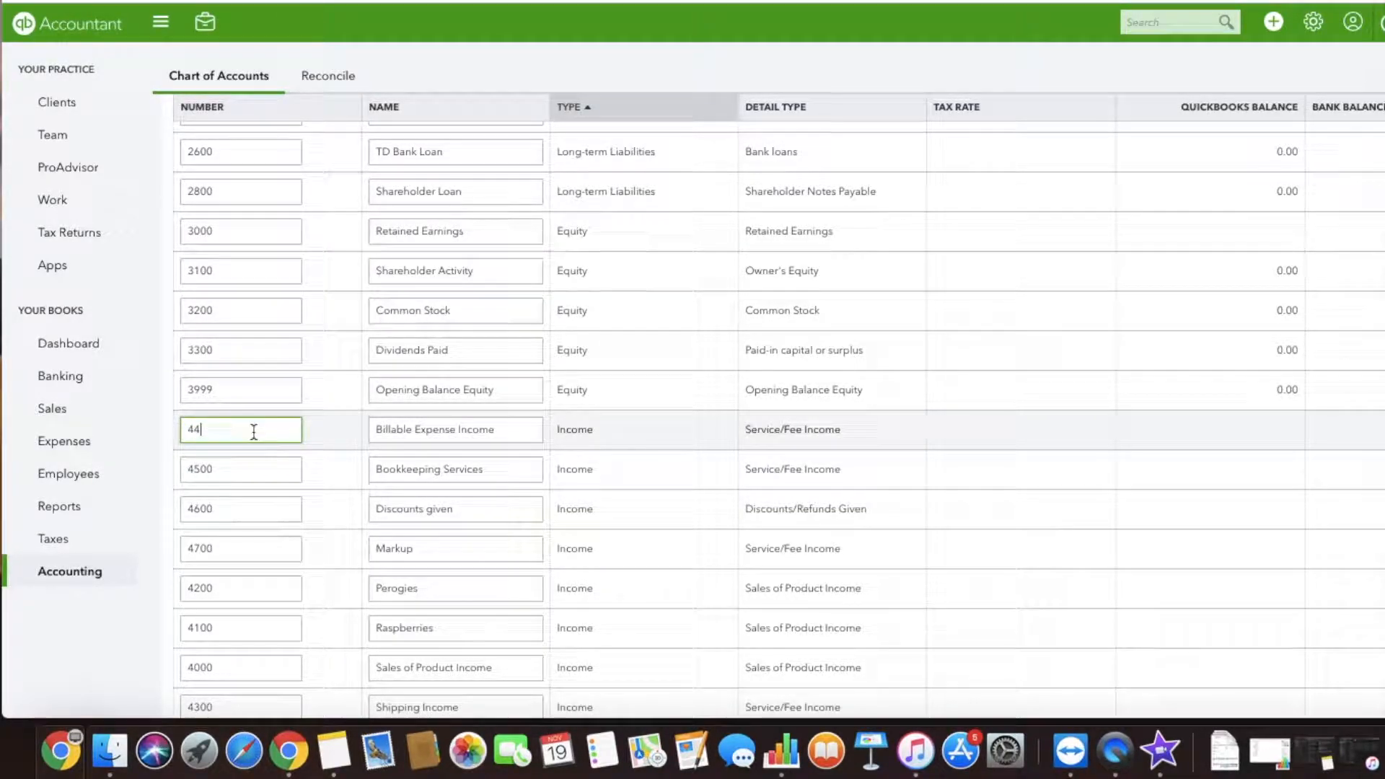
pyautogui.scroll(-3, 488, 567)
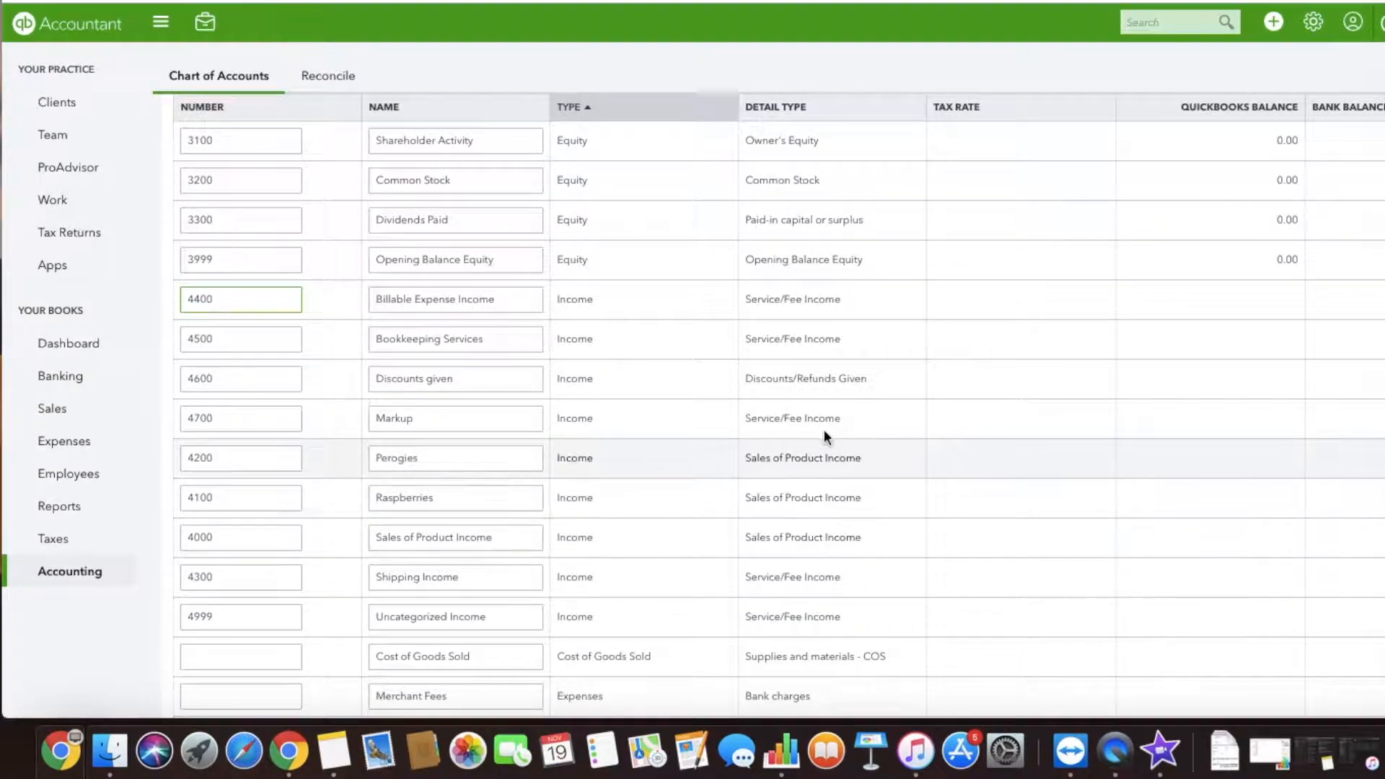
pyautogui.scroll(20, 1267, 284)
pyautogui.click(1356, 257)
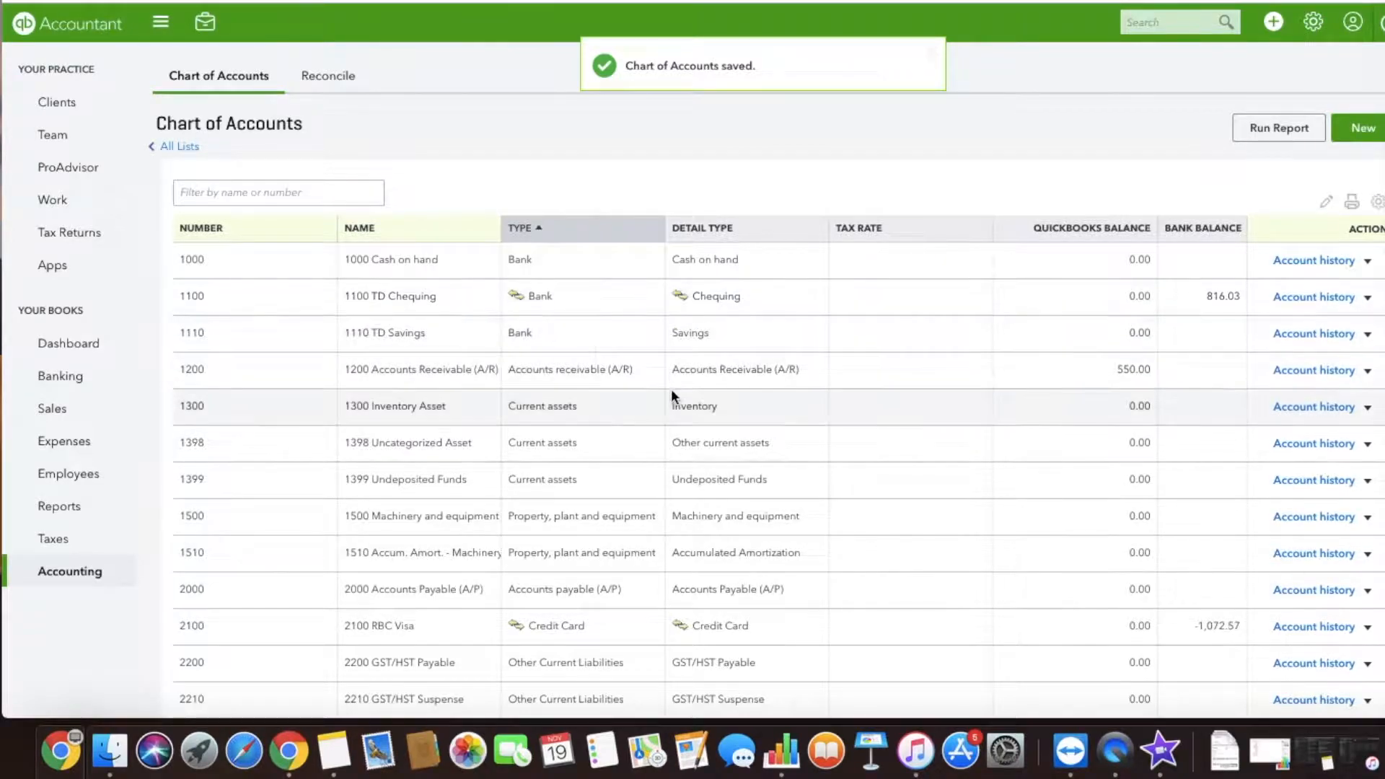
# Open the 4100 Raspberries account for editing and mark it as a sub-account.
pyautogui.scroll(-20, 671, 390)
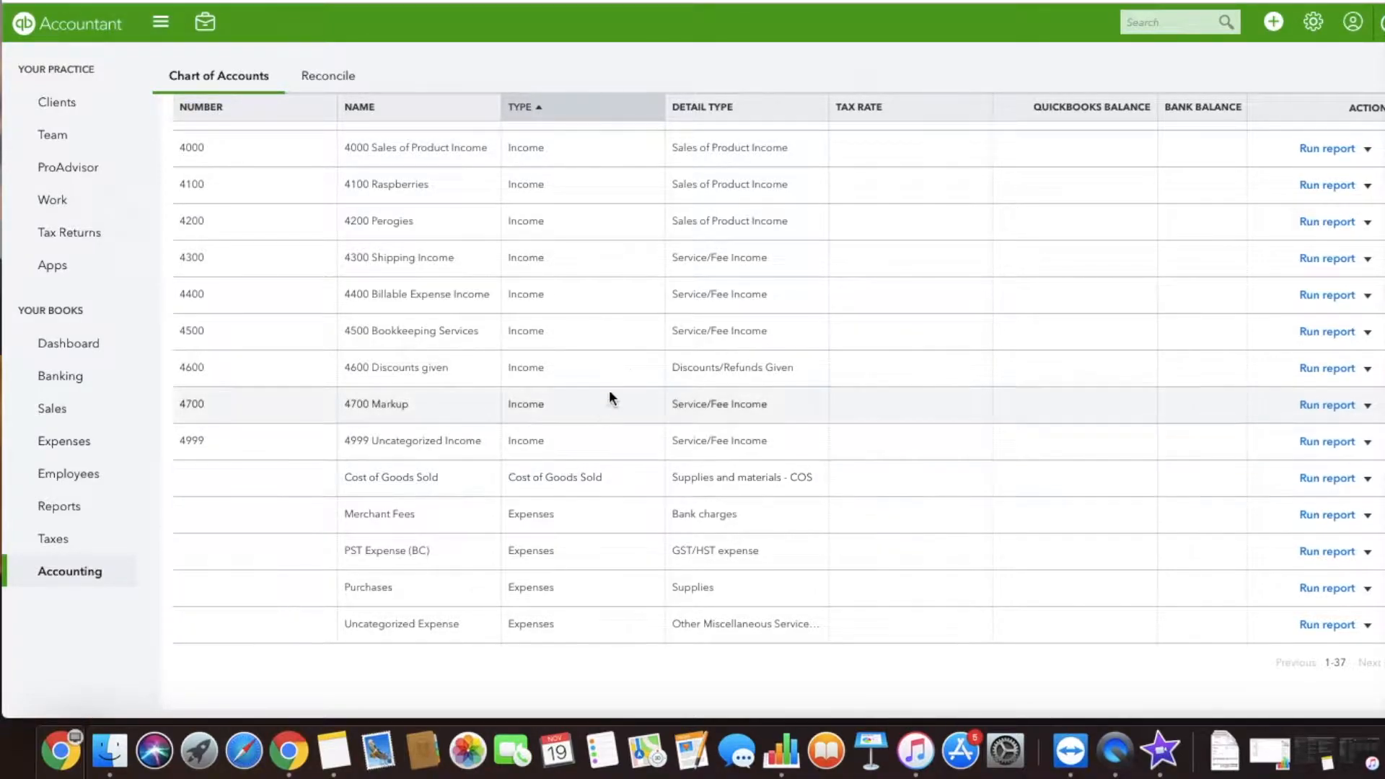
pyautogui.scroll(2, 647, 352)
pyautogui.scroll(1, 648, 349)
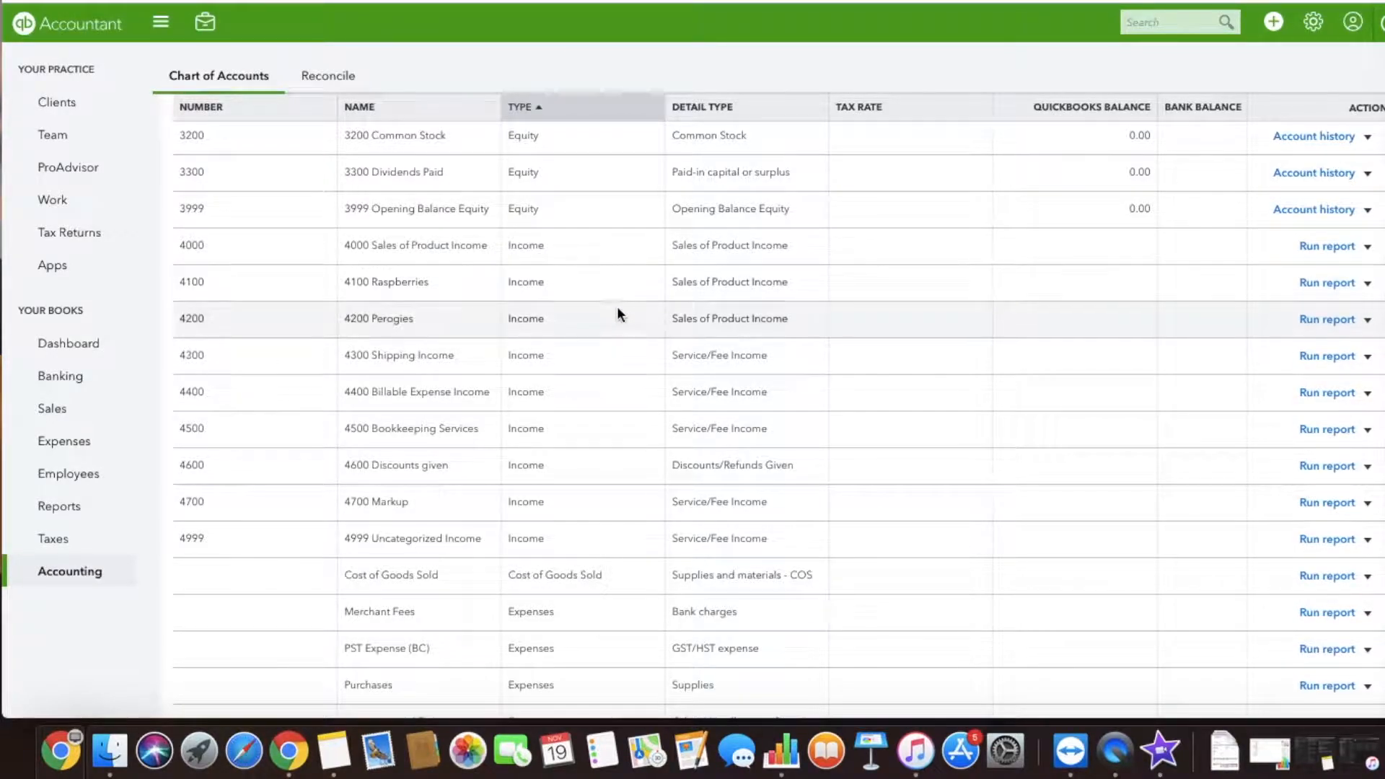
pyautogui.click(1367, 282)
pyautogui.click(1273, 323)
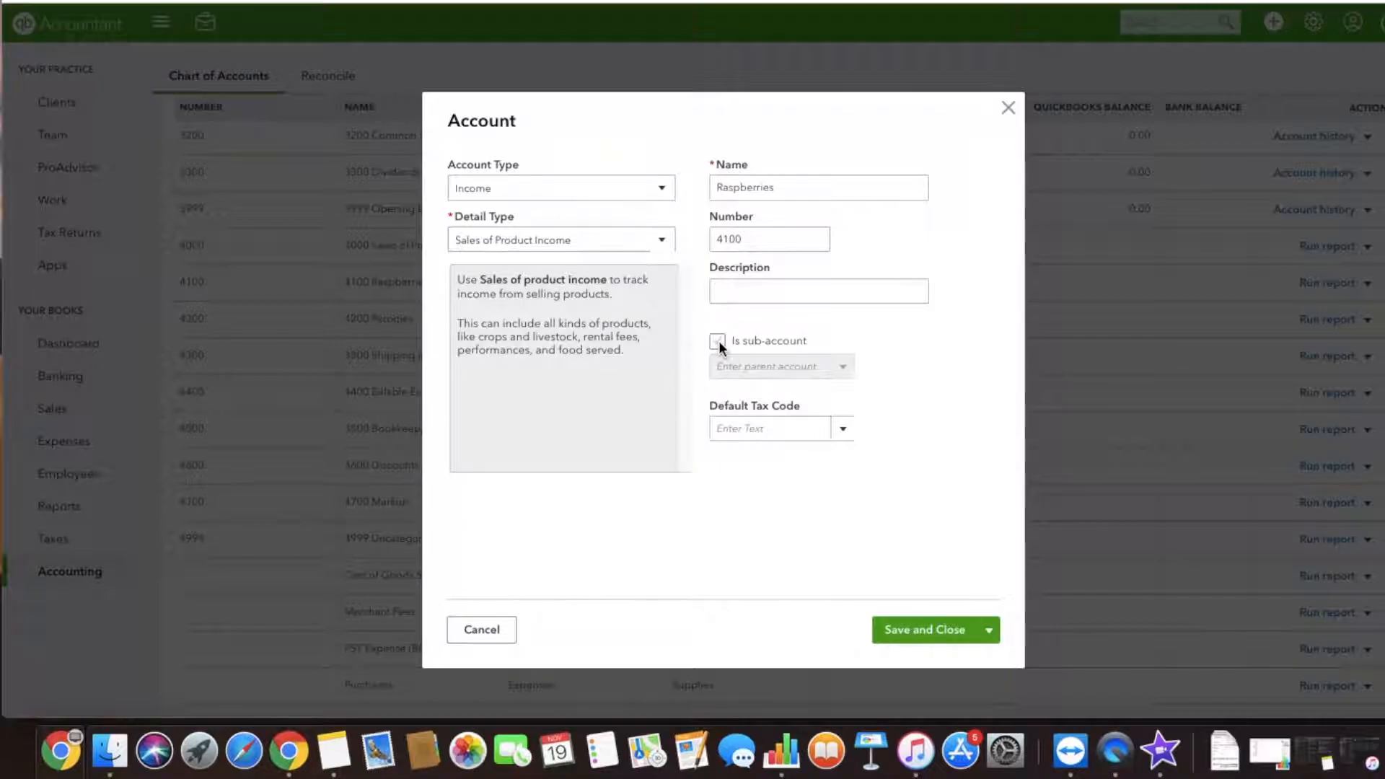
pyautogui.click(717, 341)
# Set Sales of Product Income as the parent account of Raspberries and save the account.
pyautogui.click(721, 367)
pyautogui.write('4000')
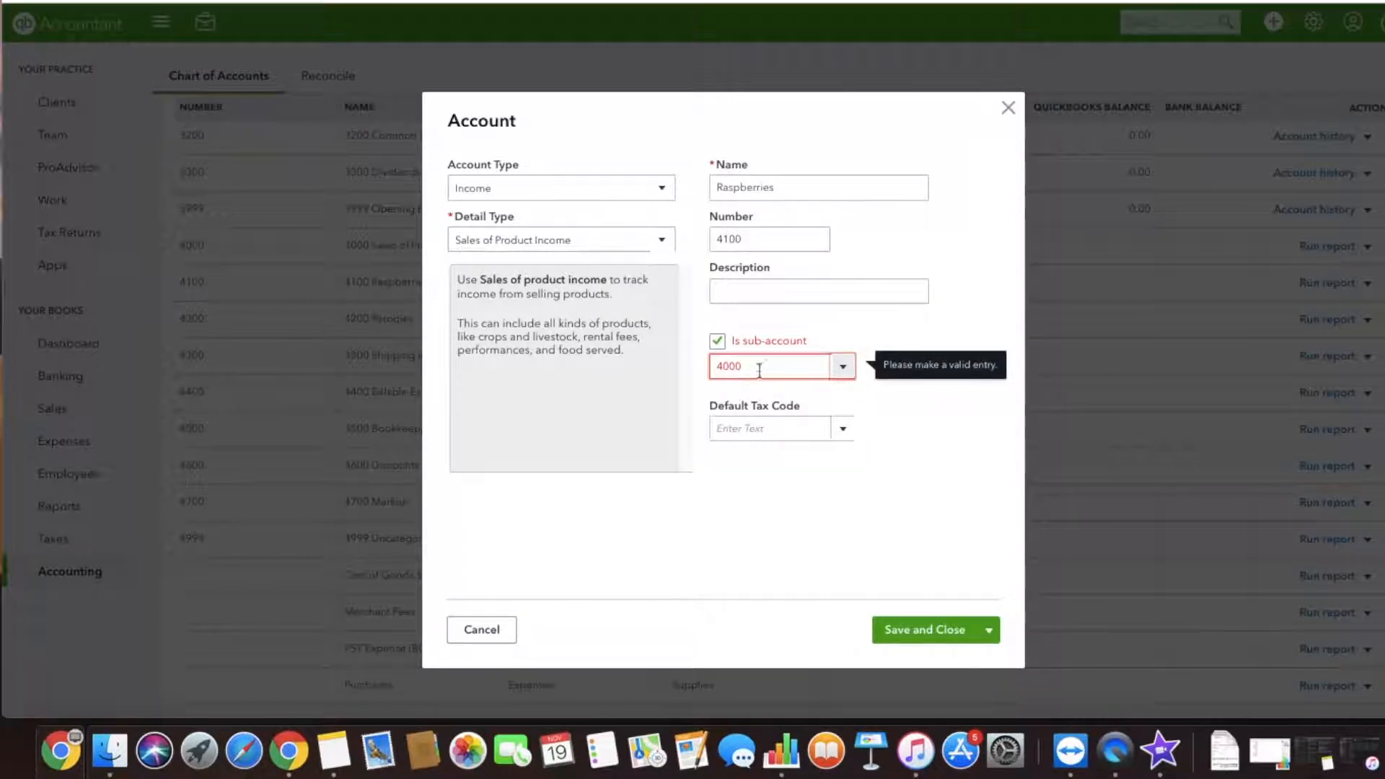
pyautogui.click(842, 367)
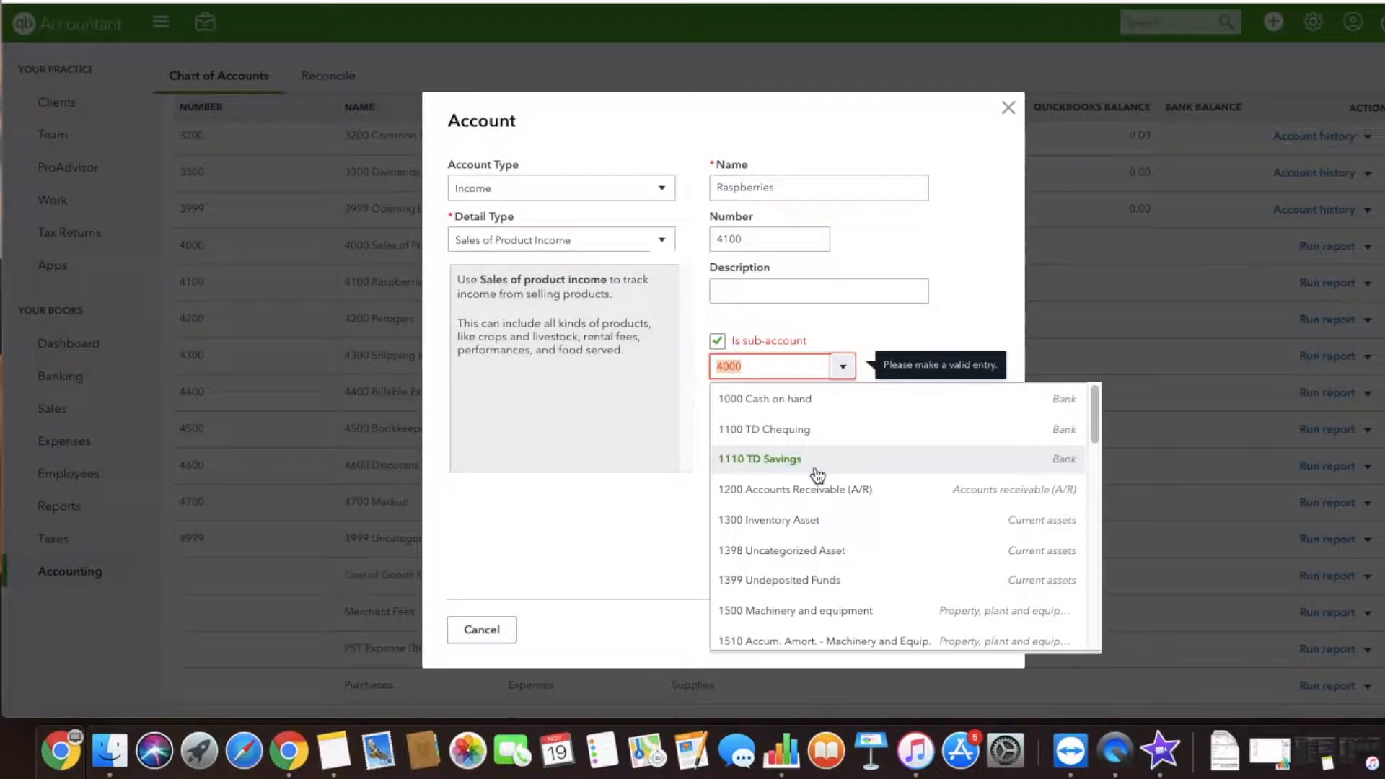
pyautogui.scroll(-5, 816, 477)
pyautogui.scroll(-5, 816, 477)
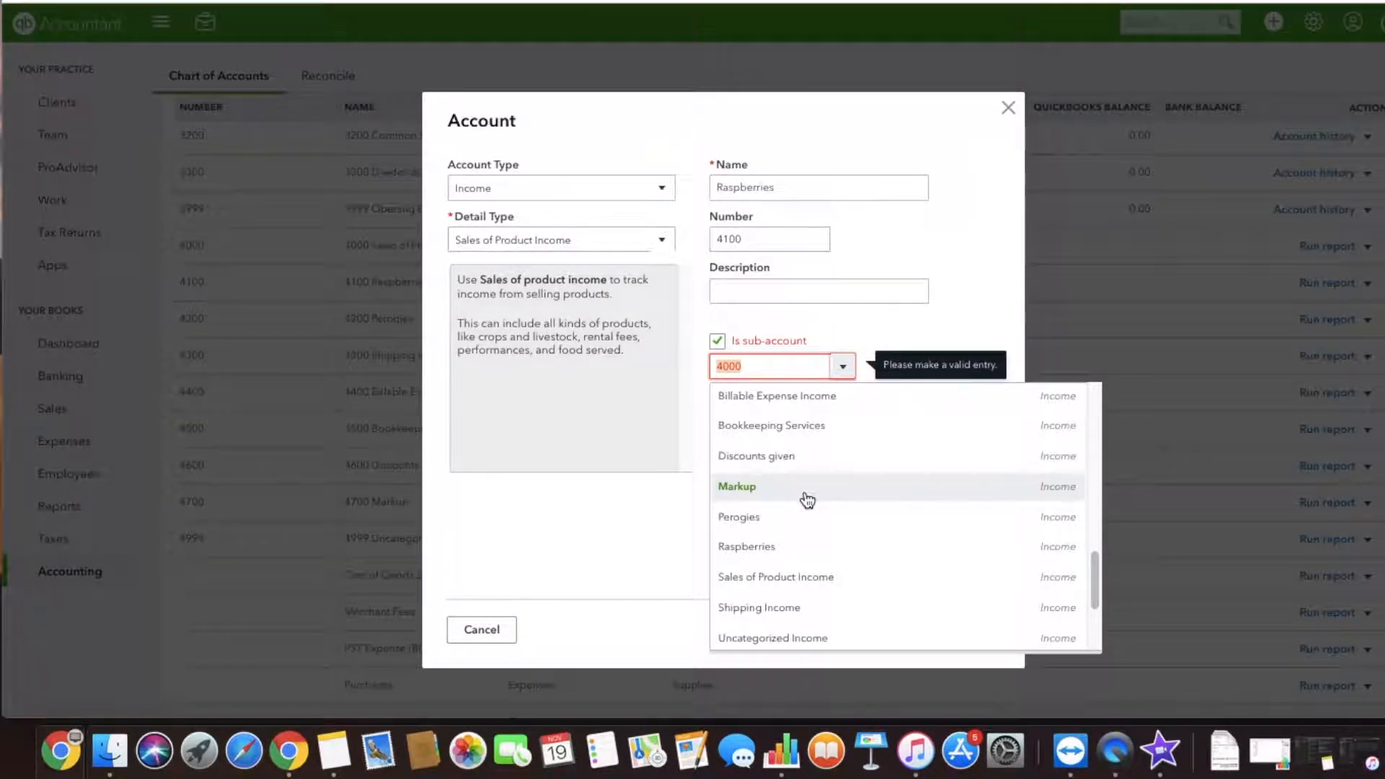
pyautogui.scroll(-3, 807, 500)
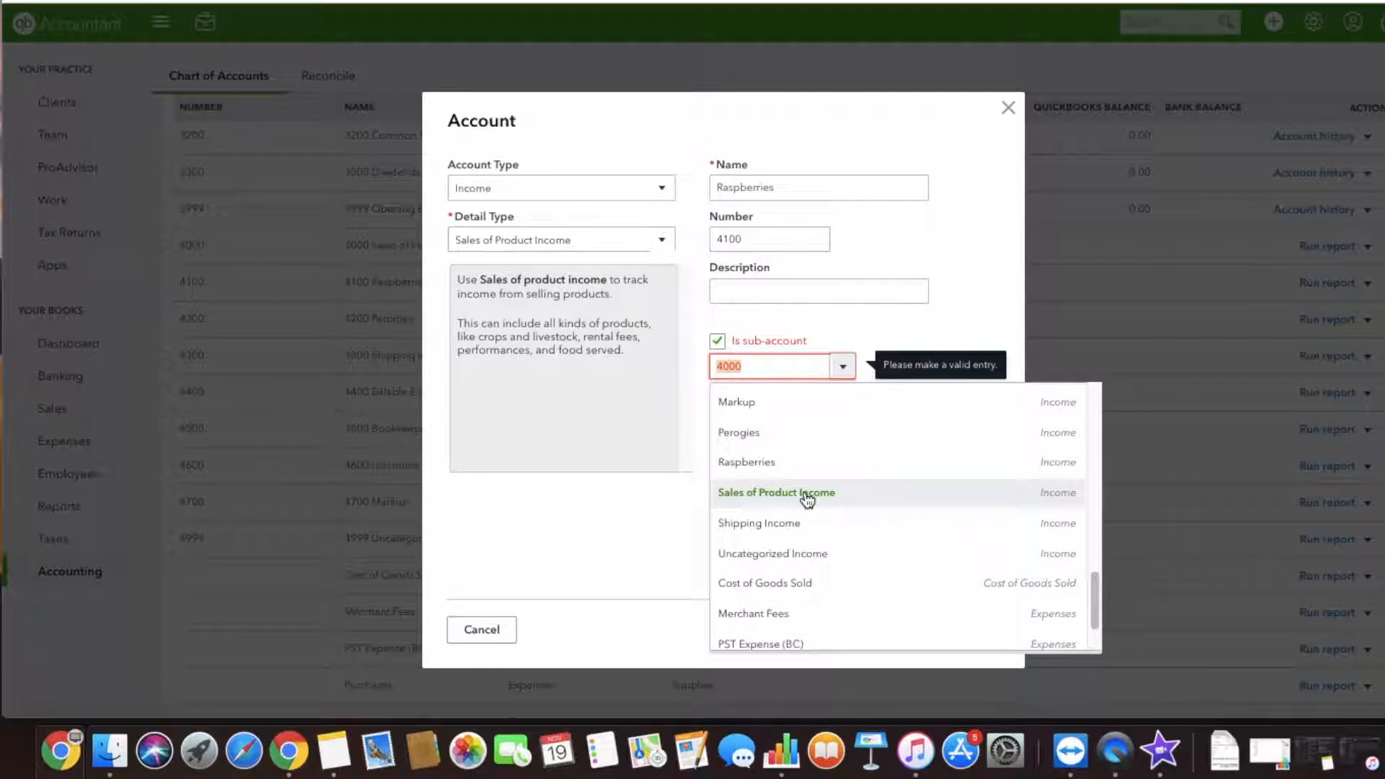
pyautogui.scroll(4, 807, 501)
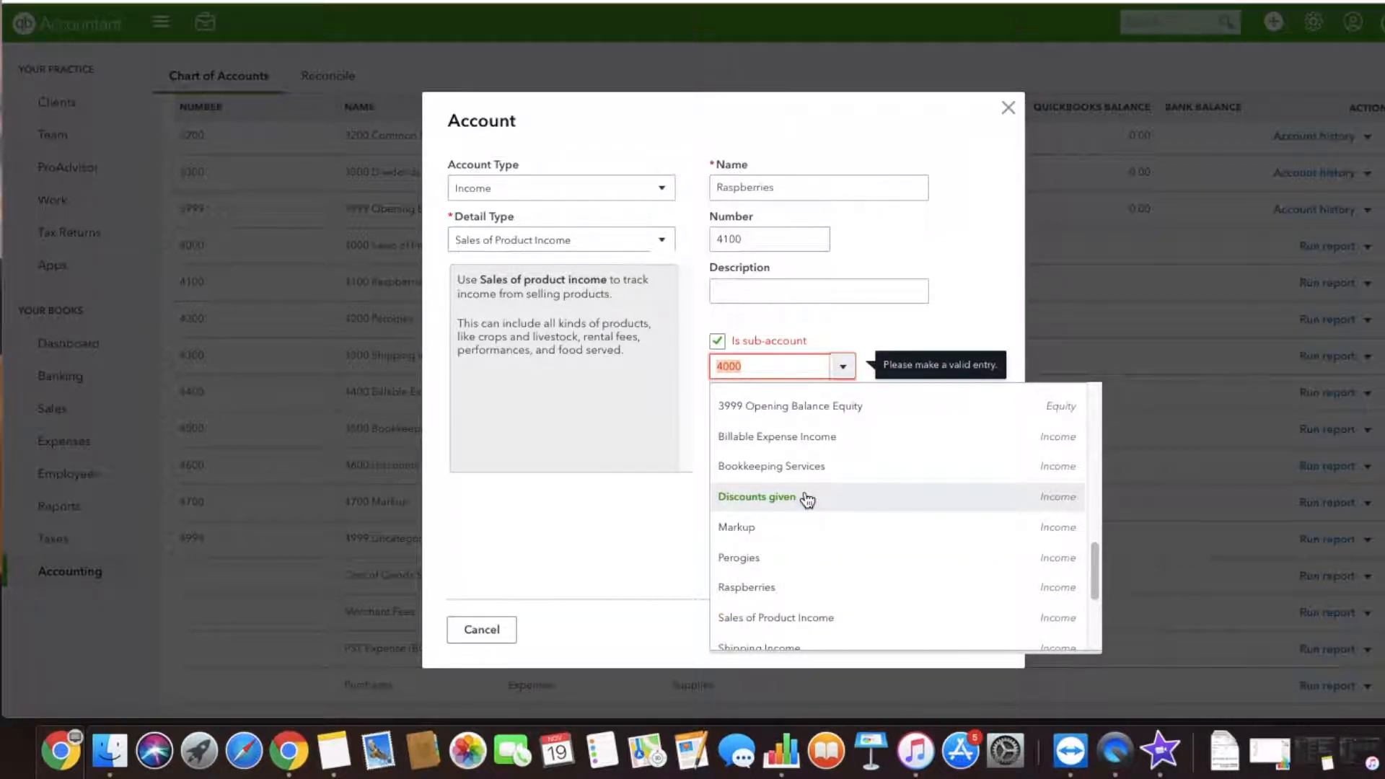
pyautogui.click(781, 618)
pyautogui.click(920, 625)
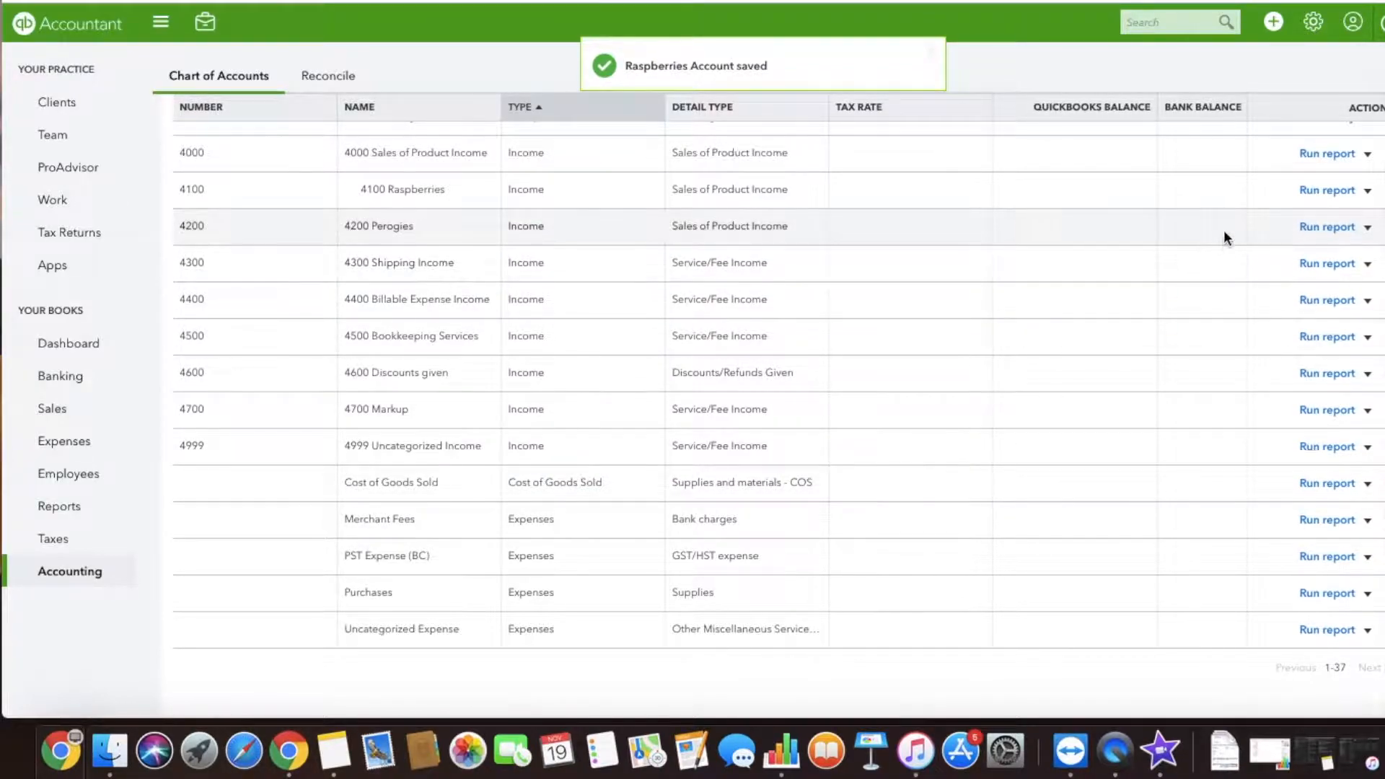
# Edit the 4200 Perogies account to make it a sub-account of Sales of Product Income, and save it.
pyautogui.click(1368, 228)
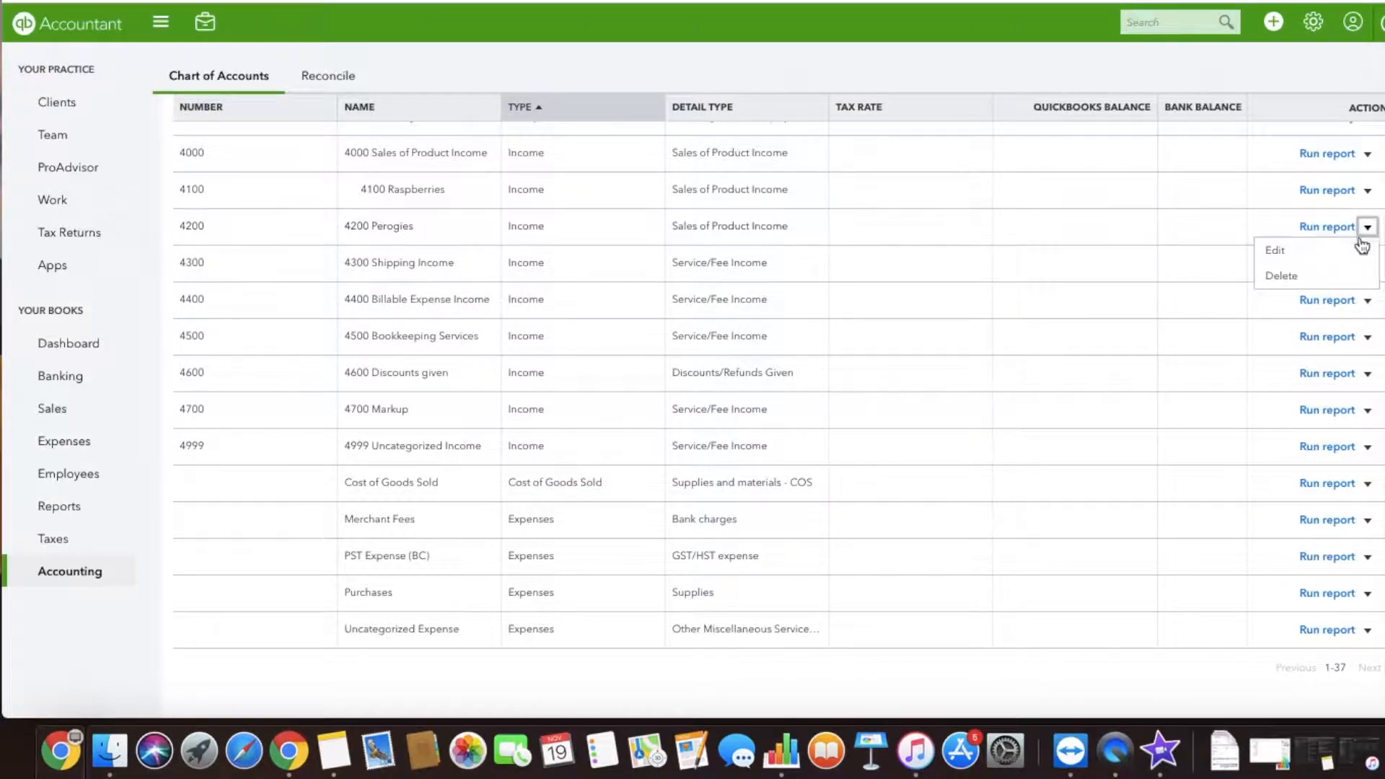
pyautogui.click(1350, 251)
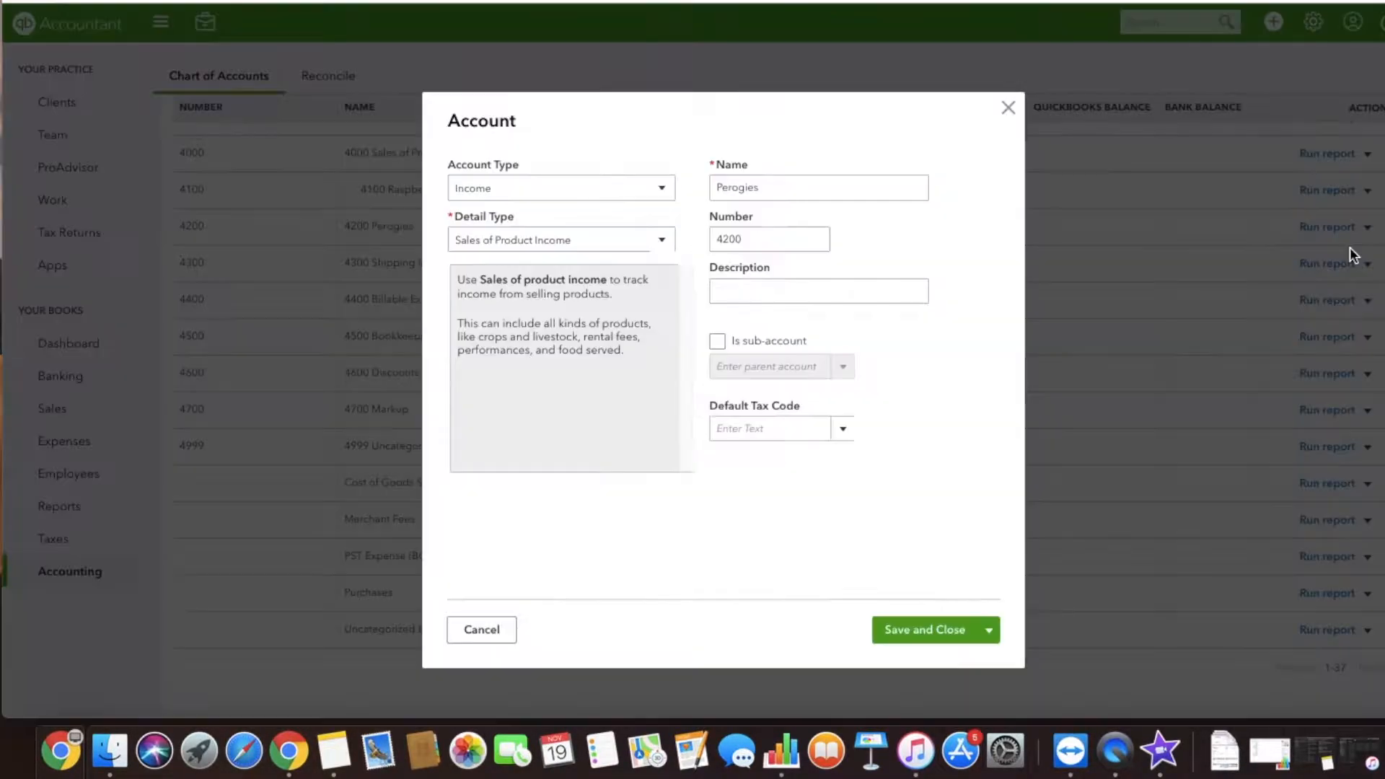
pyautogui.click(716, 348)
pyautogui.write('400')
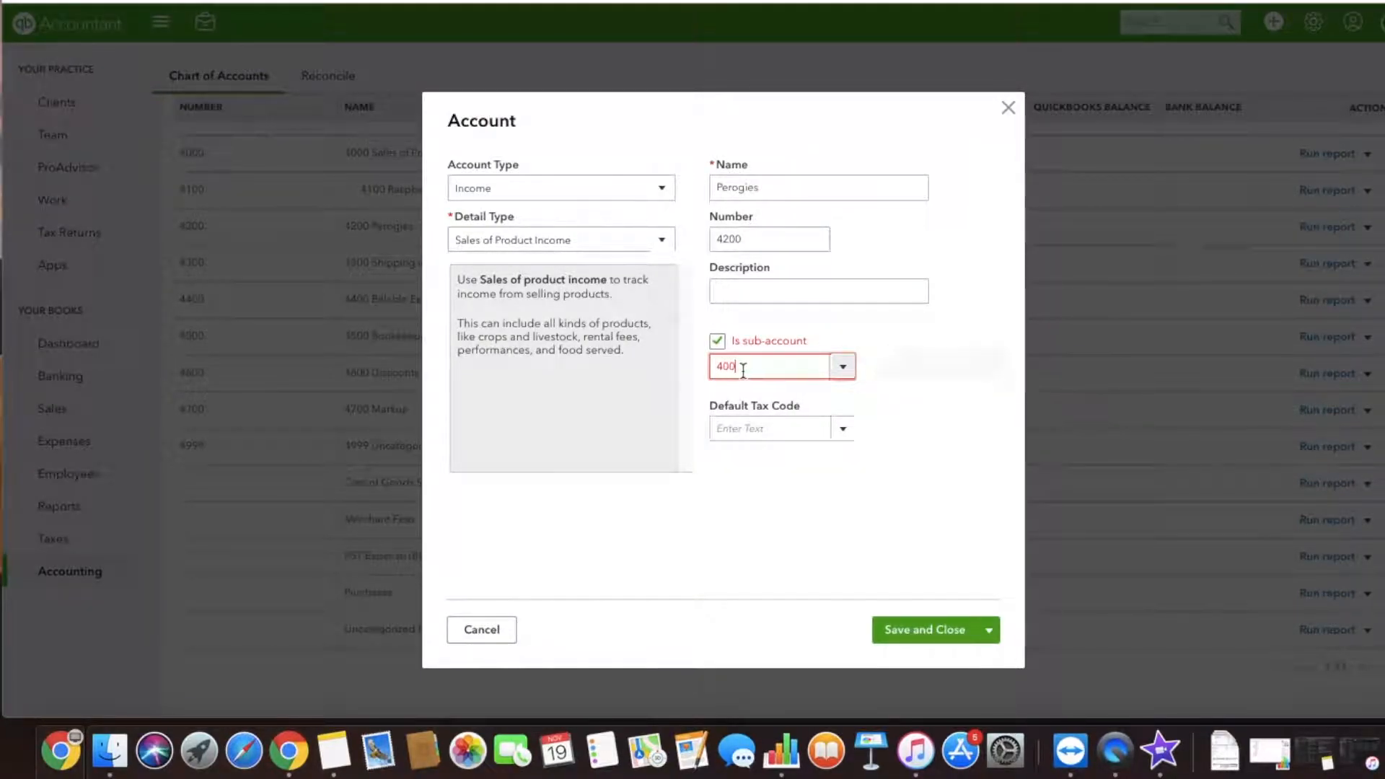
pyautogui.click(842, 367)
pyautogui.scroll(-5, 841, 490)
pyautogui.scroll(1, 843, 496)
pyautogui.scroll(-2, 837, 496)
pyautogui.click(817, 624)
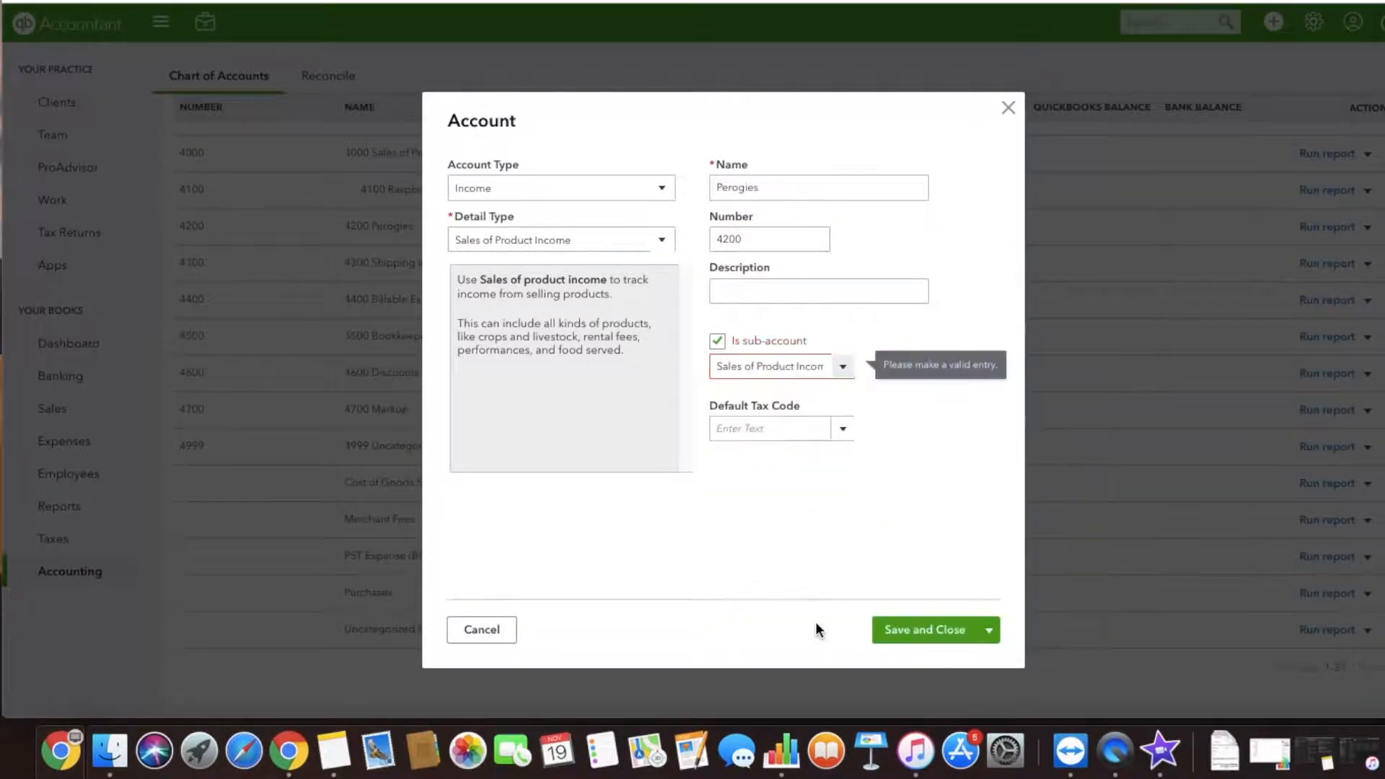
pyautogui.click(913, 630)
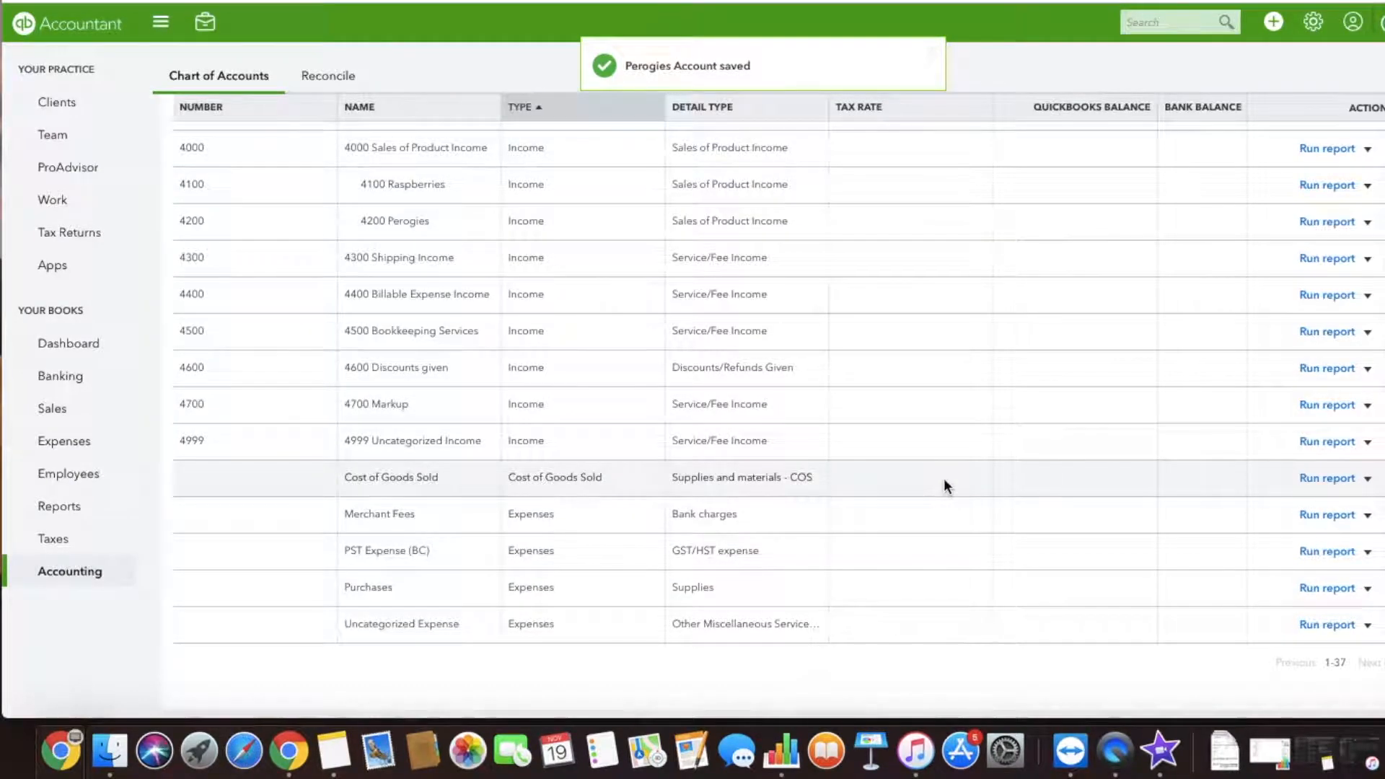
# Start a new account with account type Cost of Goods Sold and detail type Cost of Labour - COS.
pyautogui.scroll(10, 1201, 400)
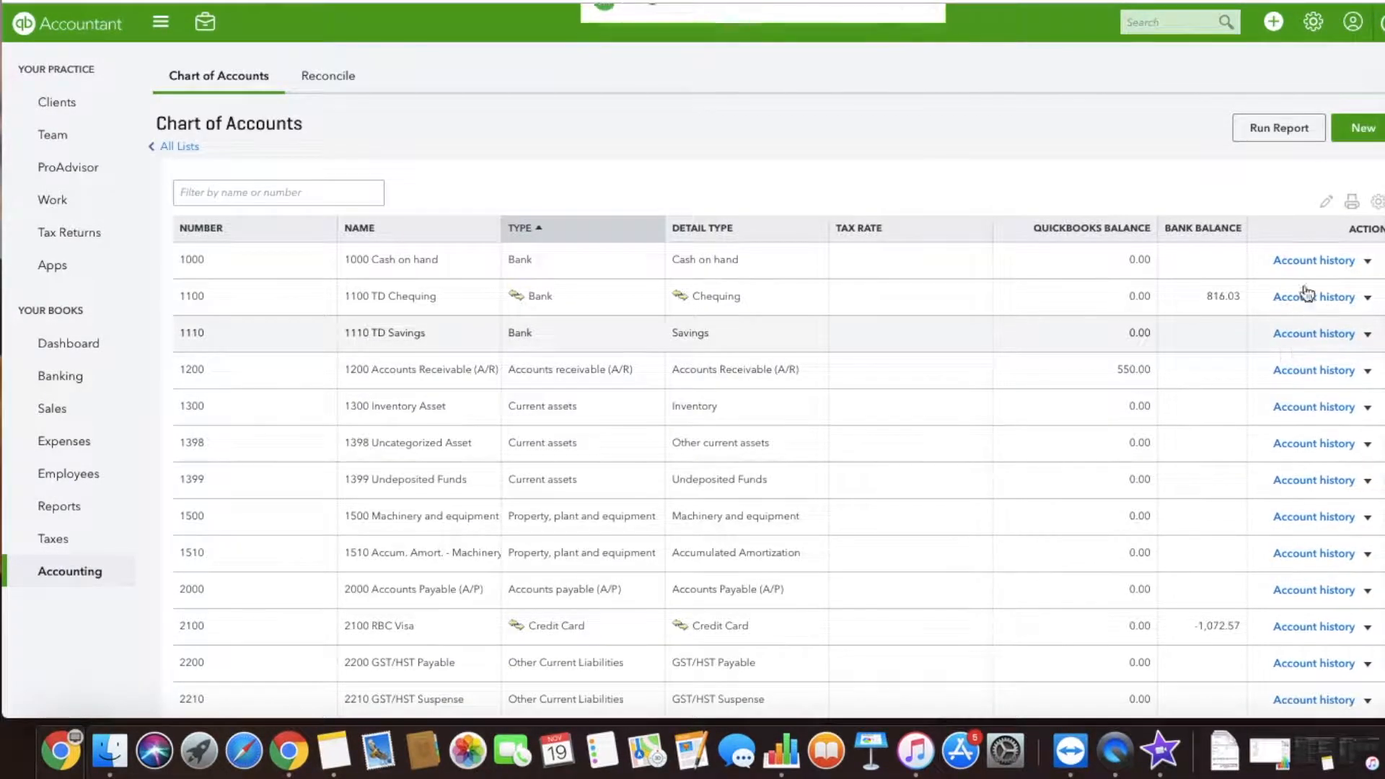
pyautogui.click(1363, 128)
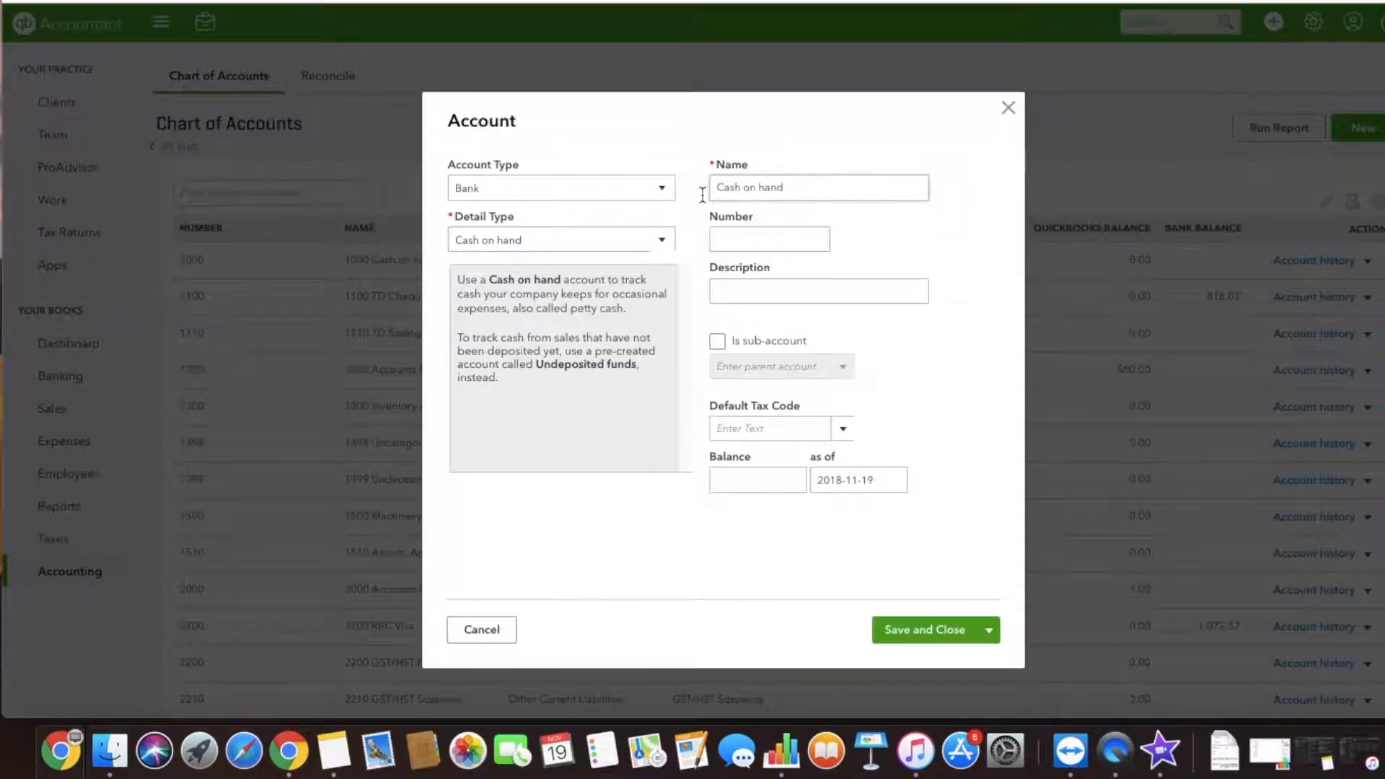
pyautogui.click(602, 196)
pyautogui.scroll(-3, 572, 371)
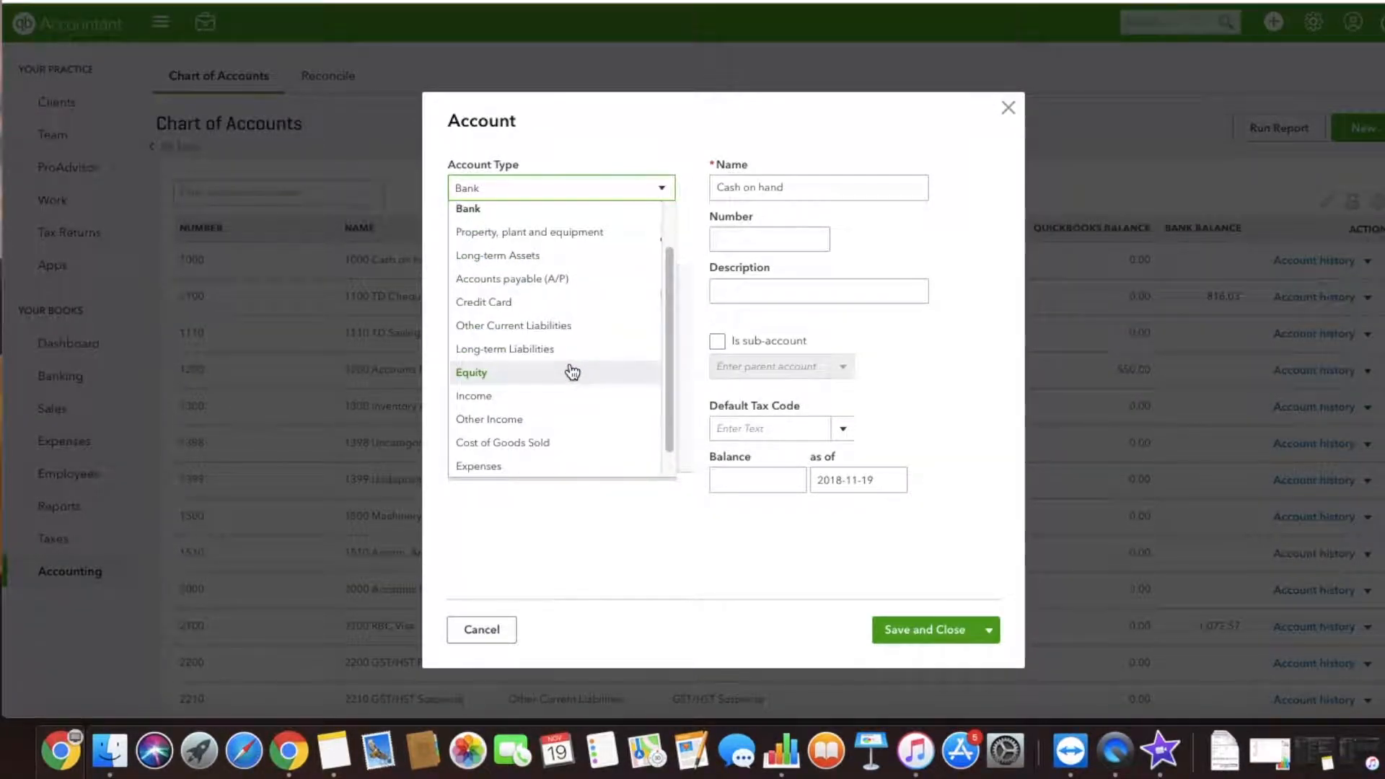
pyautogui.click(551, 417)
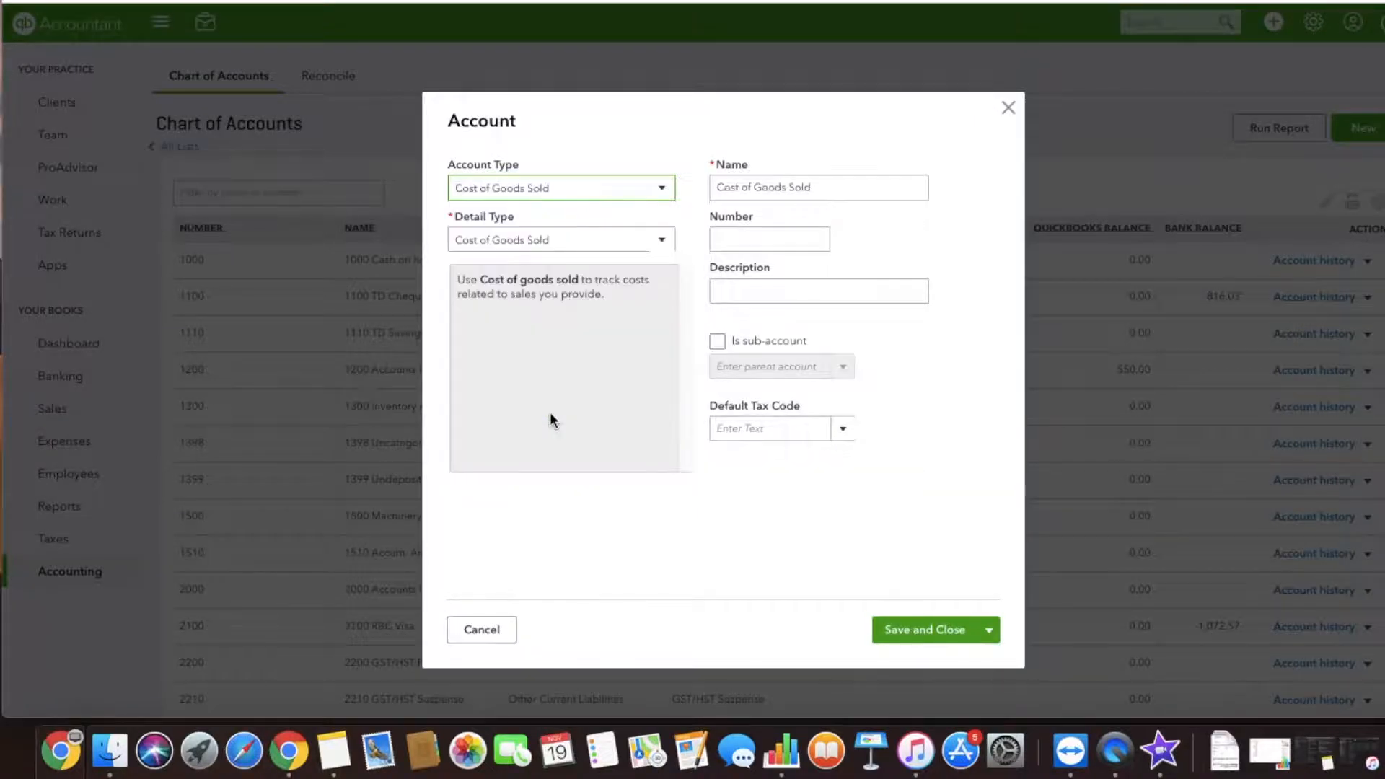
pyautogui.click(554, 245)
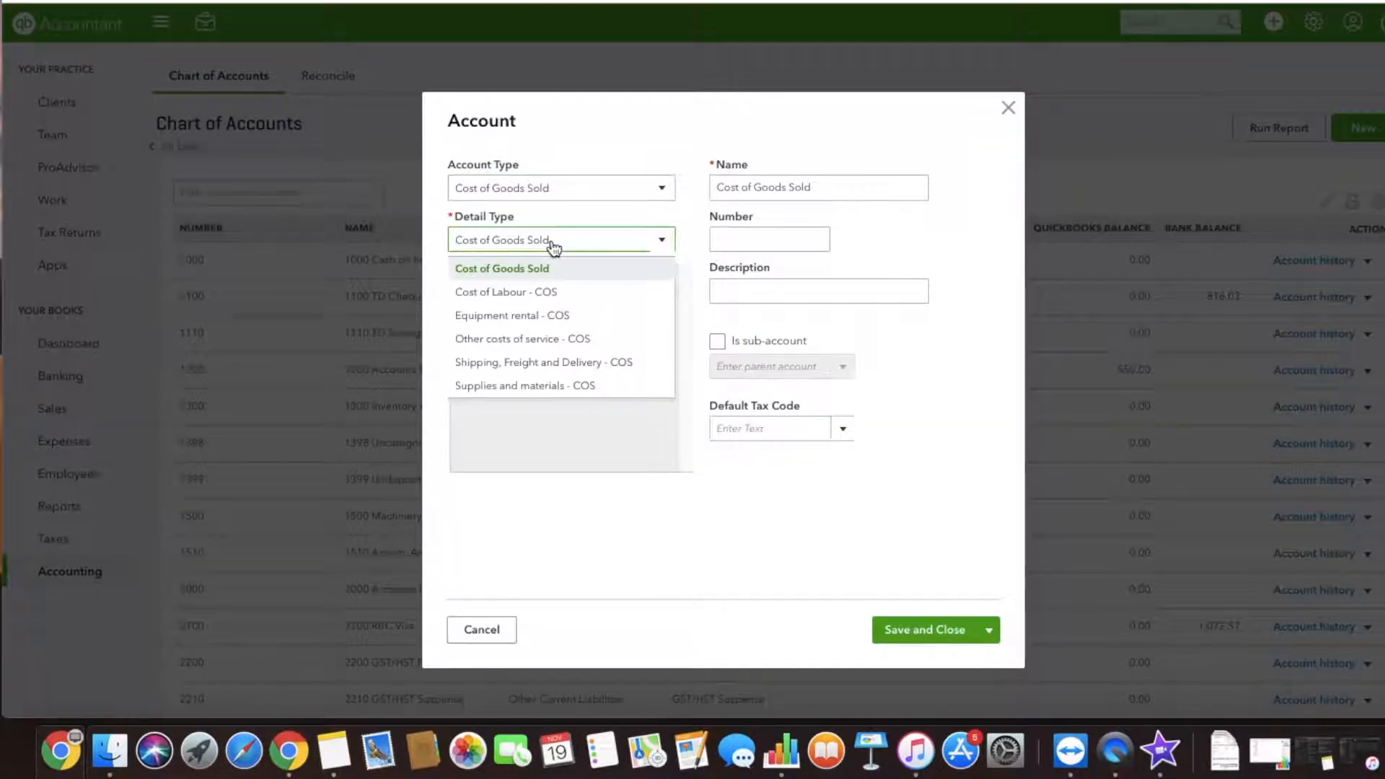
pyautogui.click(546, 292)
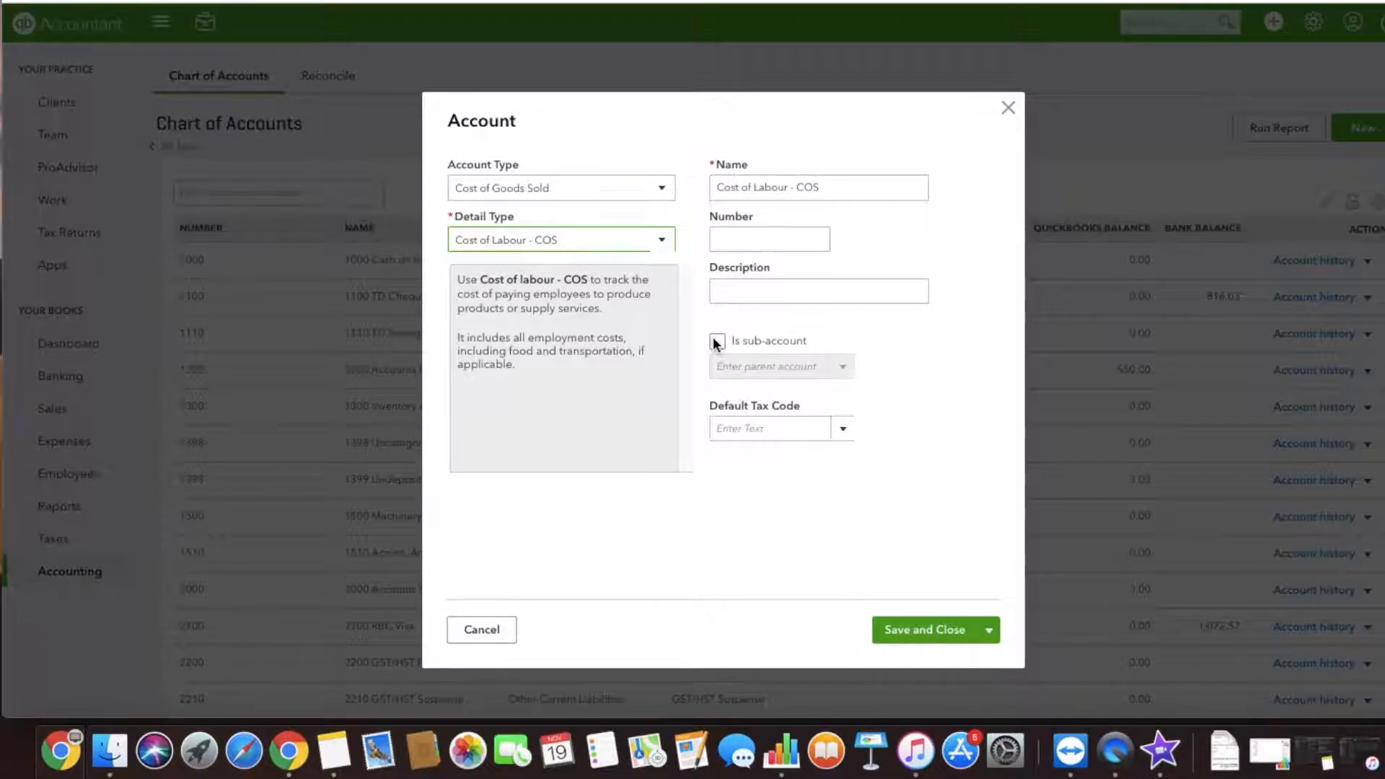
# Rename the new labour account as COGS - Cost of Labour.
pyautogui.moveTo(832, 187); pyautogui.dragTo(777, 193)
pyautogui.press('BackSpace')
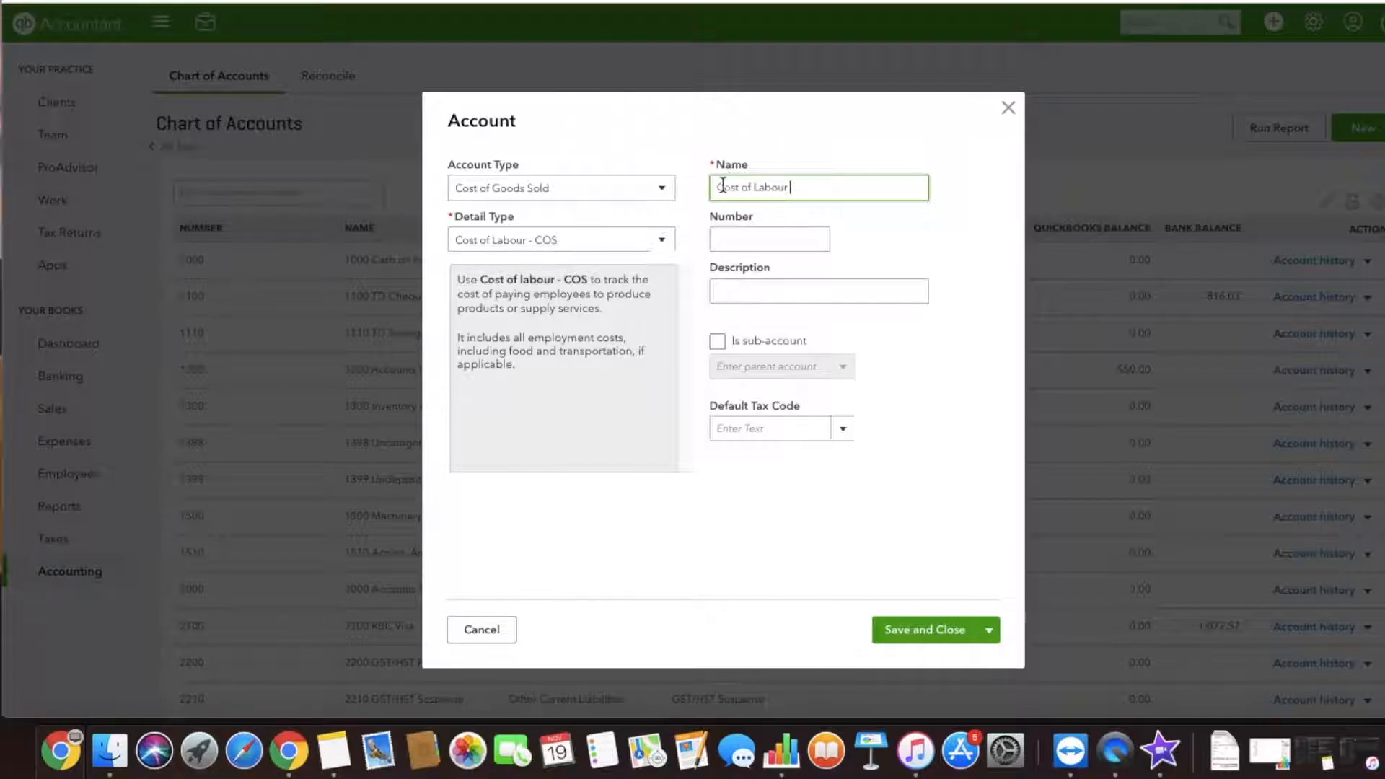
pyautogui.write('COGS -')
# Make COGS - Cost of Labour a sub-account of Cost of Goods Sold and save it.
pyautogui.click(718, 342)
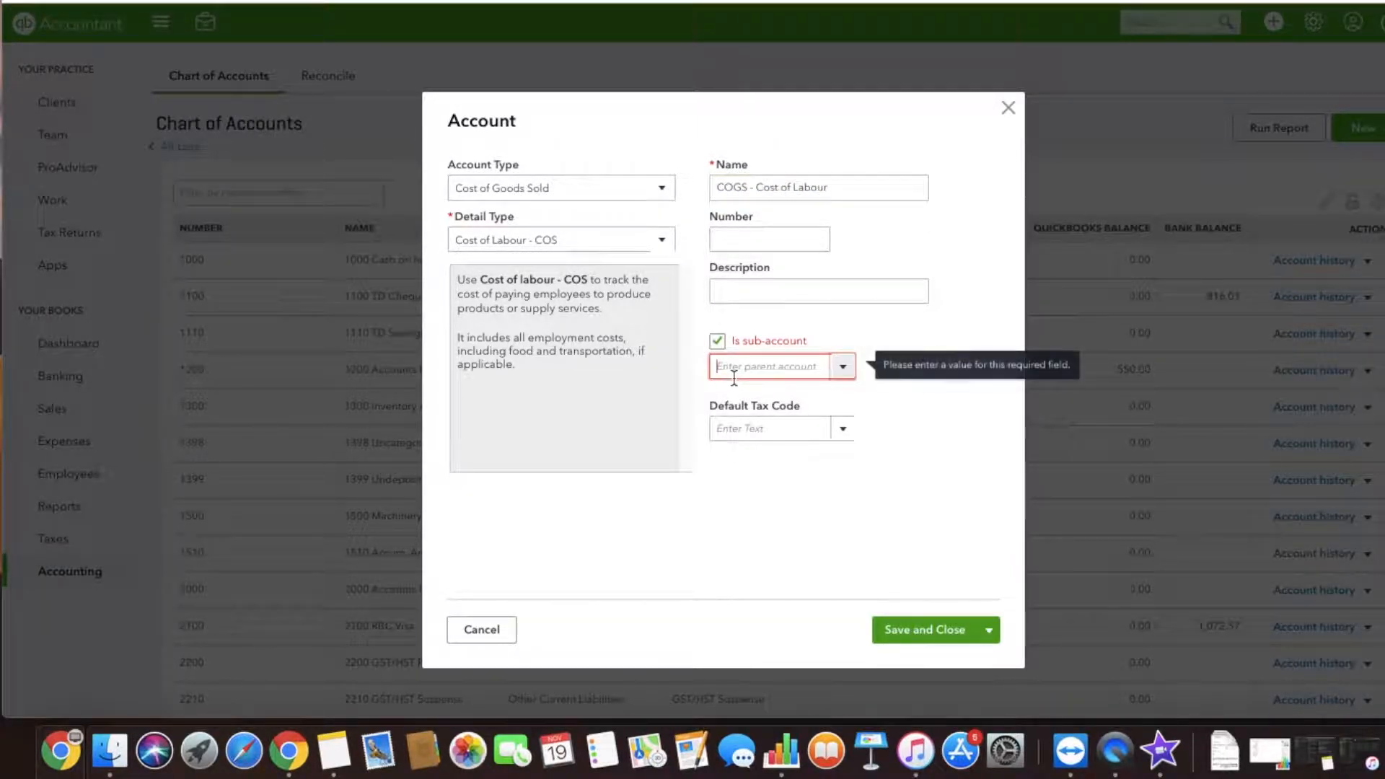
pyautogui.click(843, 369)
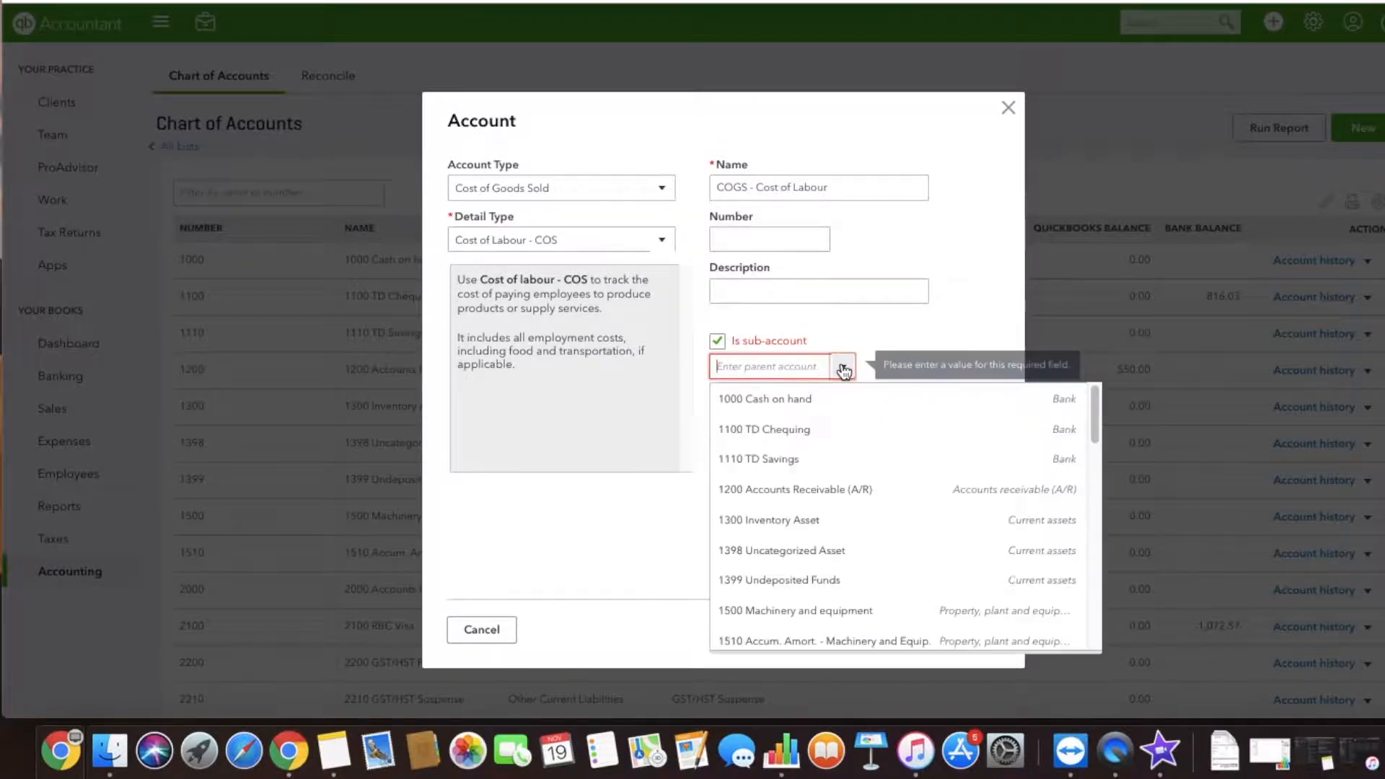
pyautogui.write('Cost of Goods Sold')
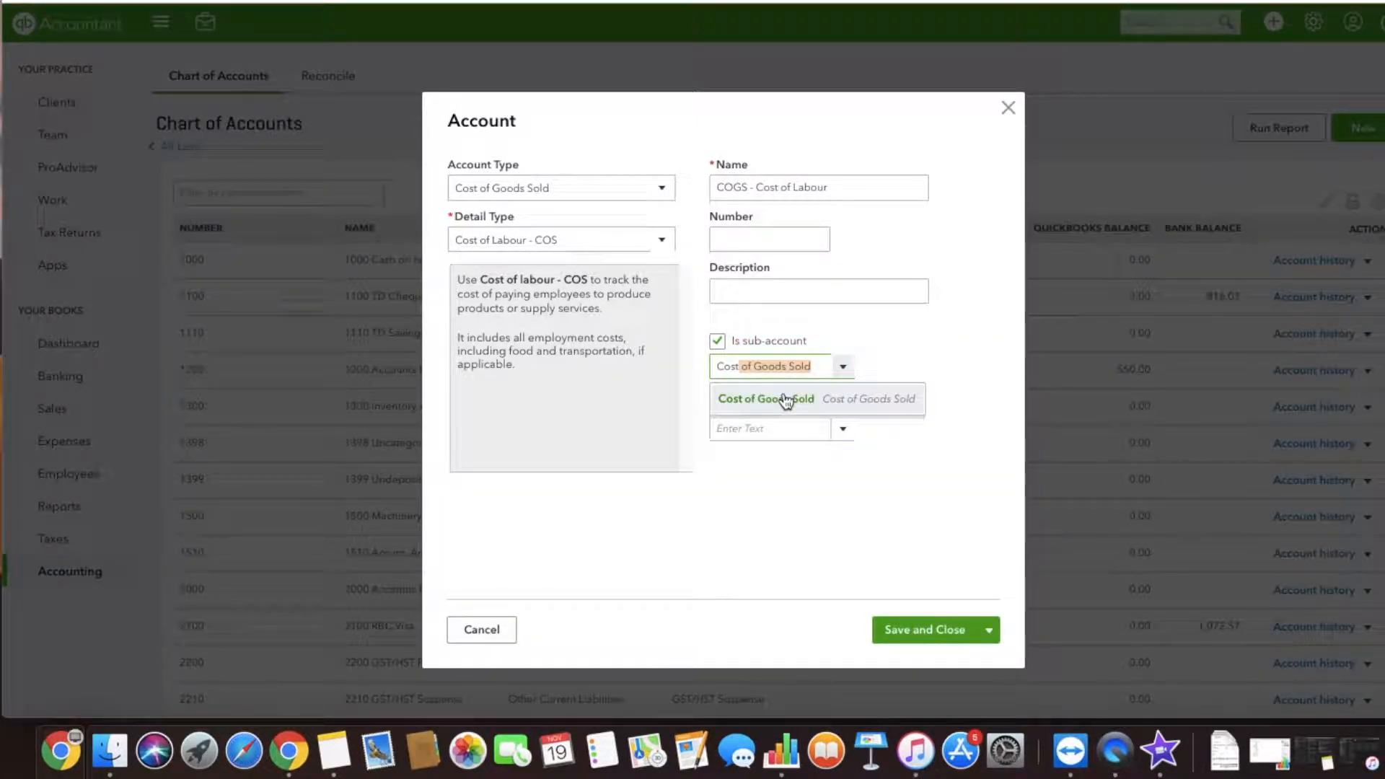
pyautogui.click(784, 401)
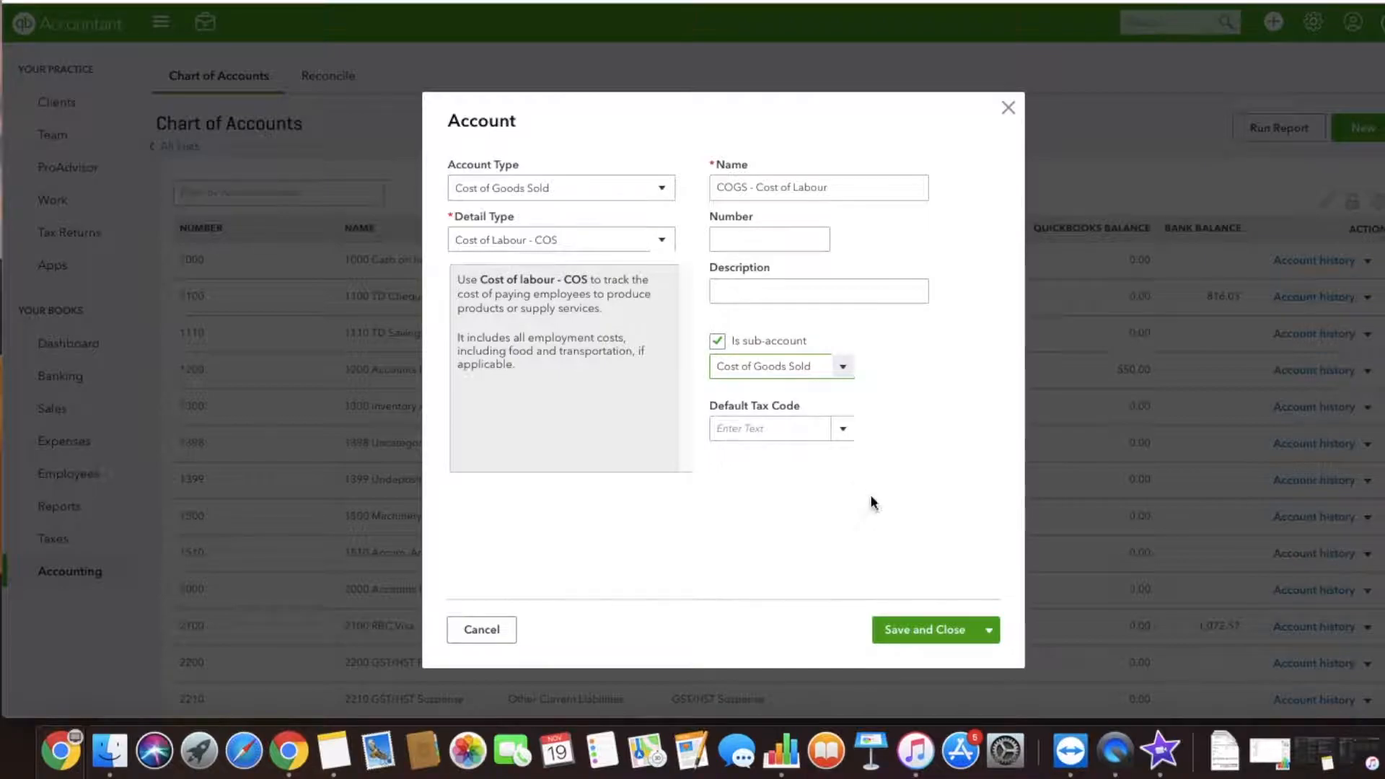
pyautogui.click(923, 630)
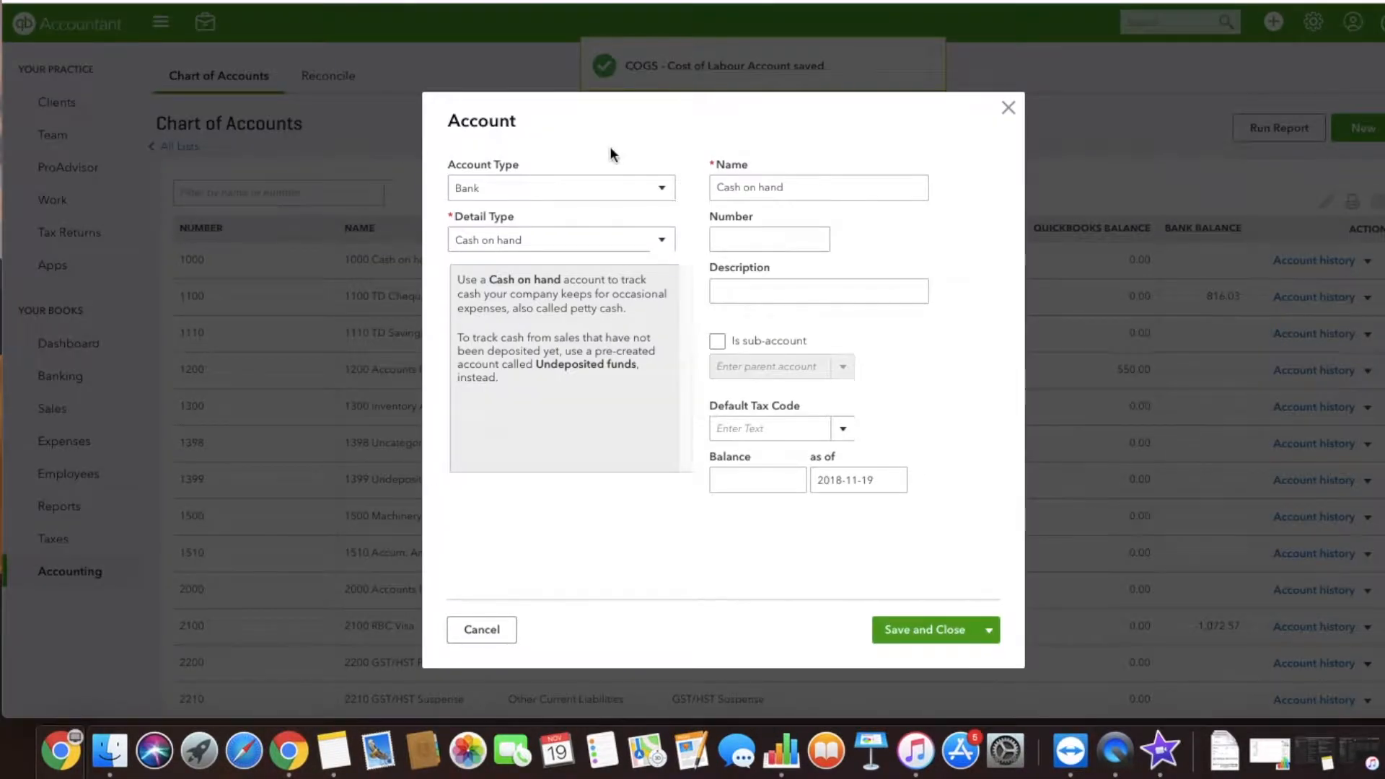
# Set the next new account's type to Cost of Goods Sold and its detail type to Supplies and materials - COS.
pyautogui.click(552, 191)
pyautogui.scroll(-2, 569, 317)
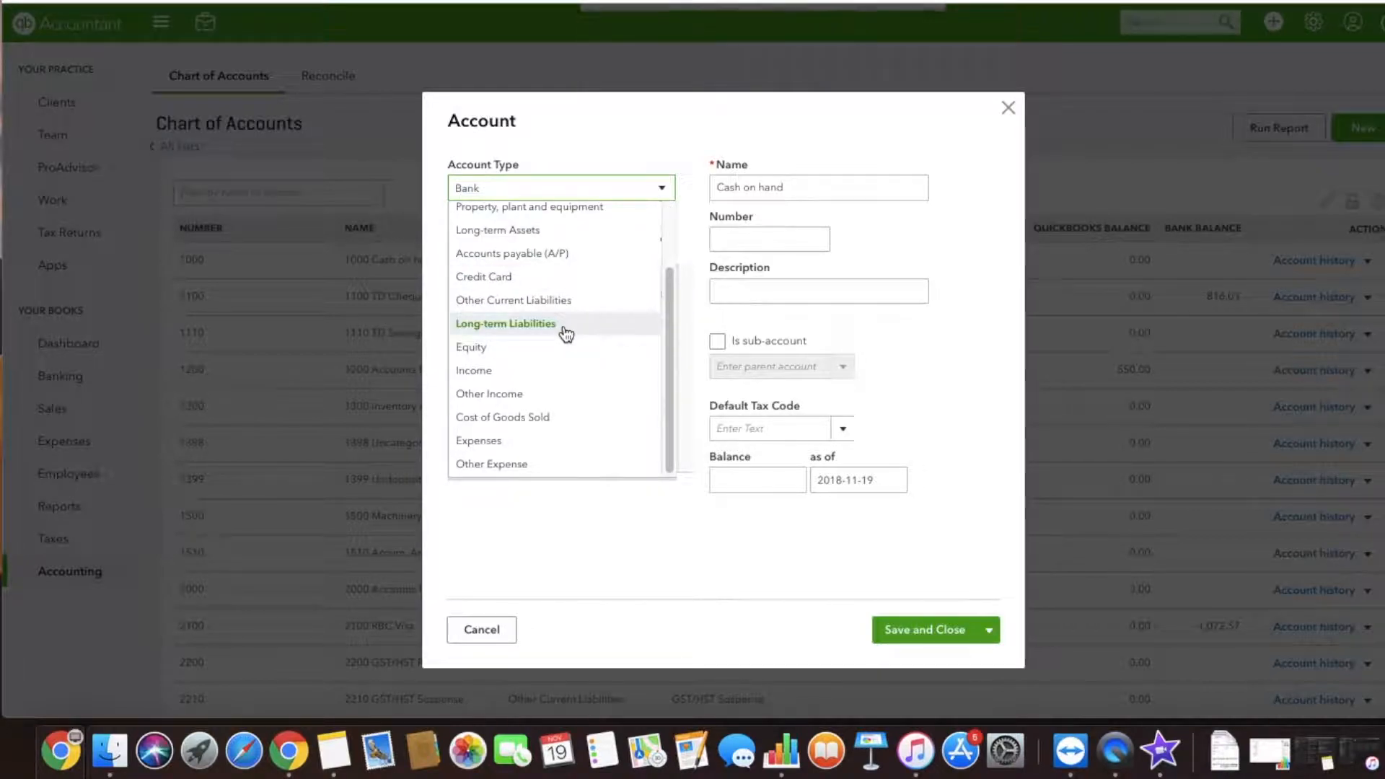
pyautogui.click(534, 418)
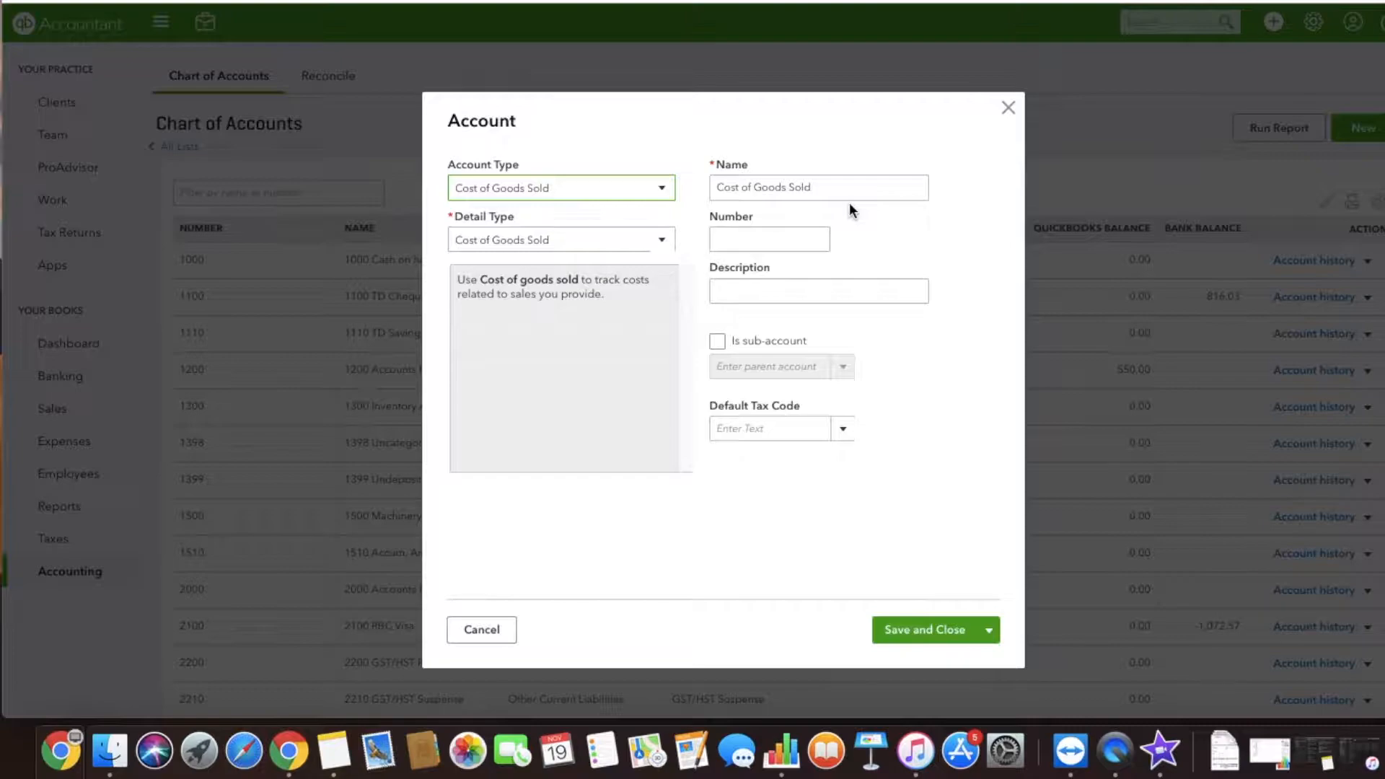
pyautogui.click(626, 246)
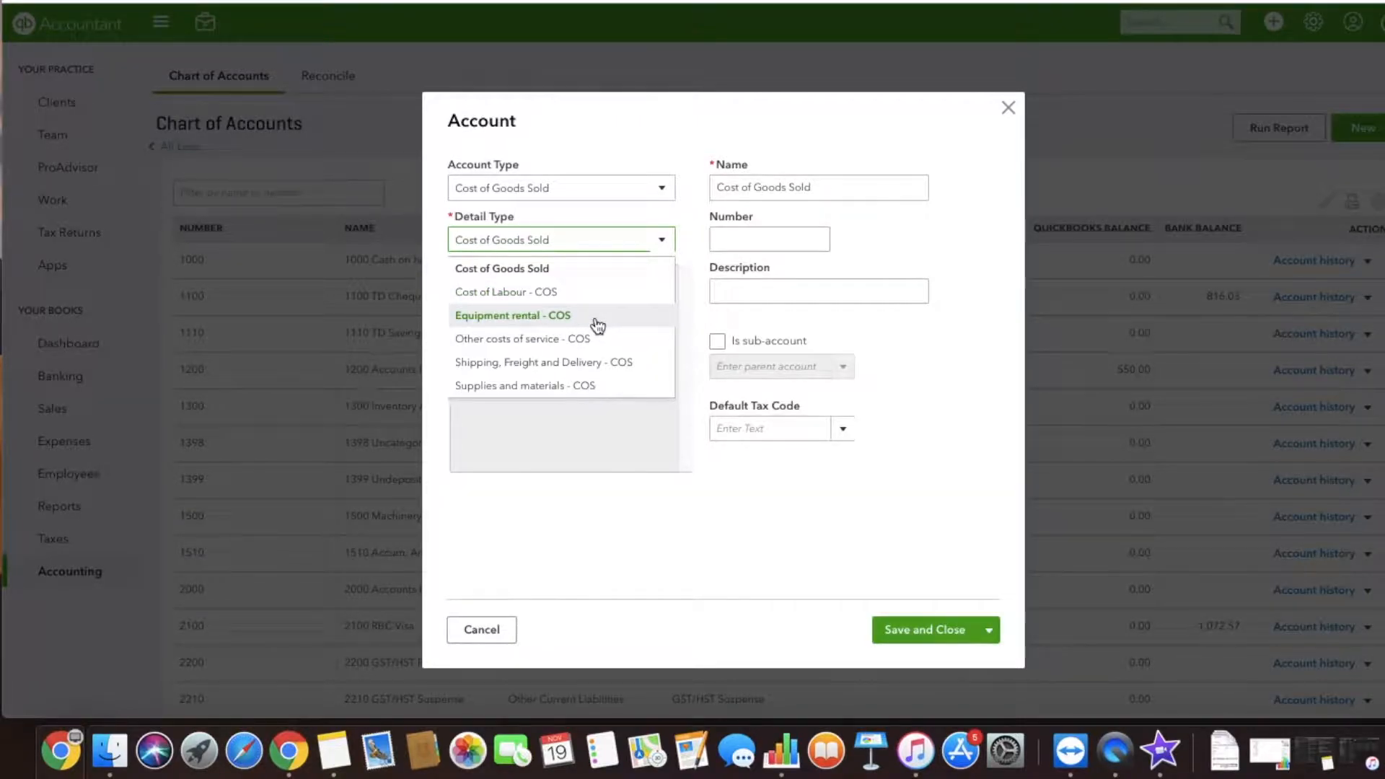
pyautogui.click(585, 387)
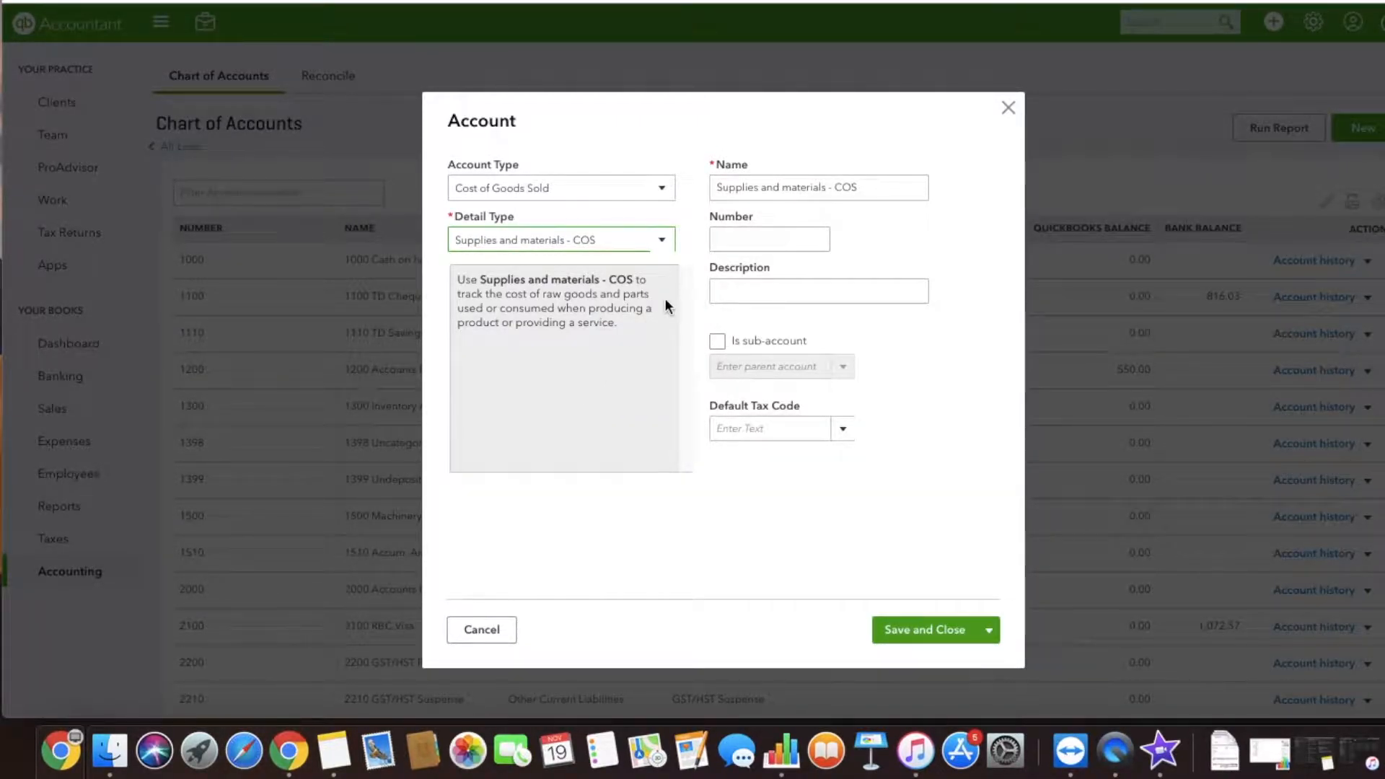
# Rename the new supplies account as COGS - Supplies and materials.
pyautogui.moveTo(882, 186); pyautogui.dragTo(829, 186)
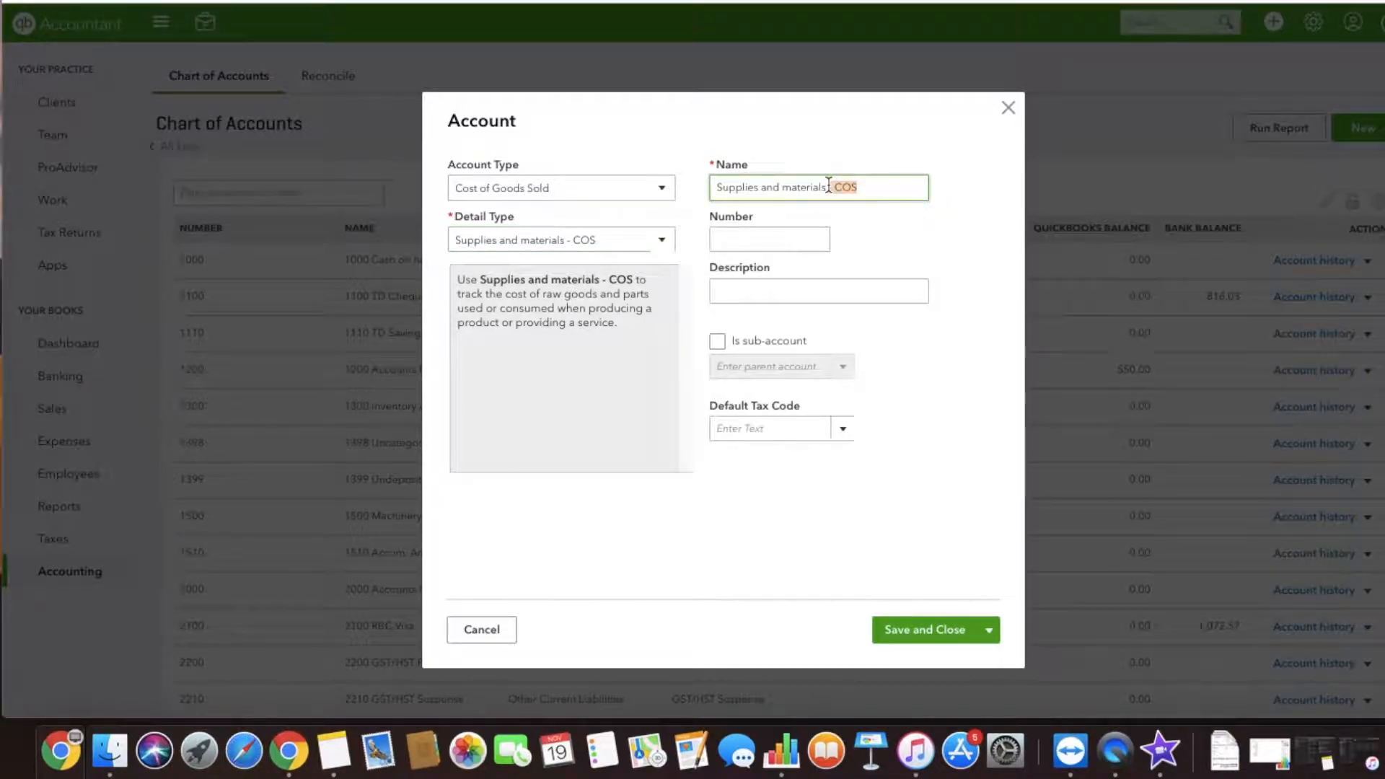
pyautogui.press('BackSpace')
pyautogui.write('COS')
pyautogui.press('BackSpace')
pyautogui.write('GS -')
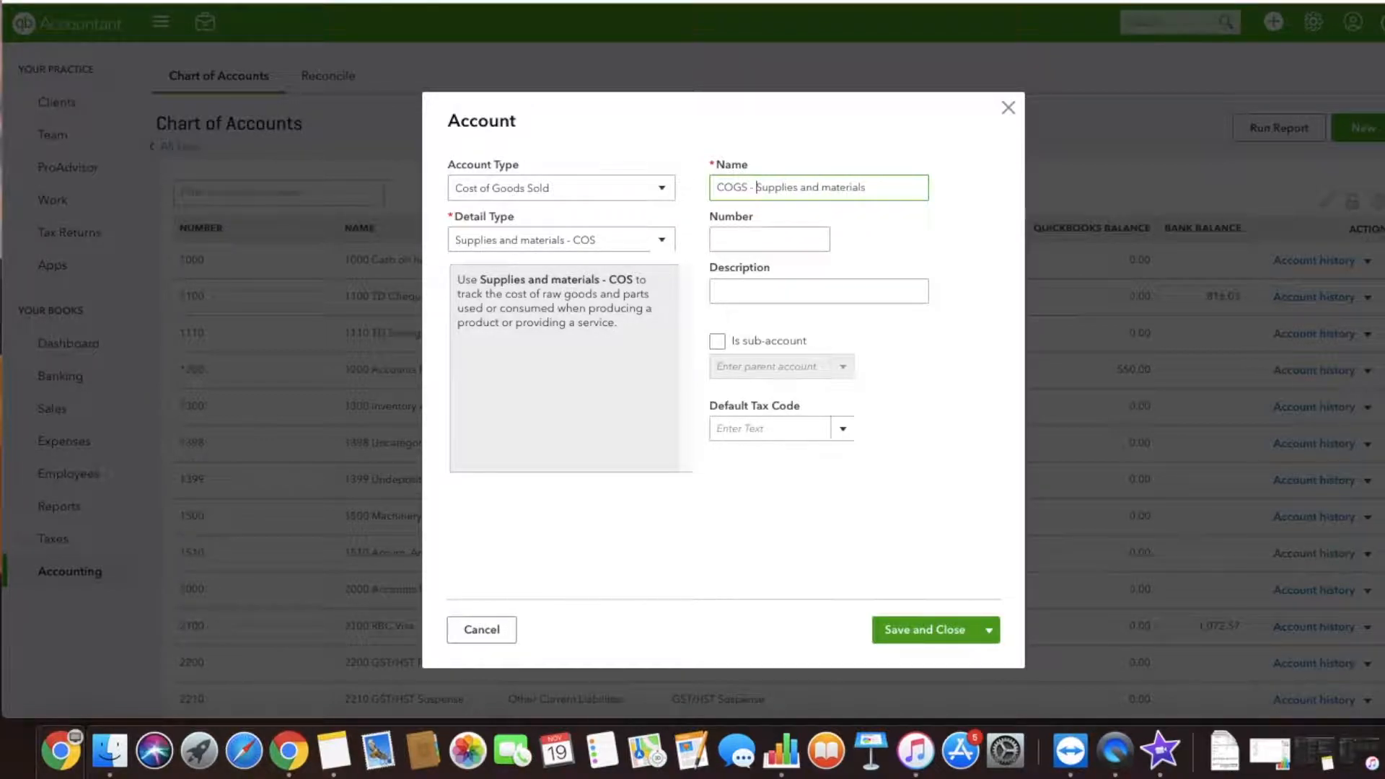
# Make COGS - Supplies and materials a sub-account of Cost of Goods Sold and save it.
pyautogui.click(935, 642)
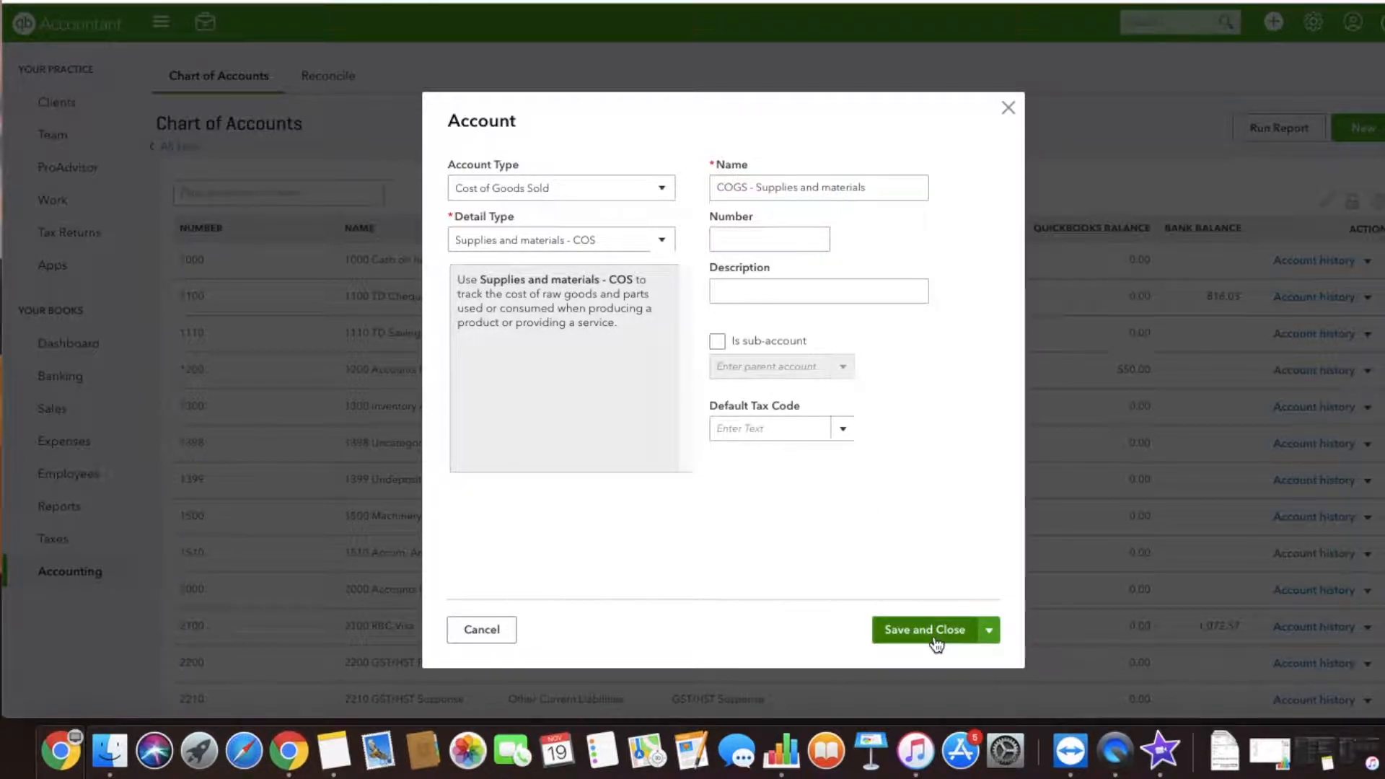
pyautogui.click(718, 341)
pyautogui.write('5')
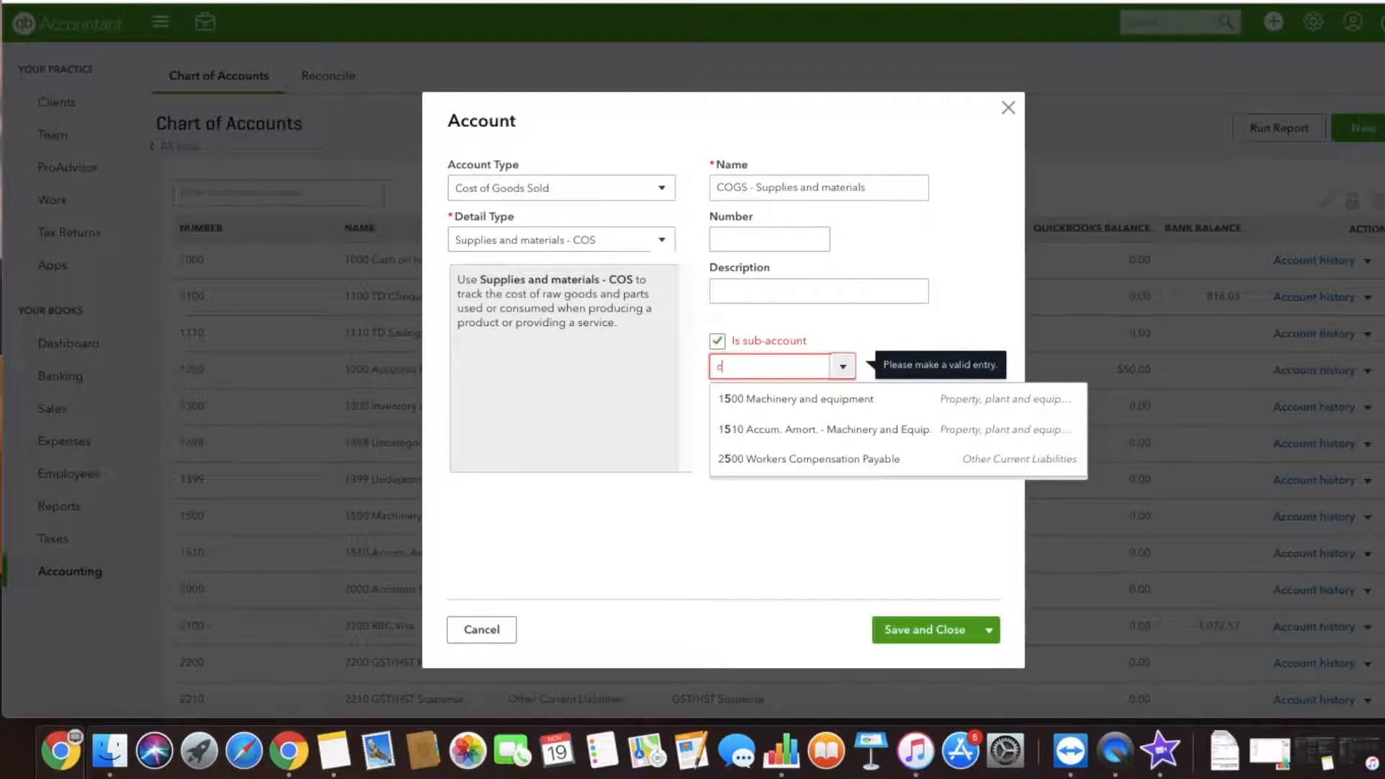
pyautogui.click(756, 397)
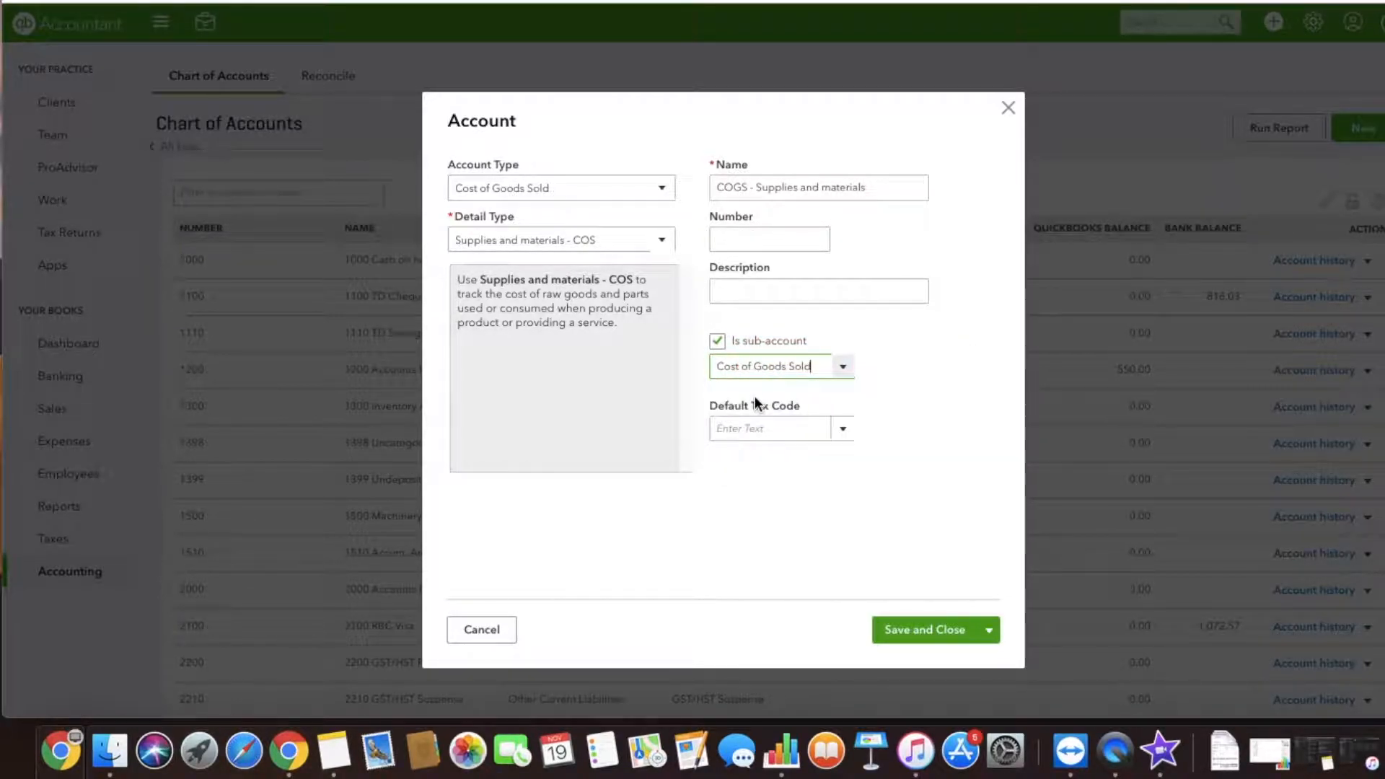
pyautogui.click(931, 628)
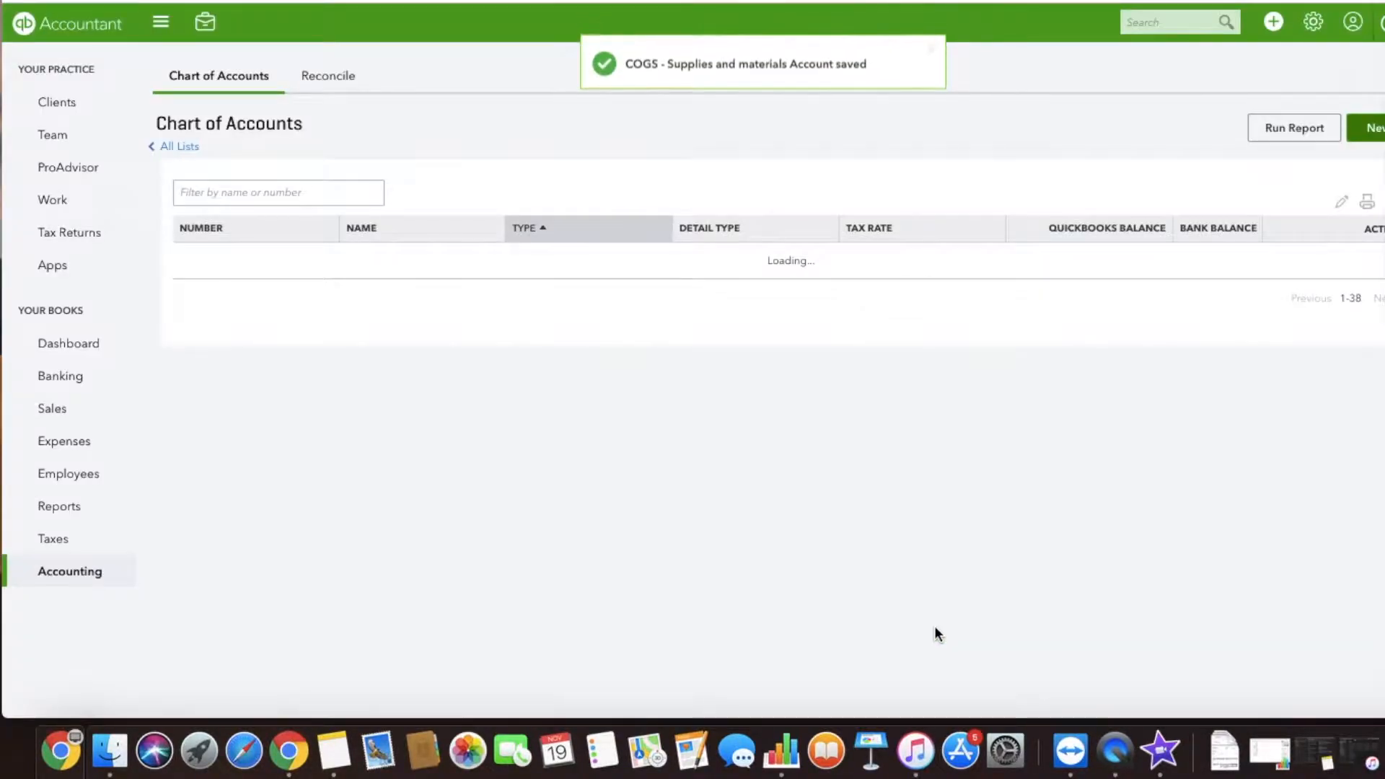
# Switch to the sample chart of accounts web page and examine its numbering for revenue and cost of goods sold accounts.
pyautogui.scroll(-10, 844, 568)
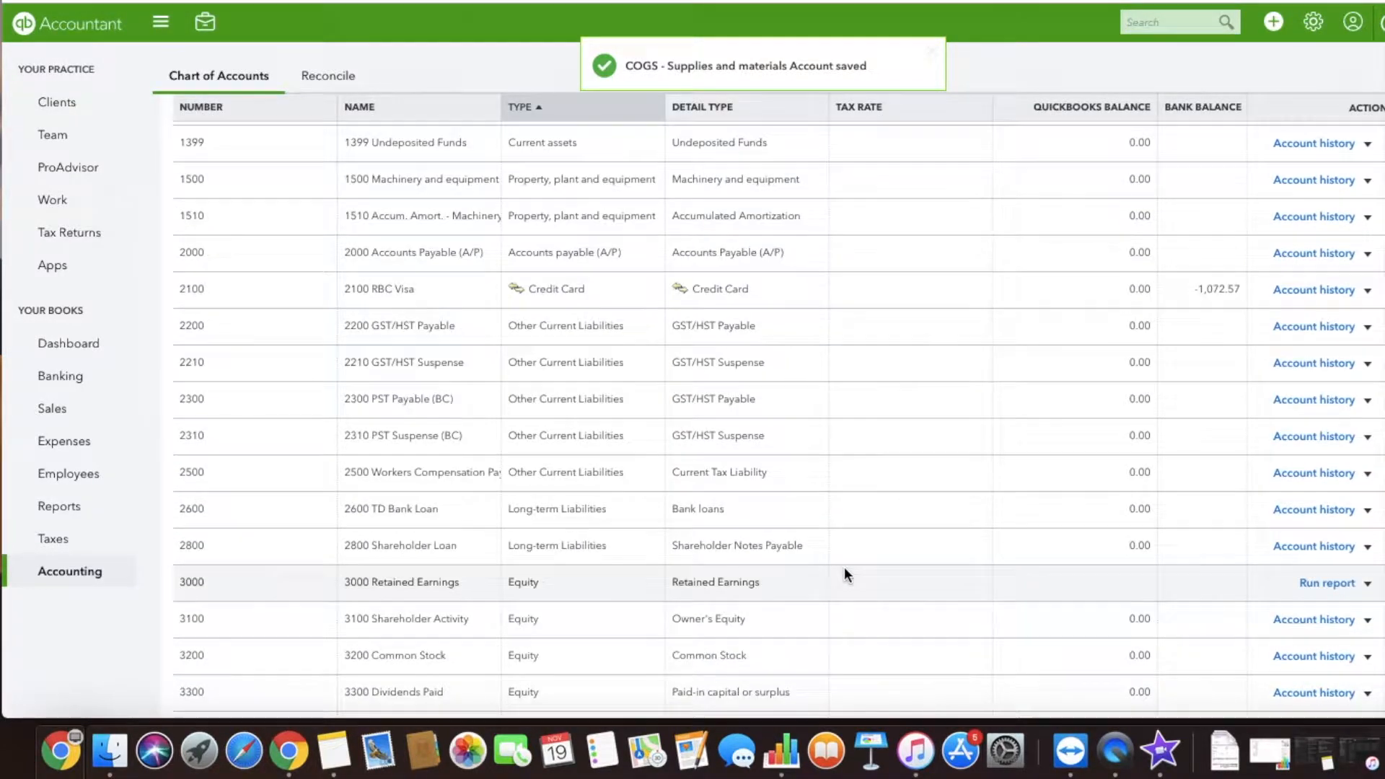
pyautogui.scroll(-5, 845, 565)
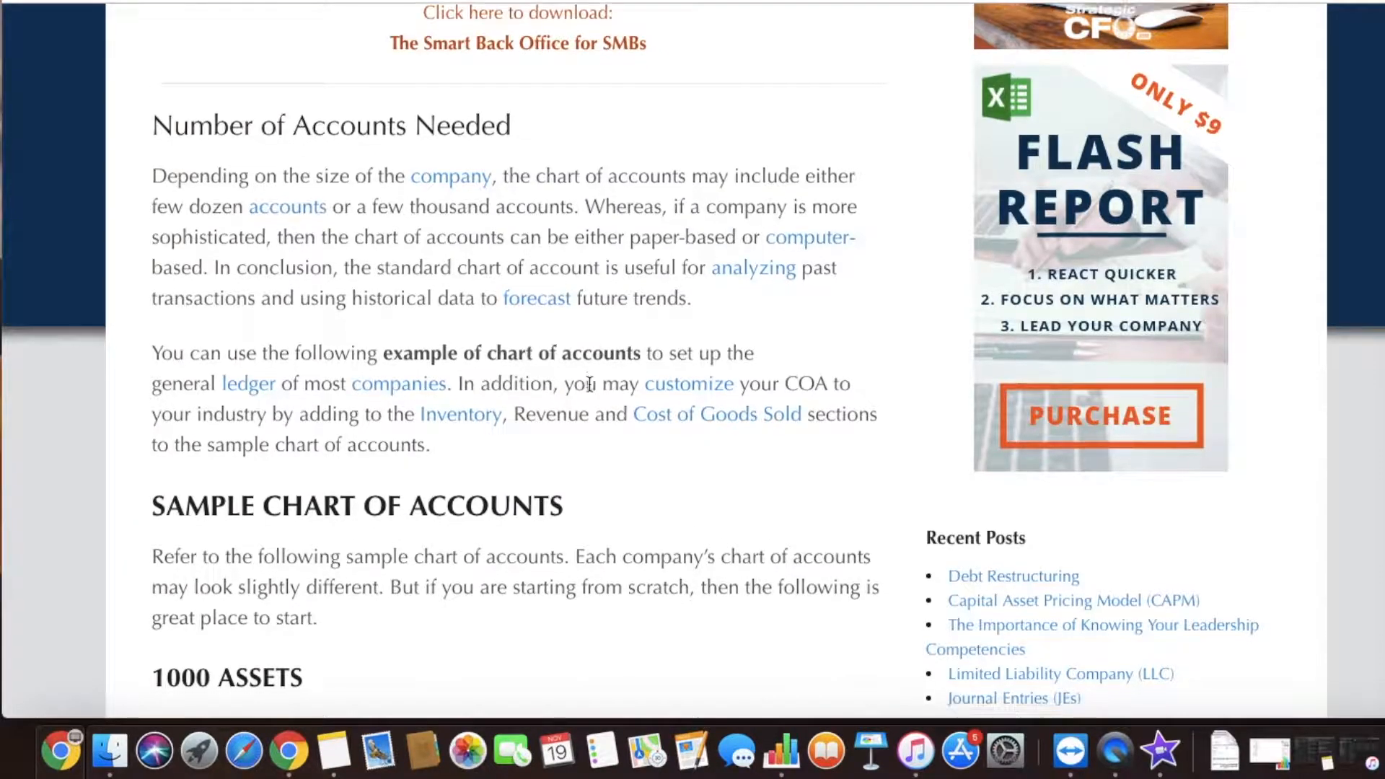
pyautogui.scroll(-8, 589, 391)
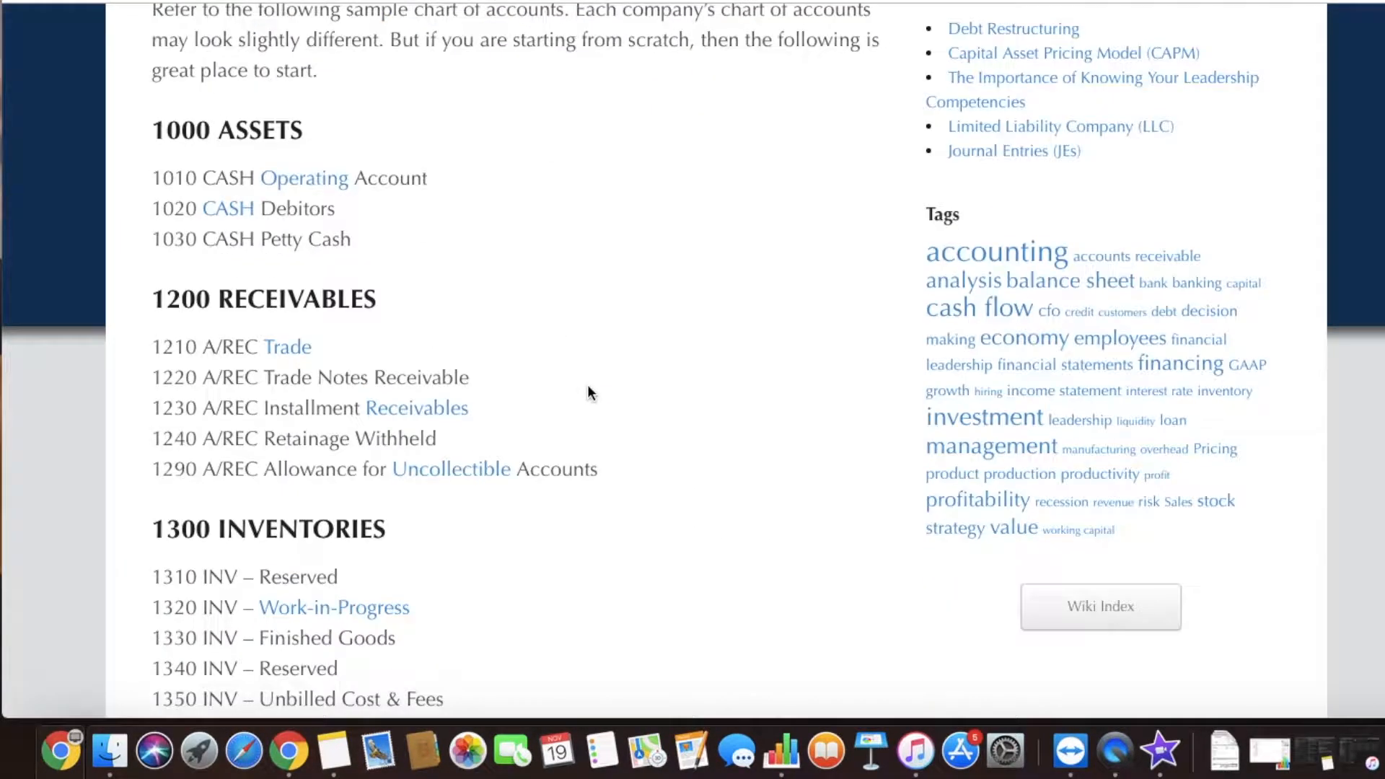
pyautogui.scroll(-15, 587, 393)
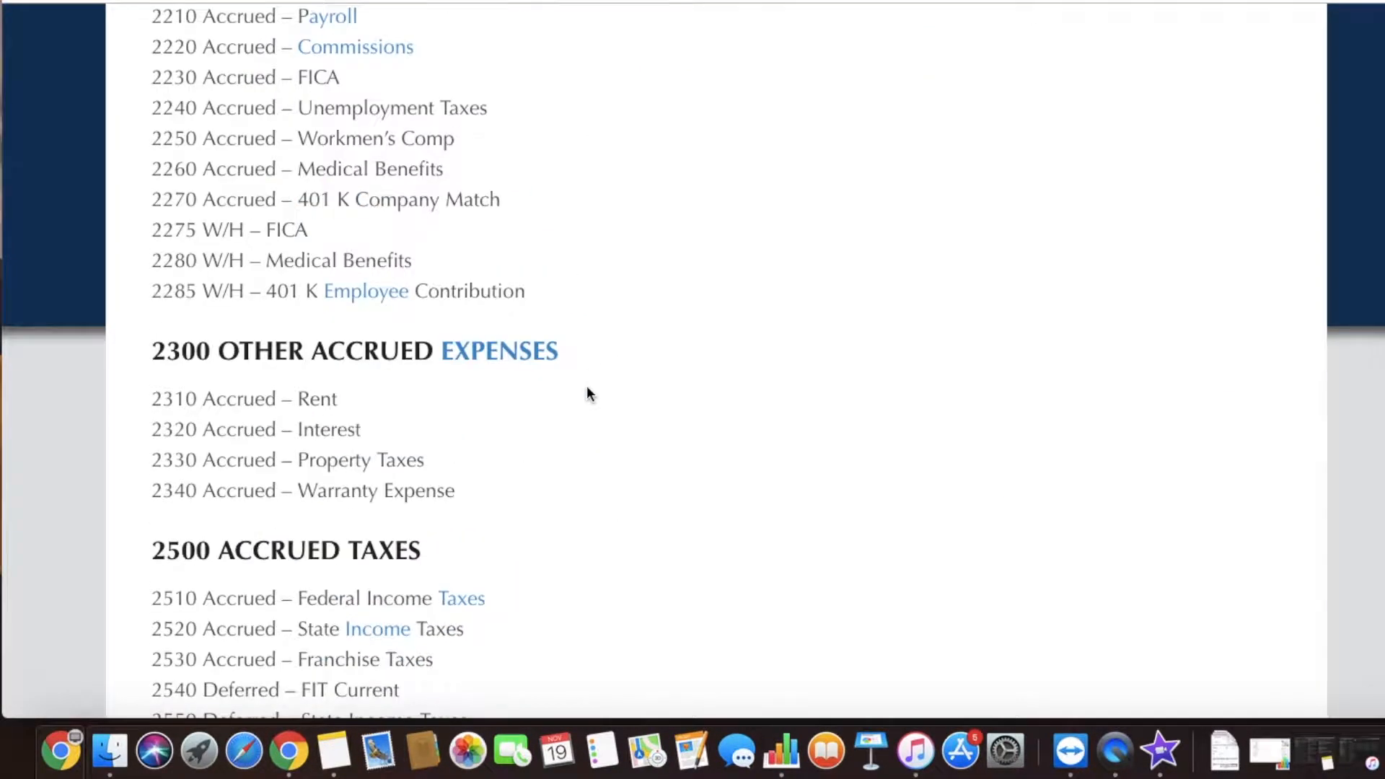
pyautogui.scroll(-8, 589, 393)
pyautogui.scroll(-10, 585, 393)
pyautogui.scroll(5, 586, 393)
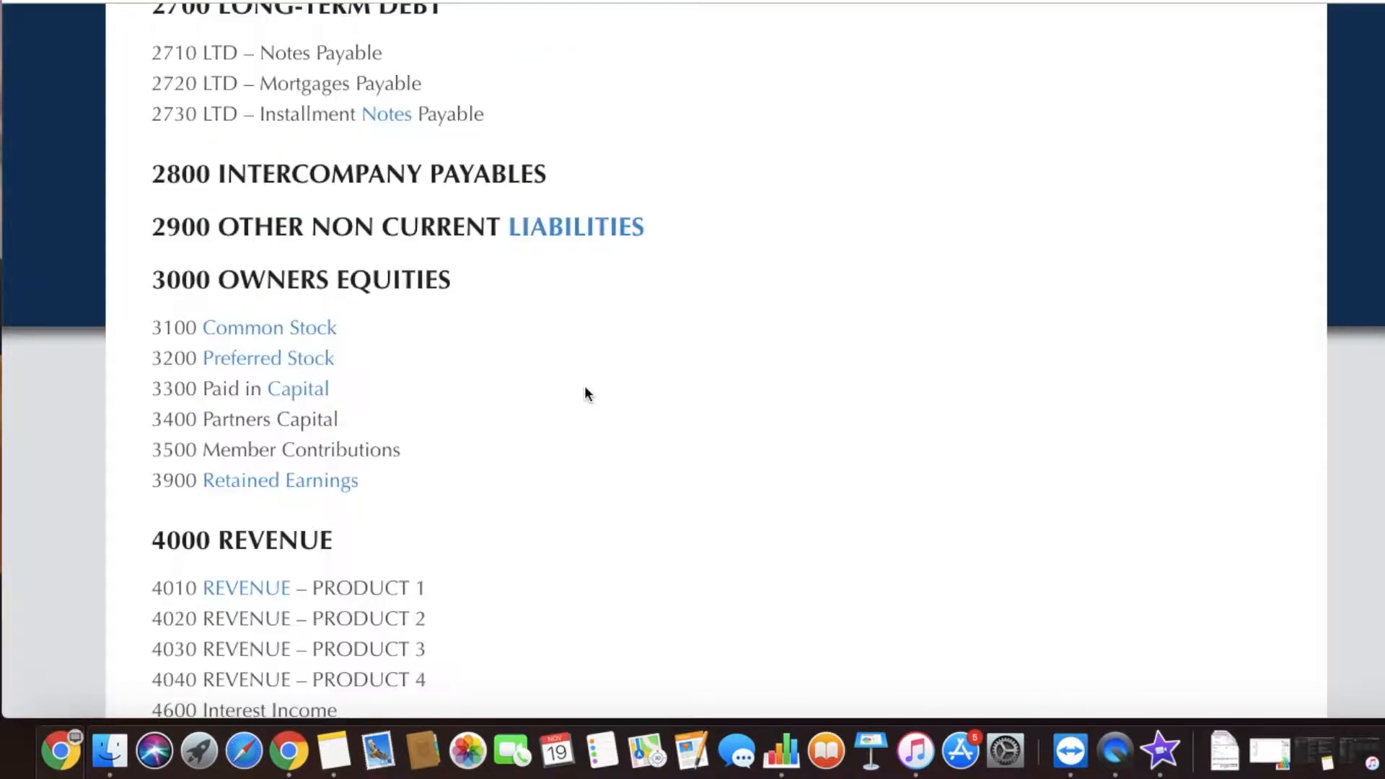
pyautogui.scroll(-5, 586, 393)
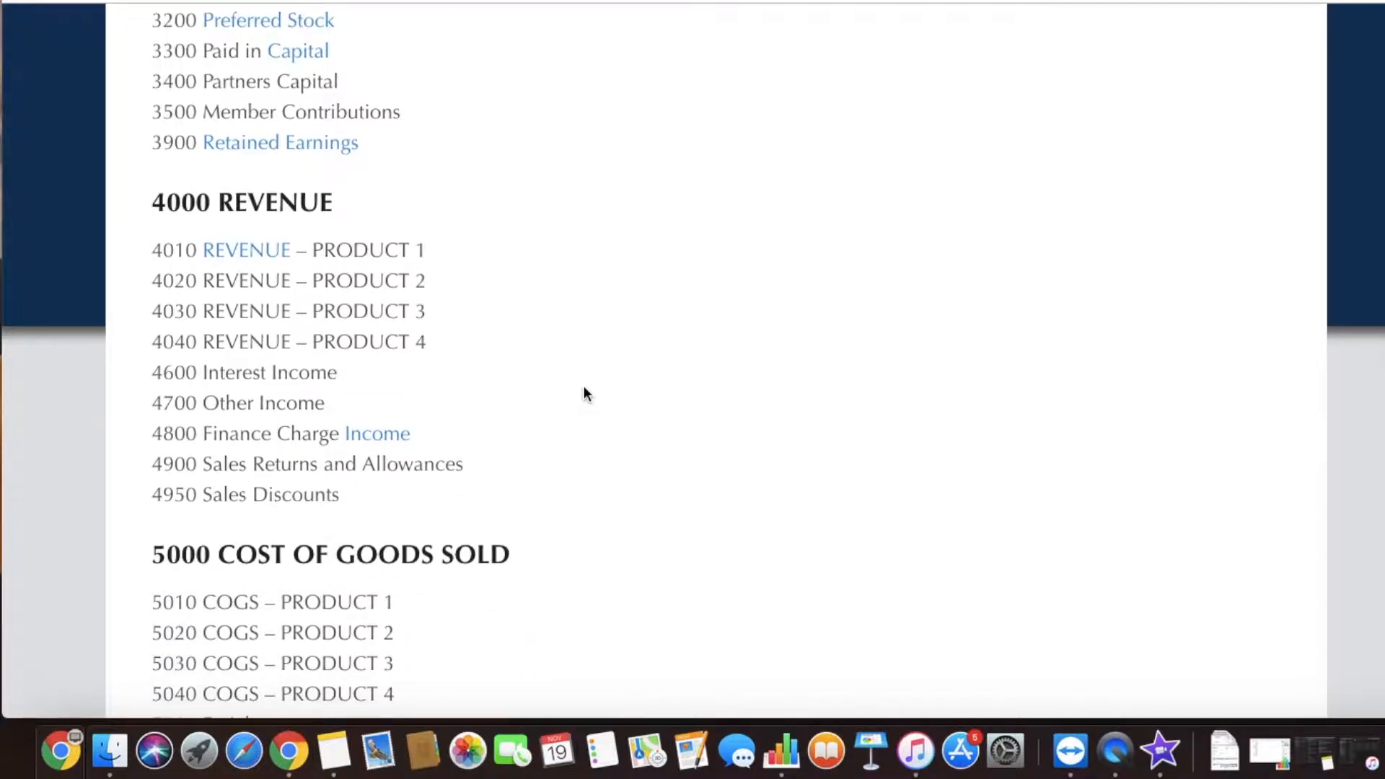
pyautogui.scroll(-7, 585, 393)
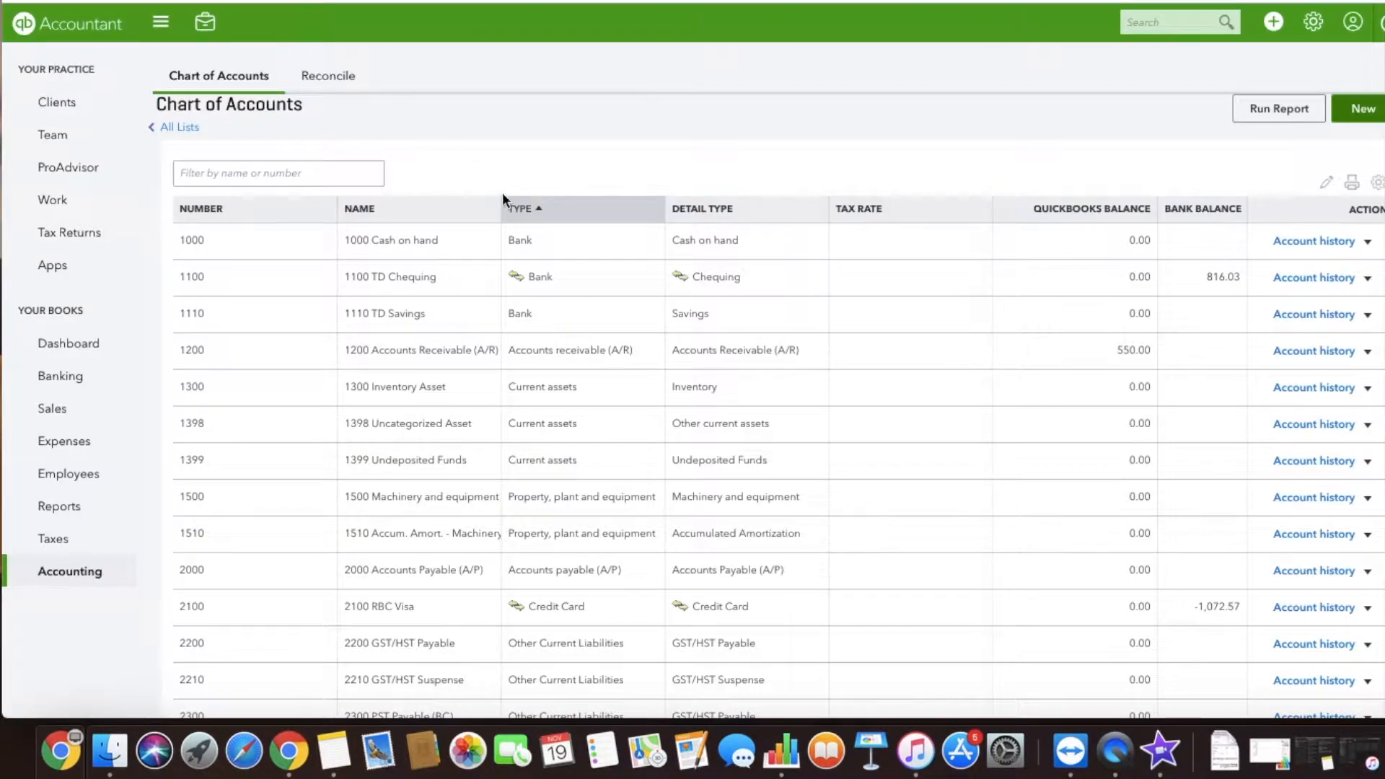
# Back in the QuickBooks chart of accounts, number Cost of Goods Sold 5000, COGS - Cost of Labour 5100 and COGS - Supplies and materials 5200, and save.
pyautogui.scroll(-7, 742, 429)
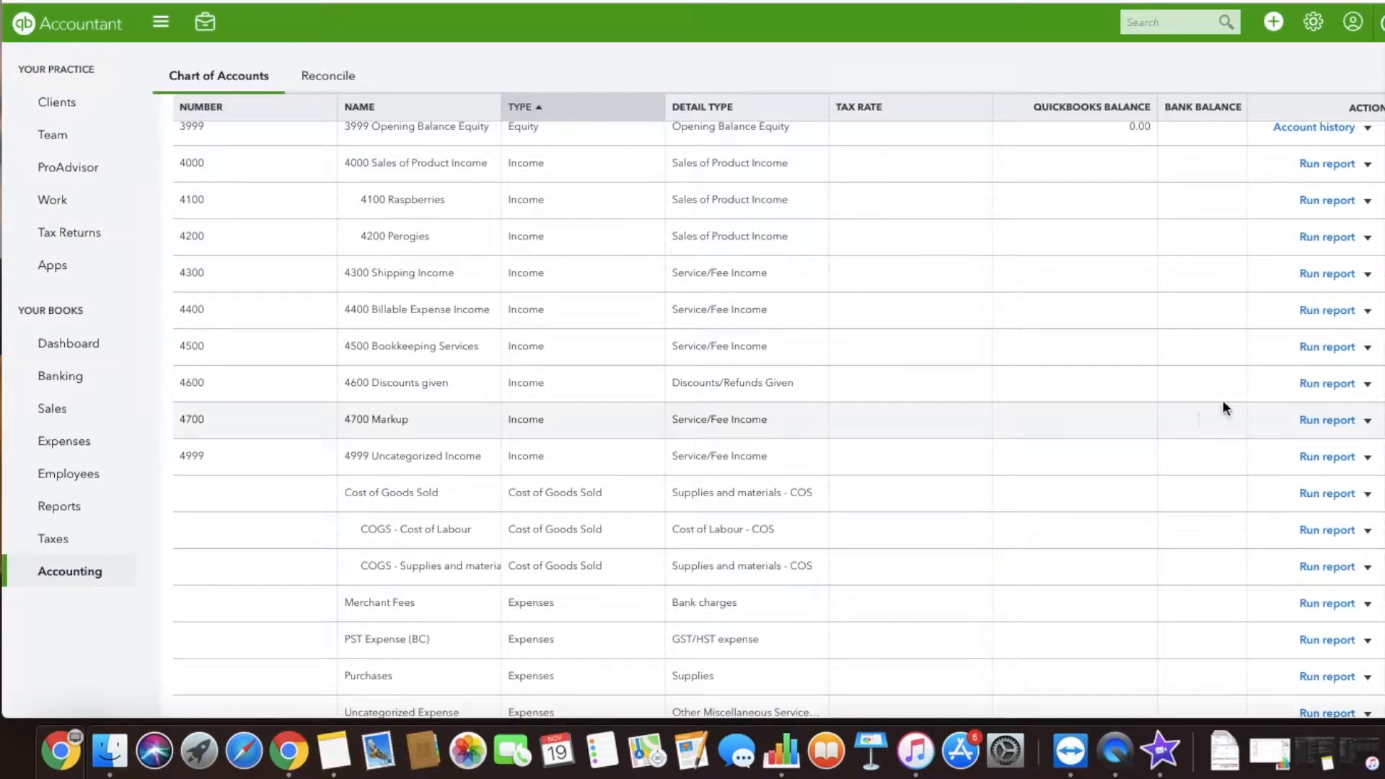
pyautogui.scroll(7, 1199, 418)
pyautogui.click(1326, 204)
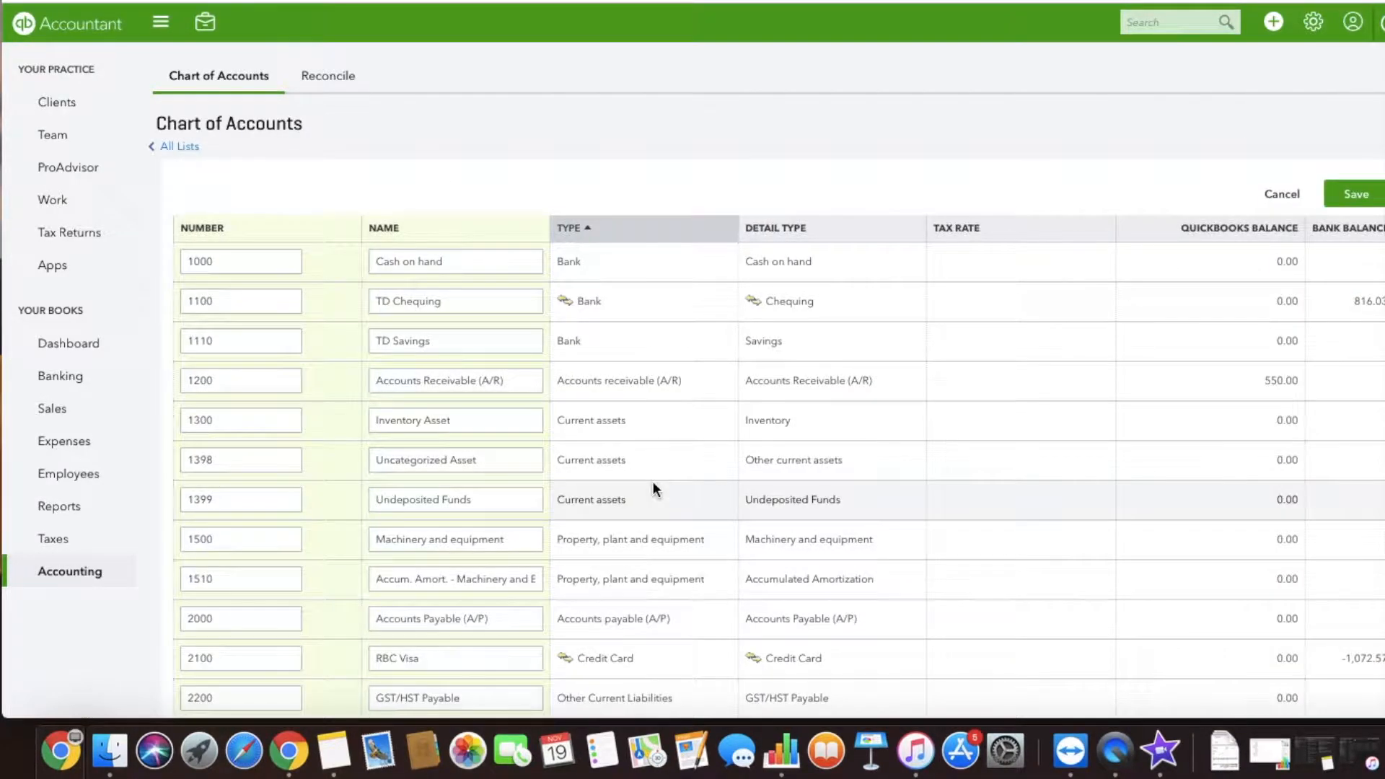
pyautogui.scroll(-10, 652, 482)
pyautogui.click(204, 358)
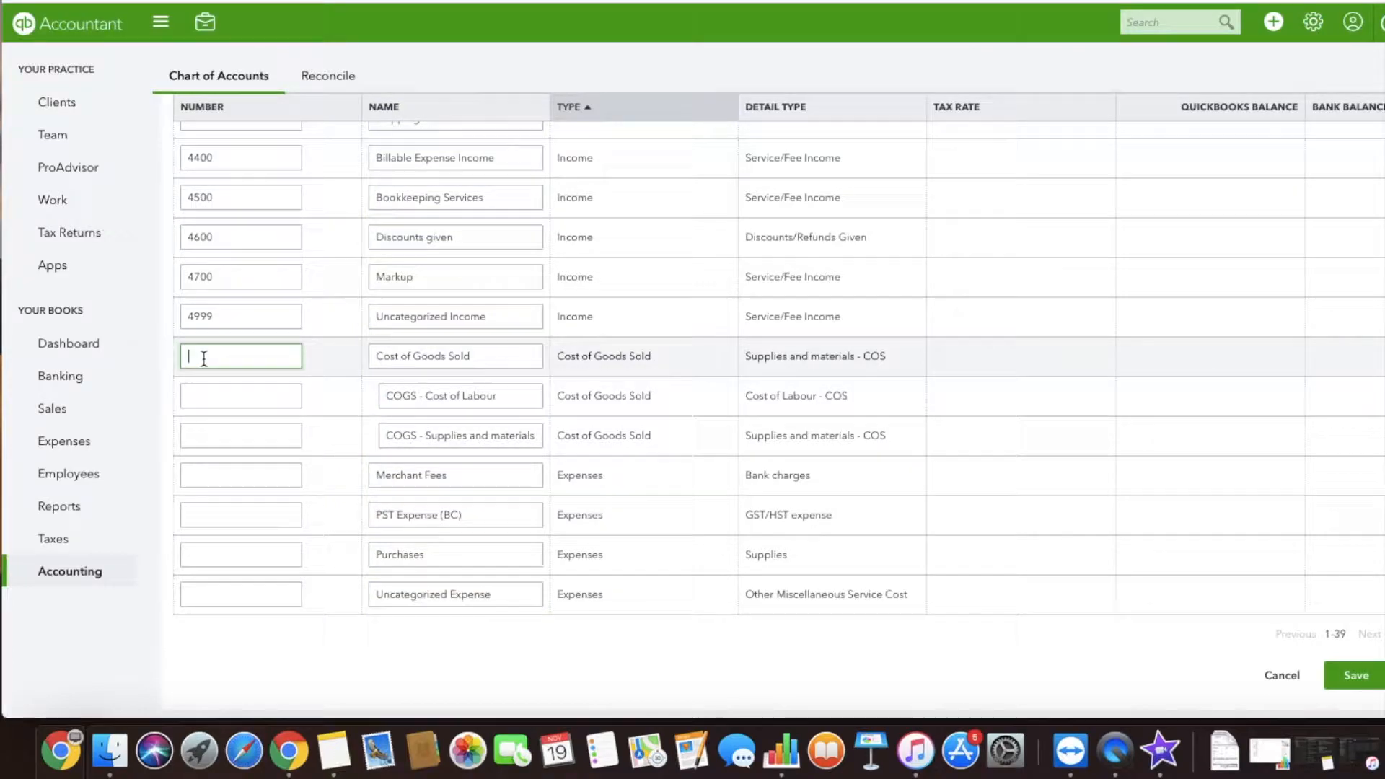
pyautogui.write('5000')
pyautogui.click(227, 403)
pyautogui.write('5100')
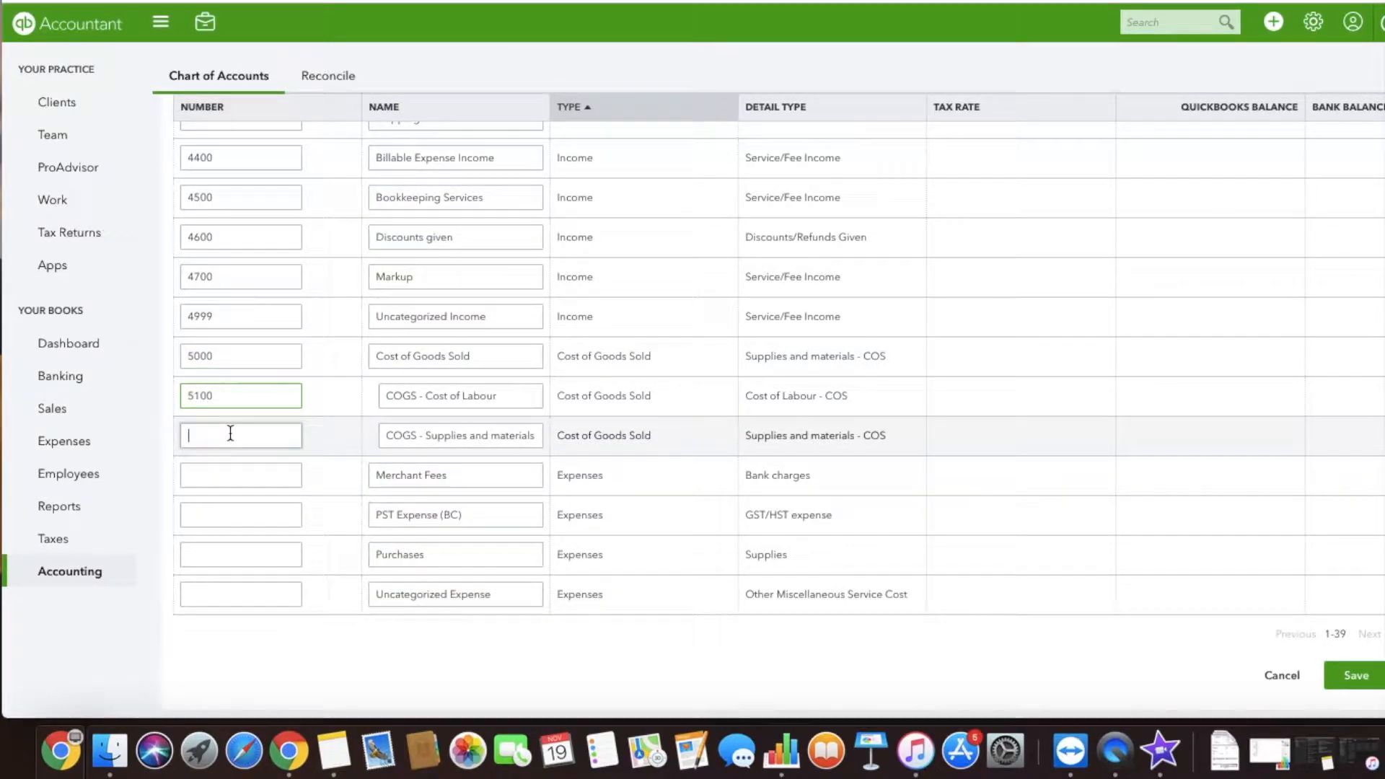
pyautogui.click(230, 431)
pyautogui.write('5200')
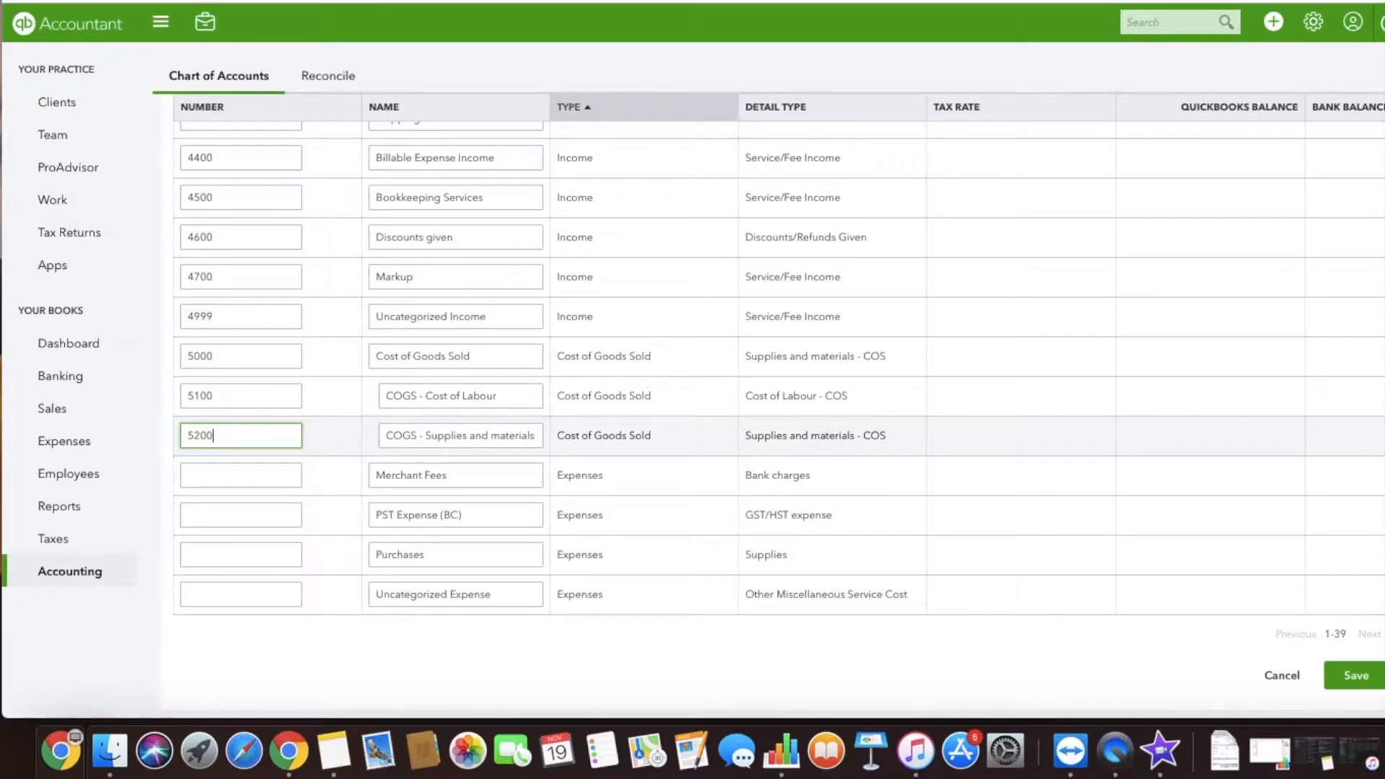
pyautogui.click(1363, 678)
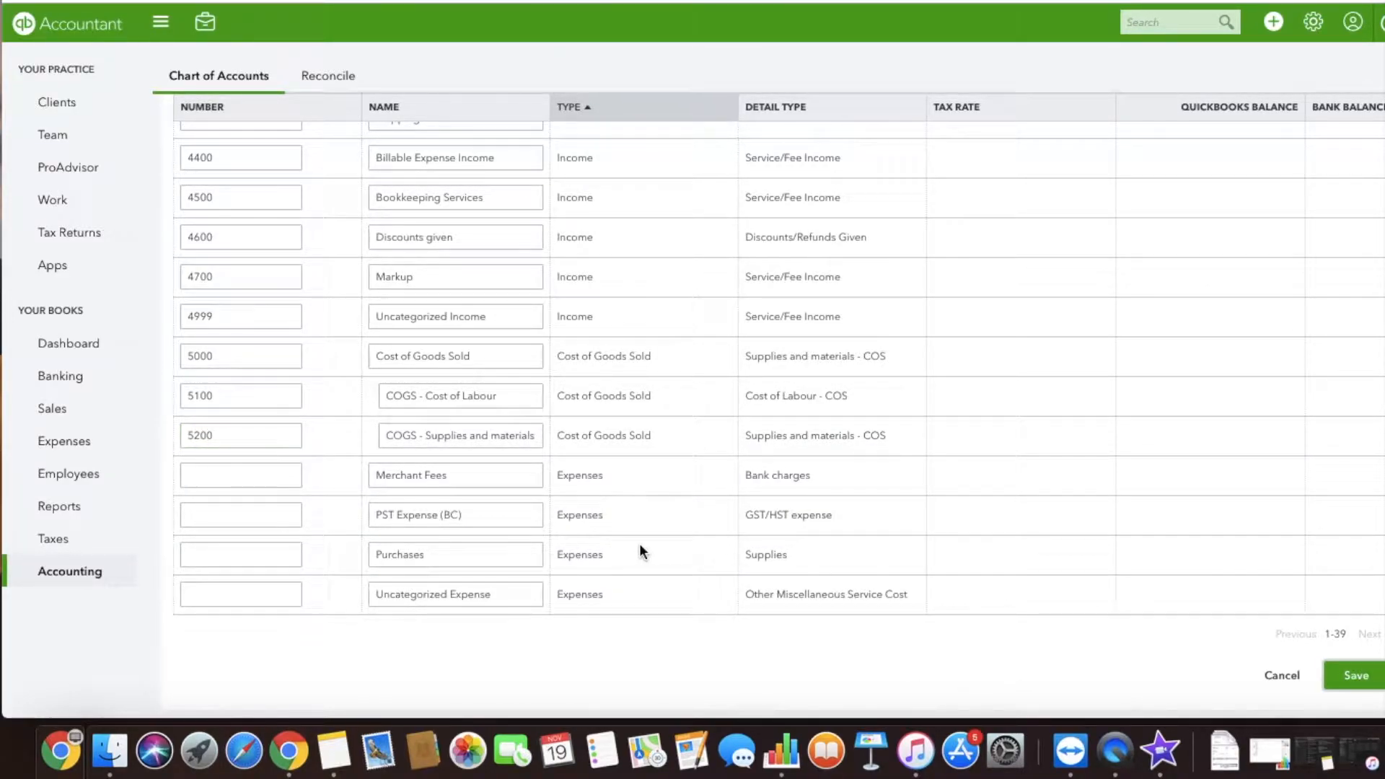
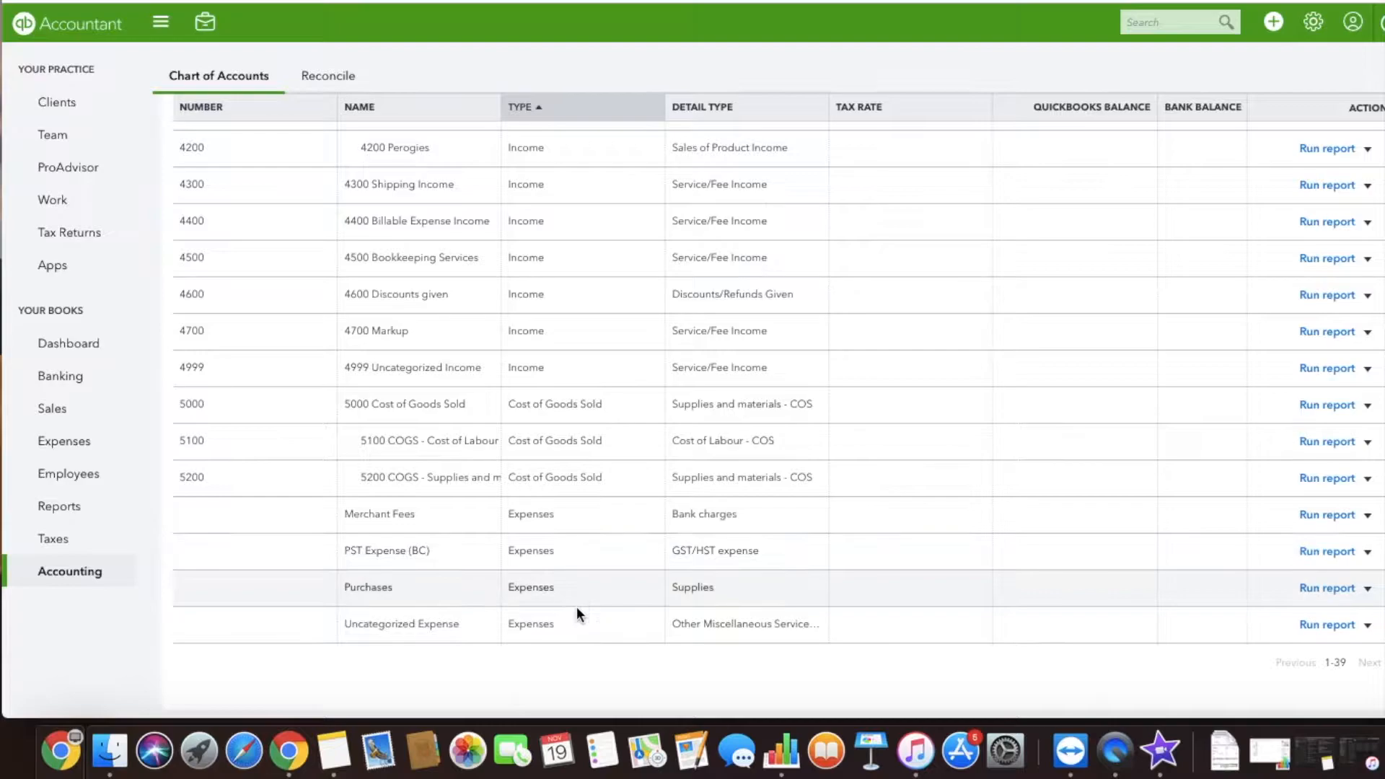
# Change the Purchases account's type to Cost of Goods Sold with the detail type Supplies and materials - COS.
pyautogui.click(1366, 589)
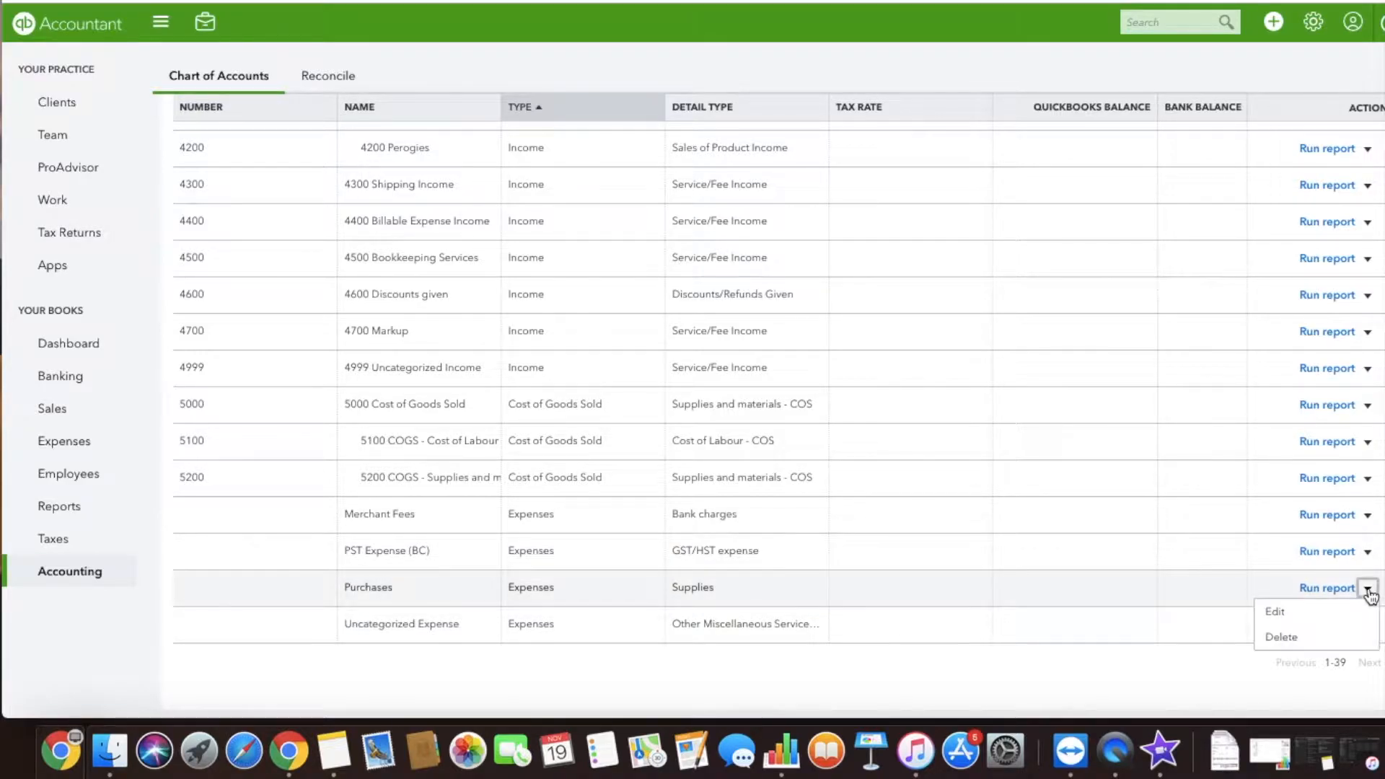
pyautogui.click(1327, 612)
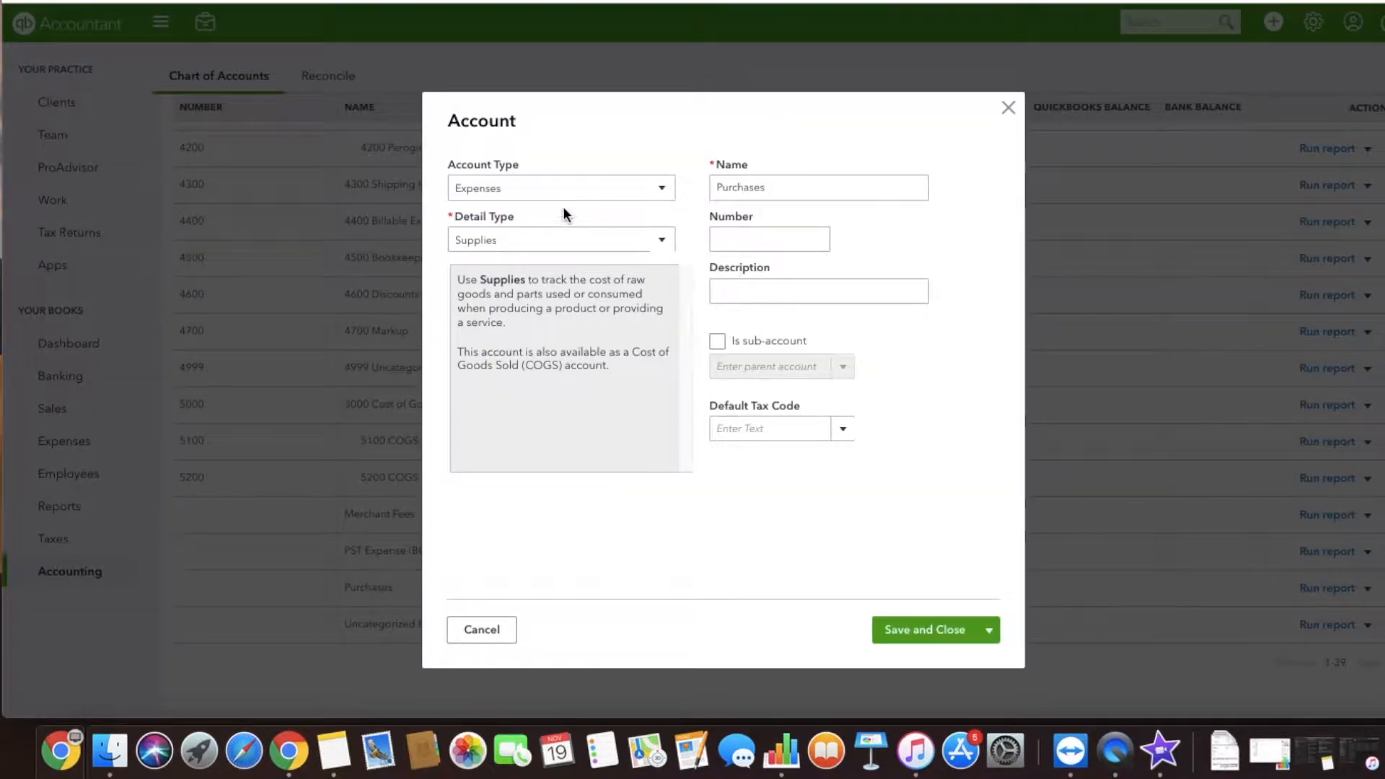
pyautogui.click(559, 196)
pyautogui.click(511, 417)
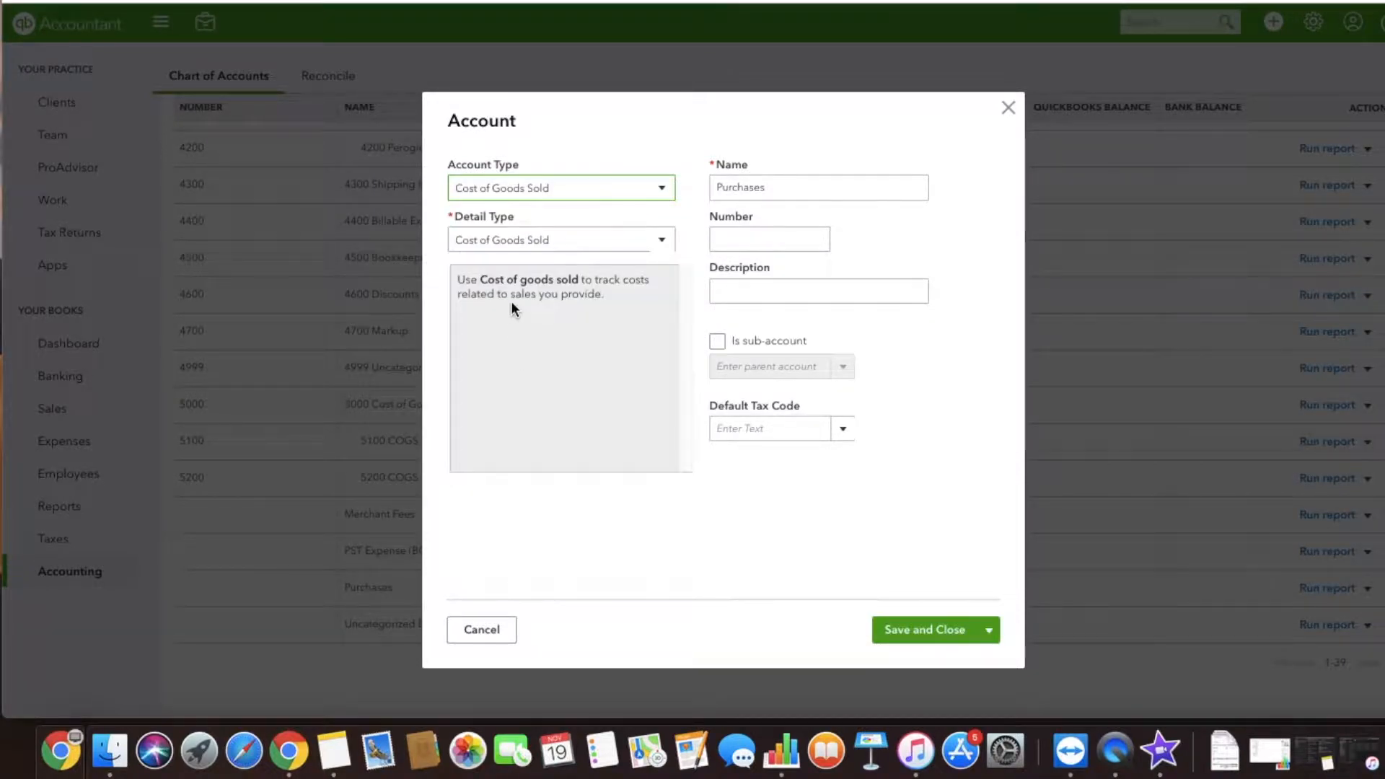
pyautogui.click(516, 248)
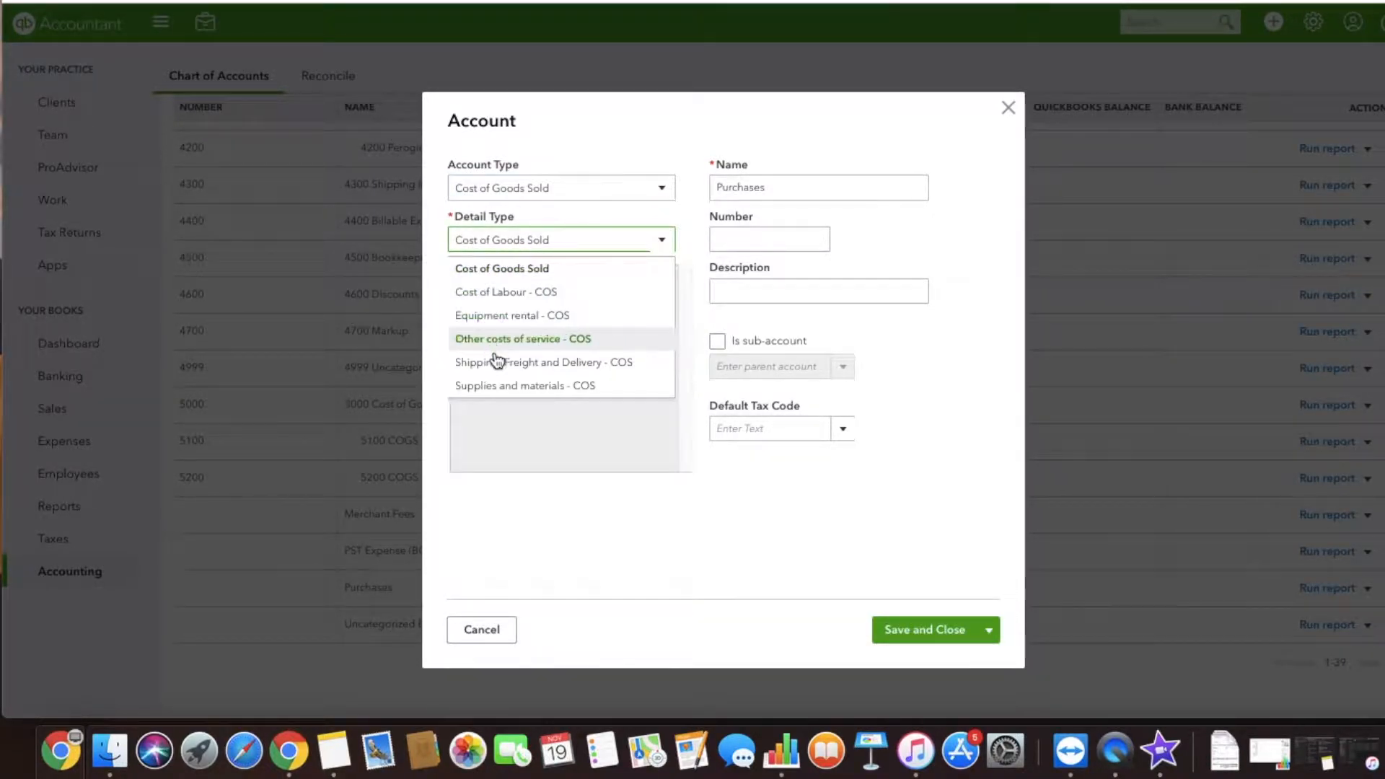
pyautogui.click(495, 388)
# Rename the Purchases account as COGS - Supplies and Materials, save it and accept the account type change.
pyautogui.doubleClick(798, 188)
pyautogui.write('Supplies and Materials')
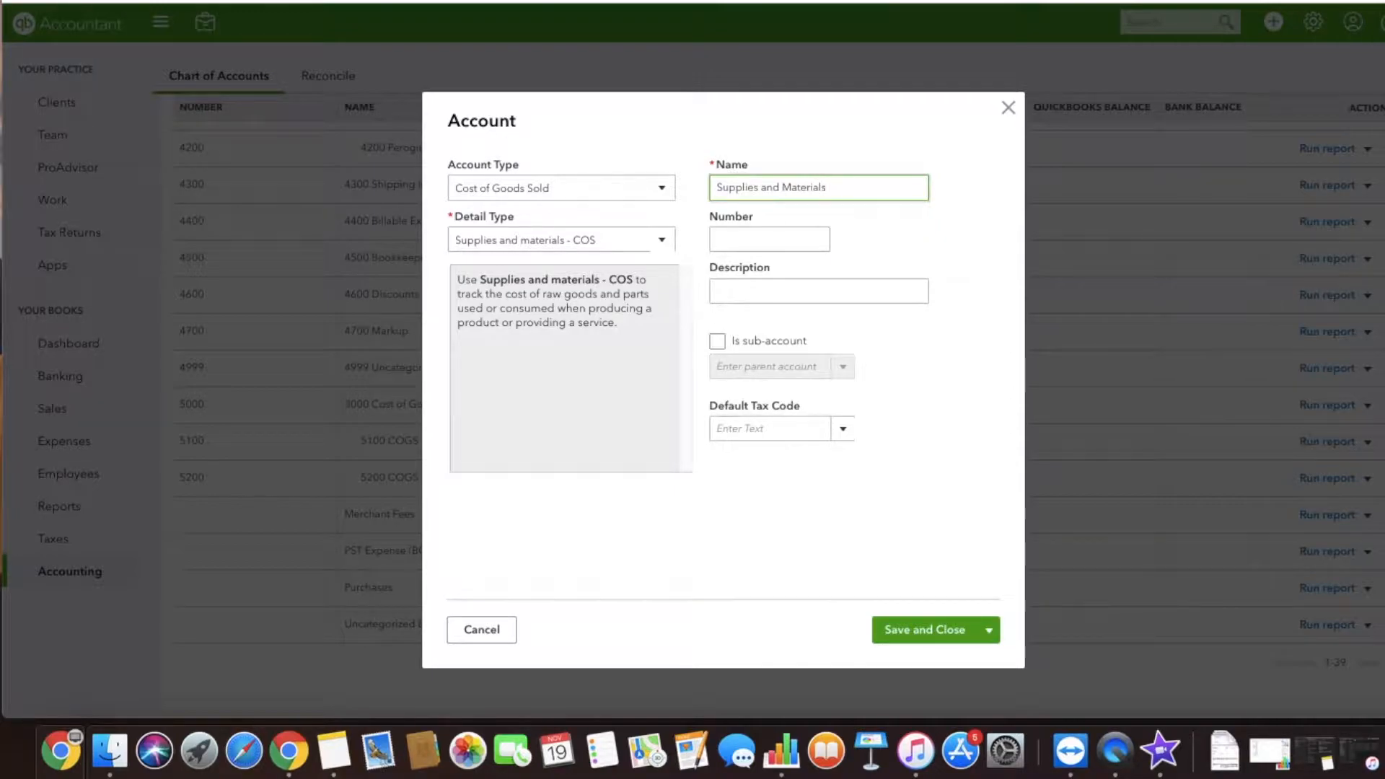
pyautogui.write('COGS -')
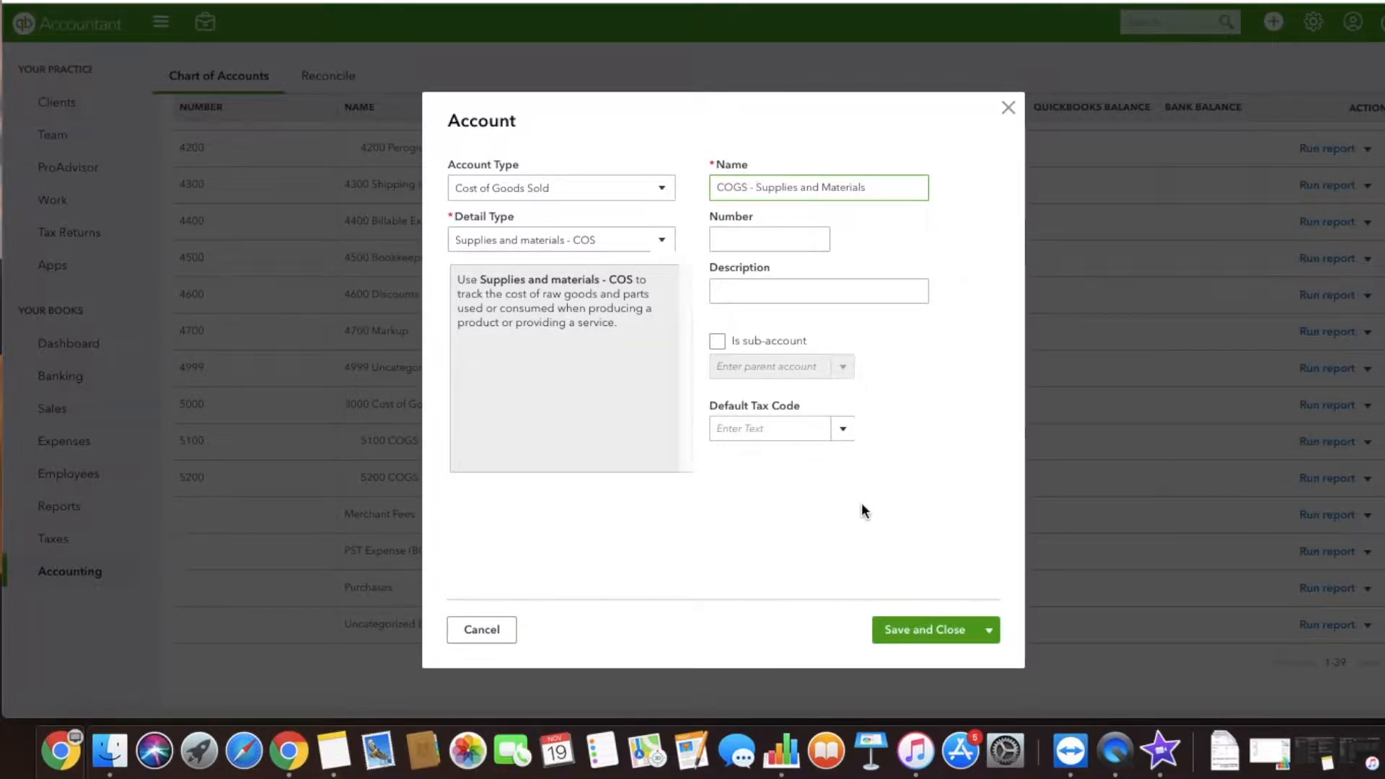
pyautogui.click(935, 630)
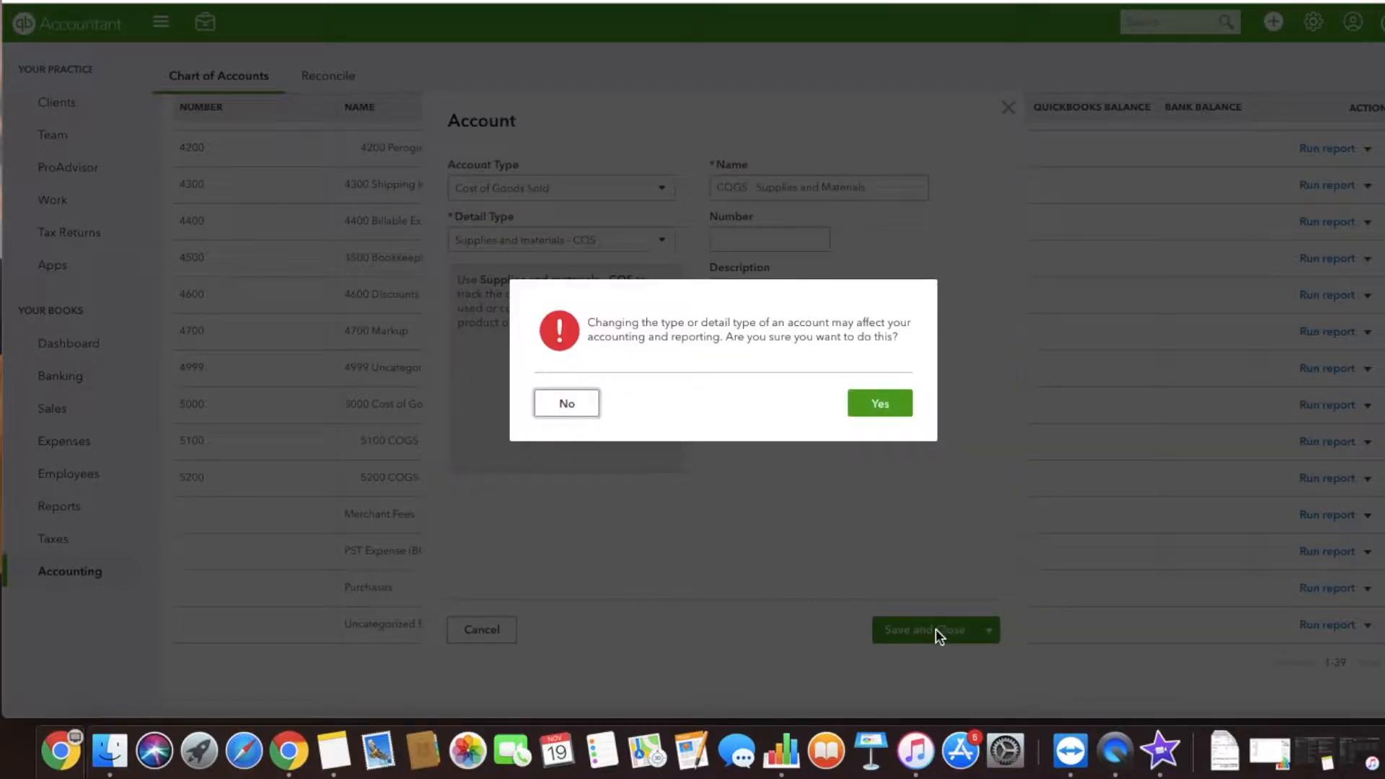
pyautogui.click(889, 408)
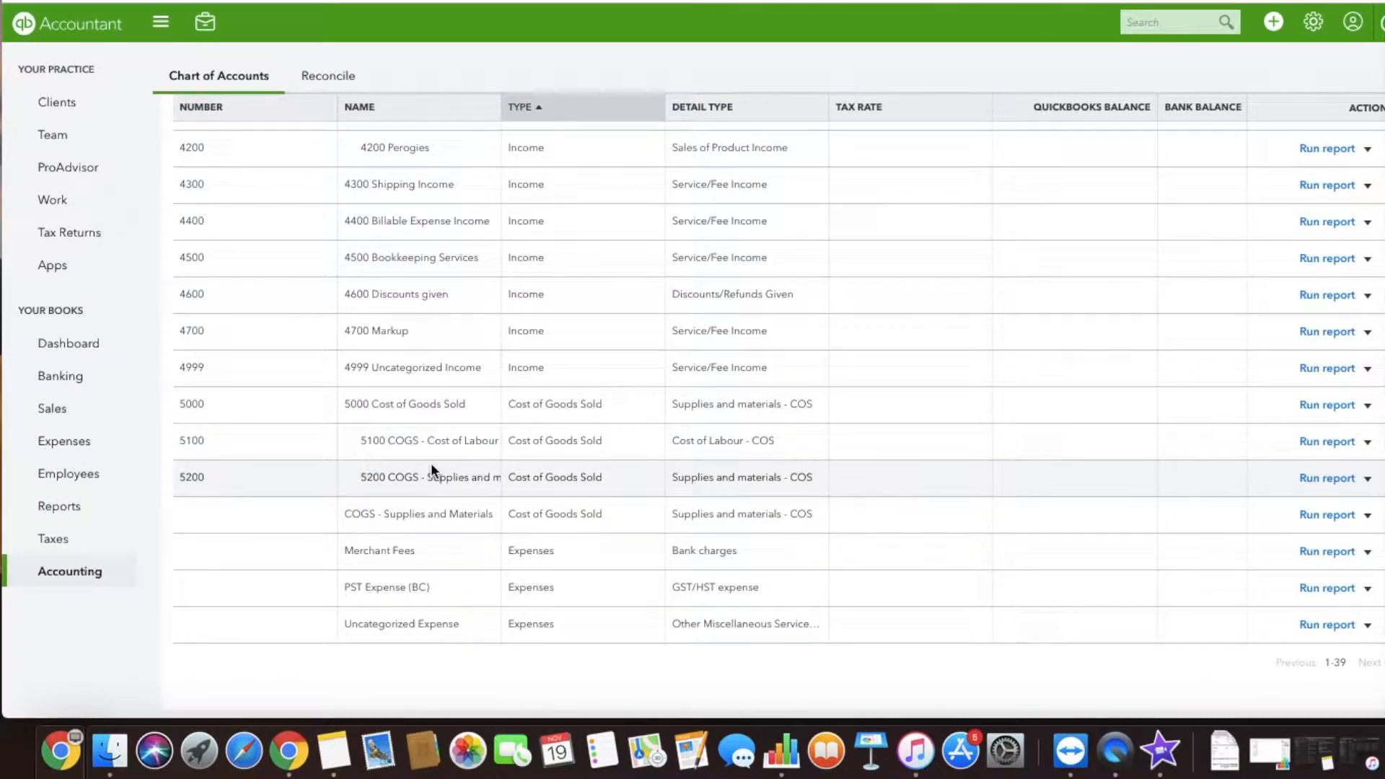
# In the unnumbered COGS supplies account, change the name to COGS - Supplies and materials with a lowercase m.
pyautogui.click(1368, 516)
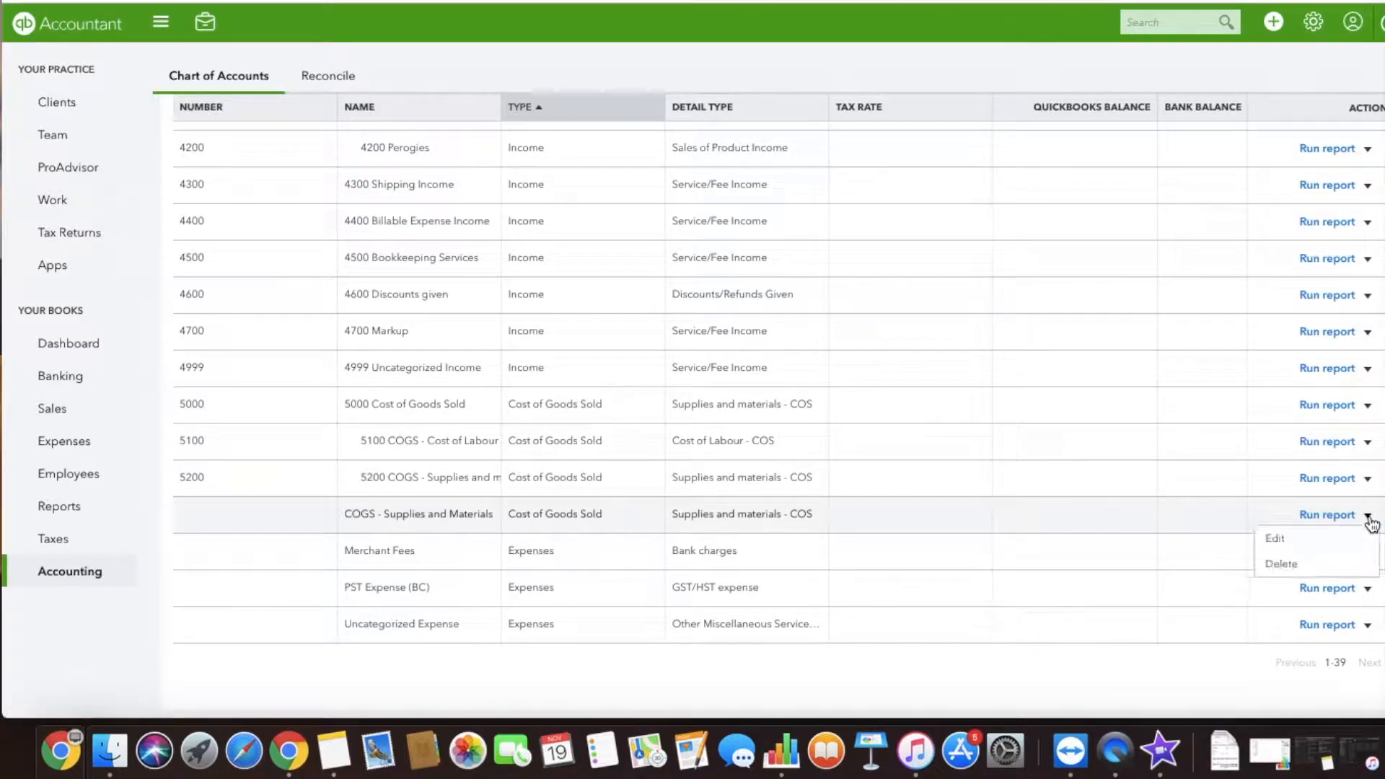
pyautogui.click(1310, 542)
pyautogui.click(820, 186)
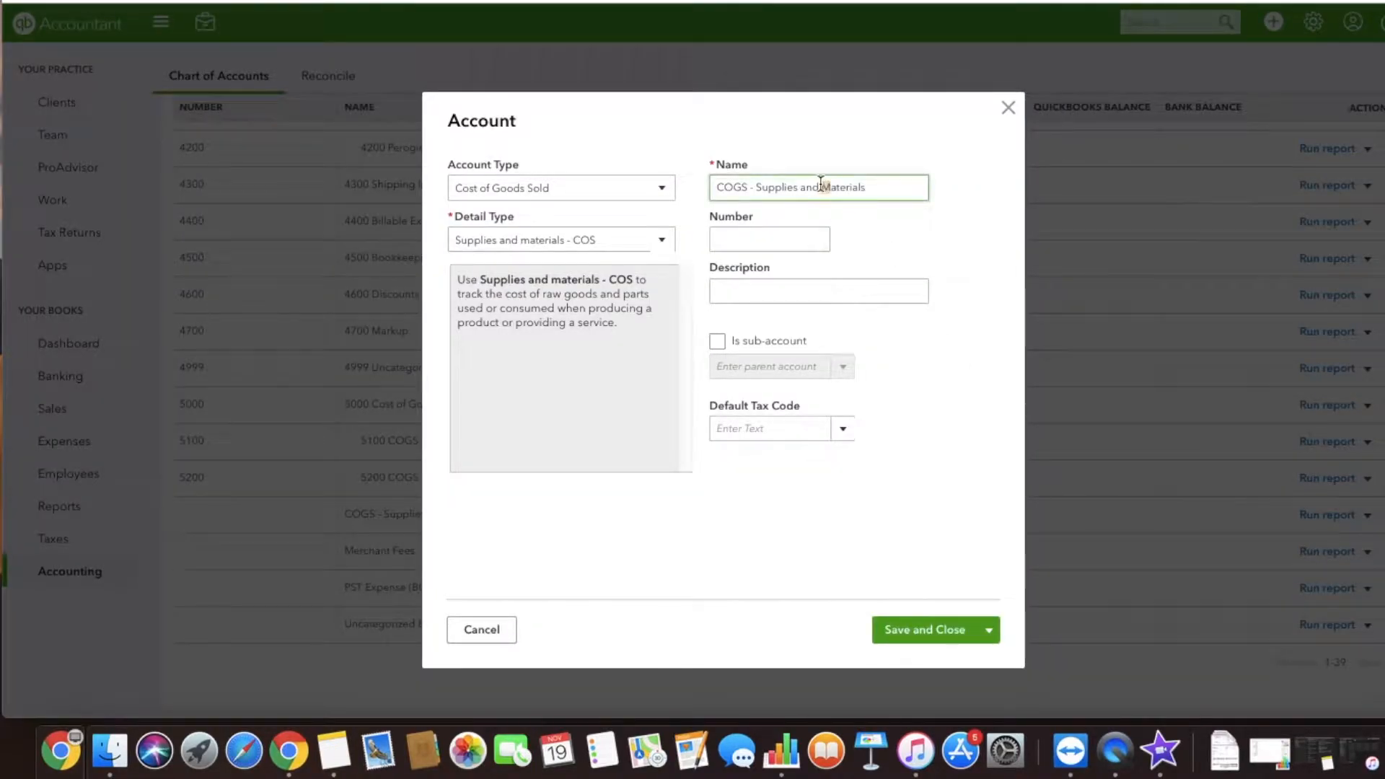
pyautogui.press('Delete')
pyautogui.write('m')
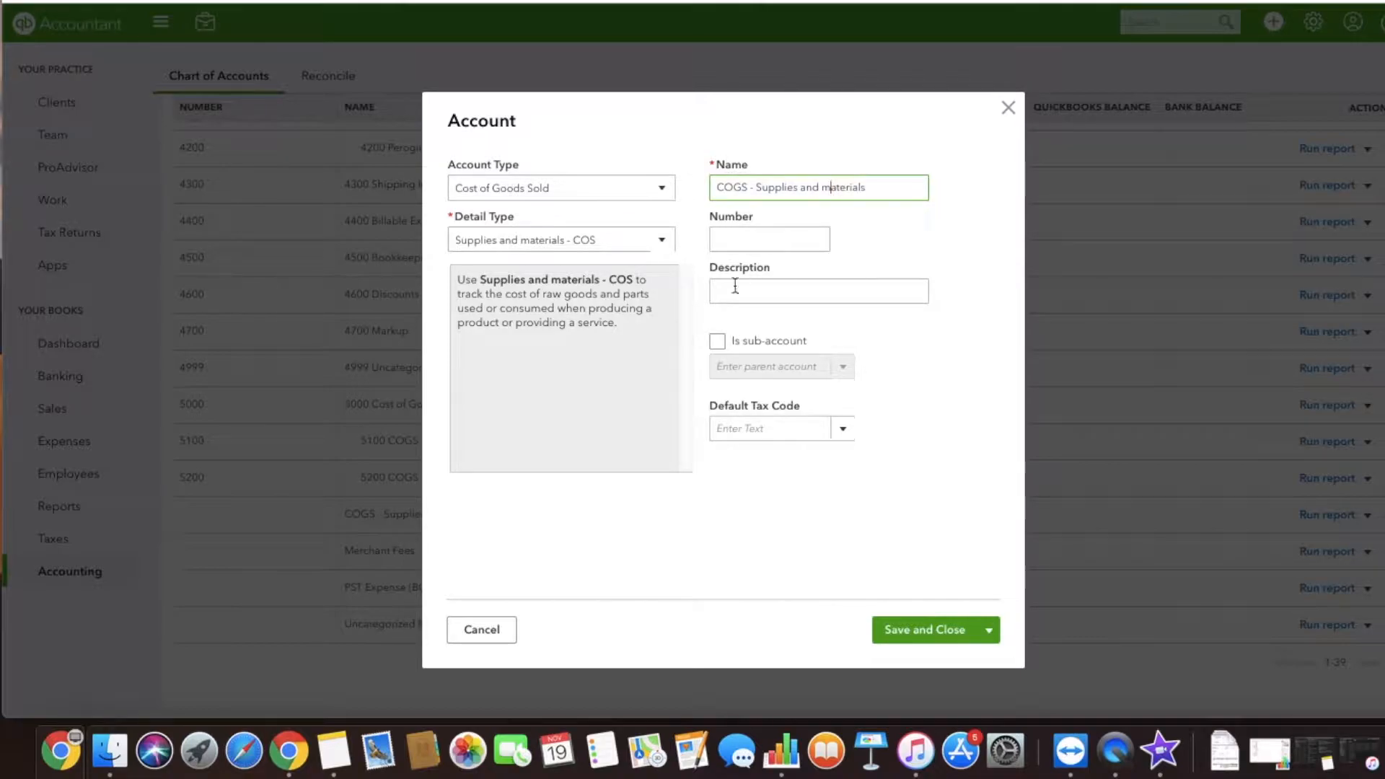
# Try to make the account a sub-account of Cost of Goods Sold and merge it with the existing supplies account, then close the form.
pyautogui.click(717, 340)
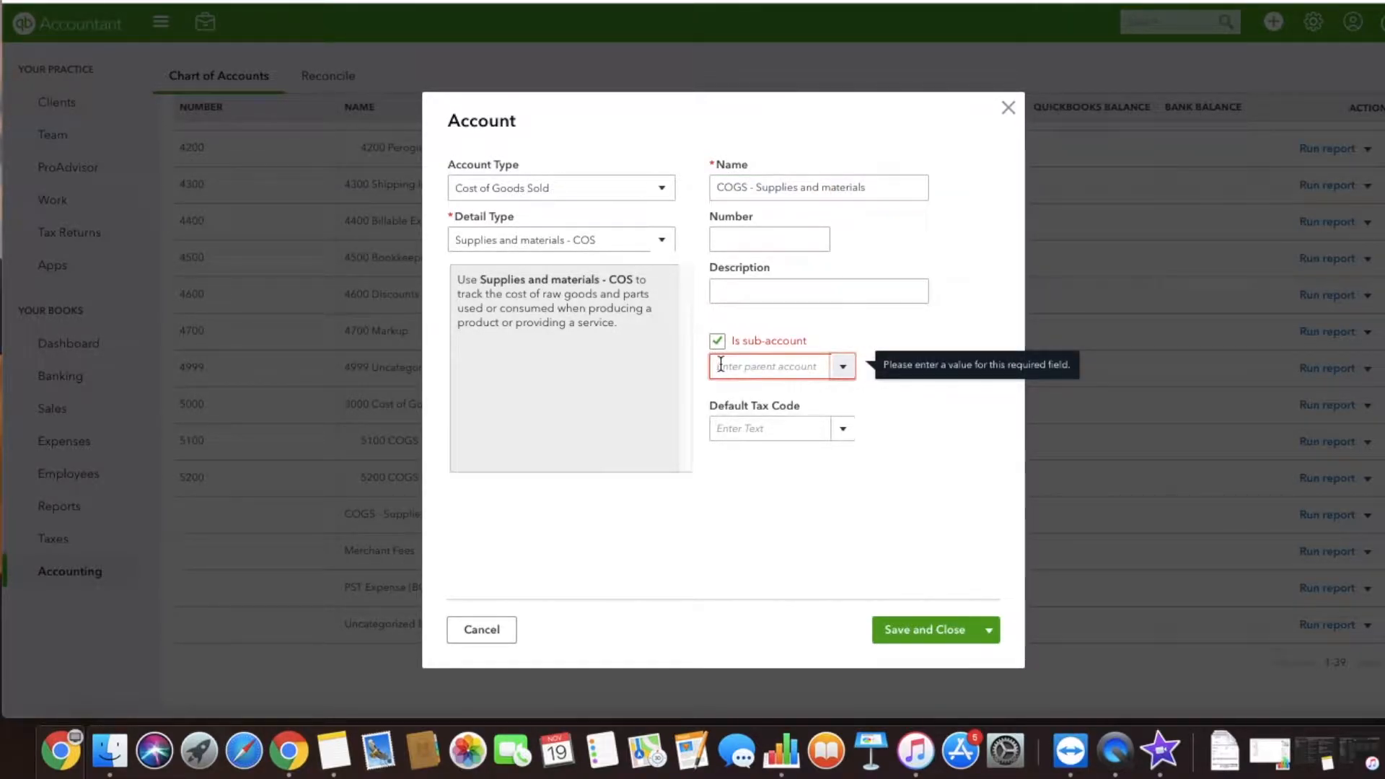
pyautogui.click(719, 366)
pyautogui.write('cos')
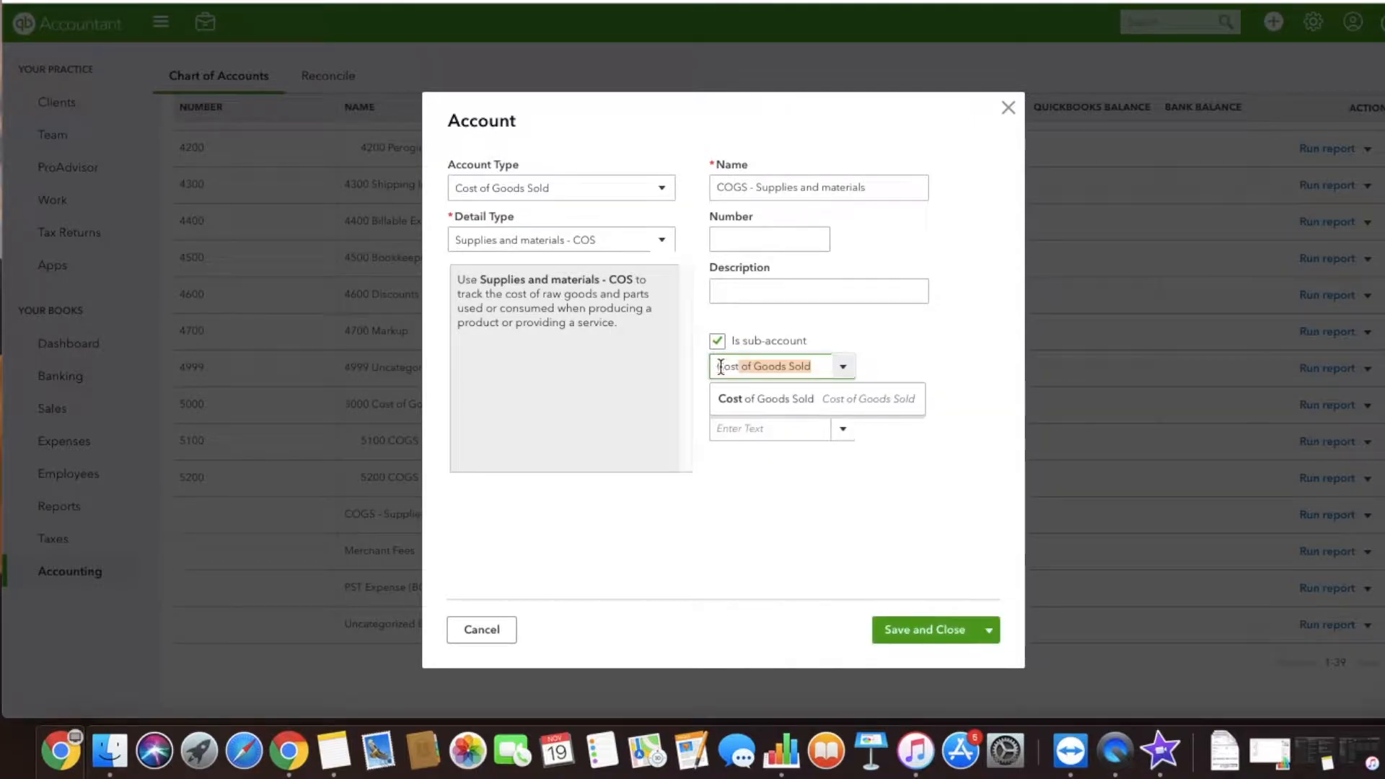
pyautogui.click(739, 402)
pyautogui.click(913, 635)
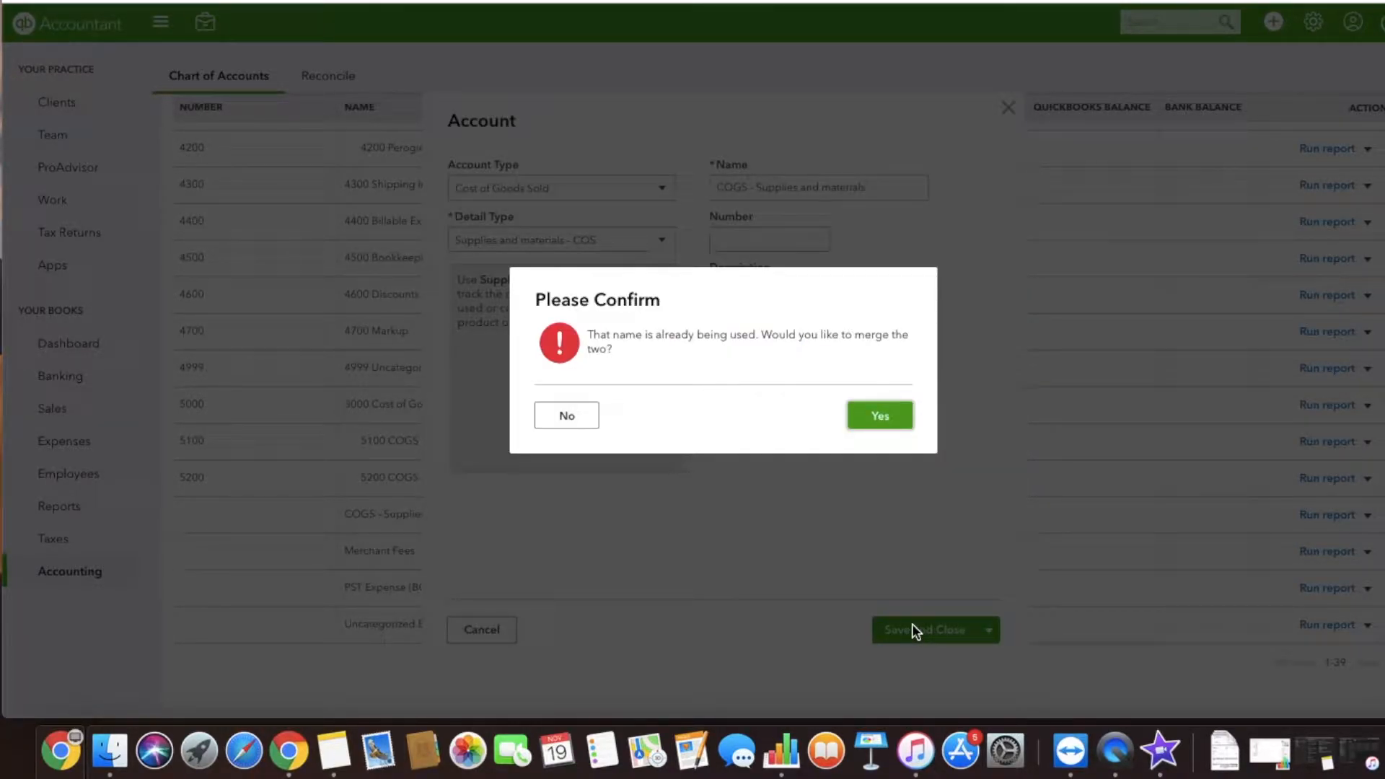
pyautogui.click(891, 418)
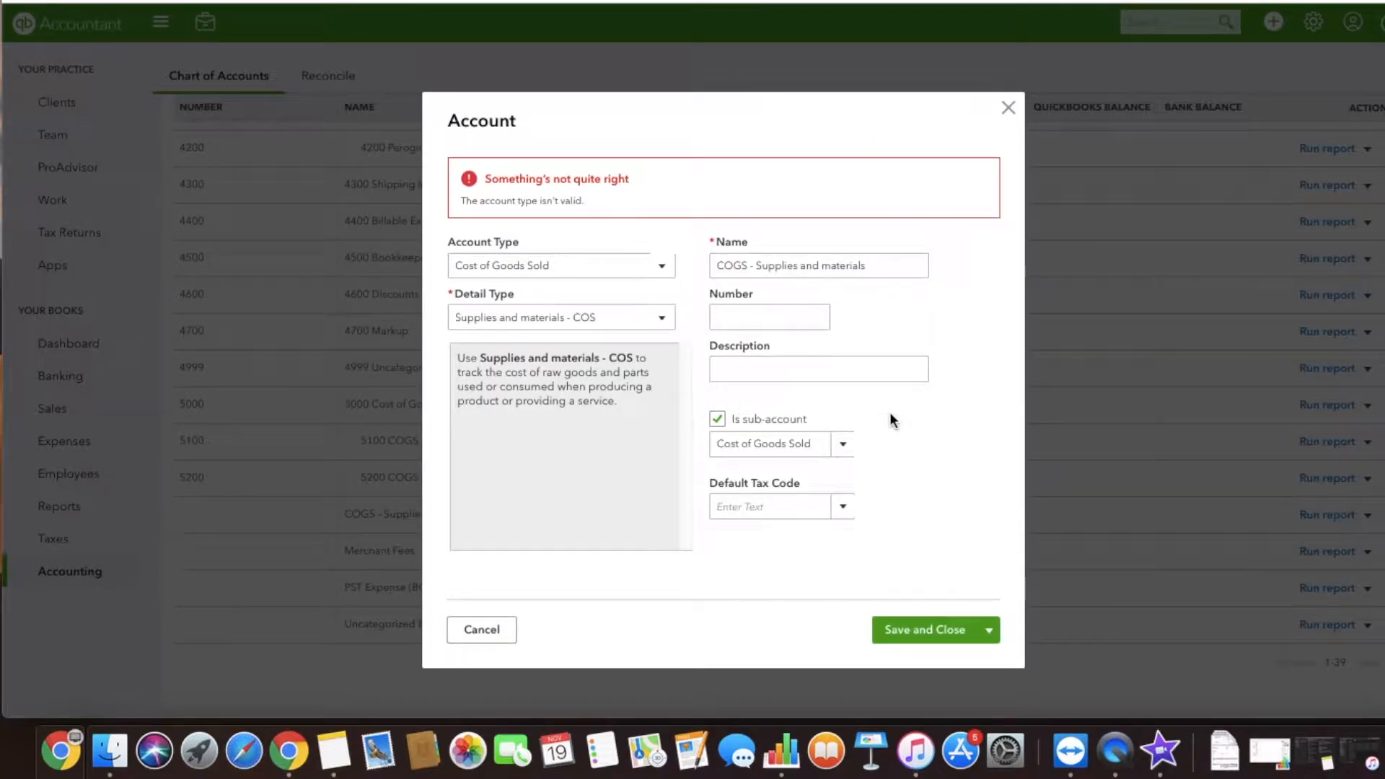
pyautogui.click(1008, 110)
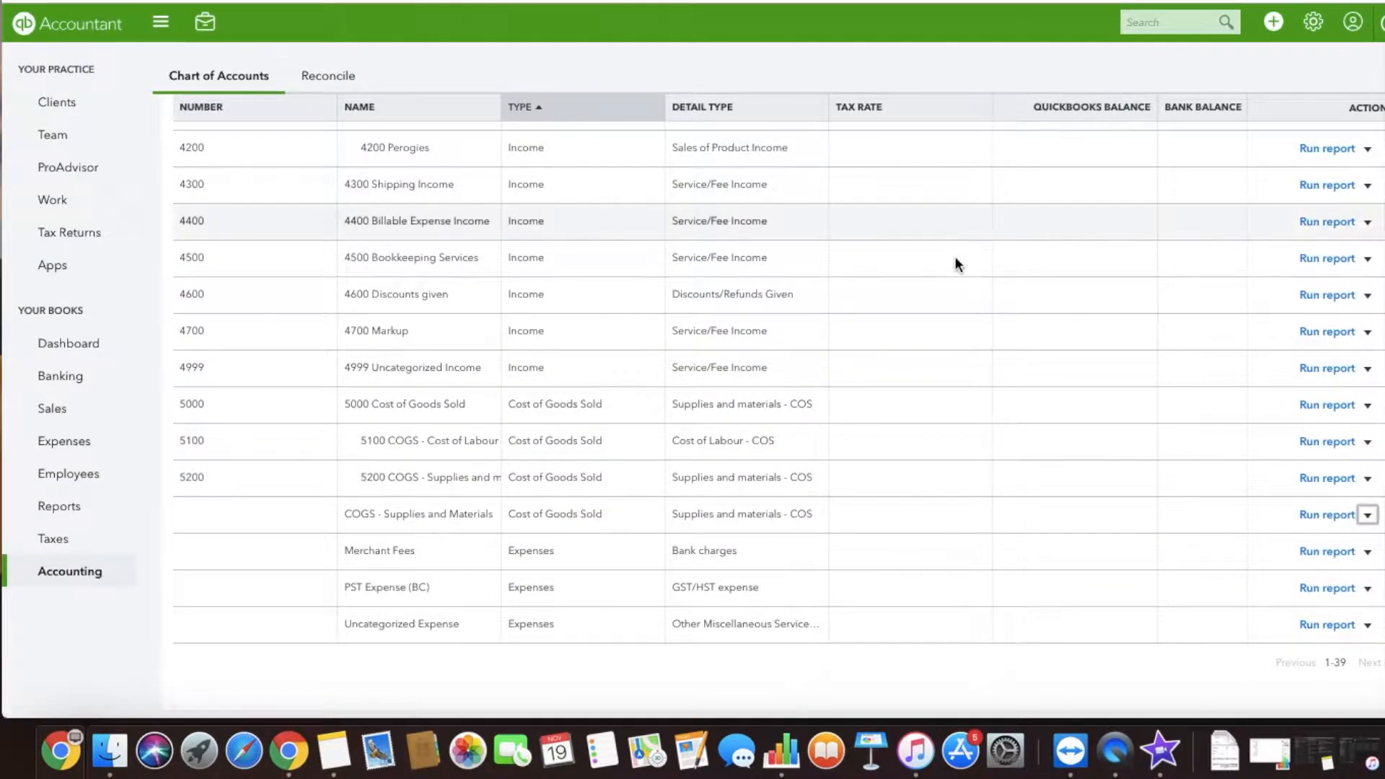
# Reload the chart of accounts and return to the Cost of Goods Sold accounts.
pyautogui.click(1368, 481)
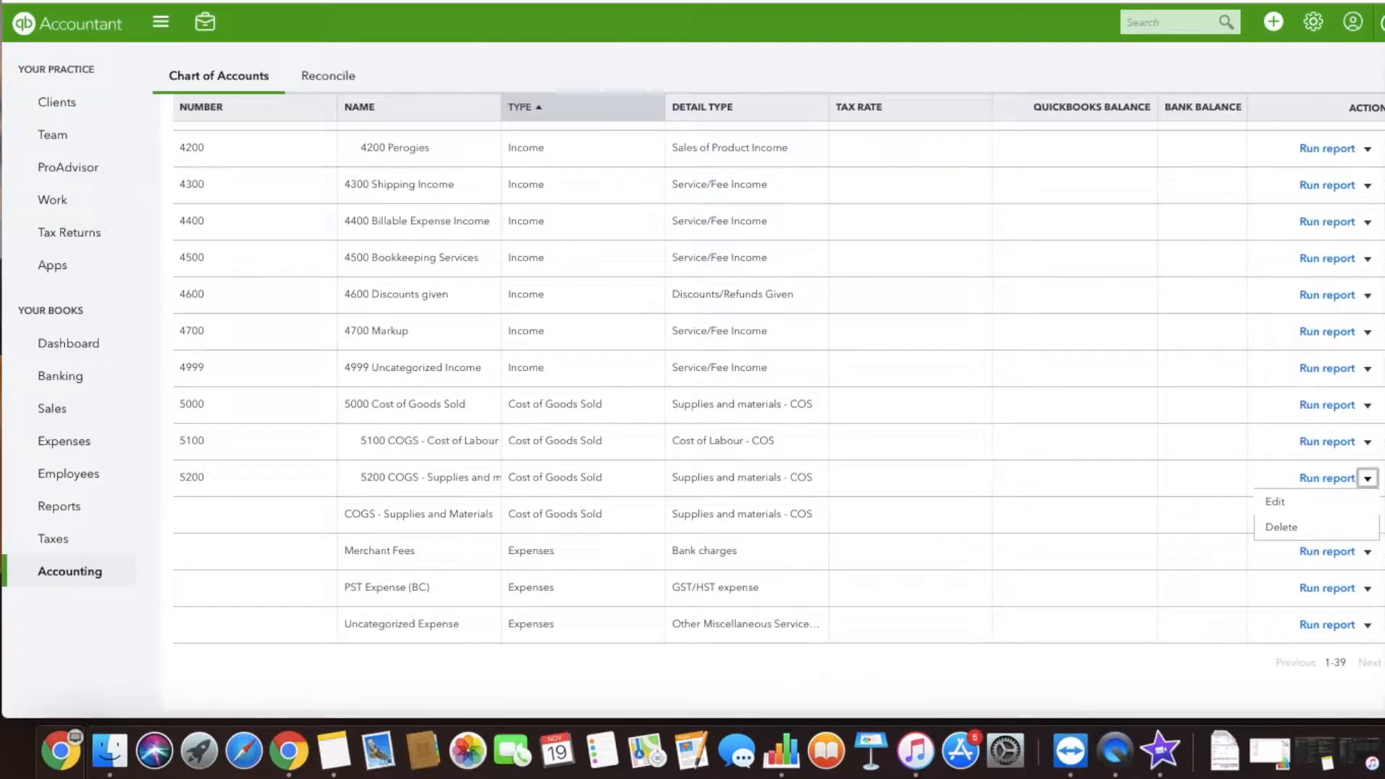
pyautogui.click(85, 1)
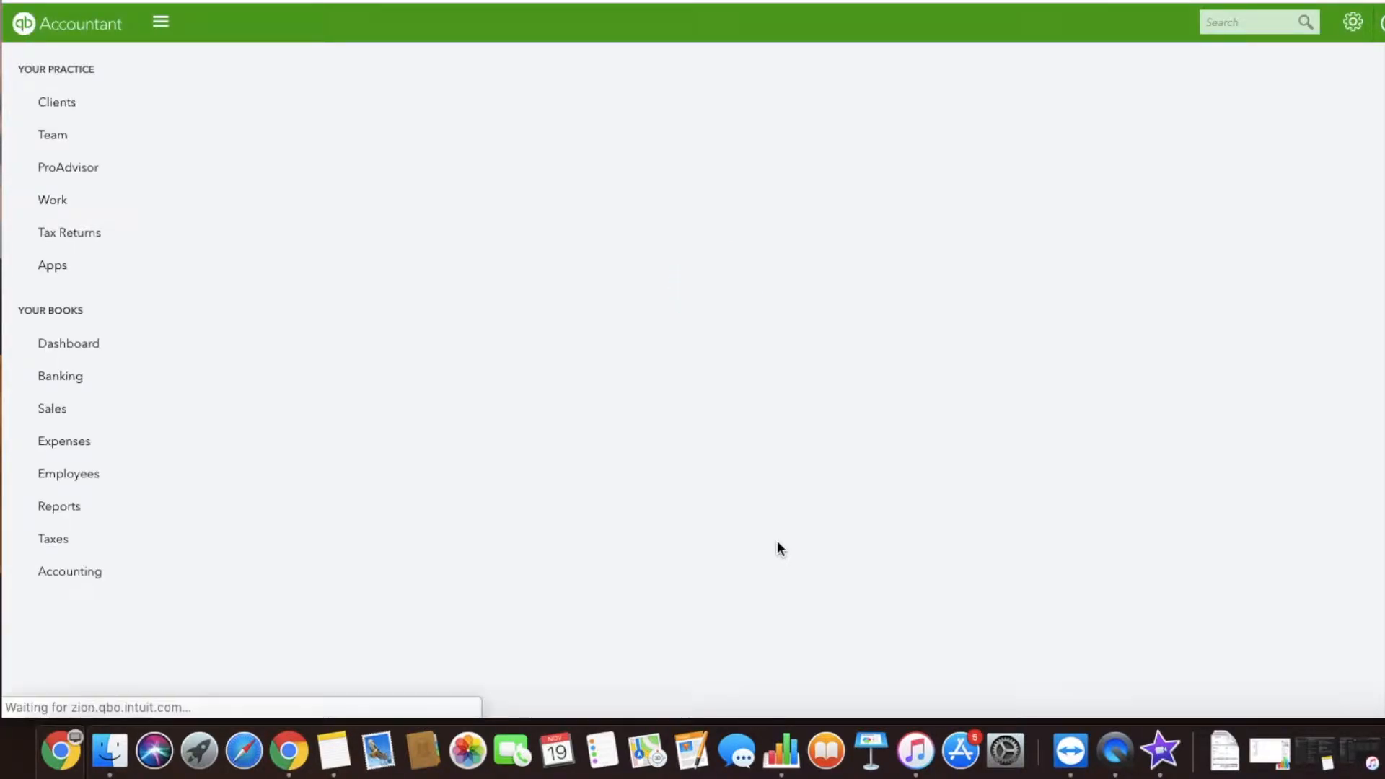
pyautogui.scroll(-15, 777, 539)
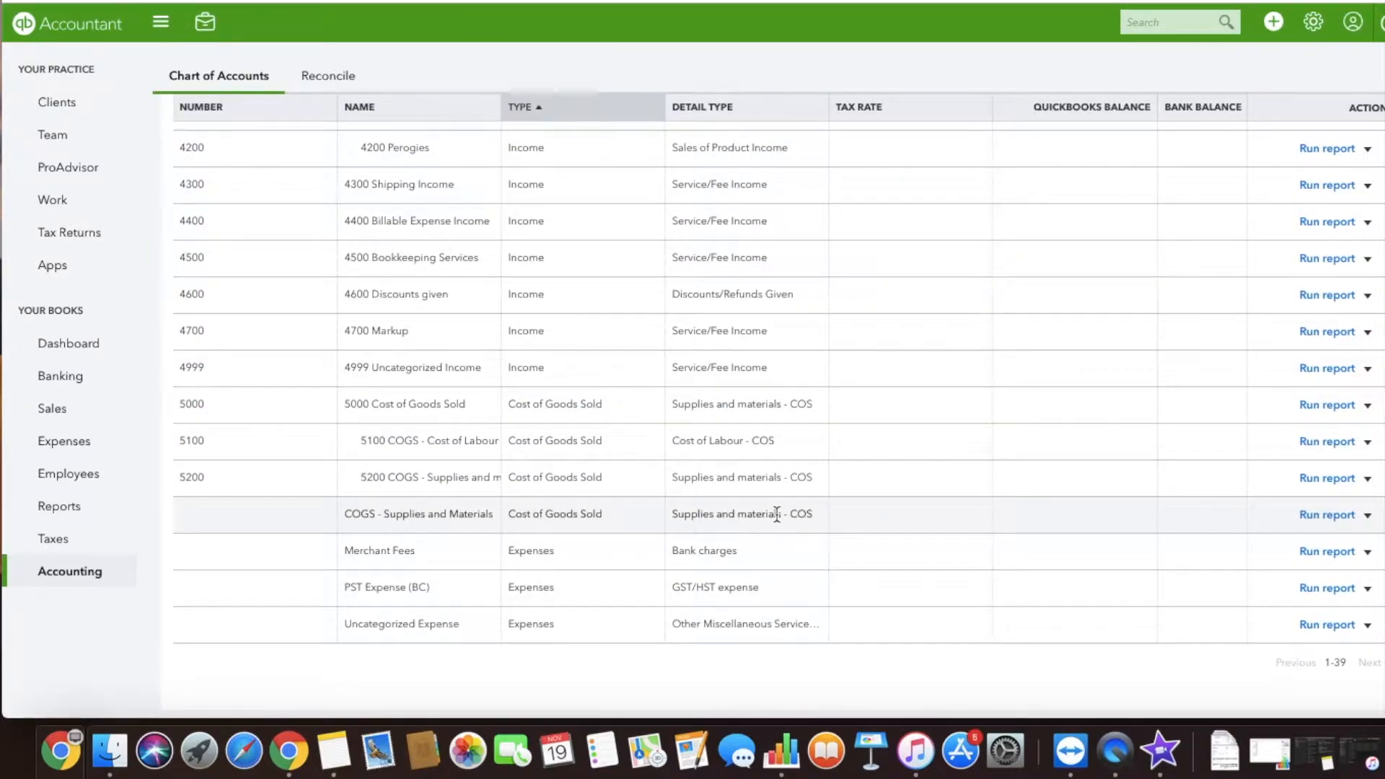
# Rename the unnumbered COGS - Supplies and Materials account as COGS - Supplies and materials and save it.
pyautogui.click(1368, 516)
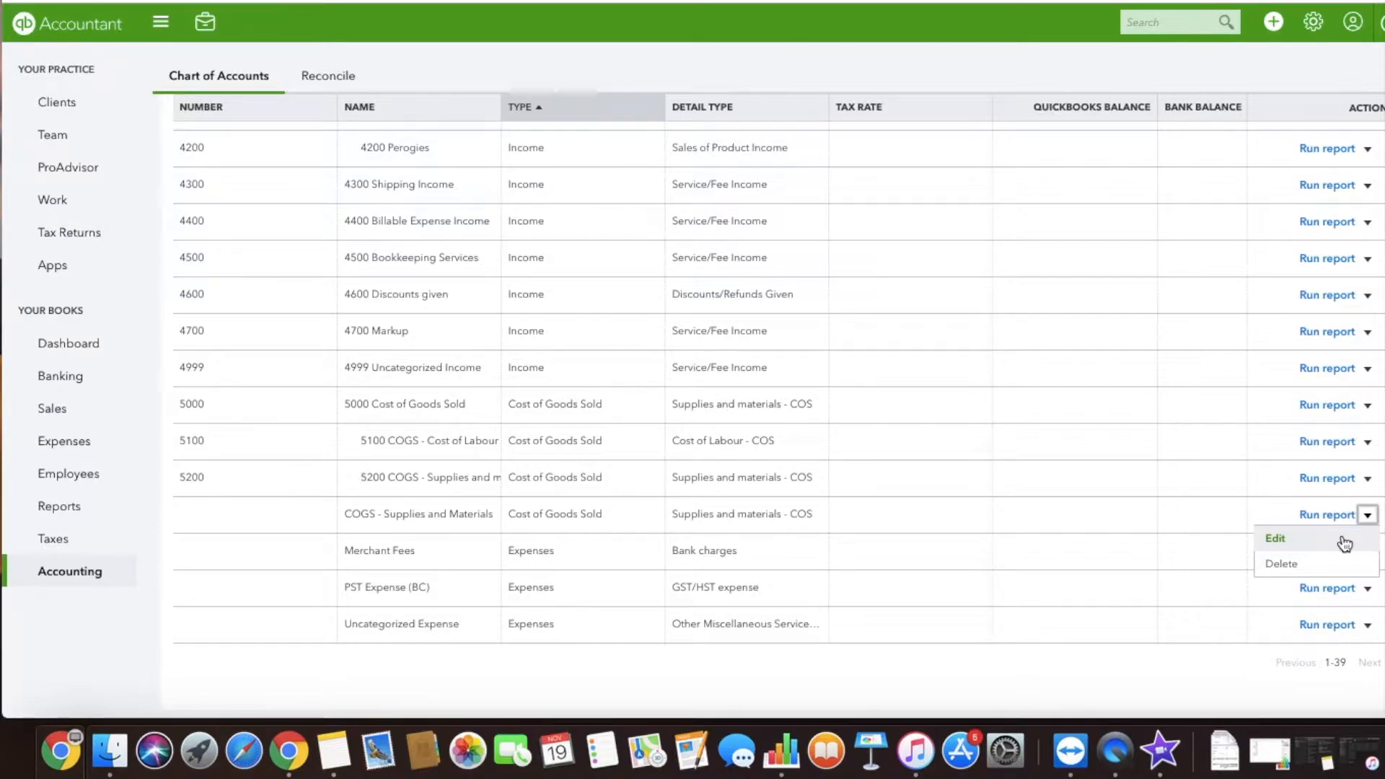
pyautogui.click(1343, 538)
pyautogui.click(820, 187)
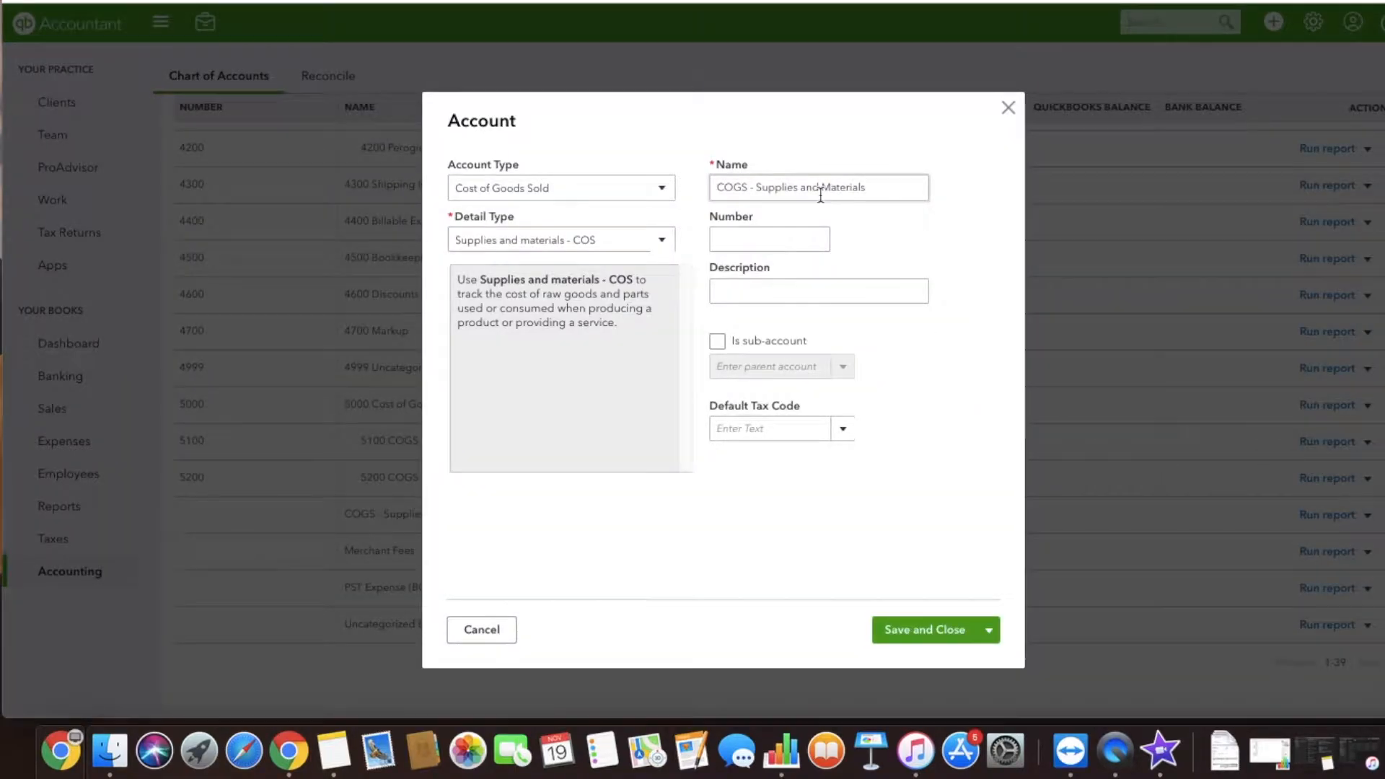
pyautogui.write('m')
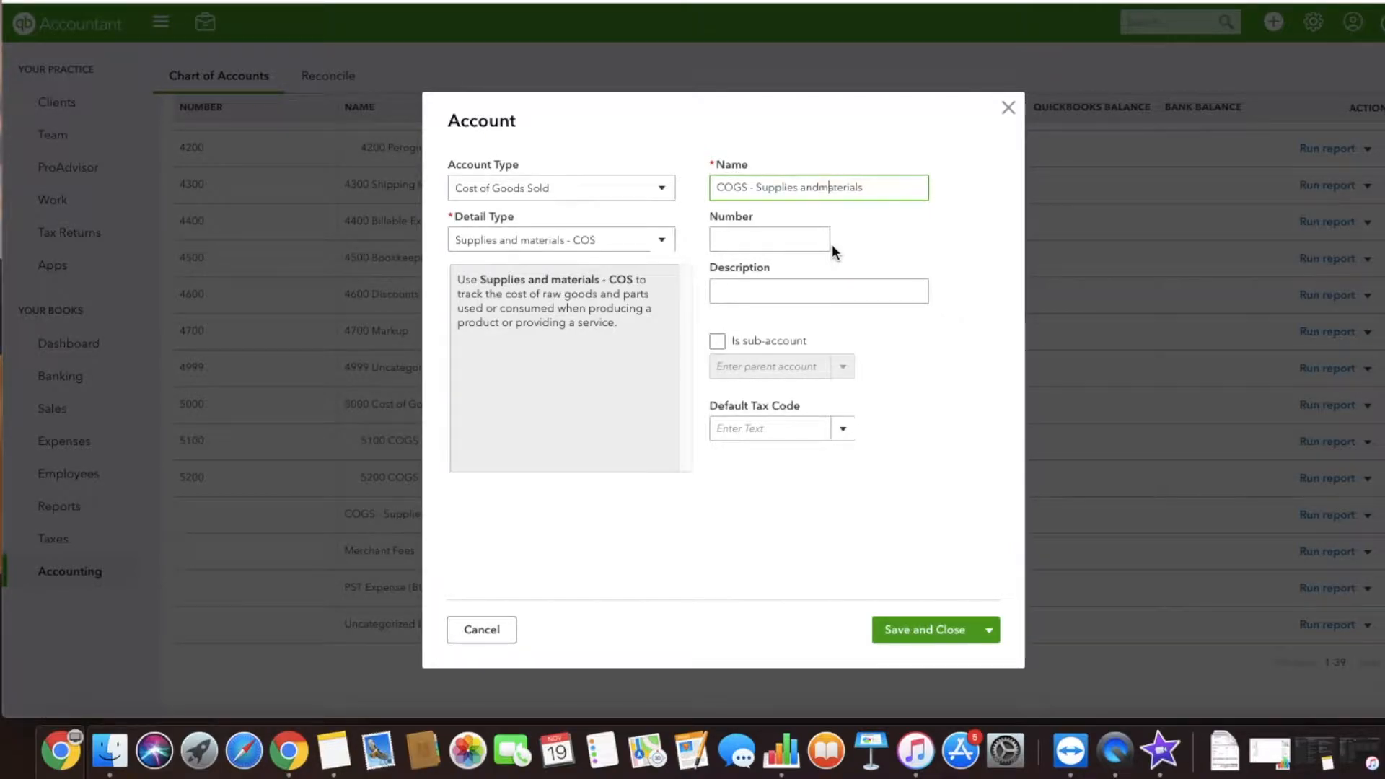
pyautogui.click(820, 187)
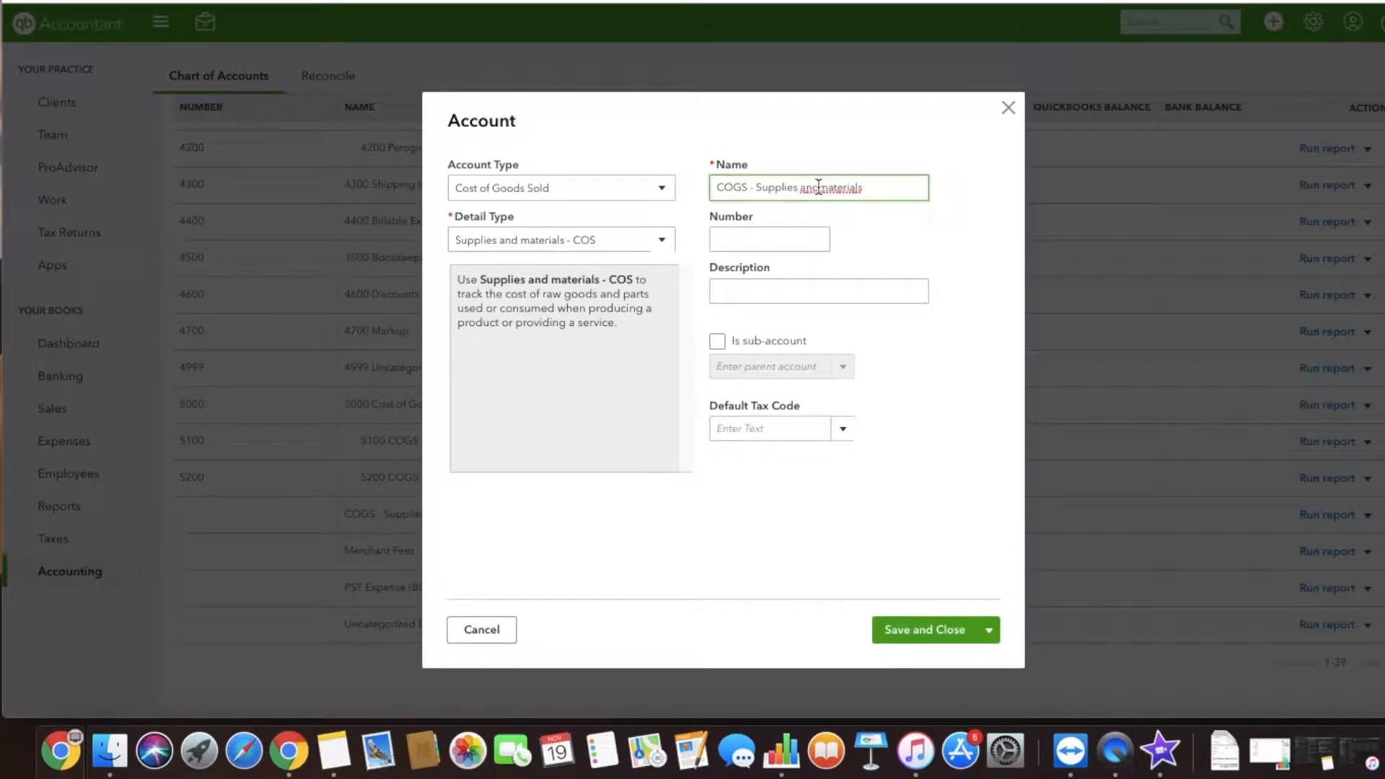
pyautogui.click(905, 631)
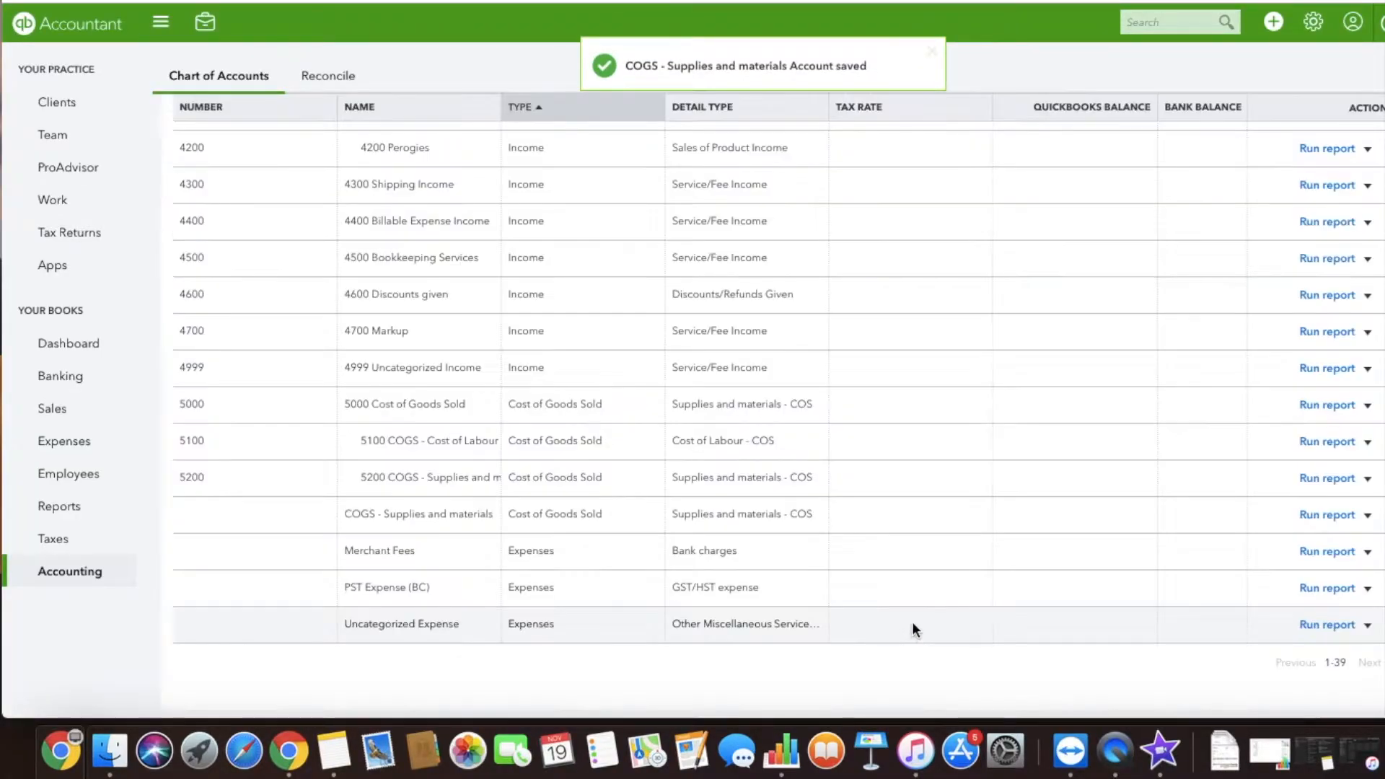
# Try to merge the unnumbered supplies account into its namesake by making it a sub-account of 5000 Cost of Goods Sold, then close the form.
pyautogui.click(1367, 515)
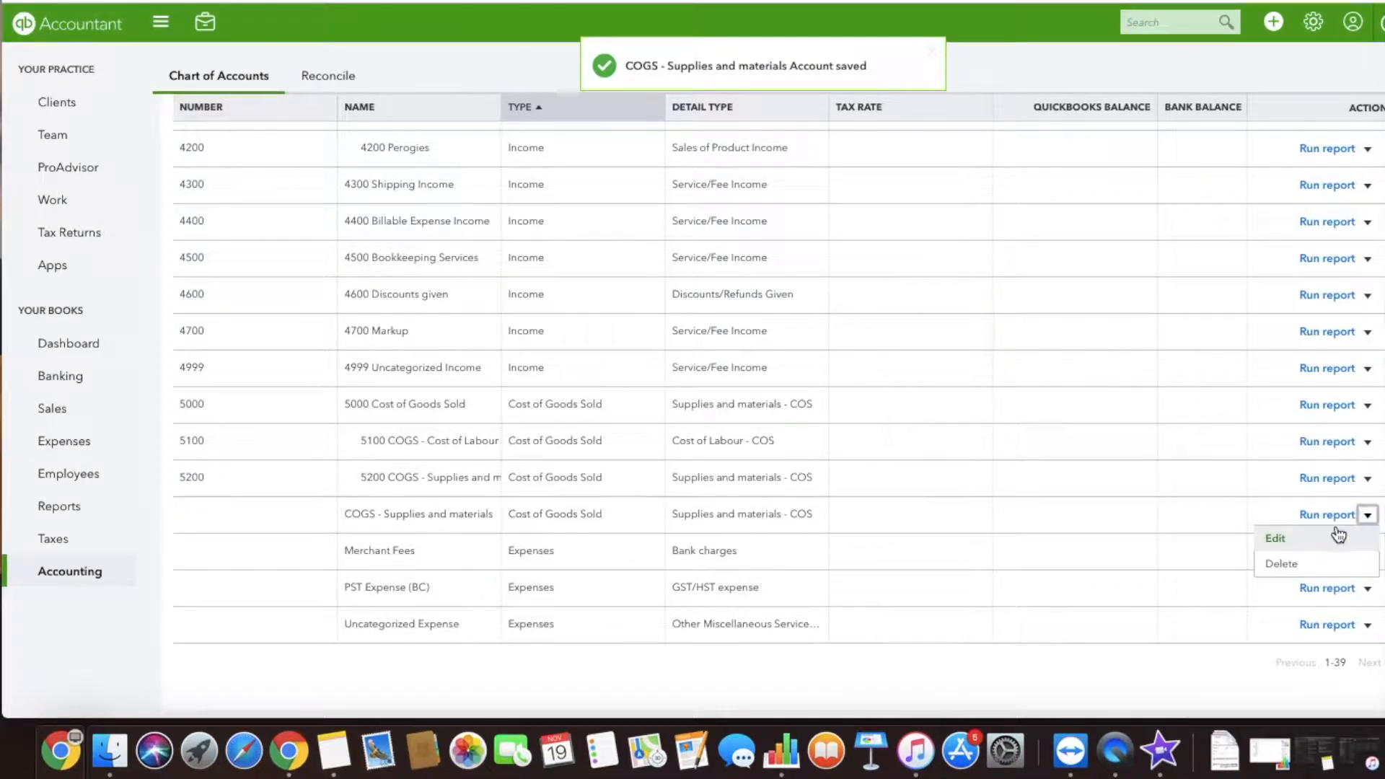
pyautogui.click(1330, 534)
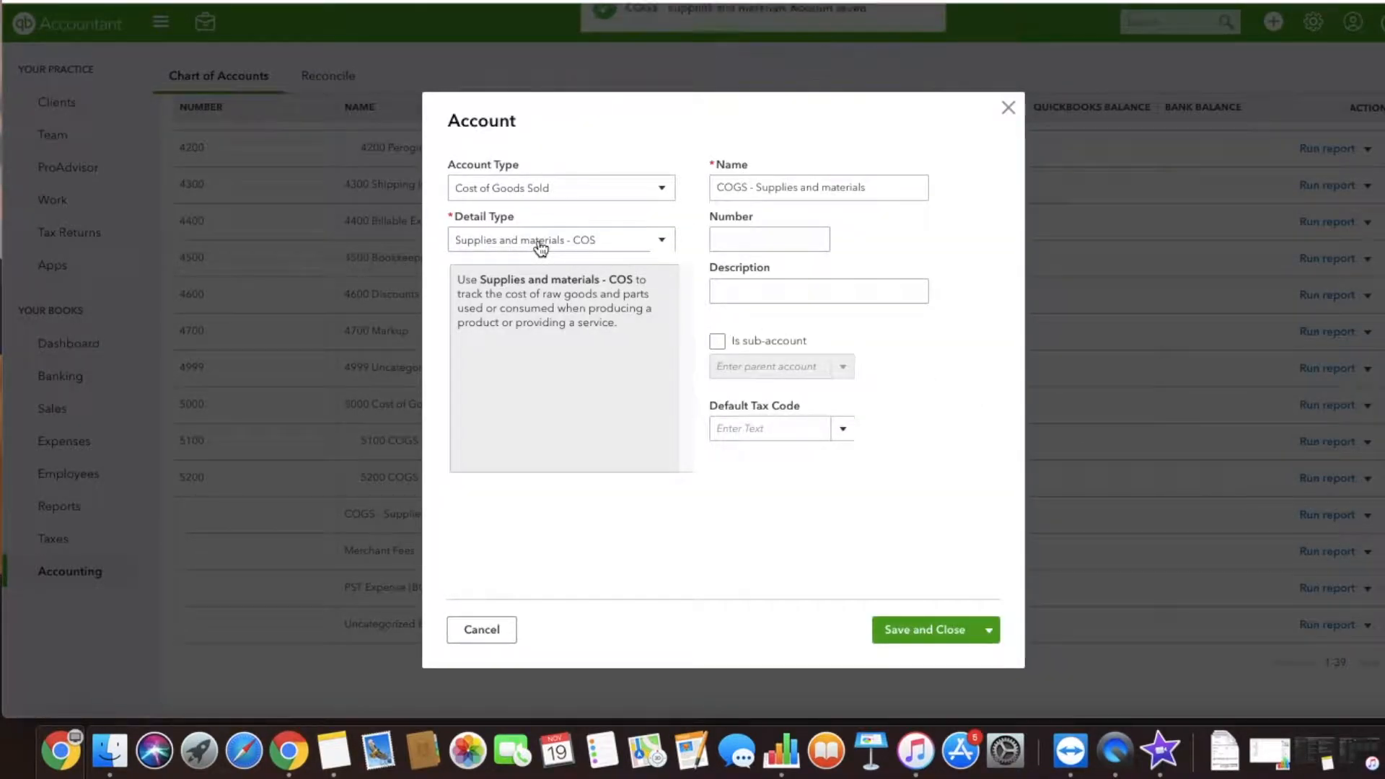
pyautogui.click(716, 340)
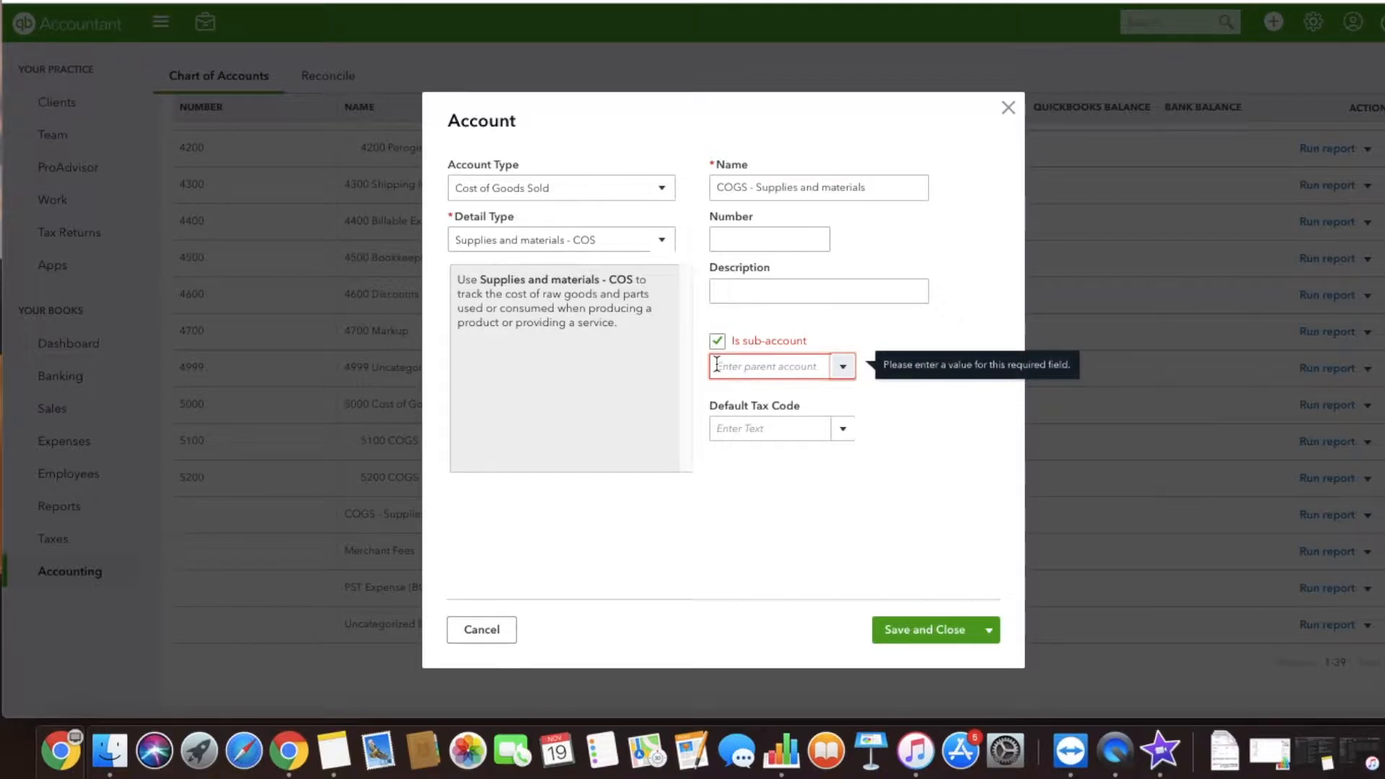
pyautogui.write('cost')
pyautogui.click(725, 396)
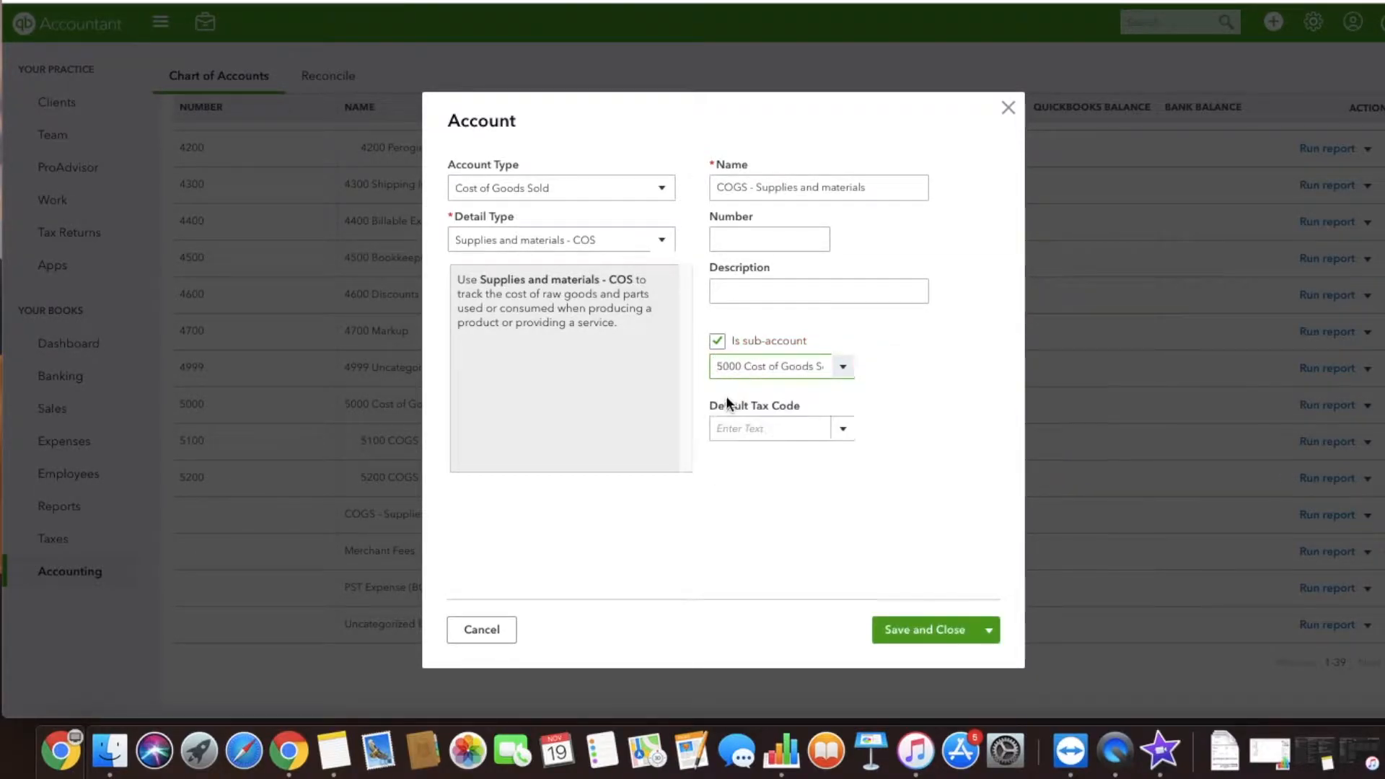
pyautogui.click(913, 629)
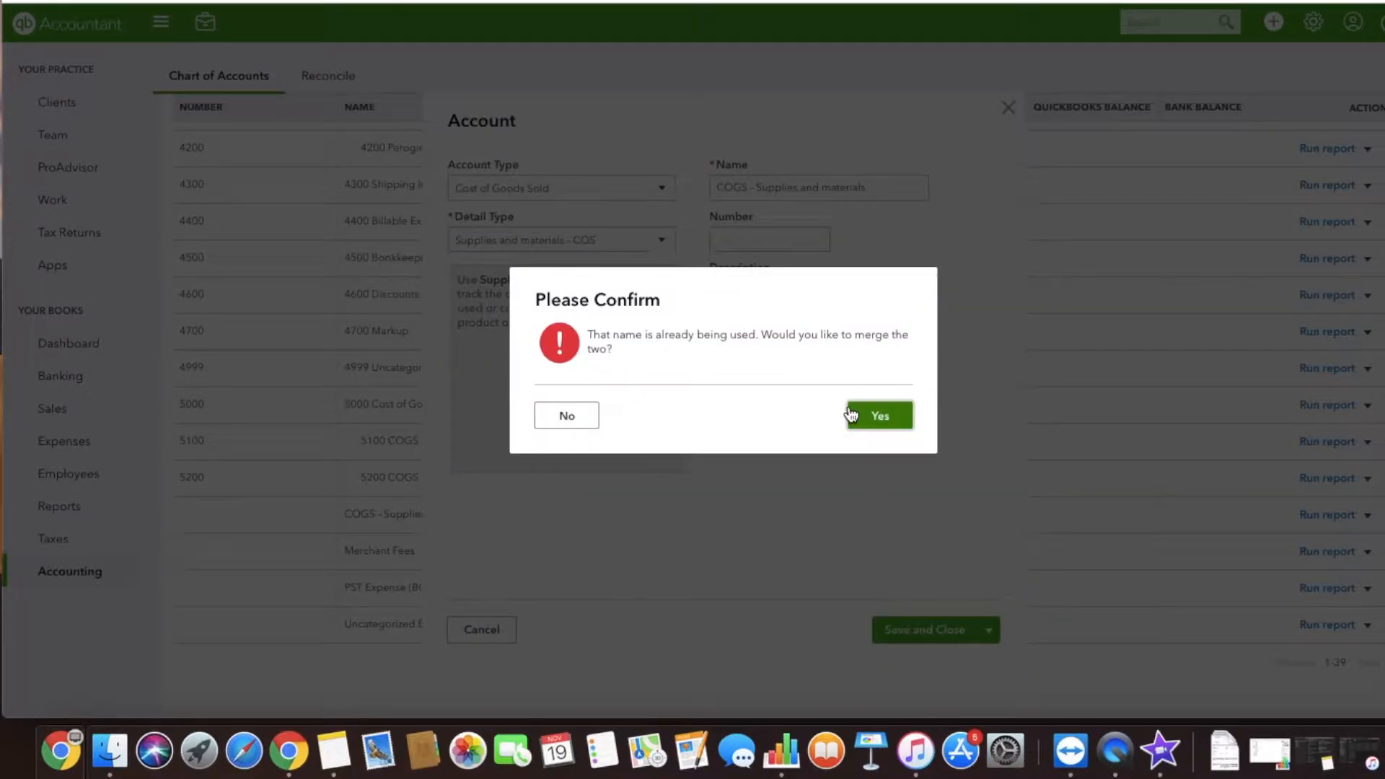
pyautogui.click(862, 414)
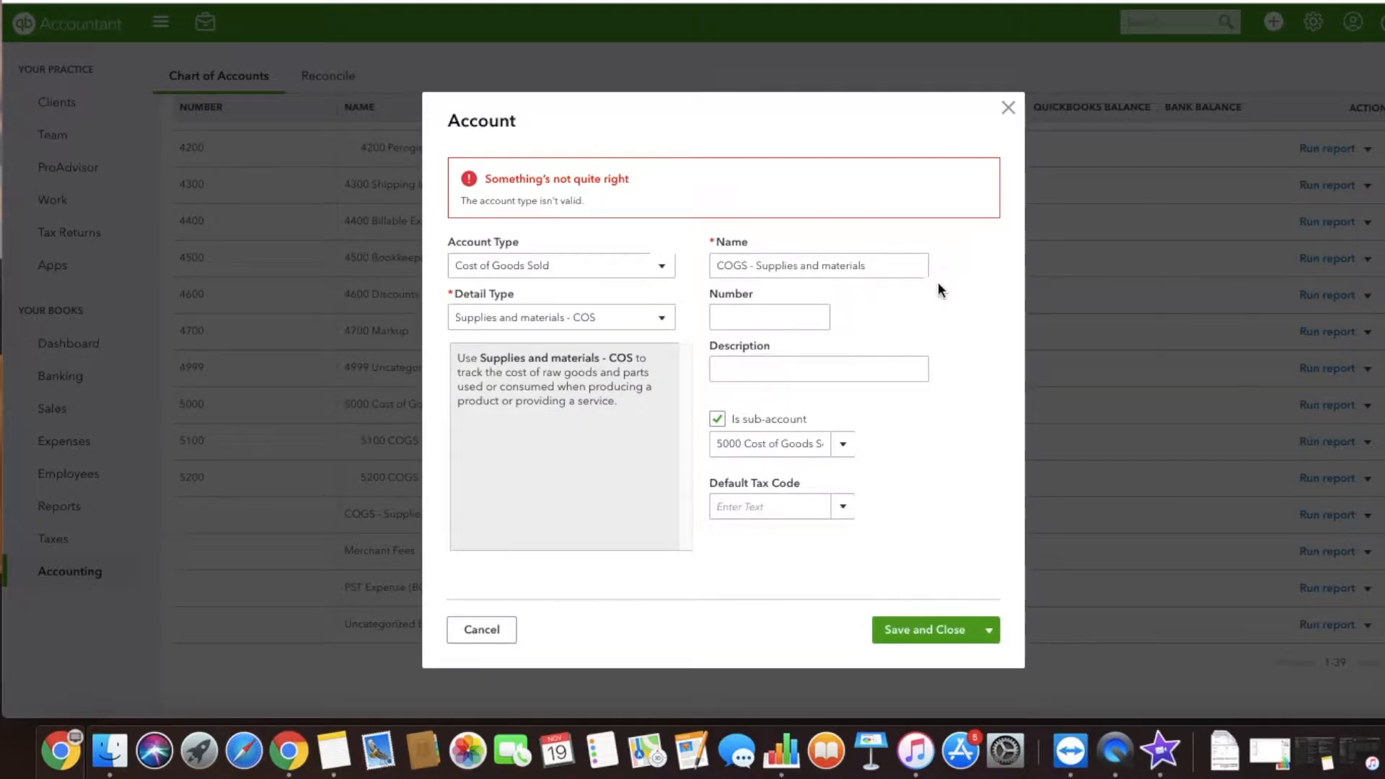
pyautogui.click(1007, 108)
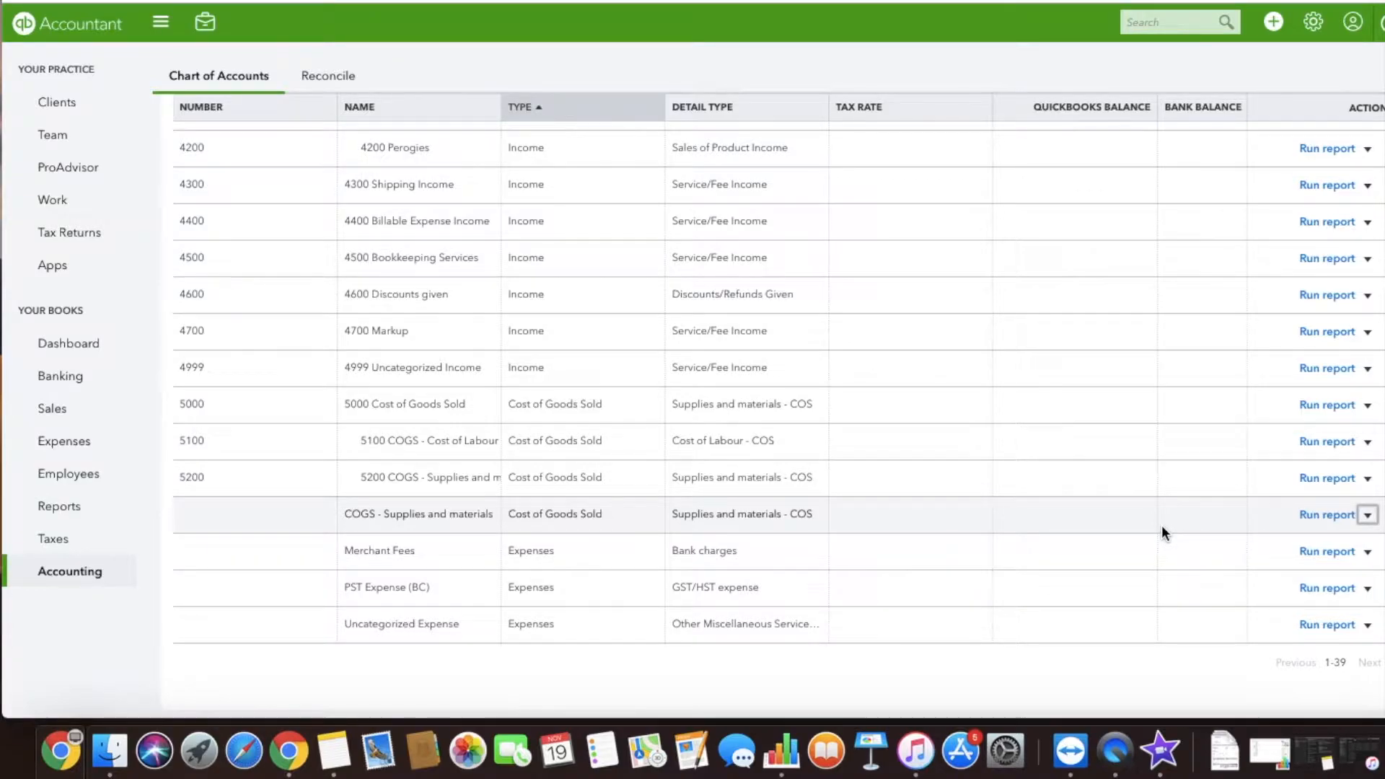
# Rename the unnumbered COGS - Supplies and materials account as Purchases, make it a sub-account of 5000 Cost of Goods Sold, and save it.
pyautogui.click(1367, 516)
pyautogui.click(1337, 531)
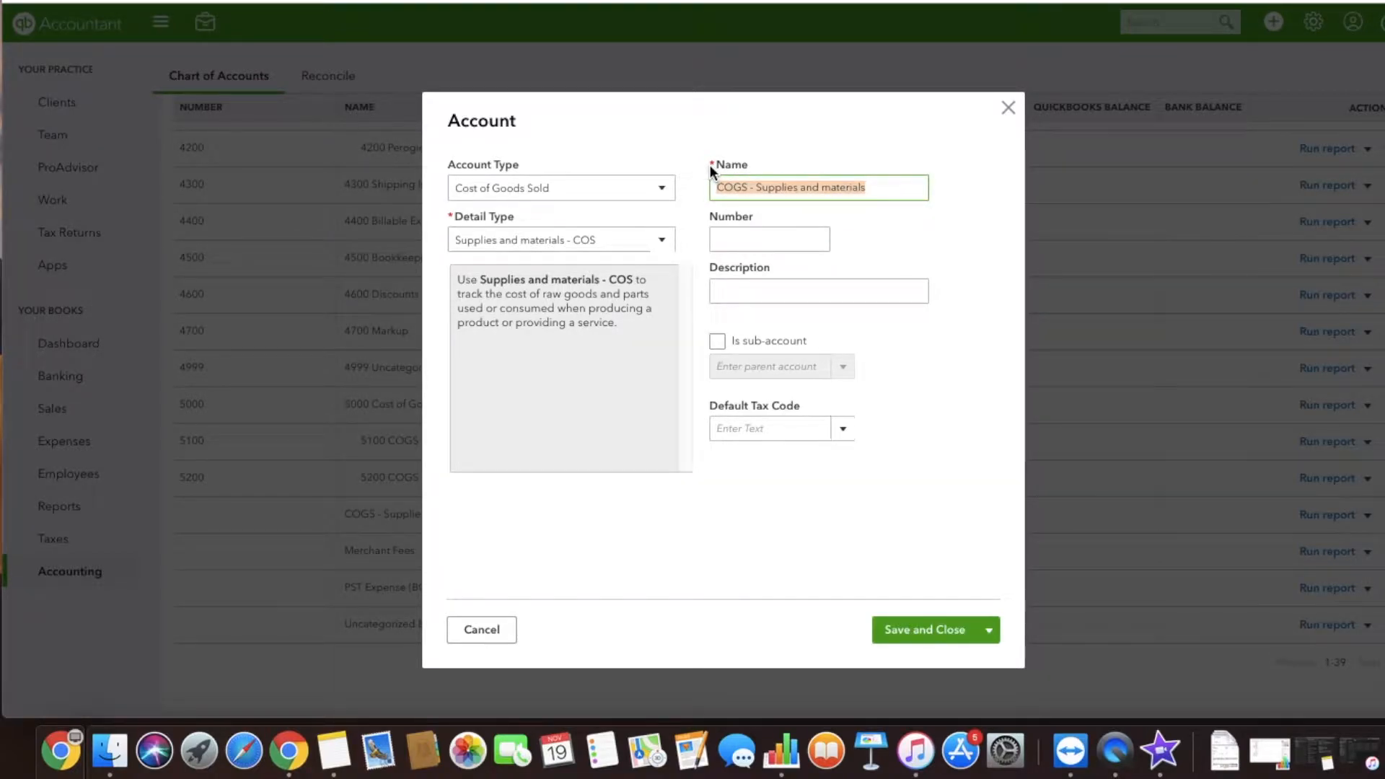
pyautogui.write('Purchas')
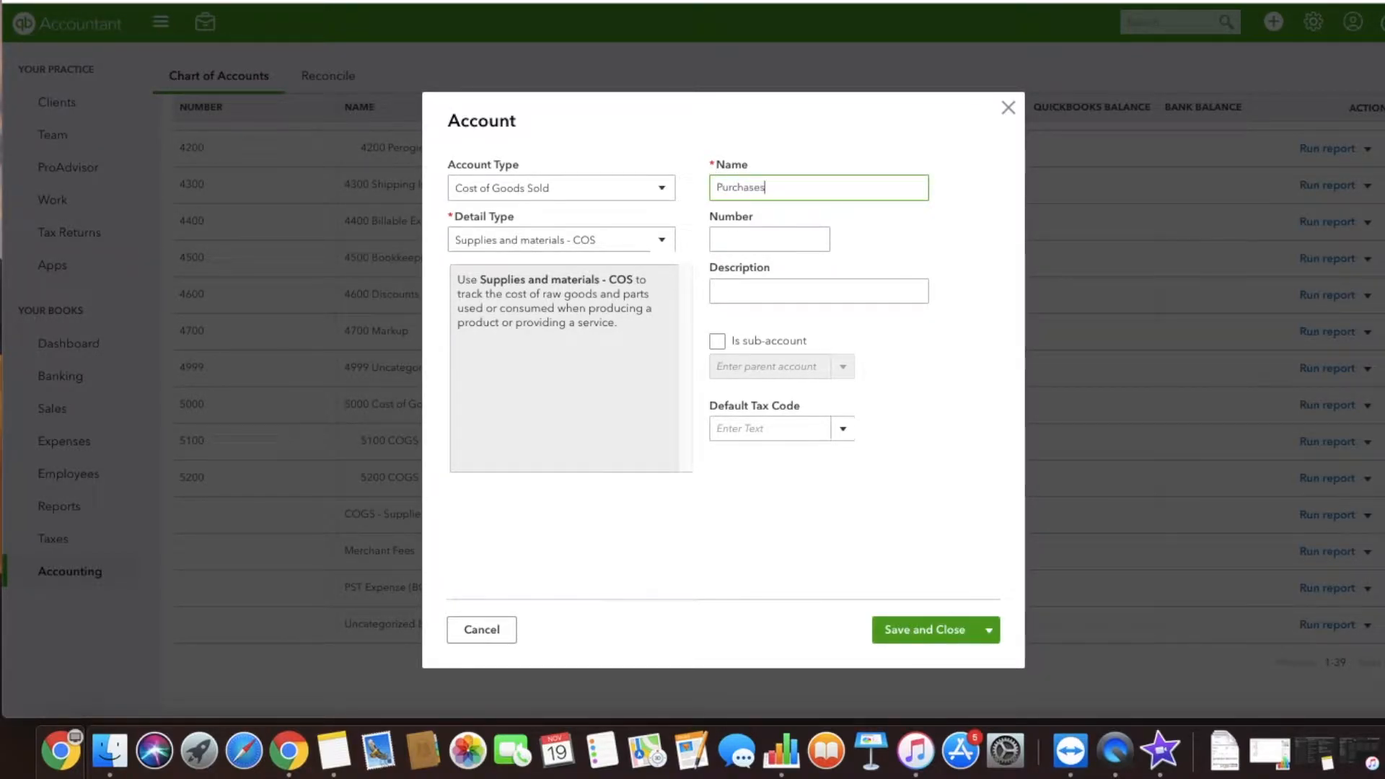
pyautogui.write('es')
pyautogui.click(716, 345)
pyautogui.write('5000 Cost of Goods S')
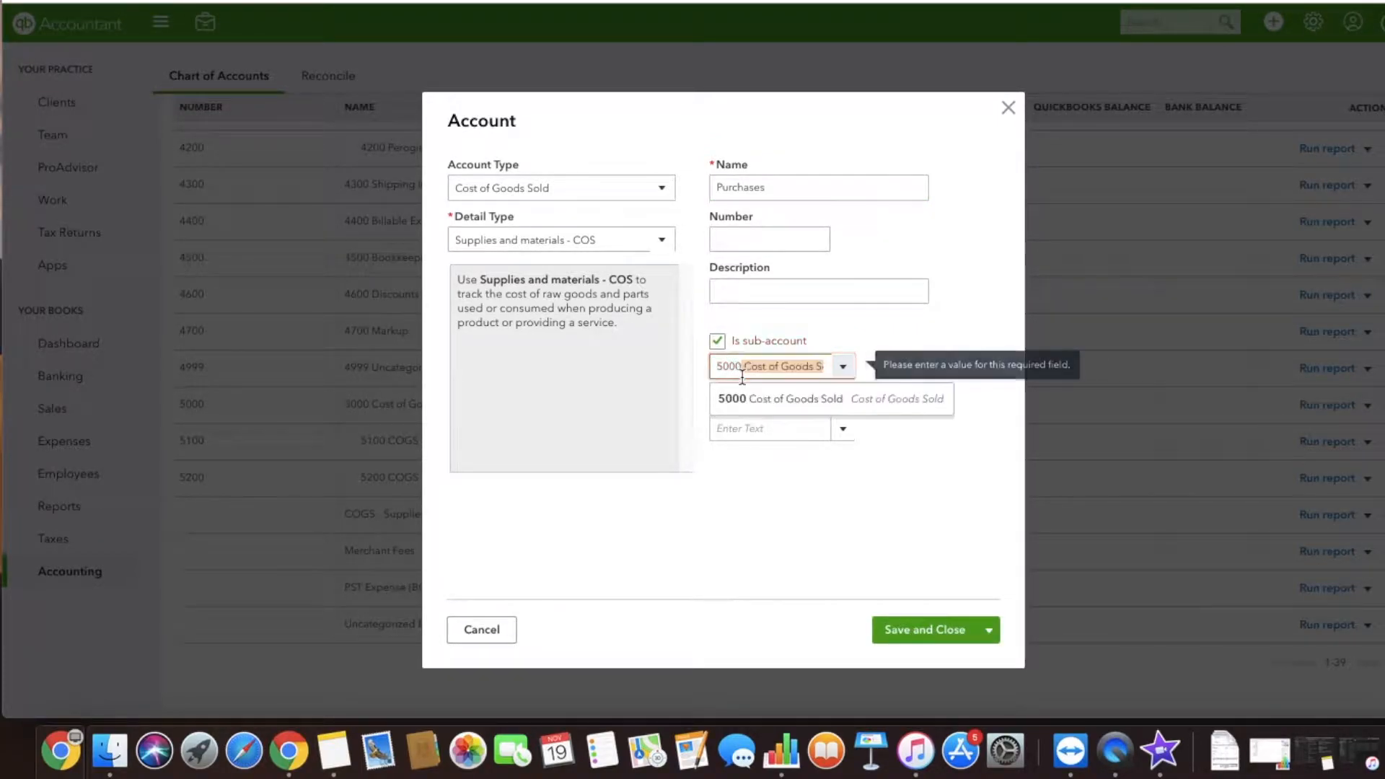
pyautogui.click(743, 398)
pyautogui.click(927, 630)
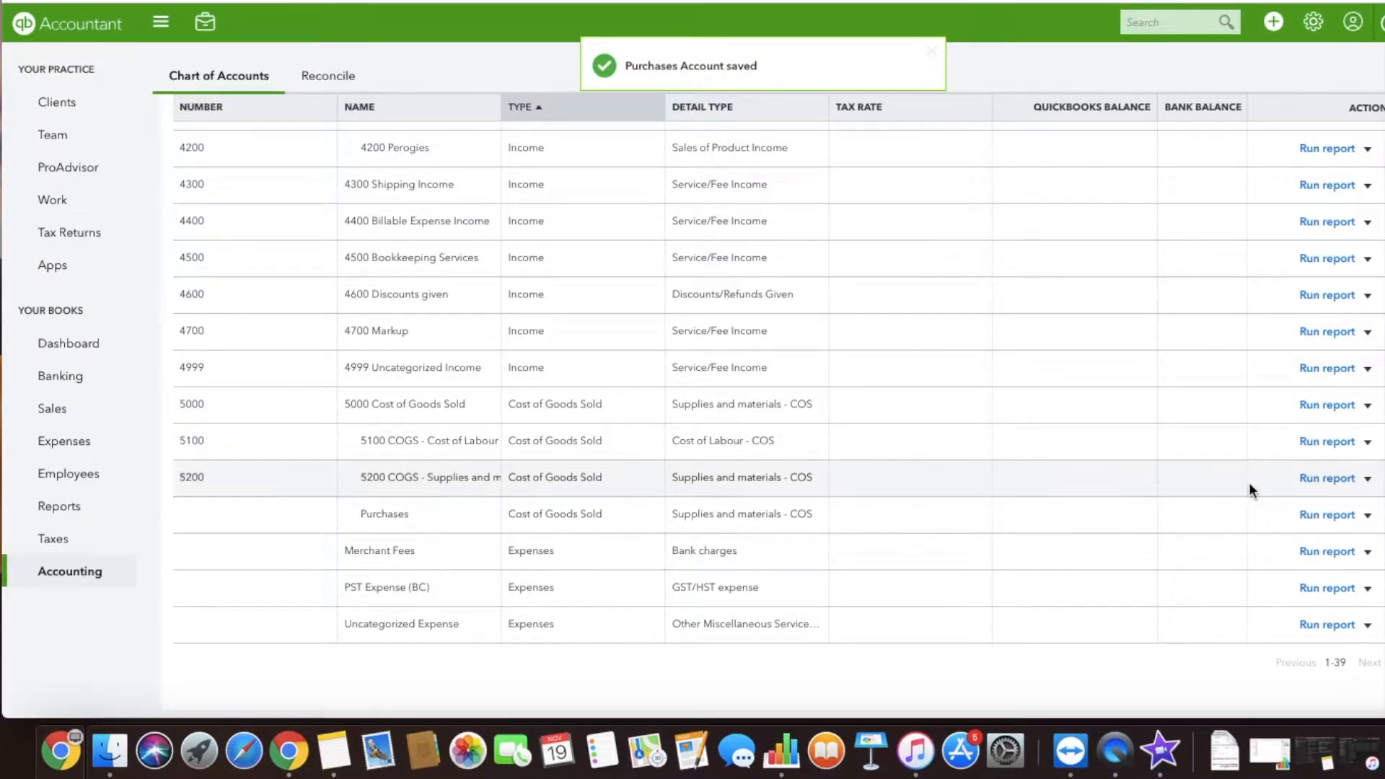
# Delete the 5200 COGS - Supplies and materials account and confirm the deletion.
pyautogui.click(1366, 478)
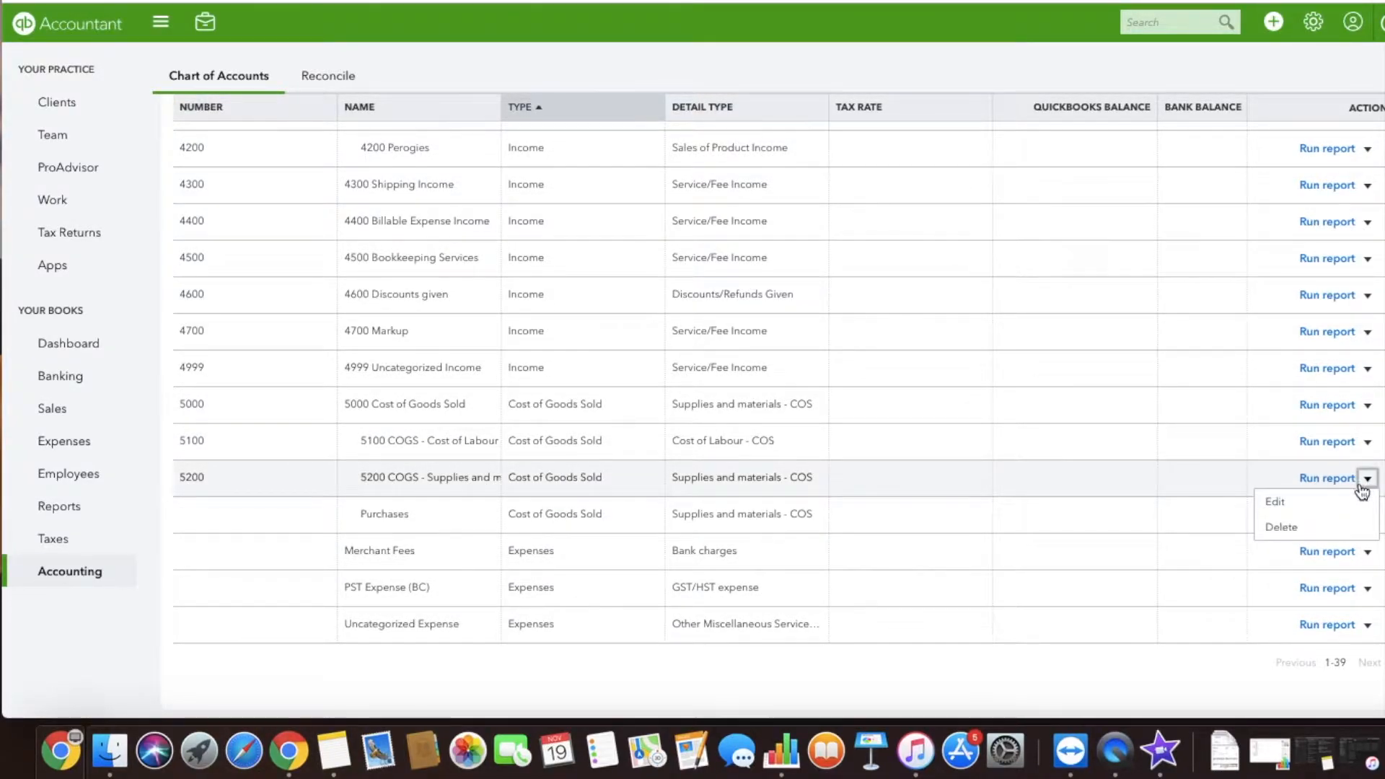
pyautogui.click(1324, 529)
pyautogui.click(810, 402)
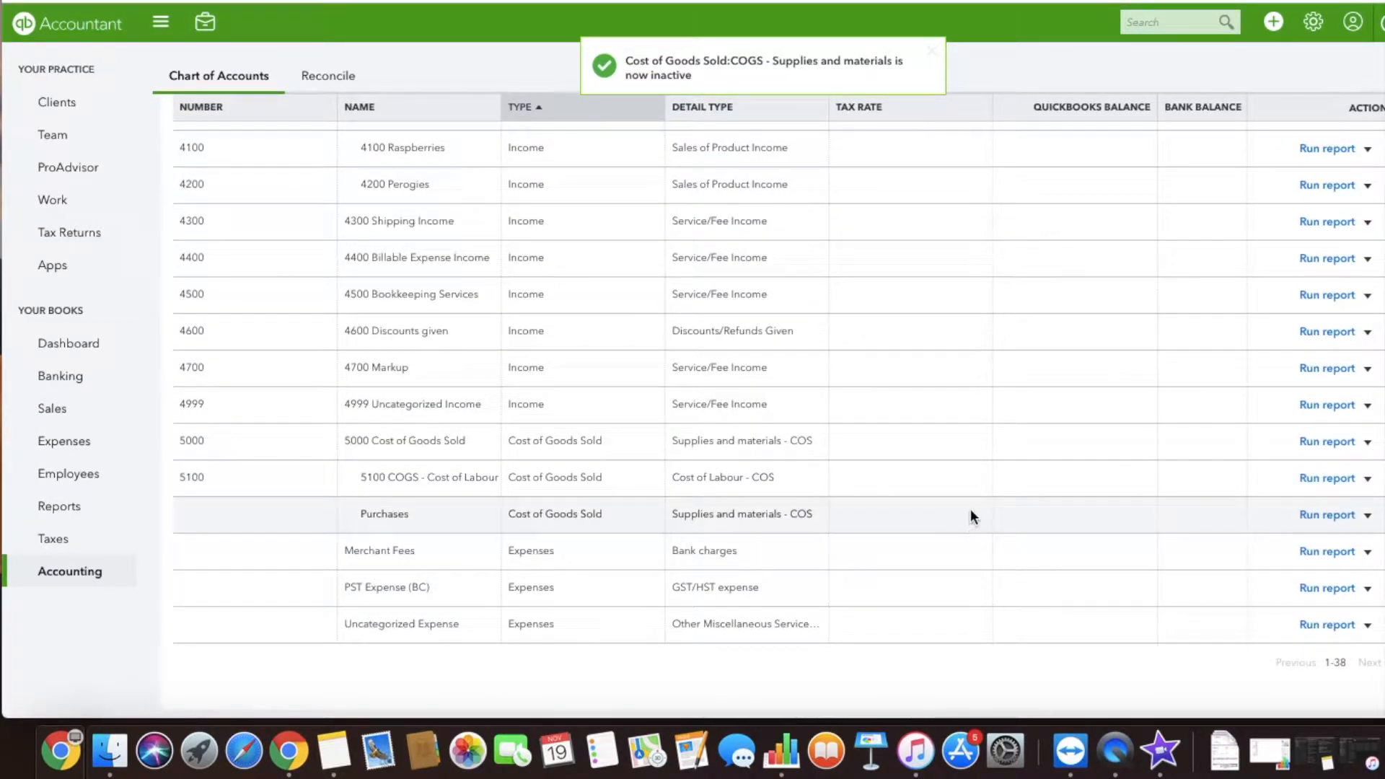
# Rename the Purchases sub-account as COGS - Supplies and Materials, assign it number 5200, and save it.
pyautogui.click(1367, 515)
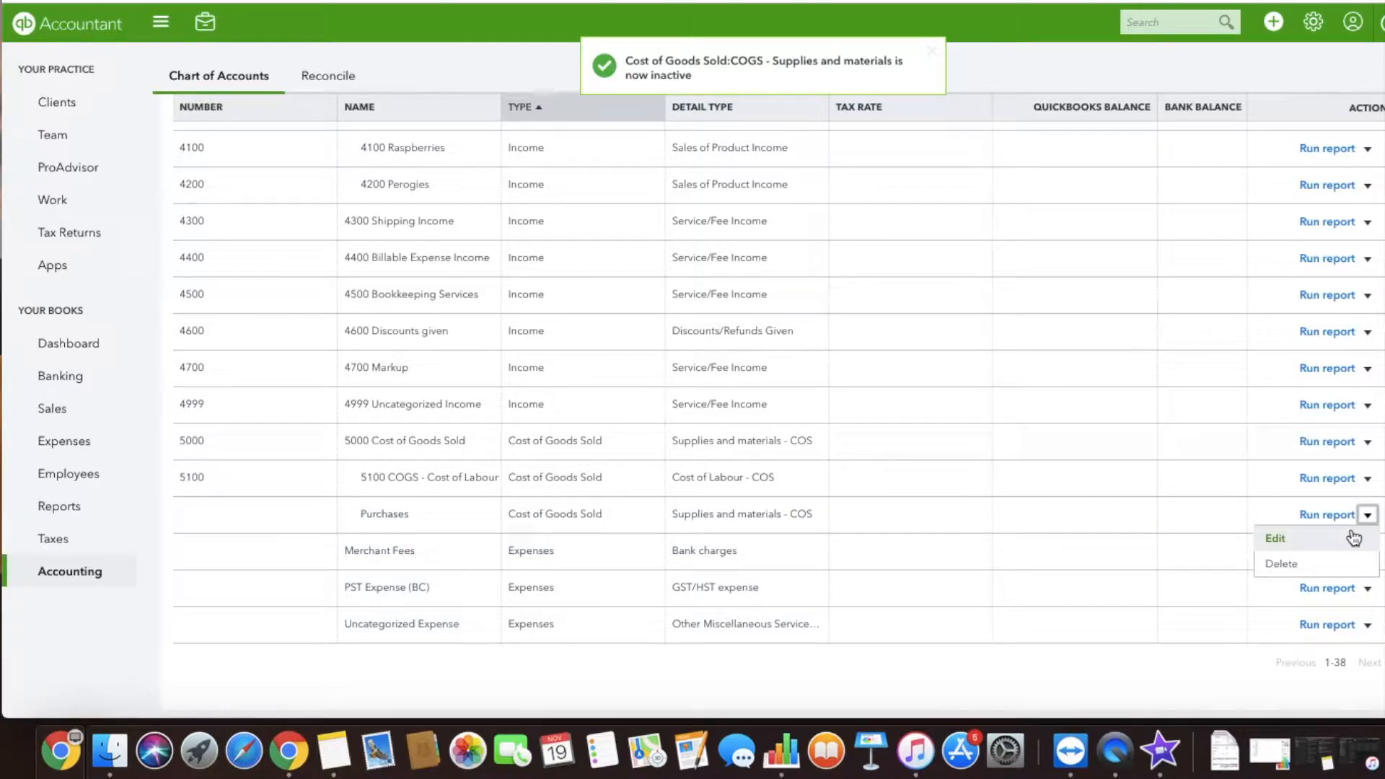
pyautogui.click(1287, 535)
pyautogui.doubleClick(743, 187)
pyautogui.write('COGS -')
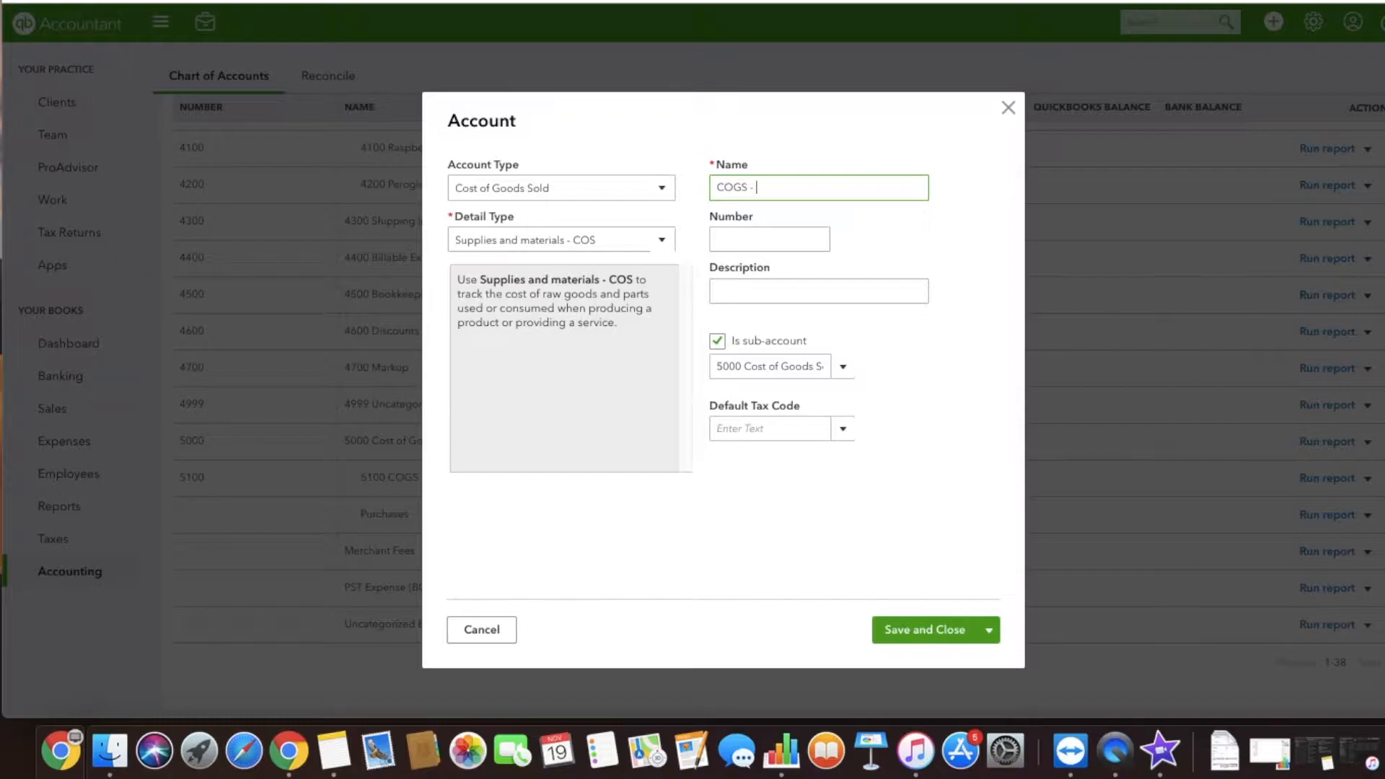
pyautogui.write(' Supplies and Materials')
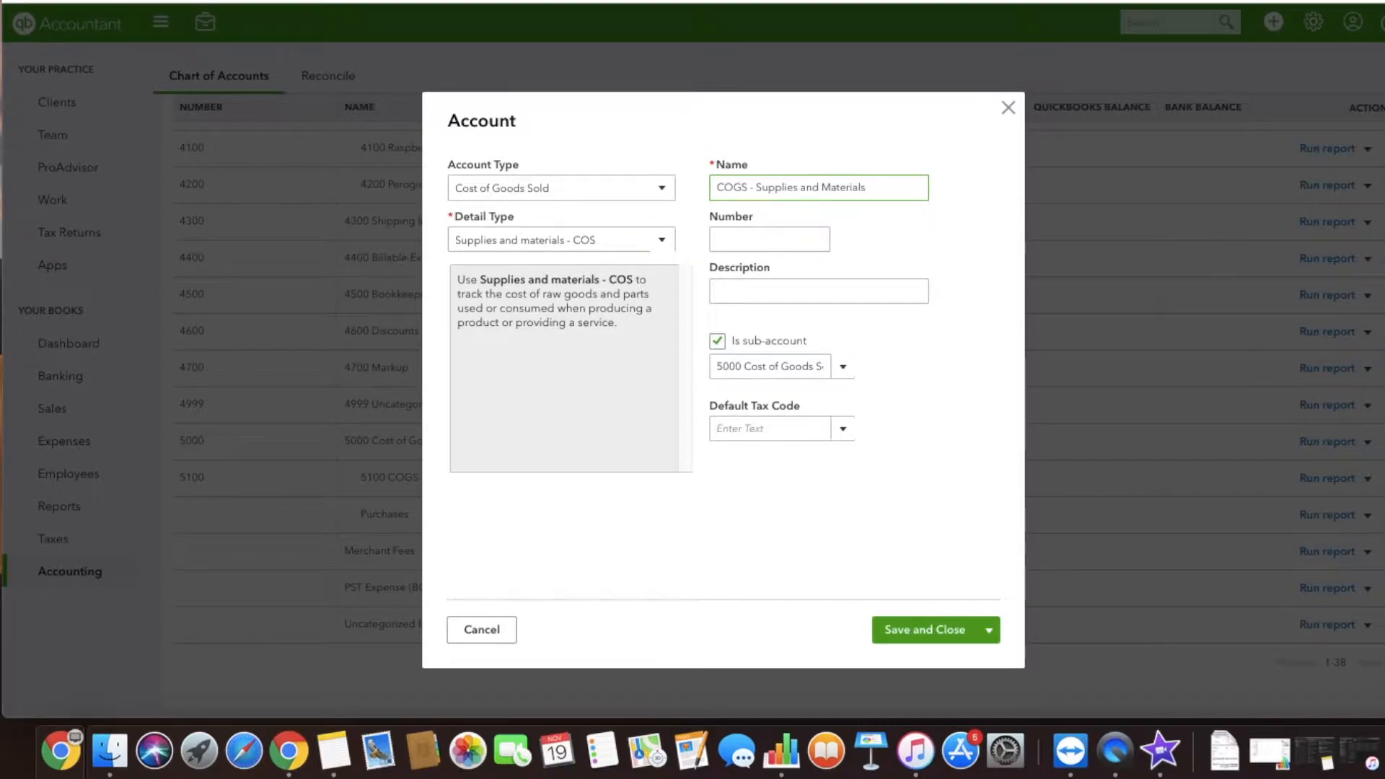
pyautogui.click(842, 367)
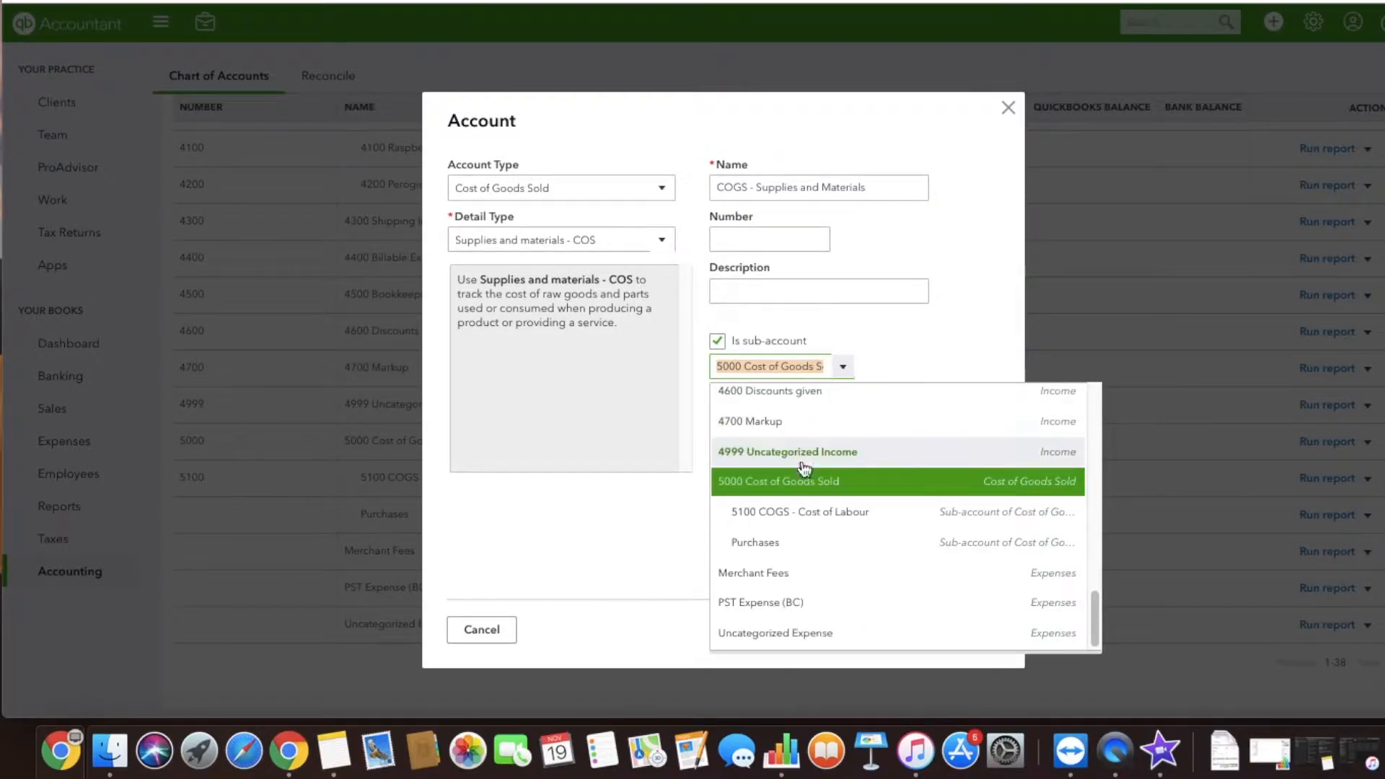
pyautogui.click(748, 238)
pyautogui.write('5200')
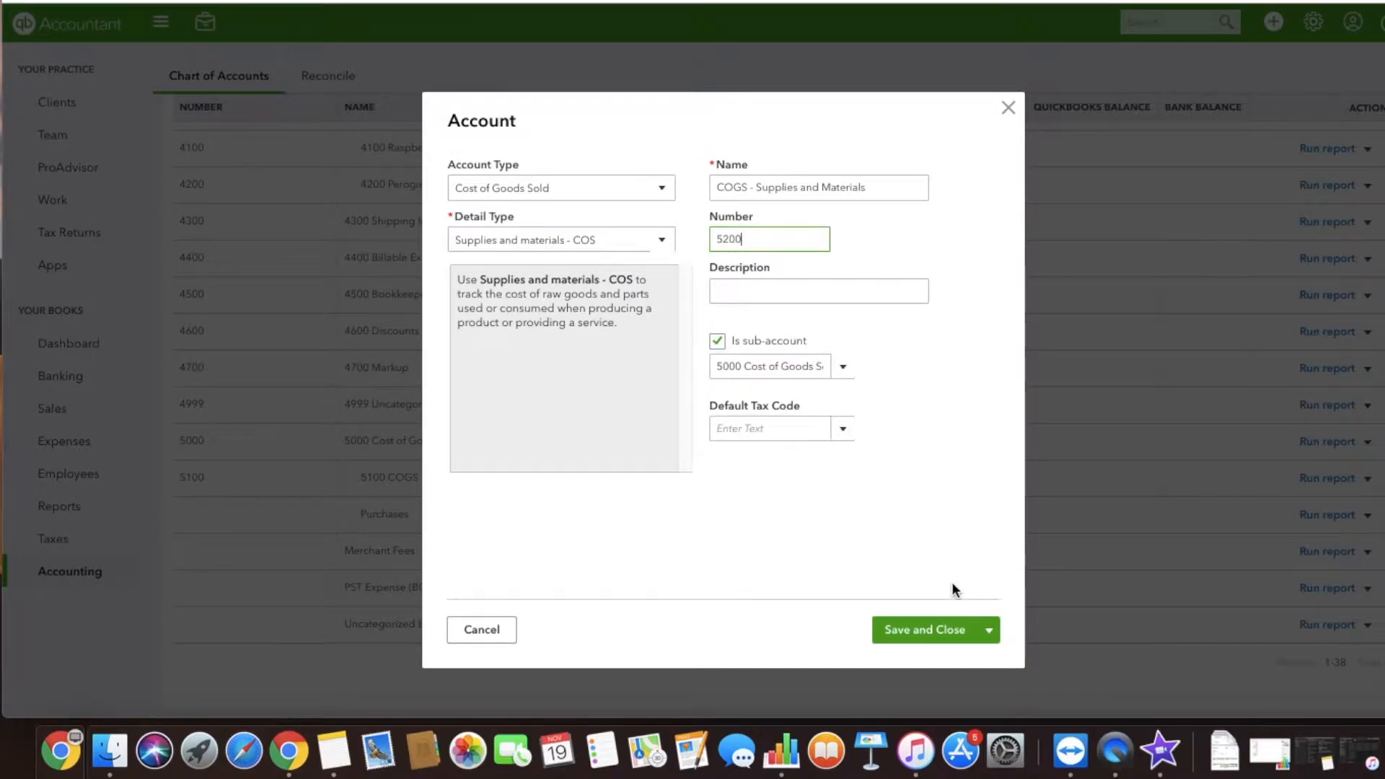
pyautogui.click(941, 636)
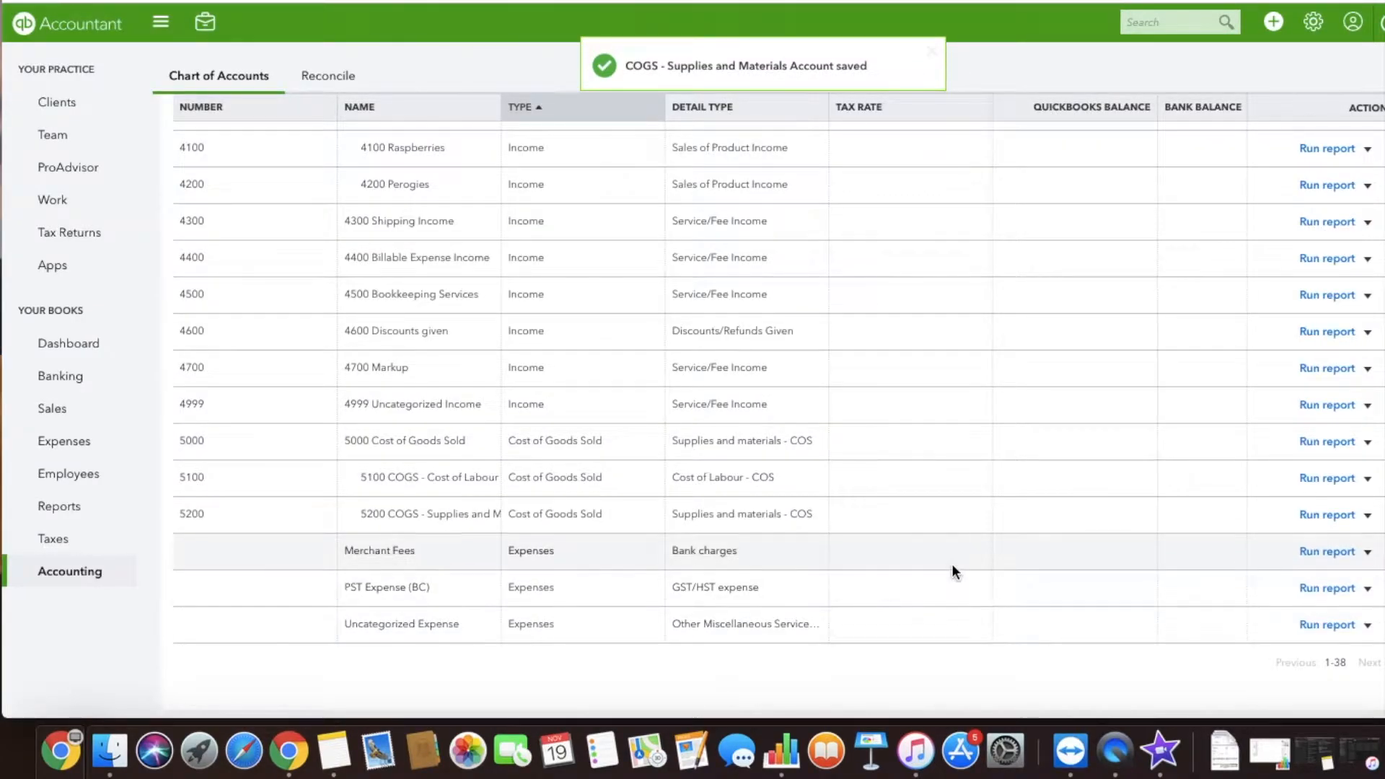
# Create an Expenses account with detail type Bank charges and number 6000, and save it.
pyautogui.scroll(15, 952, 563)
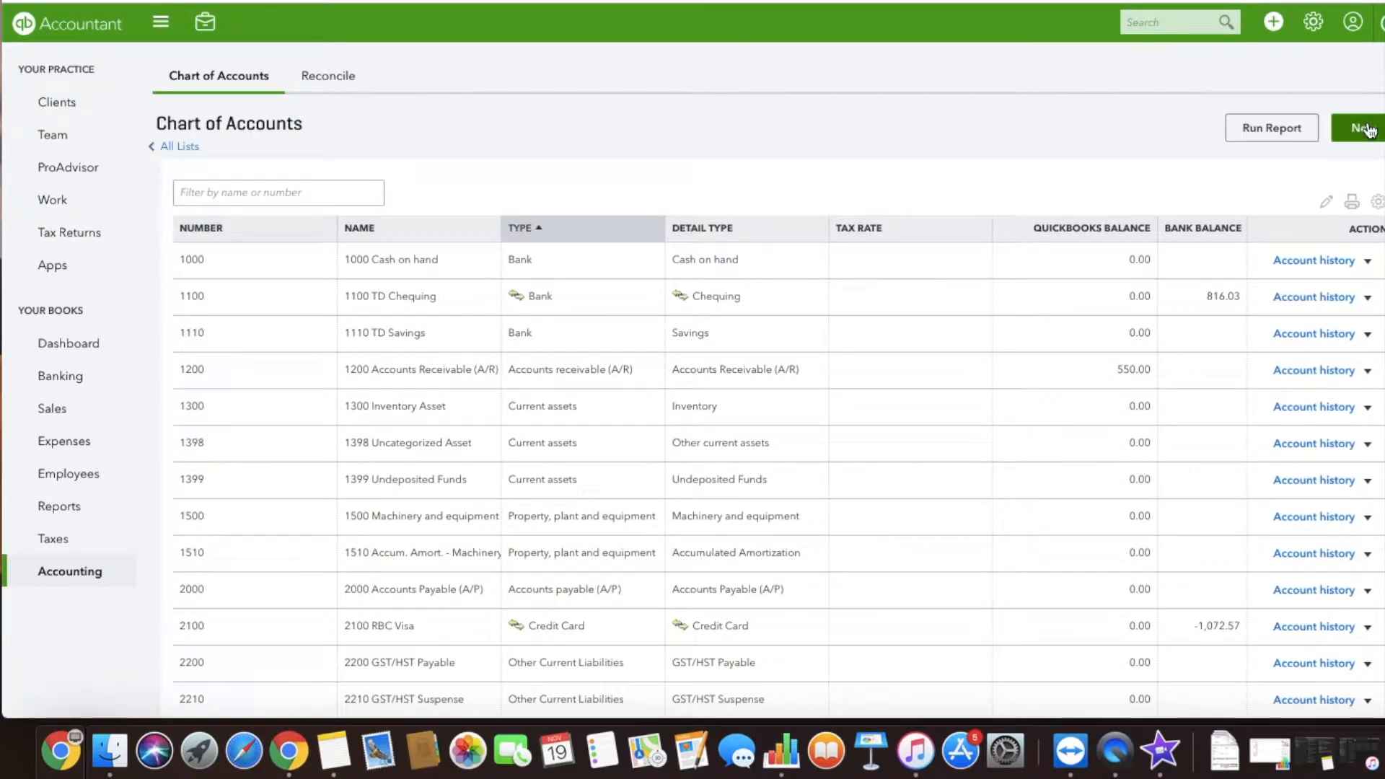
pyautogui.click(1368, 131)
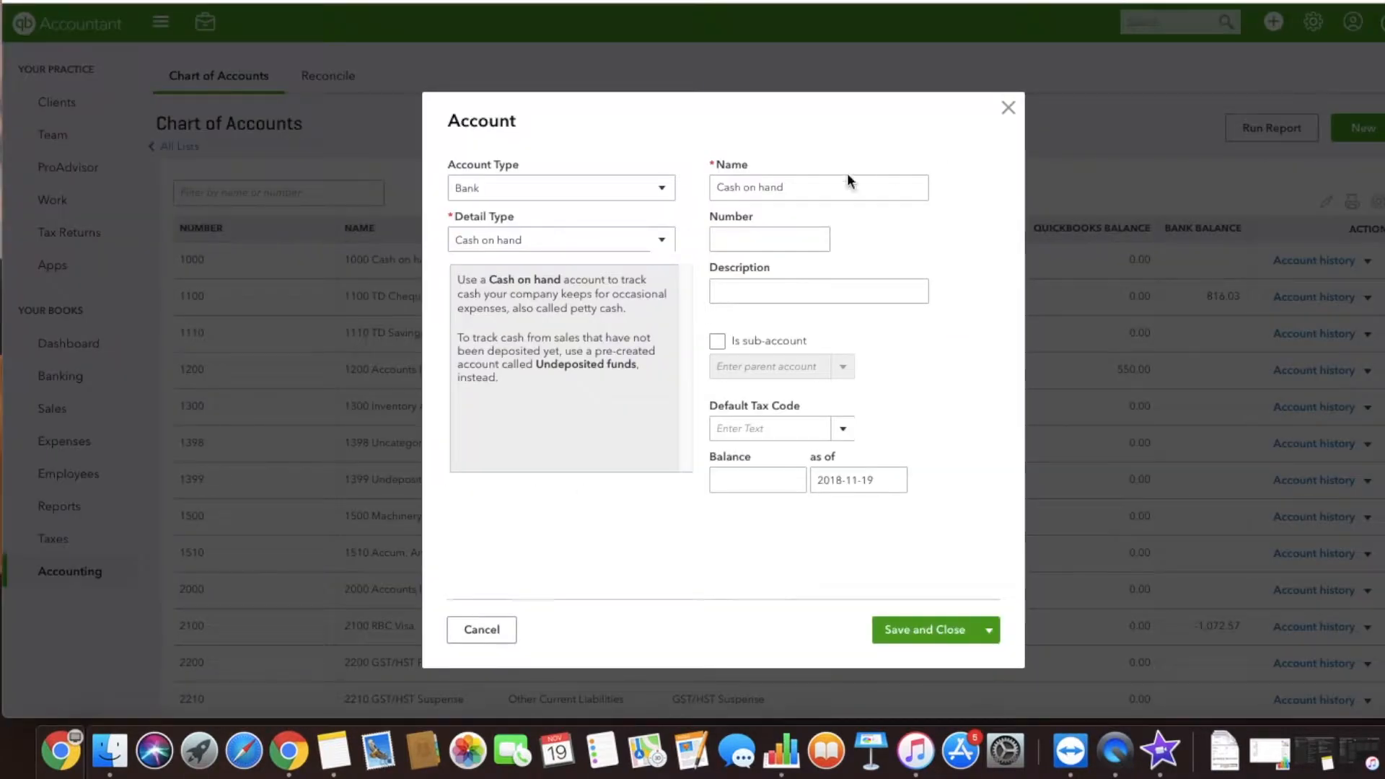
pyautogui.click(530, 245)
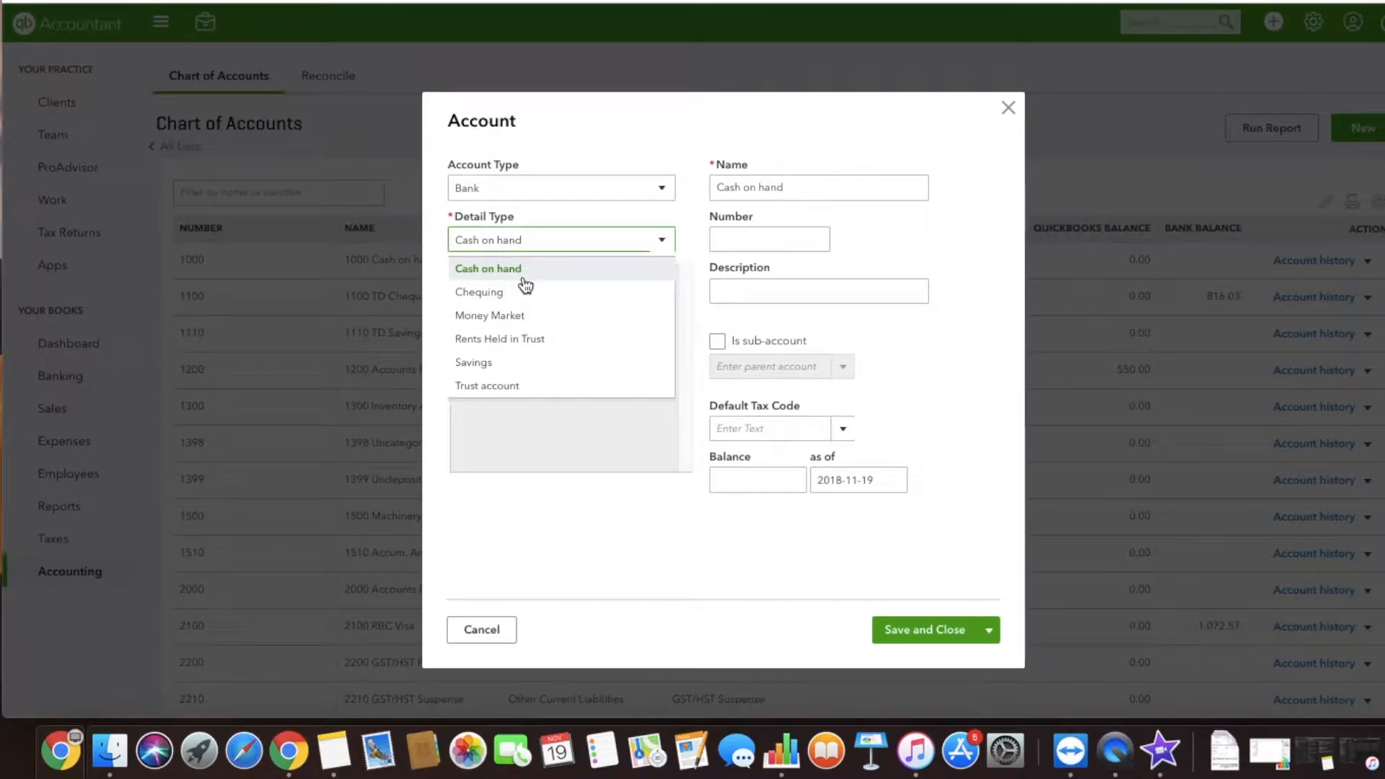
pyautogui.click(531, 189)
pyautogui.scroll(-5, 552, 375)
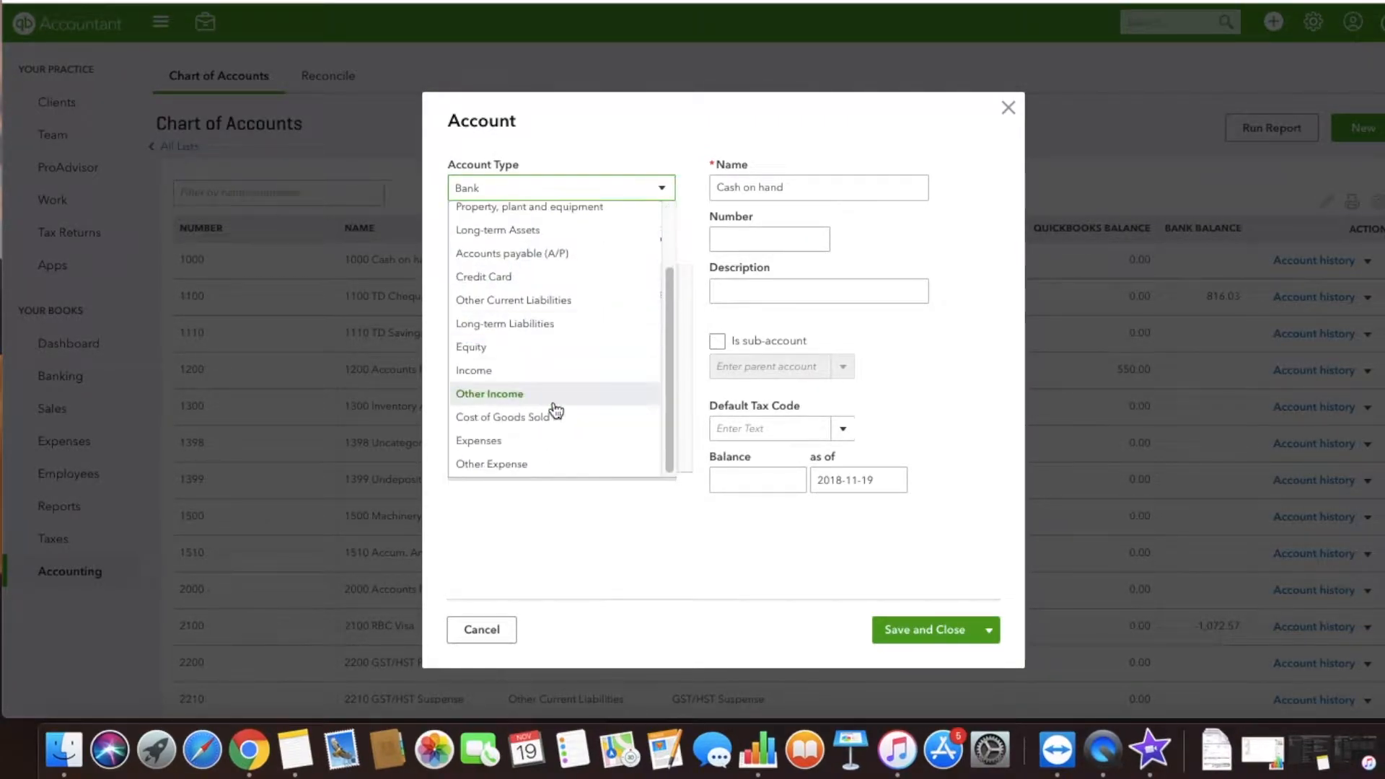
pyautogui.click(535, 441)
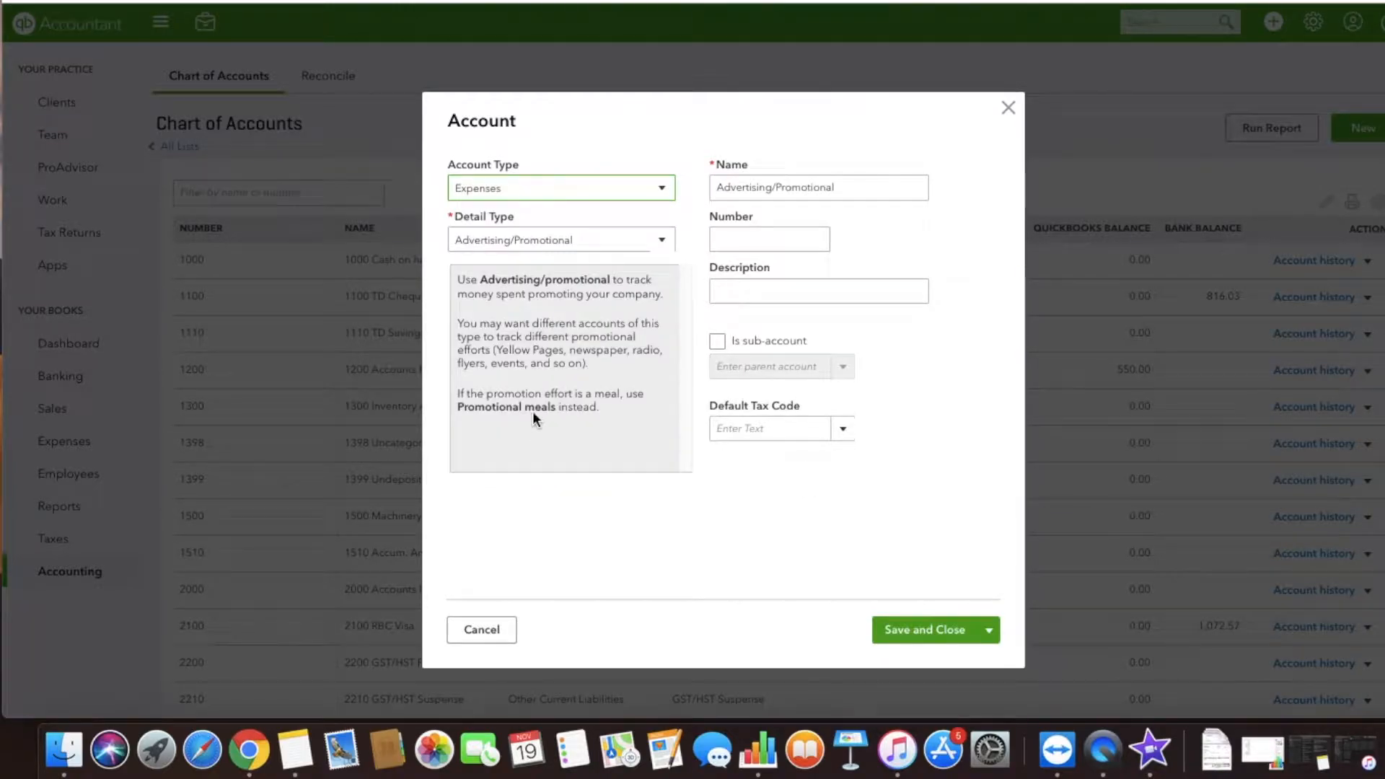
pyautogui.click(535, 246)
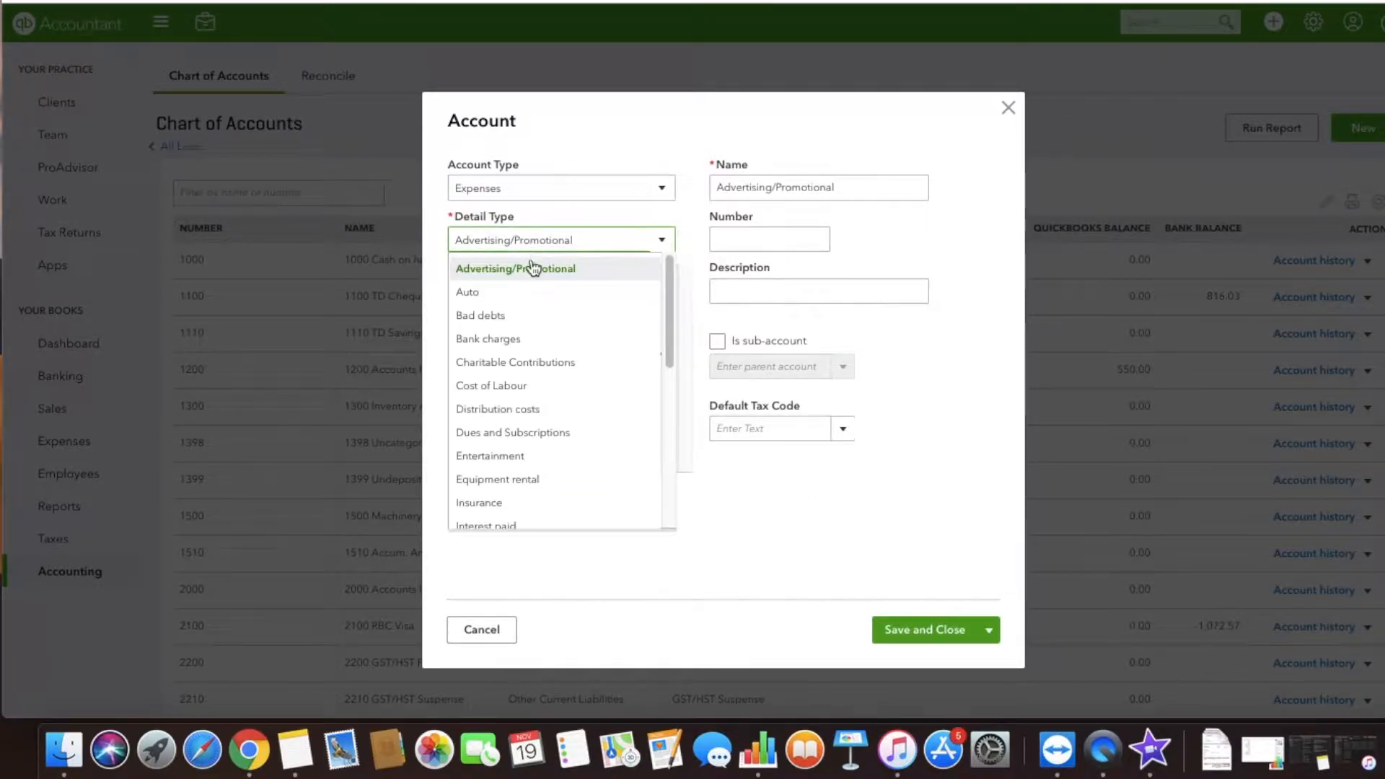
pyautogui.click(524, 338)
pyautogui.click(787, 237)
pyautogui.write('6000')
pyautogui.click(931, 631)
# Make Merchant Fees a sub-account of 6000 Bank charges, assign it number 6050, and save it.
pyautogui.scroll(-3, 922, 587)
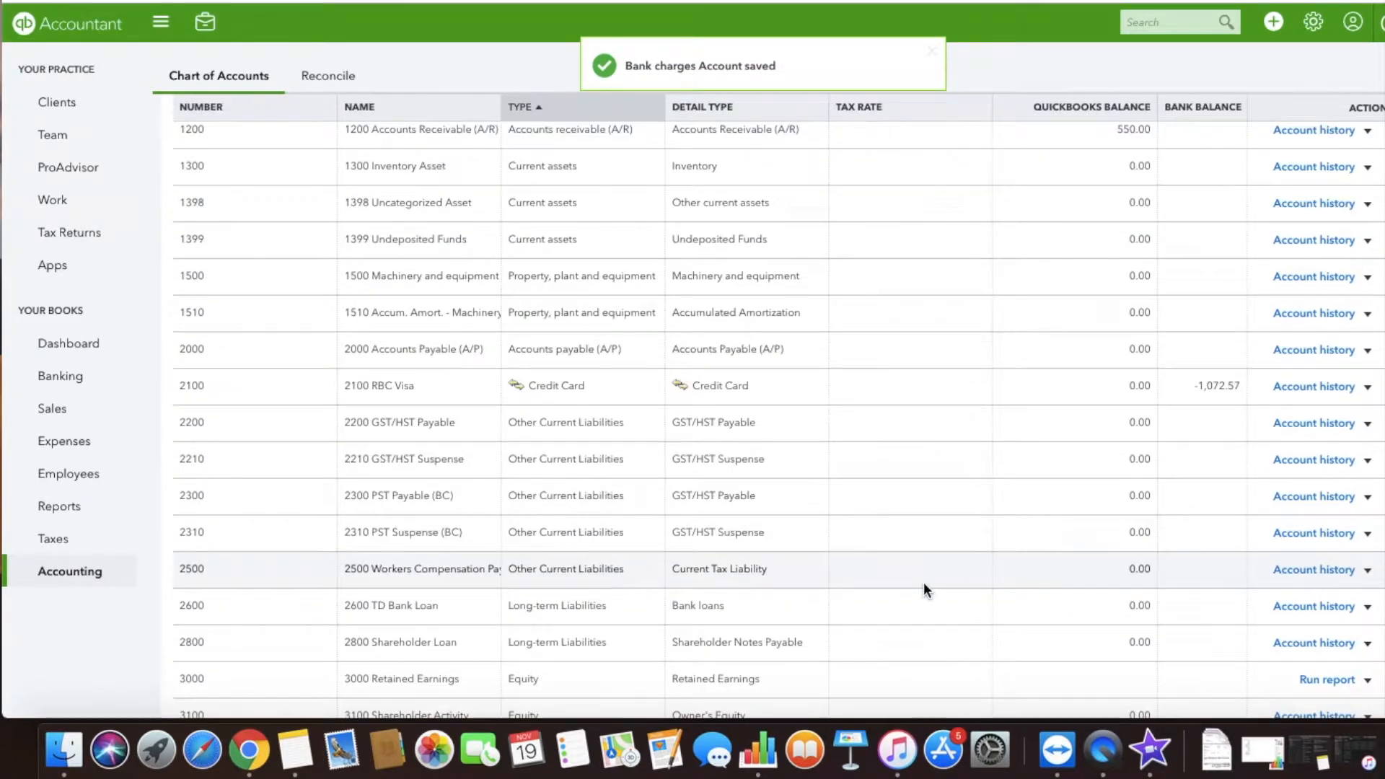
pyautogui.scroll(-8, 923, 582)
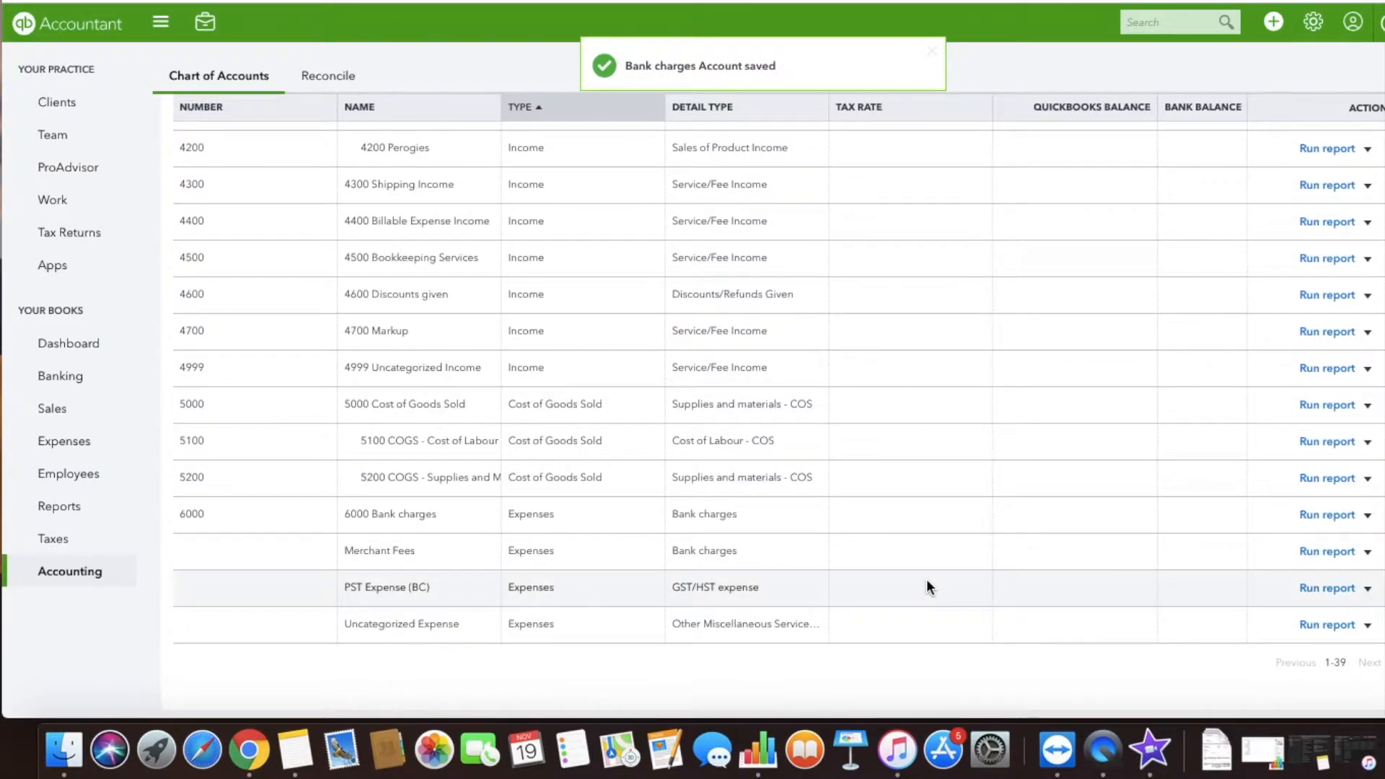
pyautogui.click(1368, 552)
pyautogui.click(1341, 570)
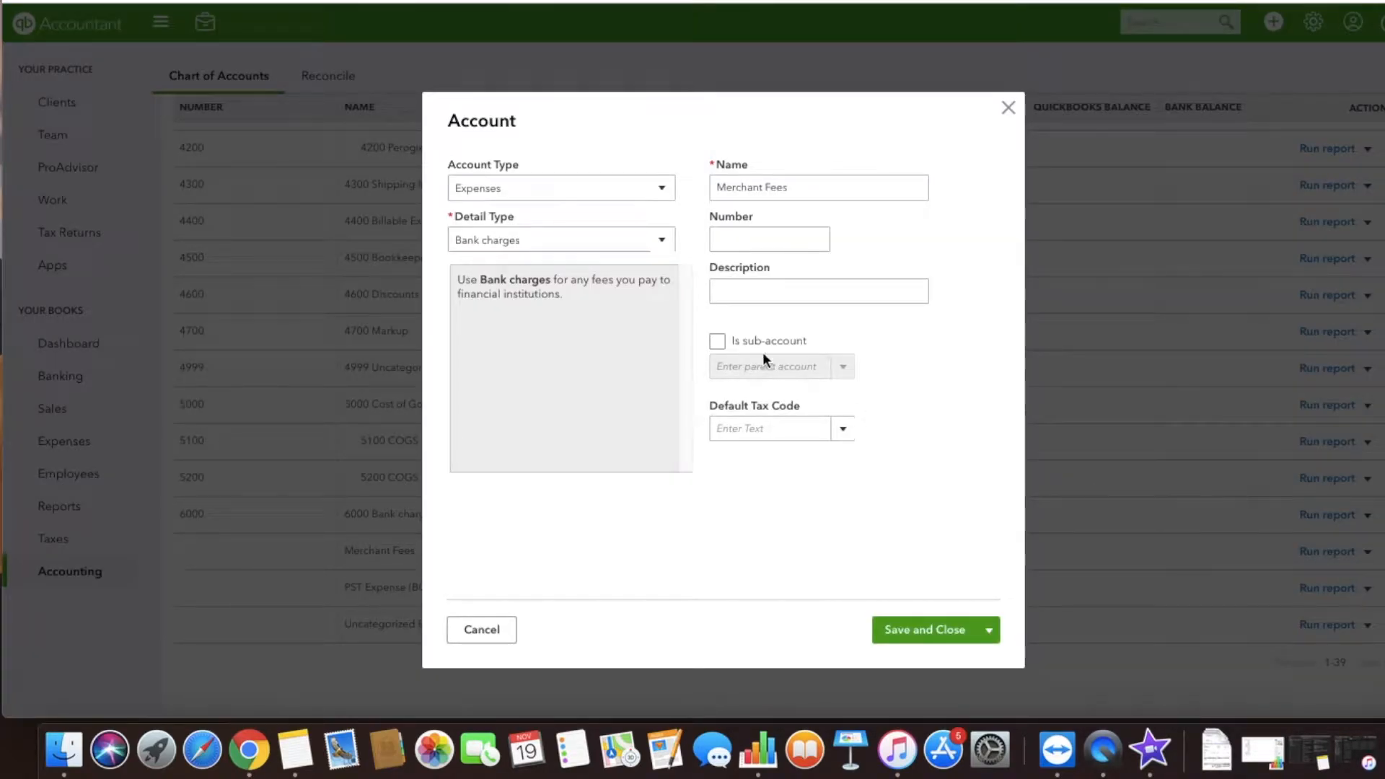
pyautogui.click(716, 341)
pyautogui.write('bank')
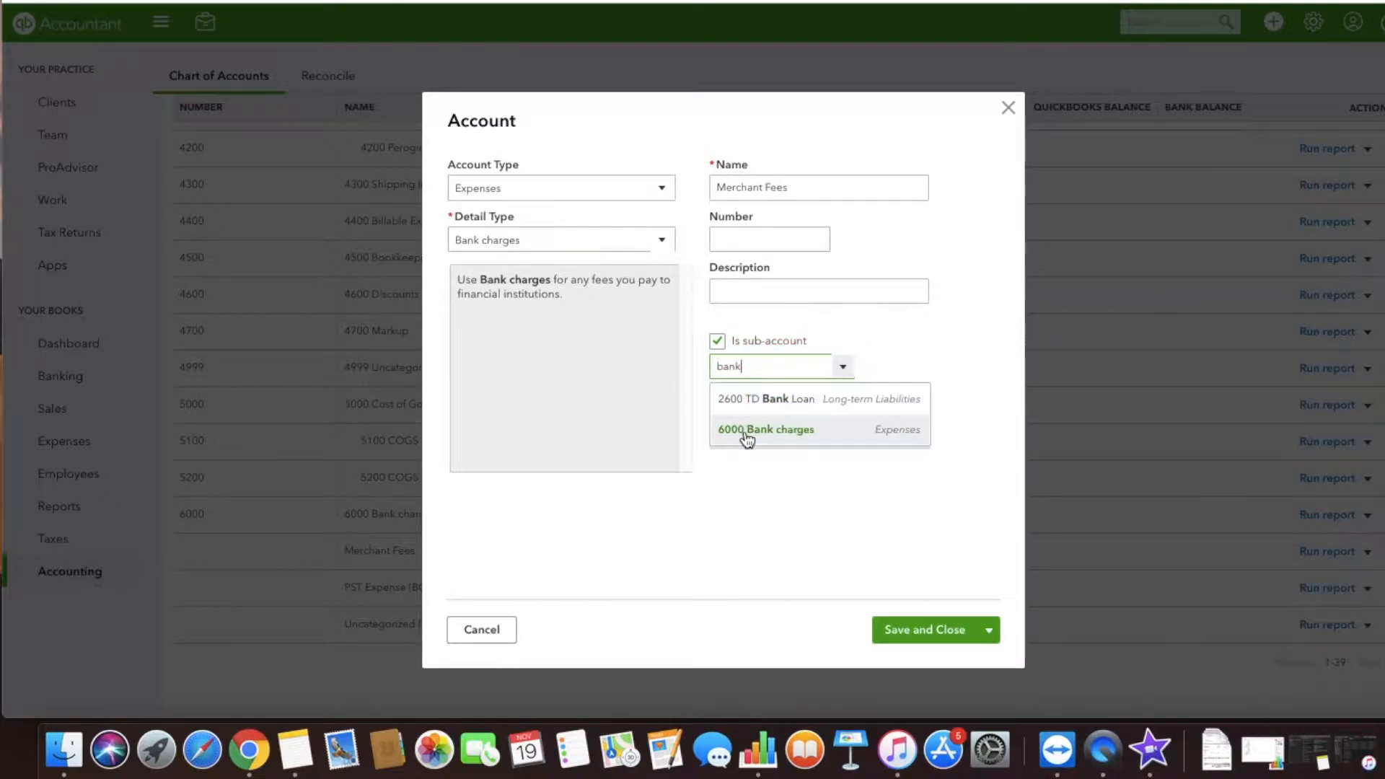
pyautogui.click(747, 431)
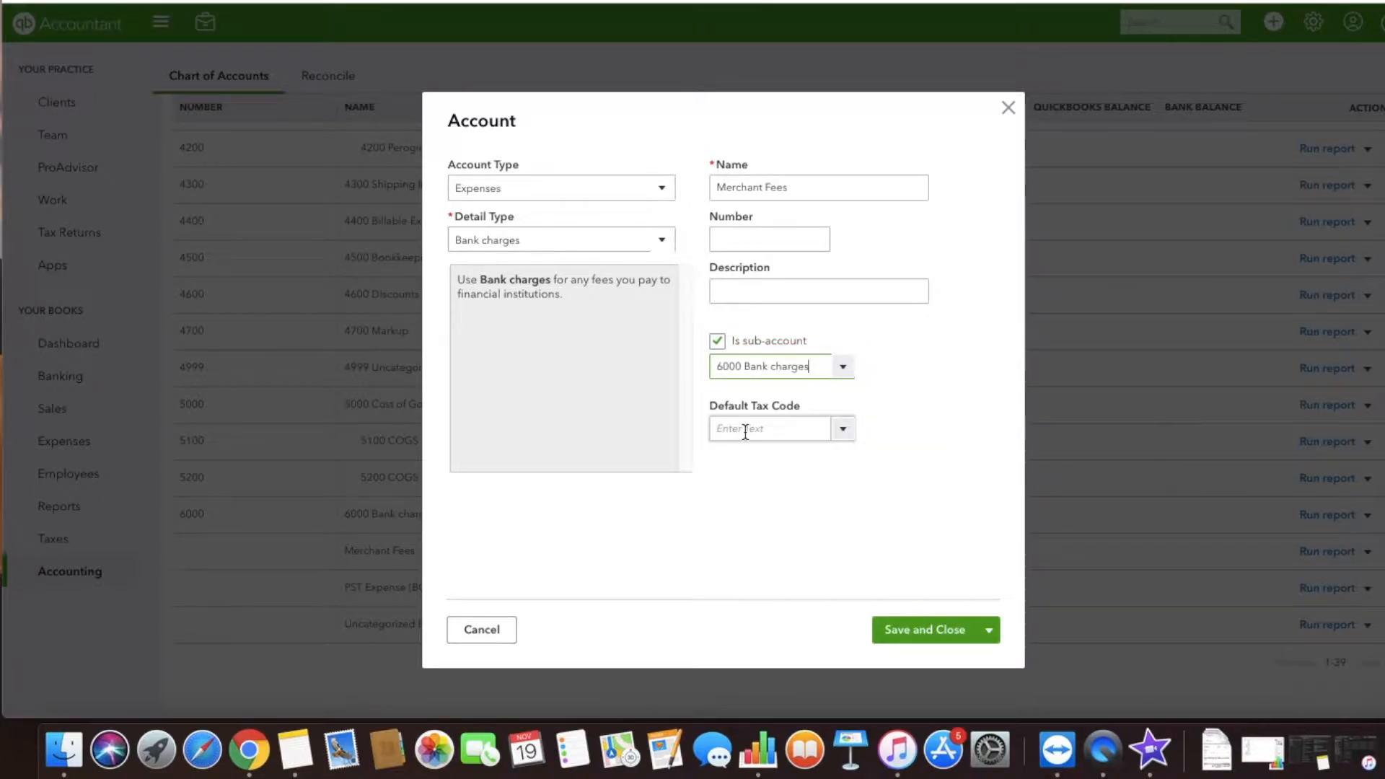
pyautogui.click(842, 367)
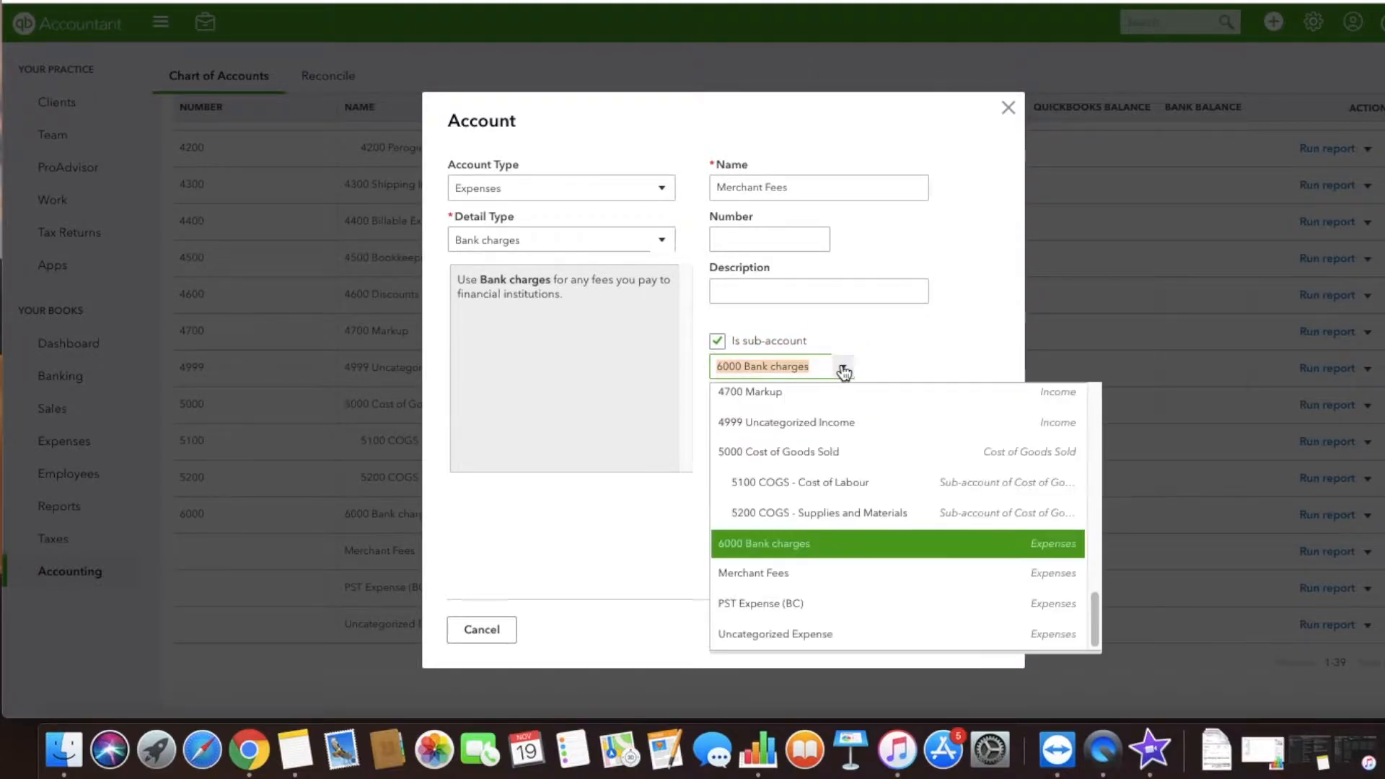
pyautogui.click(842, 370)
pyautogui.click(782, 241)
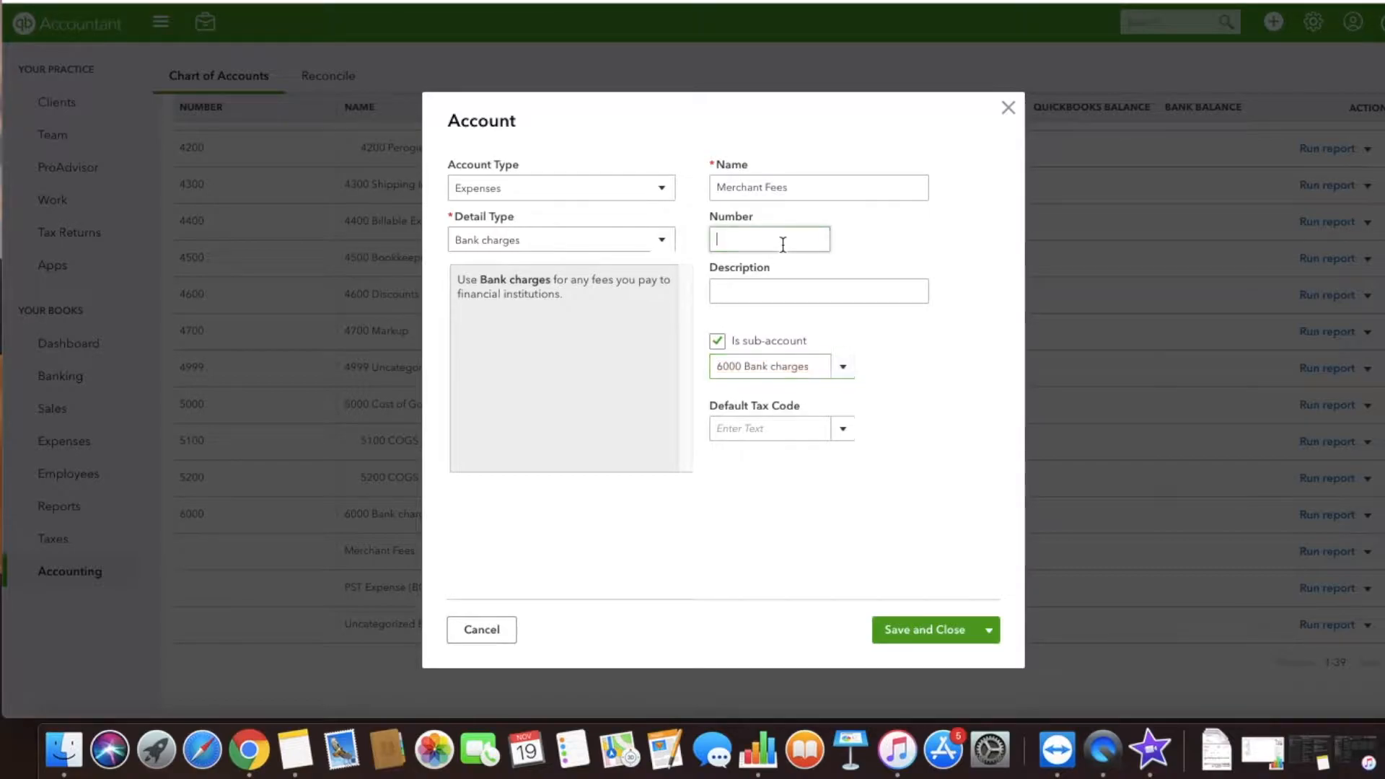
pyautogui.write('6050')
pyautogui.click(922, 632)
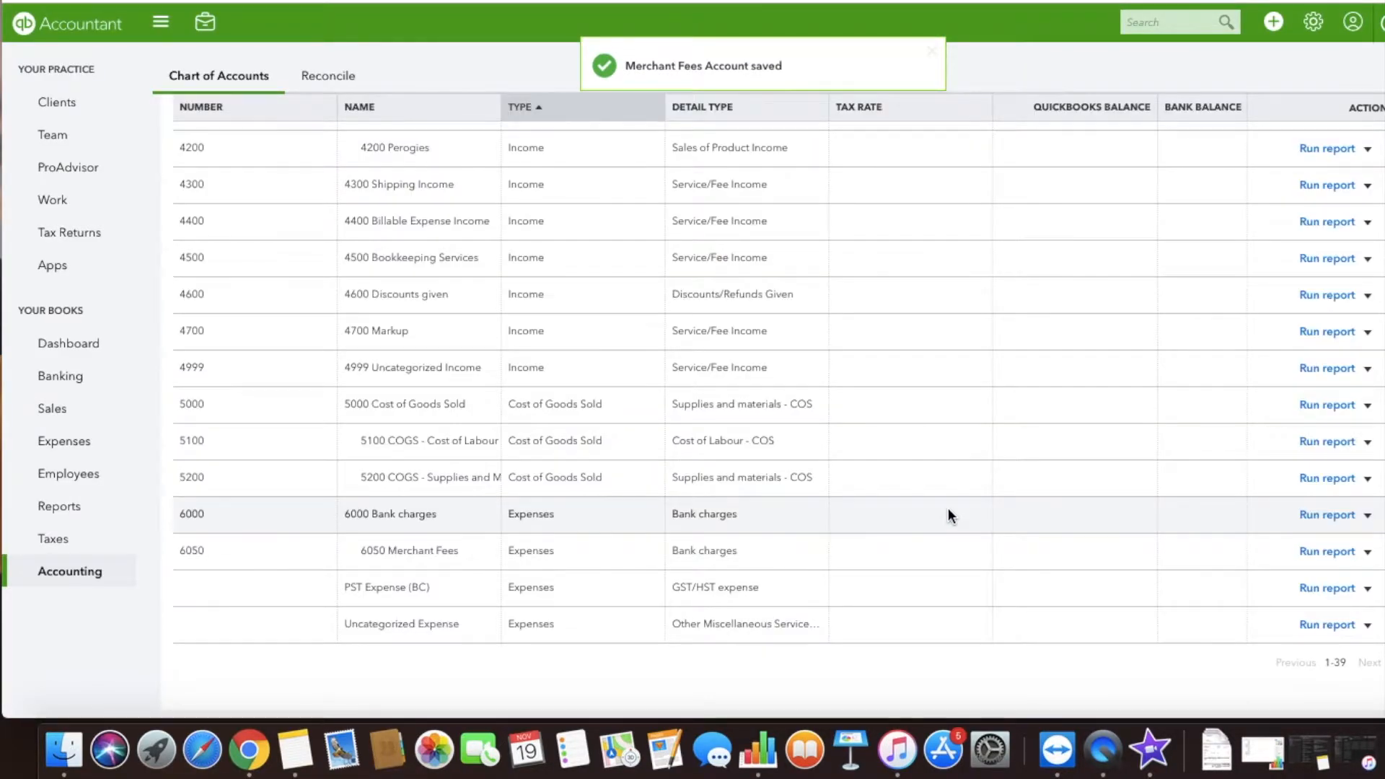
# Create an Expenses account with detail type Office/General Administrative Expenses and number 6200, and save it.
pyautogui.scroll(15, 1145, 373)
pyautogui.click(1360, 128)
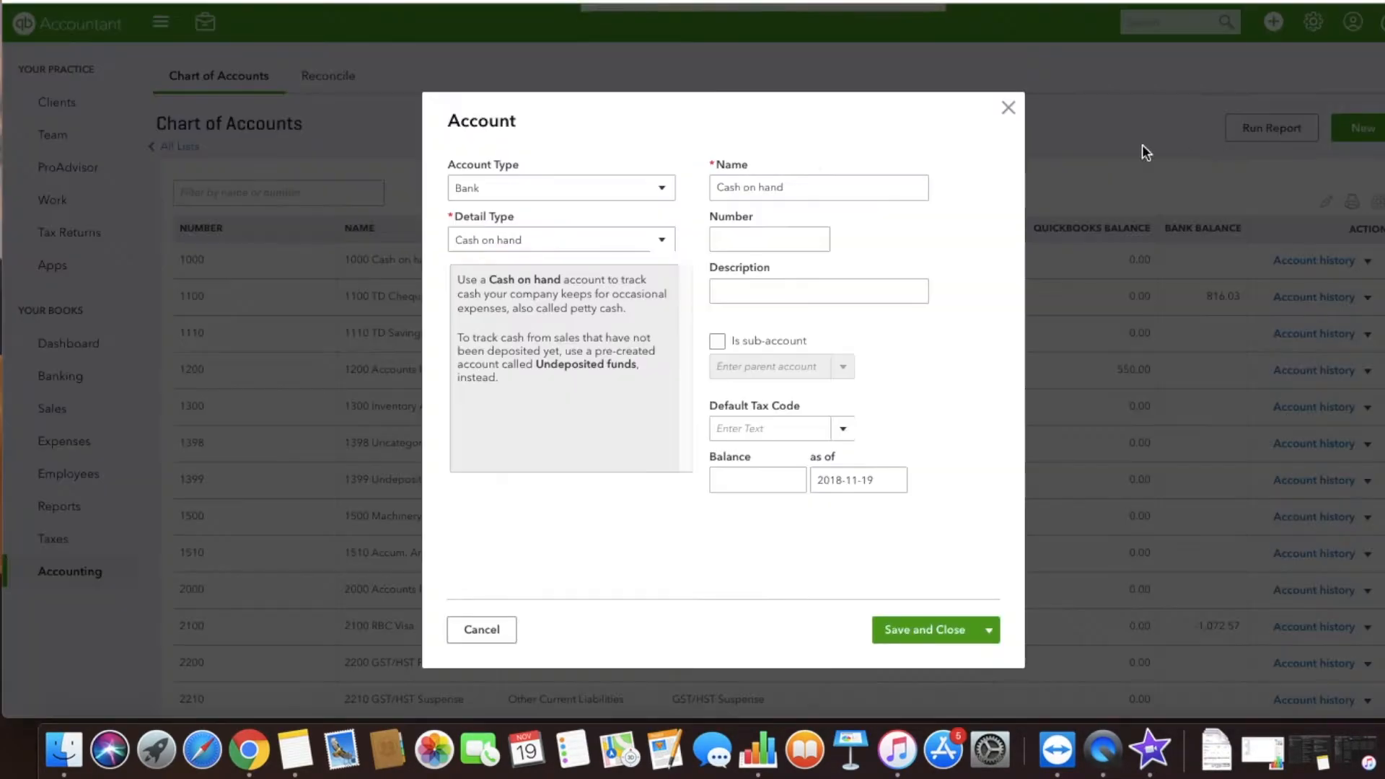
pyautogui.click(565, 190)
pyautogui.scroll(-2, 537, 403)
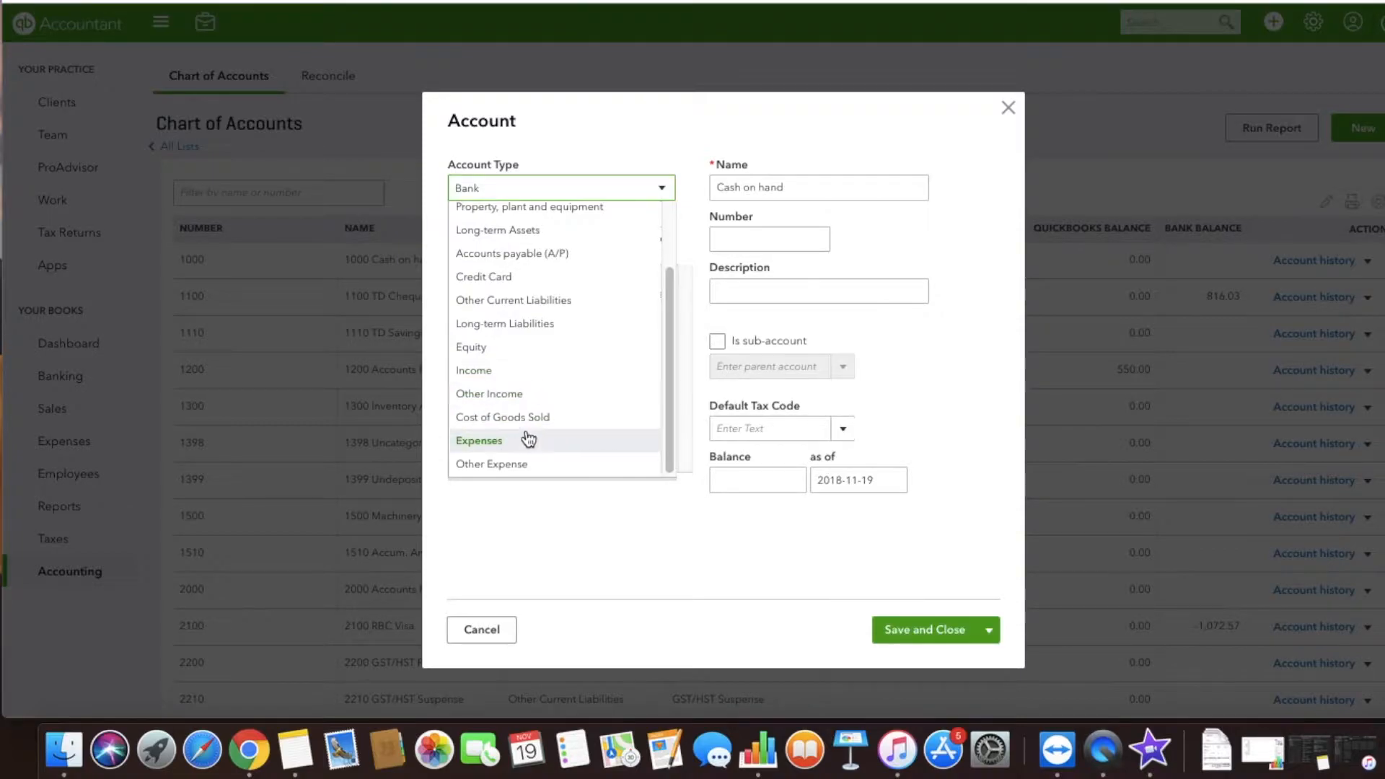
pyautogui.click(528, 439)
pyautogui.click(512, 254)
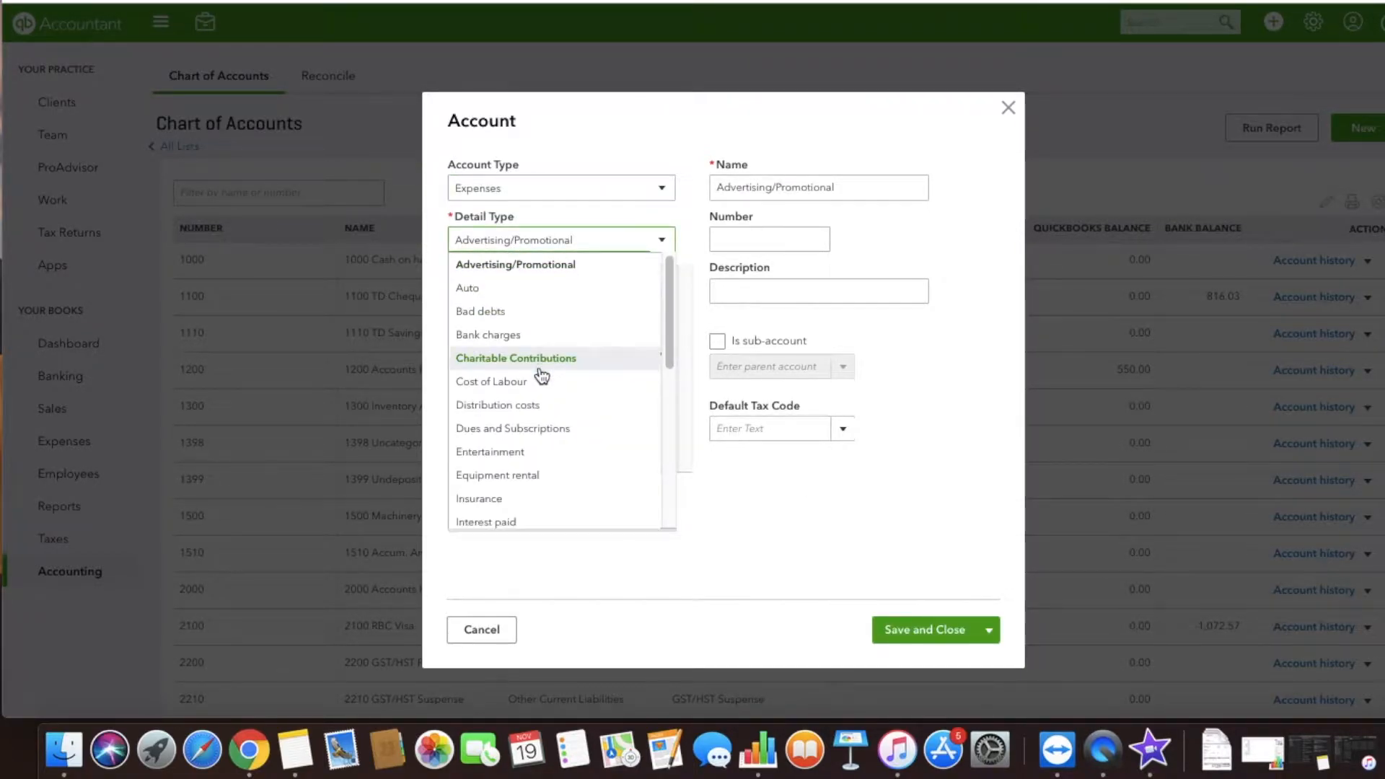
pyautogui.scroll(-3, 541, 389)
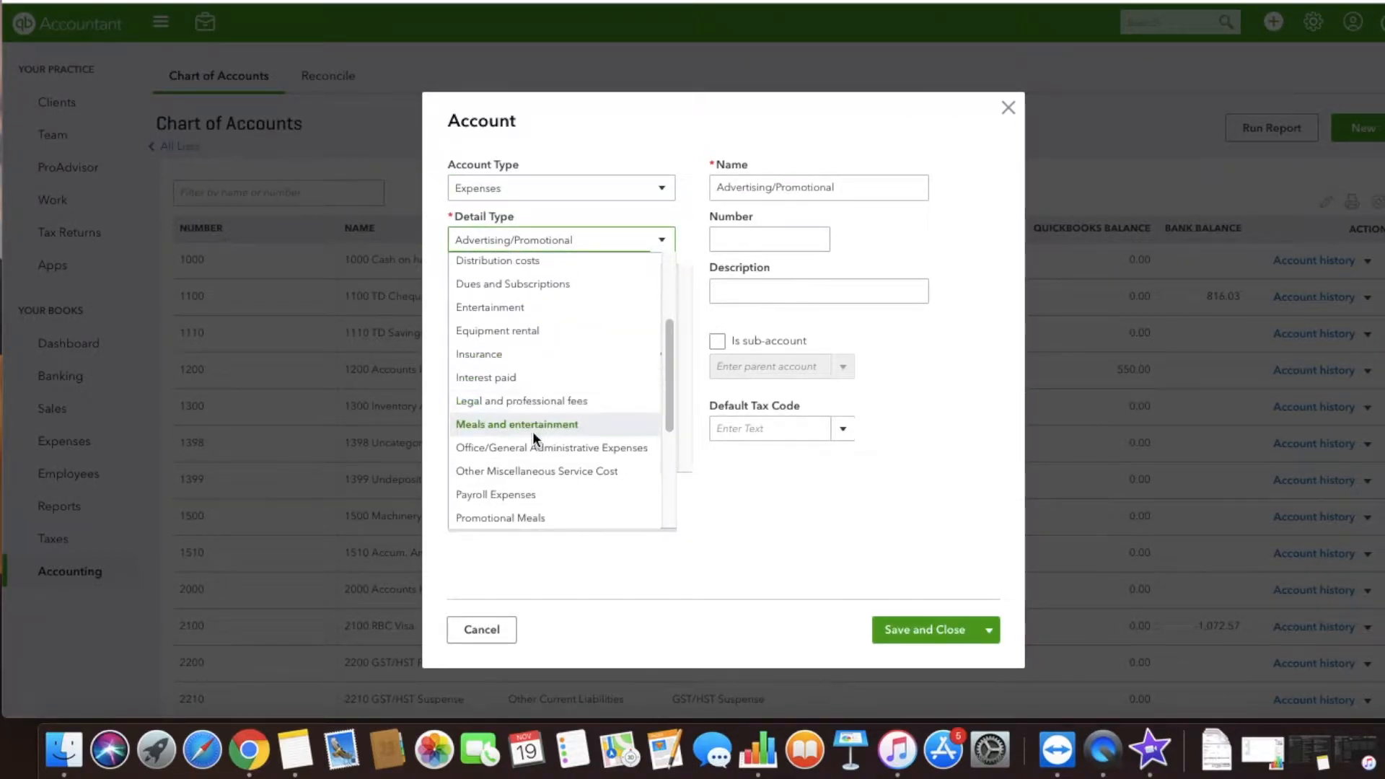
pyautogui.click(531, 452)
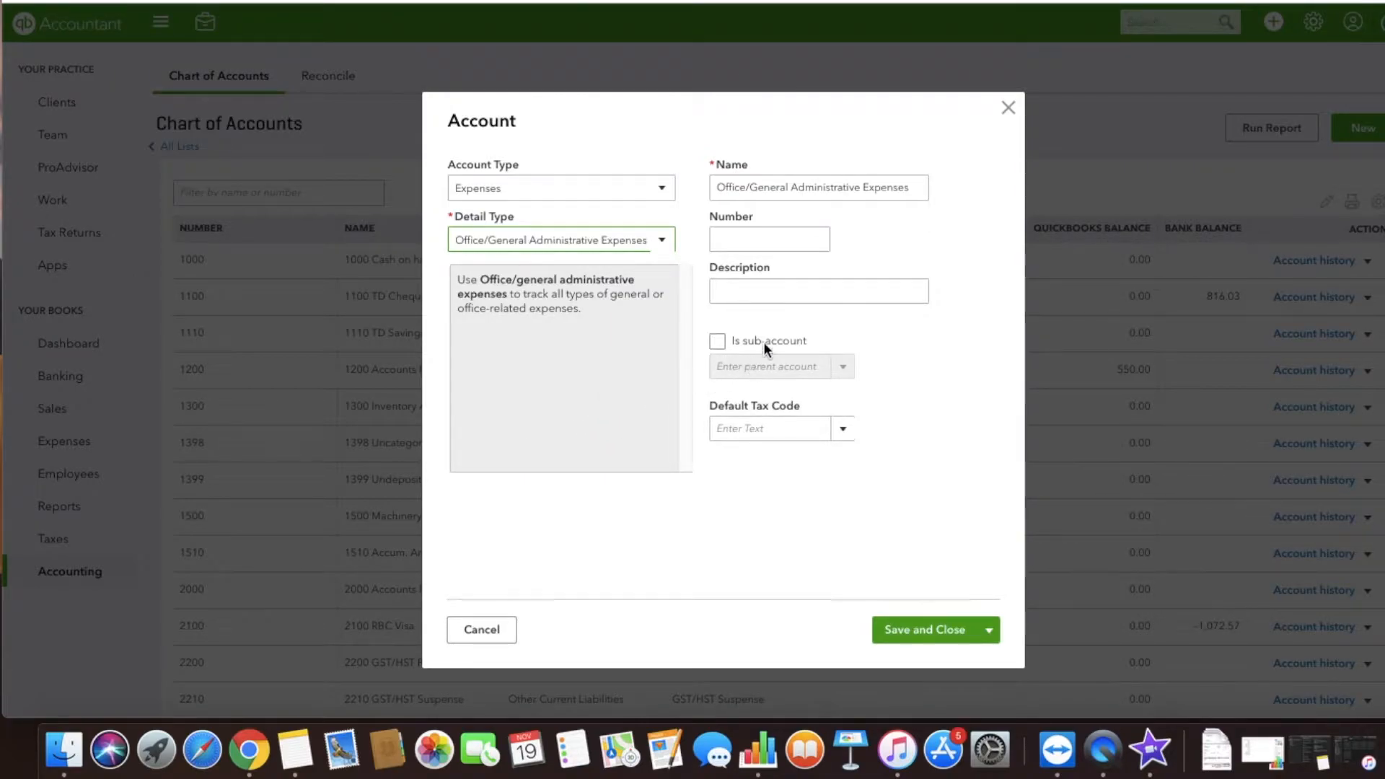
pyautogui.click(763, 238)
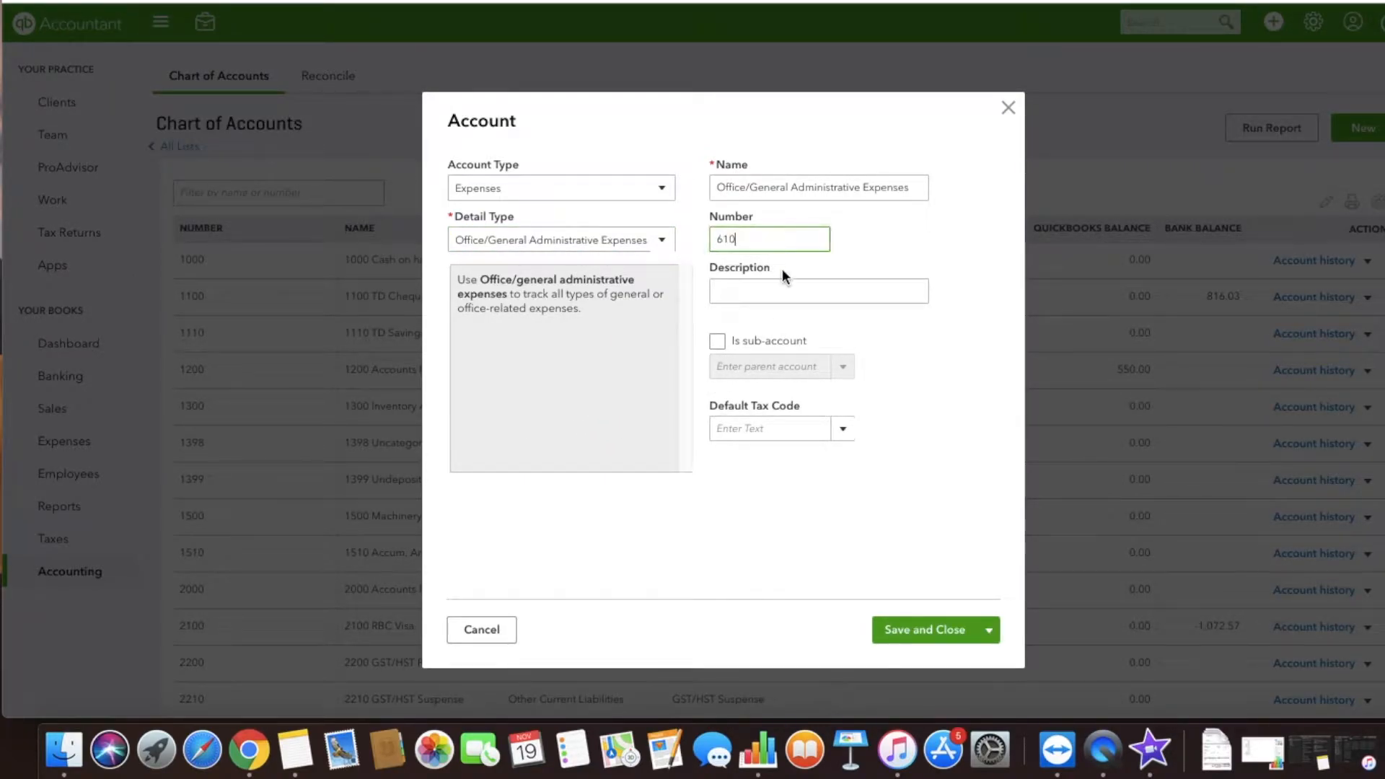
pyautogui.write('6200')
pyautogui.click(919, 637)
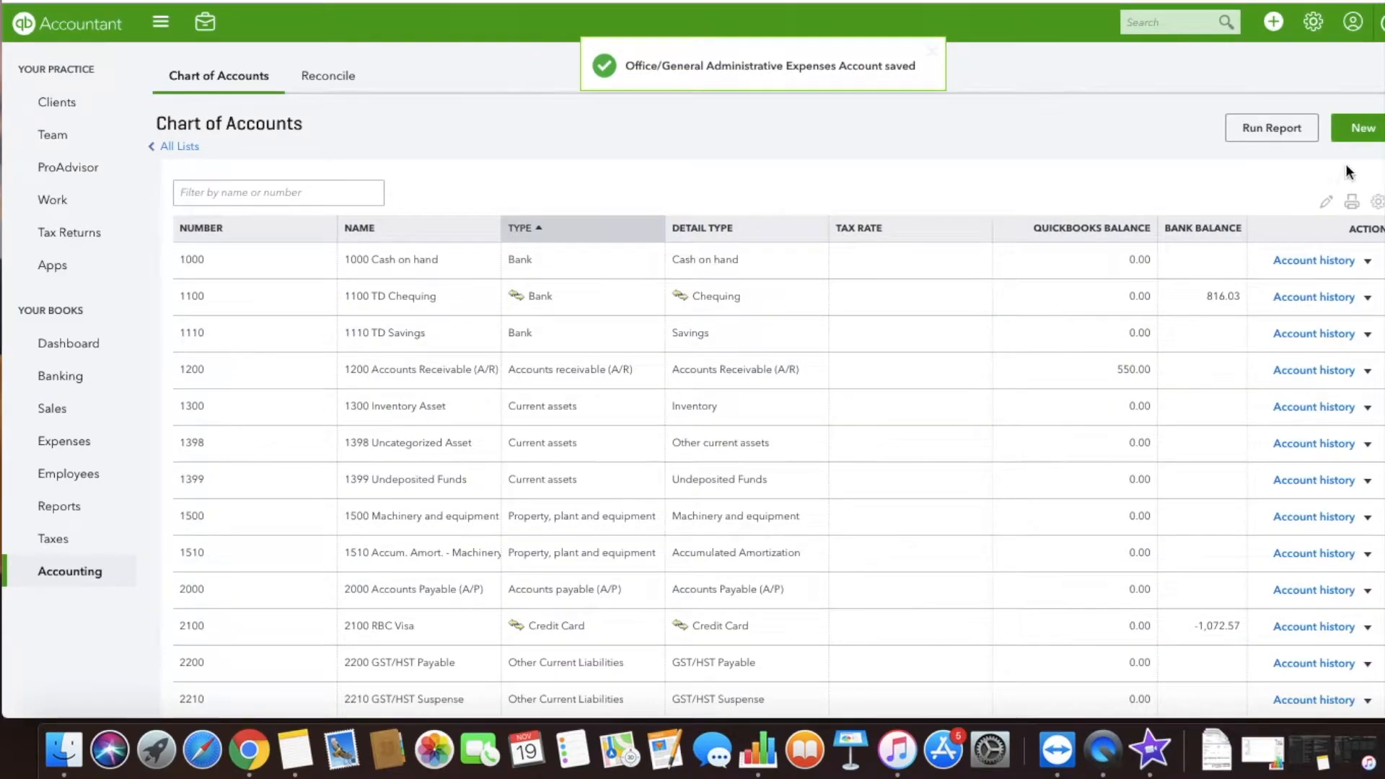
# Start a new account of type Expenses with detail type Supplies.
pyautogui.click(1343, 131)
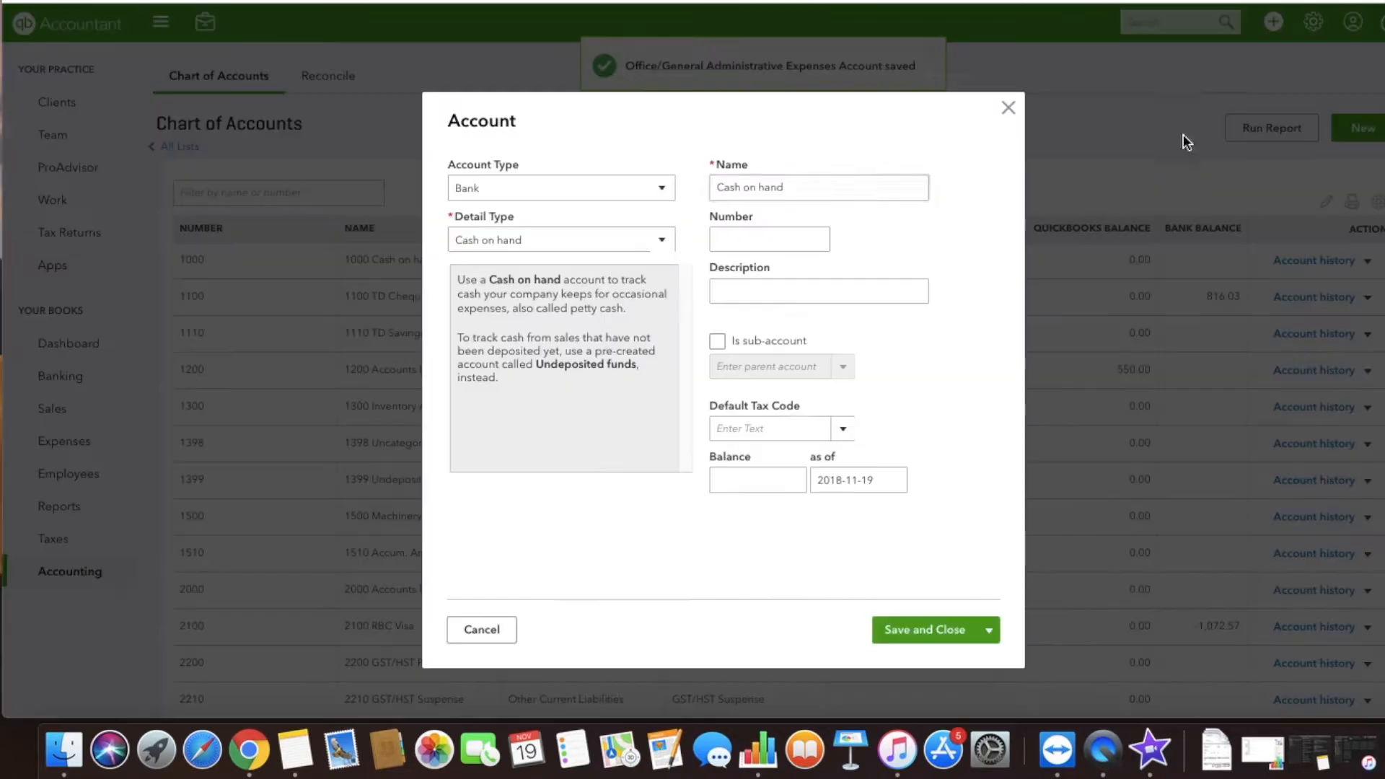
pyautogui.click(597, 198)
pyautogui.scroll(-2, 564, 422)
pyautogui.click(478, 440)
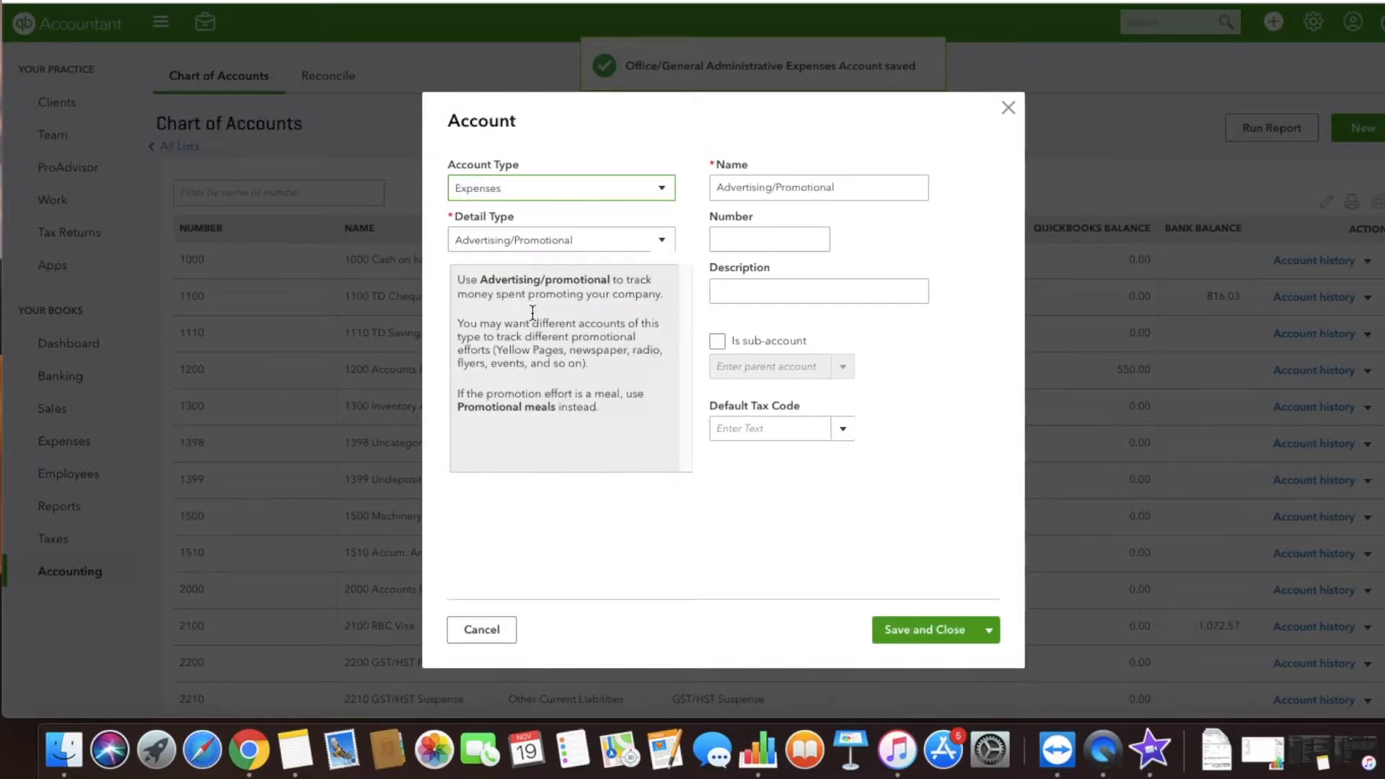
pyautogui.click(525, 239)
pyautogui.scroll(-3, 575, 443)
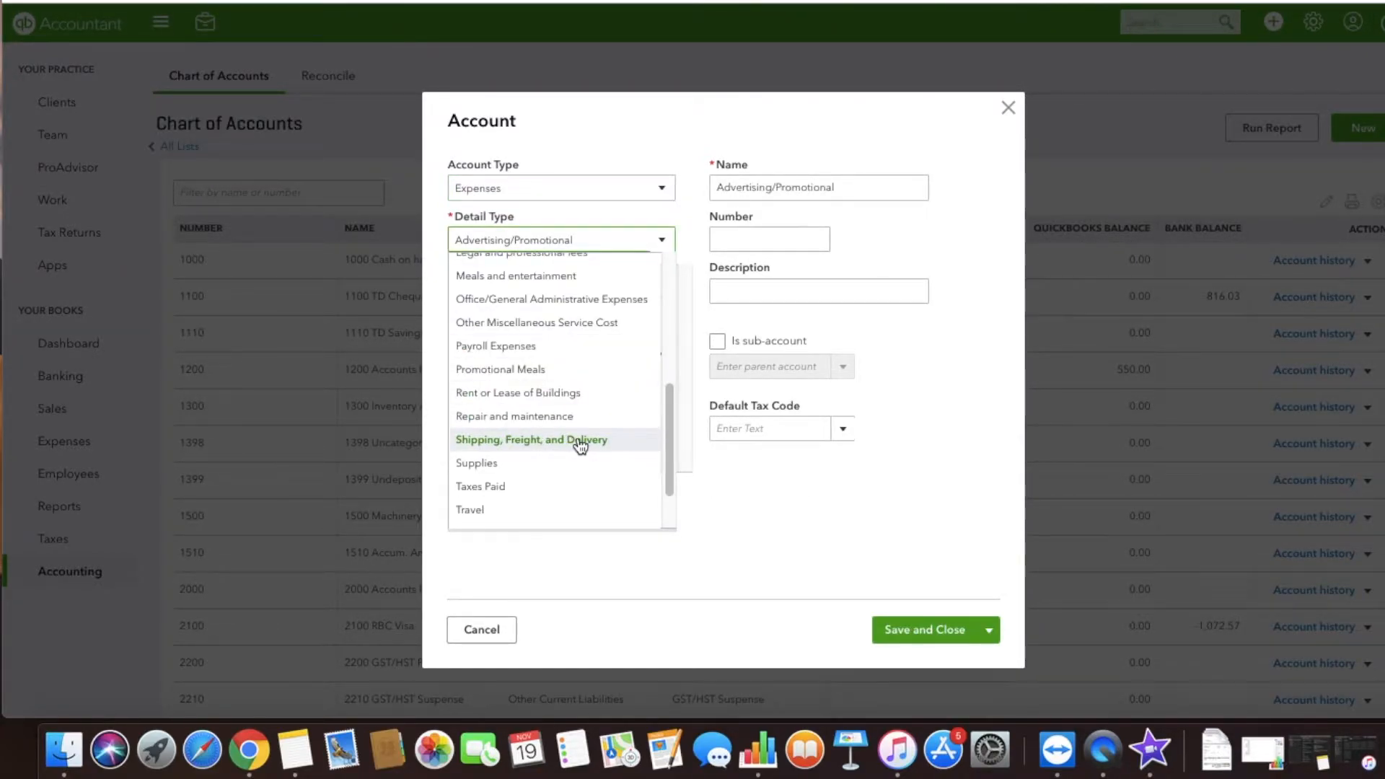
pyautogui.click(562, 461)
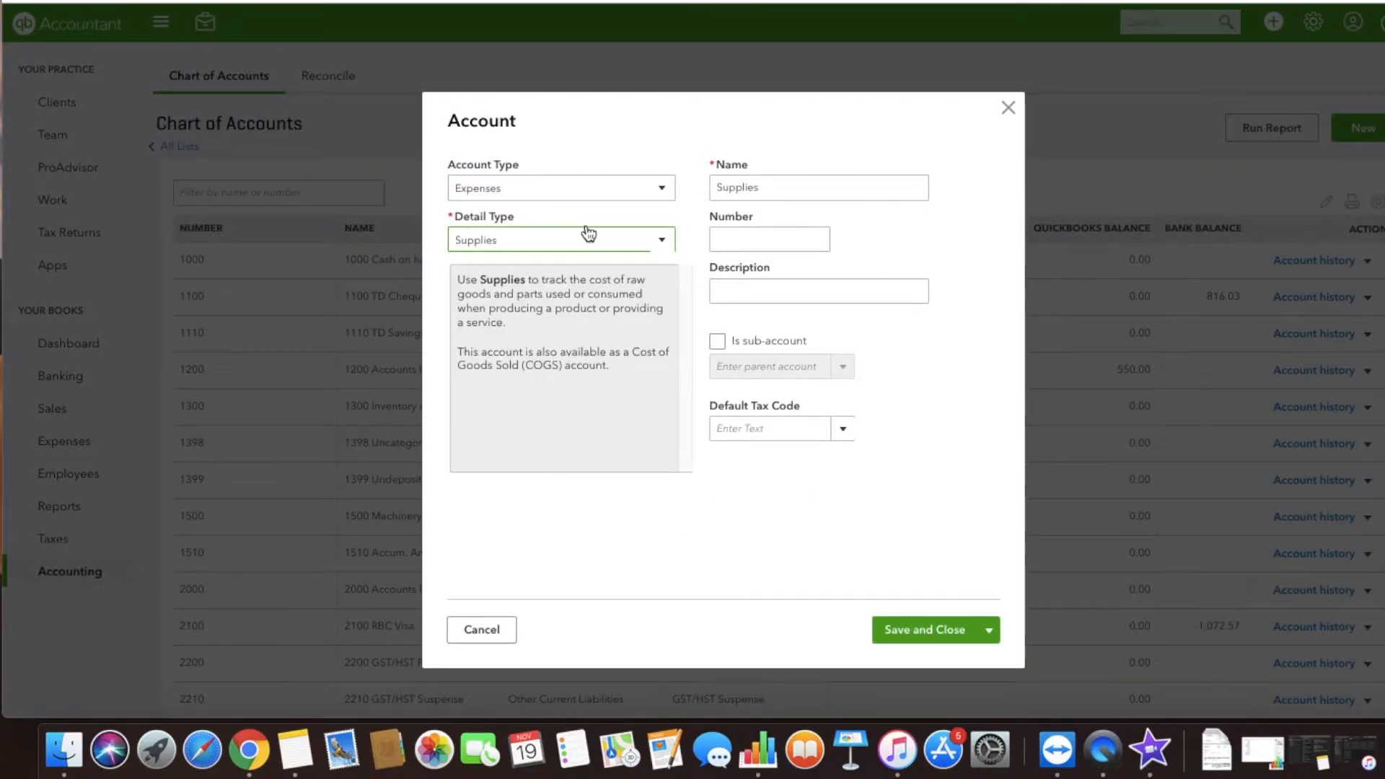
pyautogui.click(588, 232)
pyautogui.click(532, 465)
# Make the account a sub-account of 6200 Office/General Administrative Expenses, name it Office Supplies, assign number 6205, and save it.
pyautogui.click(717, 341)
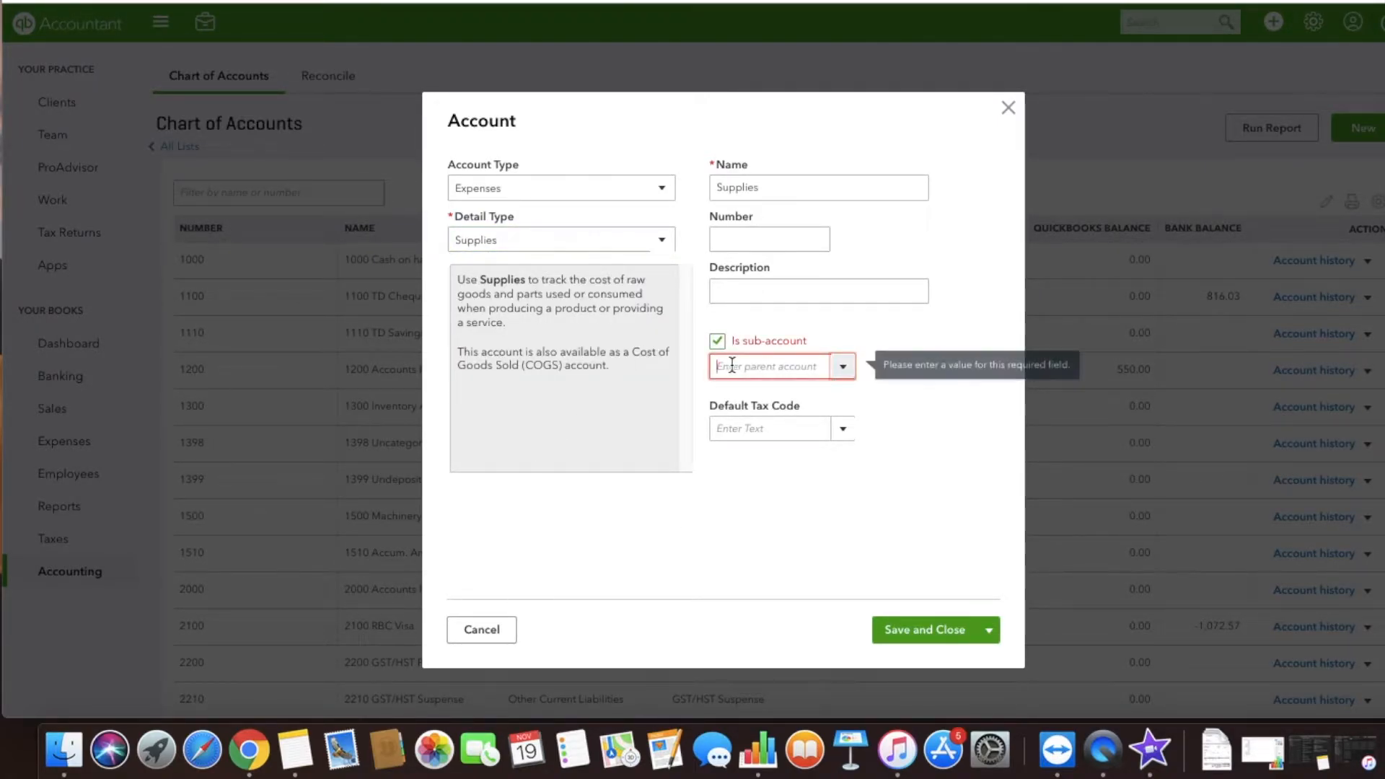
pyautogui.press('Tab')
pyautogui.write('ffice')
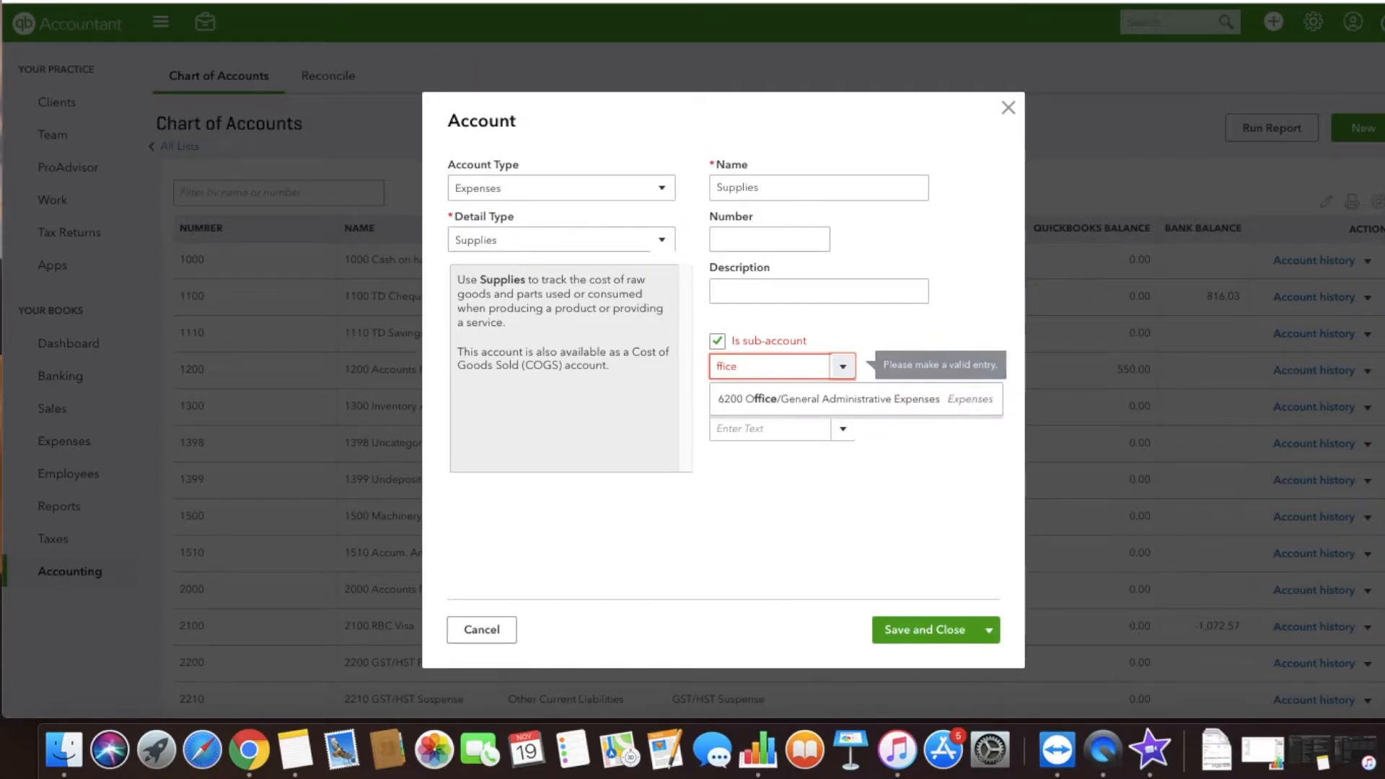
pyautogui.click(760, 403)
pyautogui.click(765, 187)
pyautogui.moveTo(766, 187); pyautogui.dragTo(710, 185)
pyautogui.write('Office')
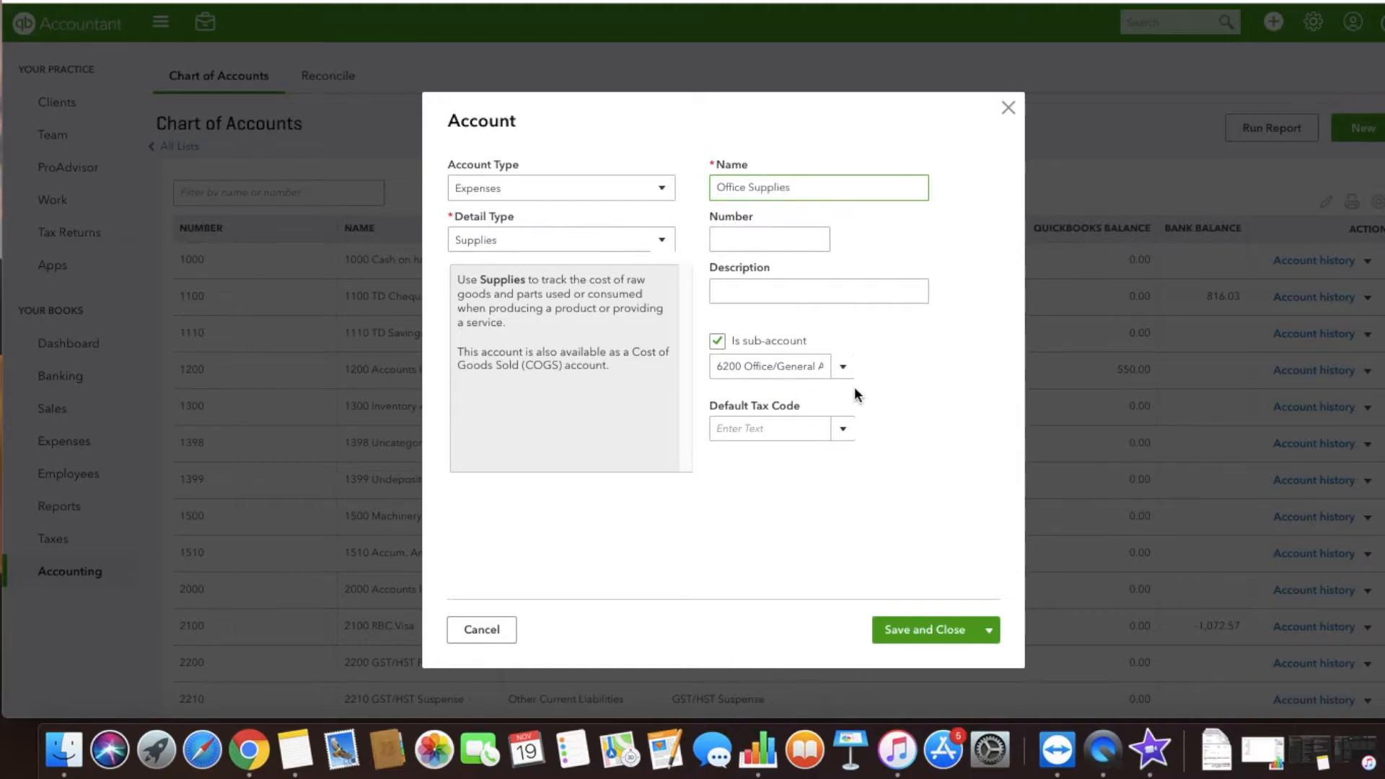
pyautogui.click(842, 367)
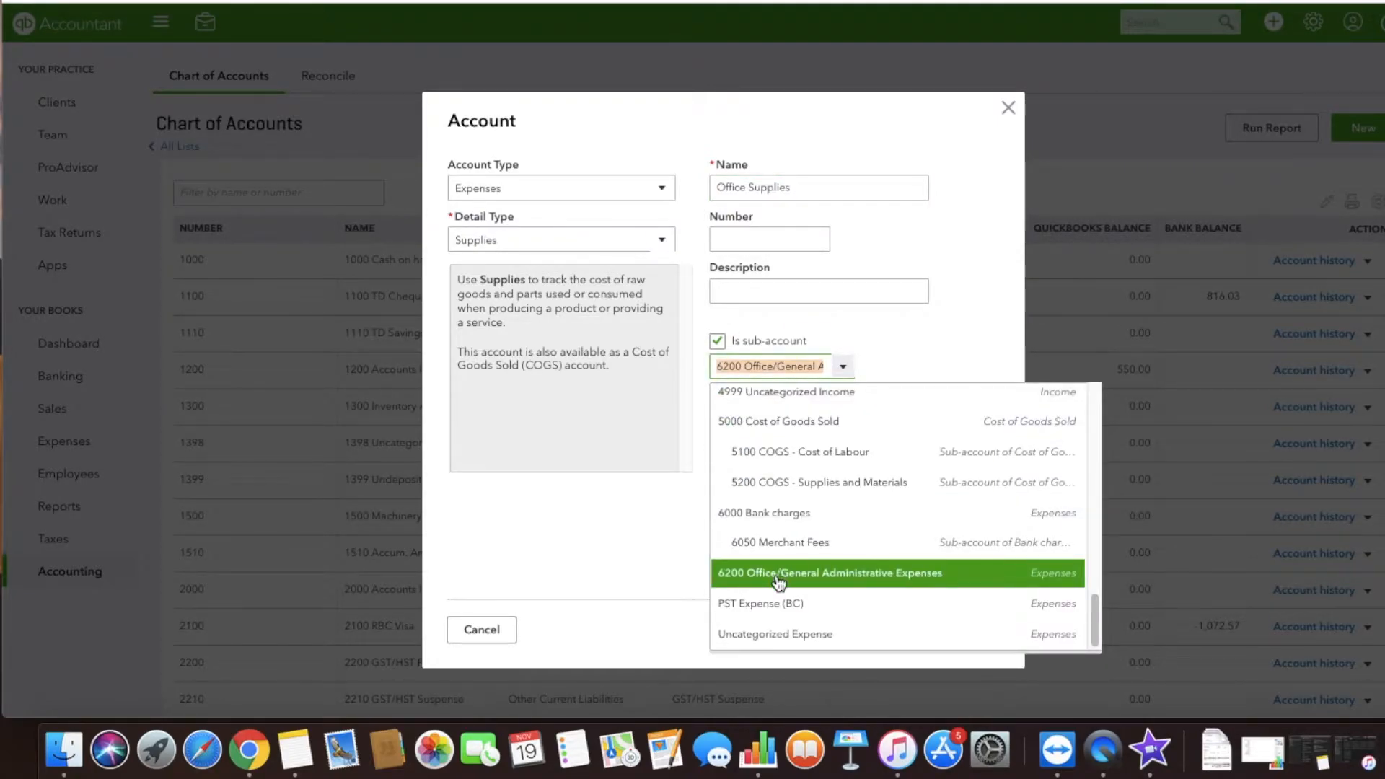
pyautogui.click(755, 240)
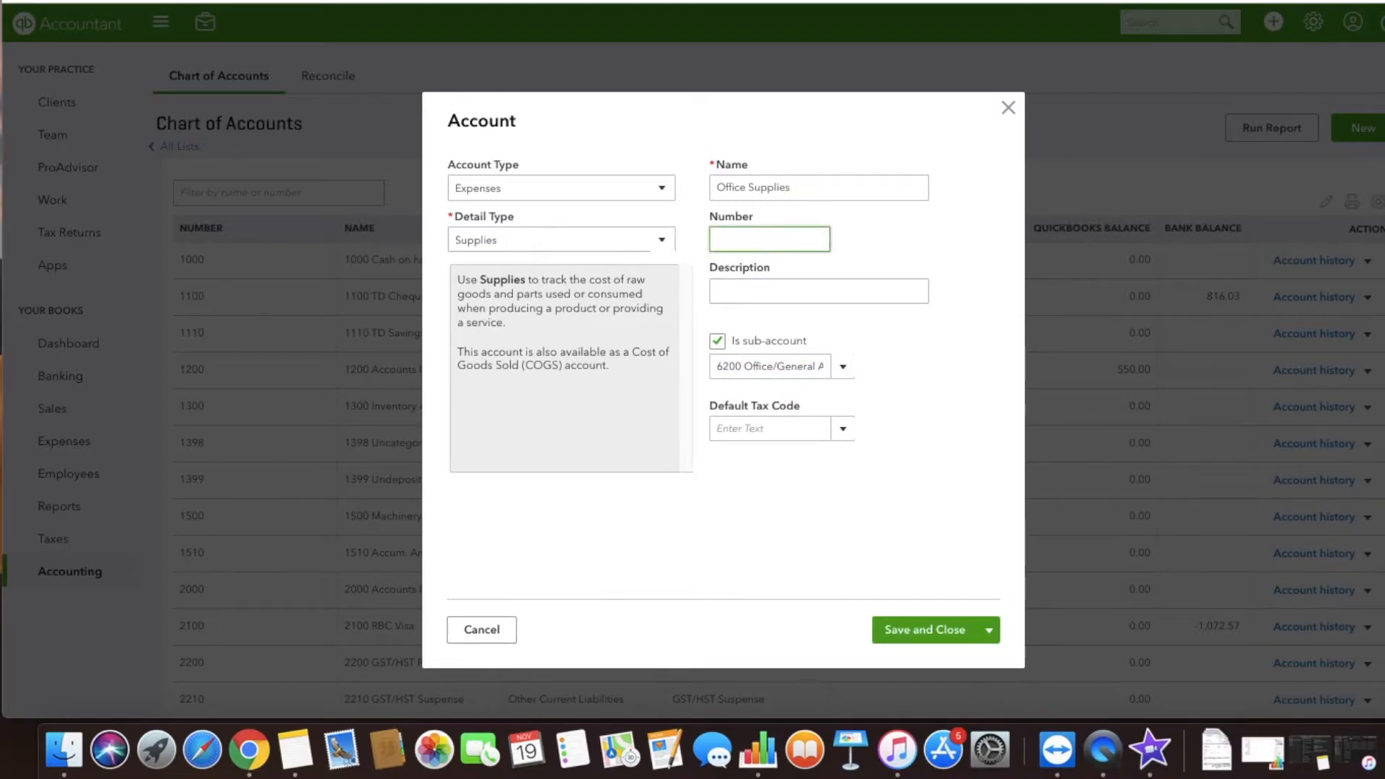
pyautogui.write('6210')
pyautogui.click(902, 629)
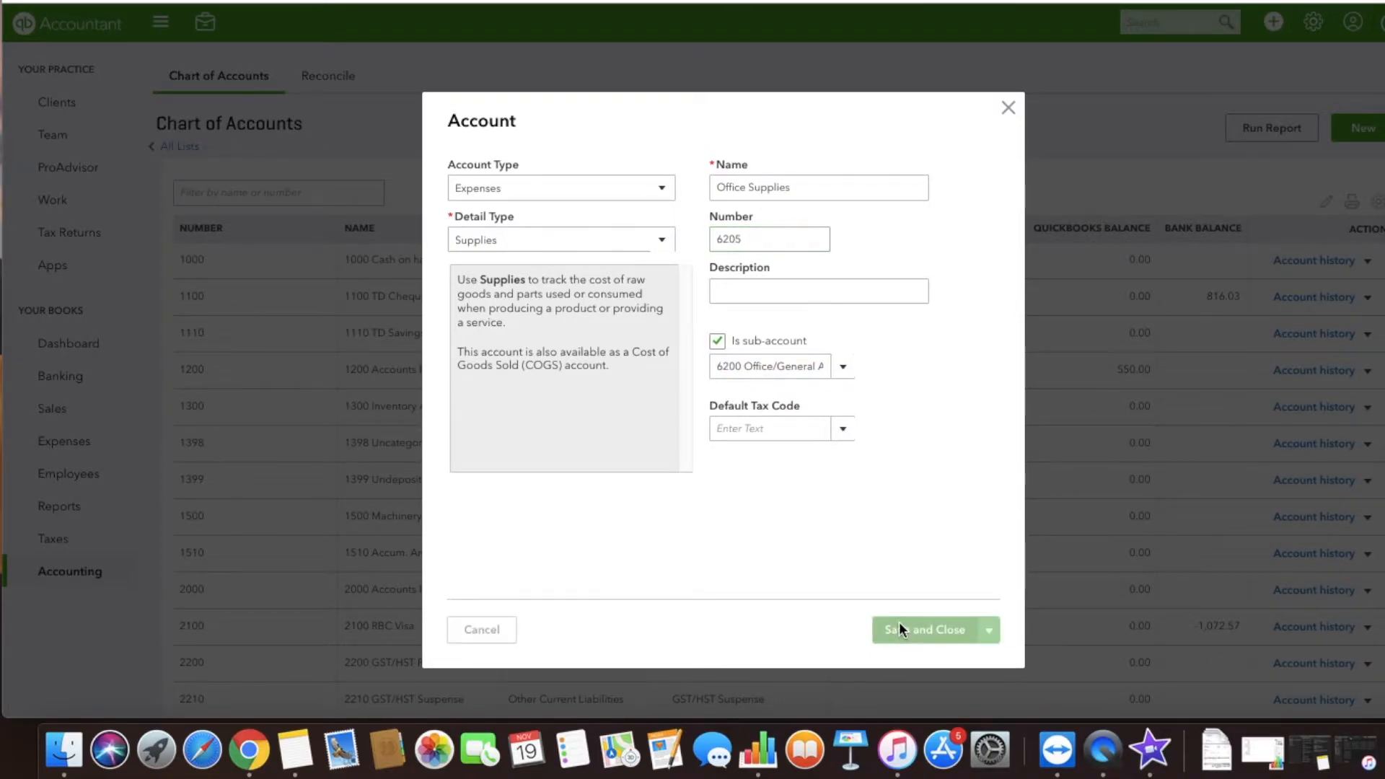
pyautogui.scroll(-15, 885, 595)
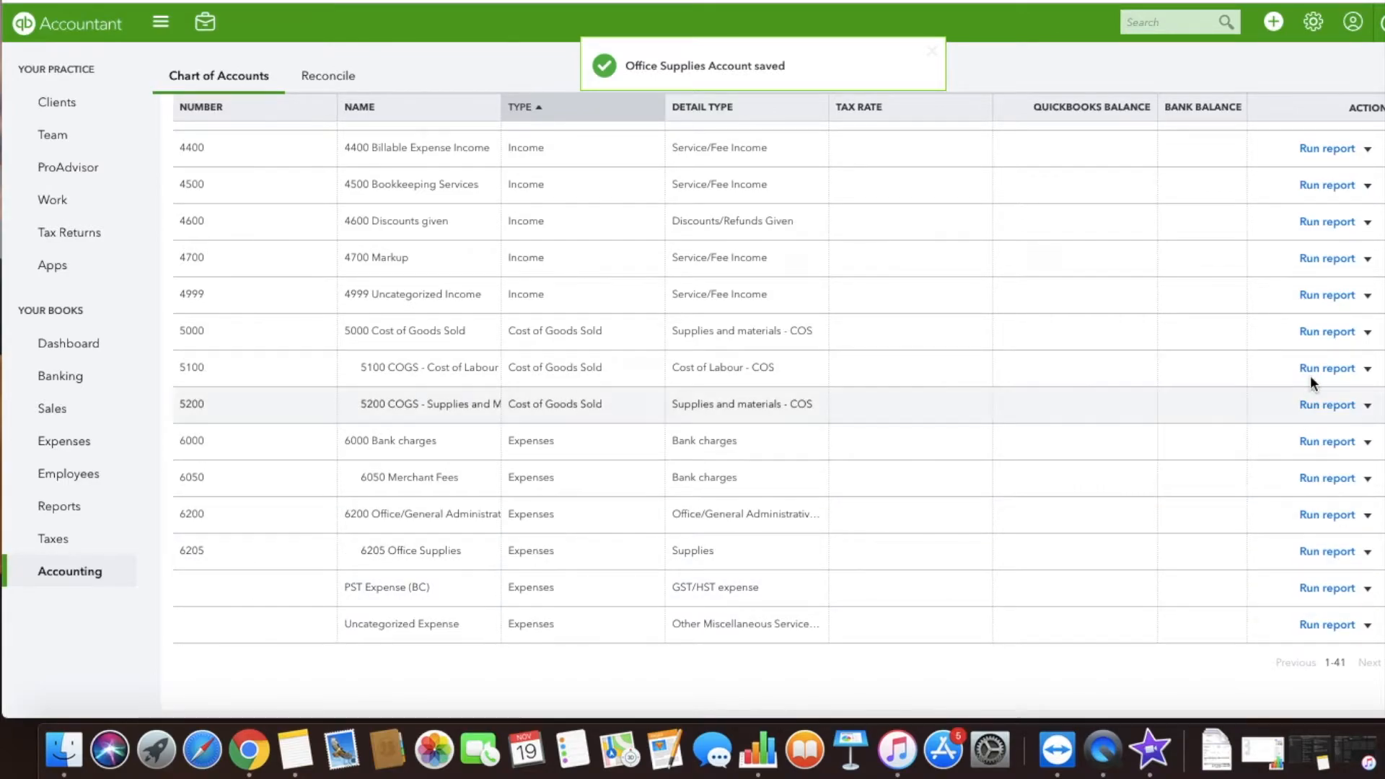
# Start a new account of type Expenses with detail type Utilities.
pyautogui.scroll(15, 1315, 290)
pyautogui.scroll(3, 1316, 290)
pyautogui.click(1359, 127)
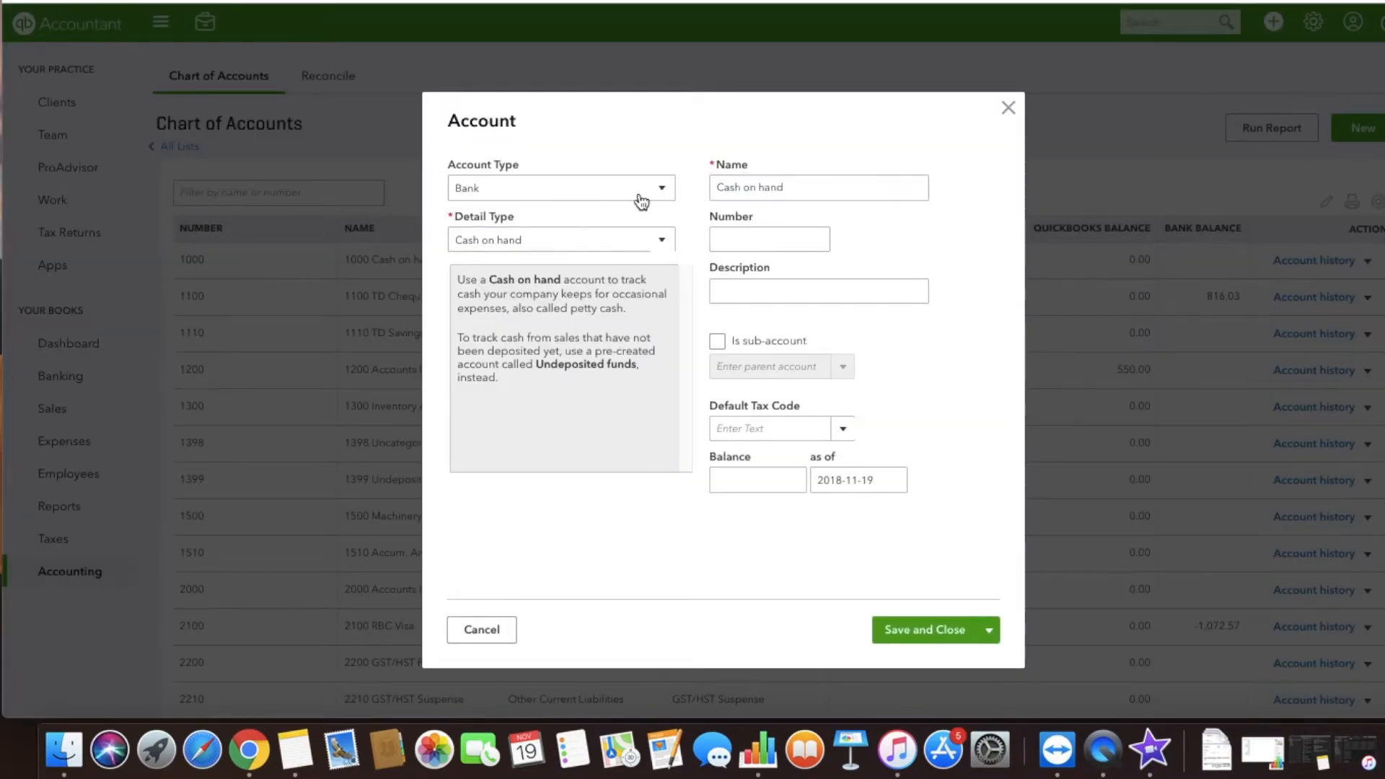
pyautogui.click(569, 194)
pyautogui.scroll(-3, 565, 362)
pyautogui.click(552, 435)
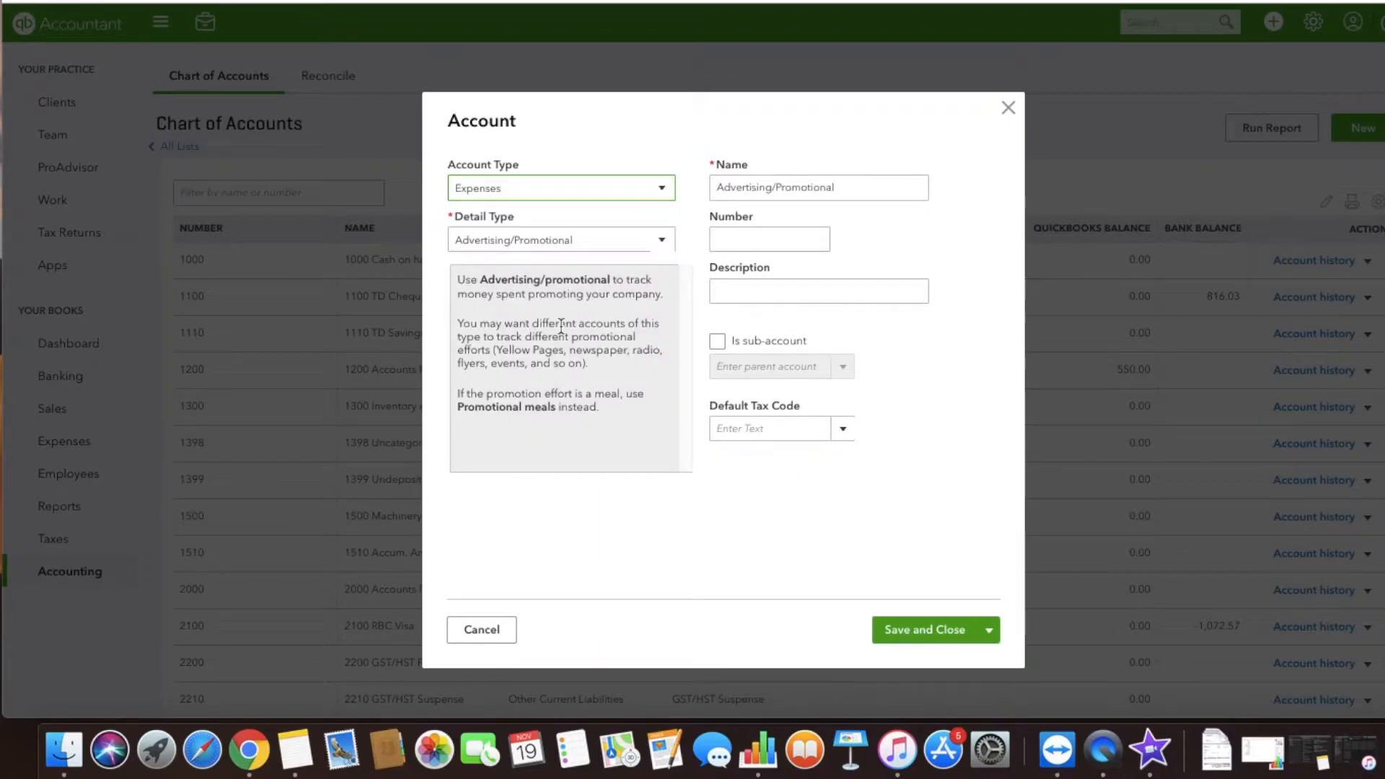
pyautogui.click(559, 245)
pyautogui.scroll(-5, 538, 393)
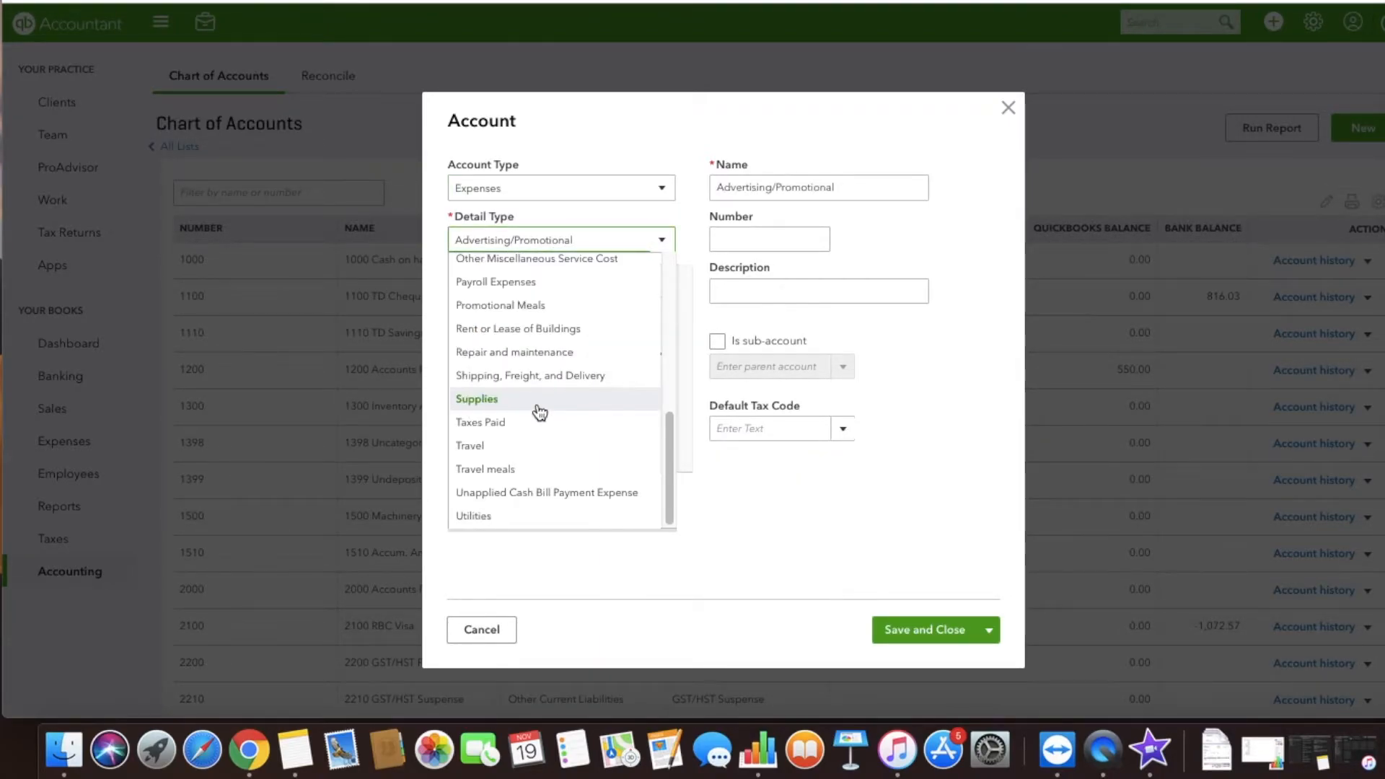
pyautogui.click(518, 516)
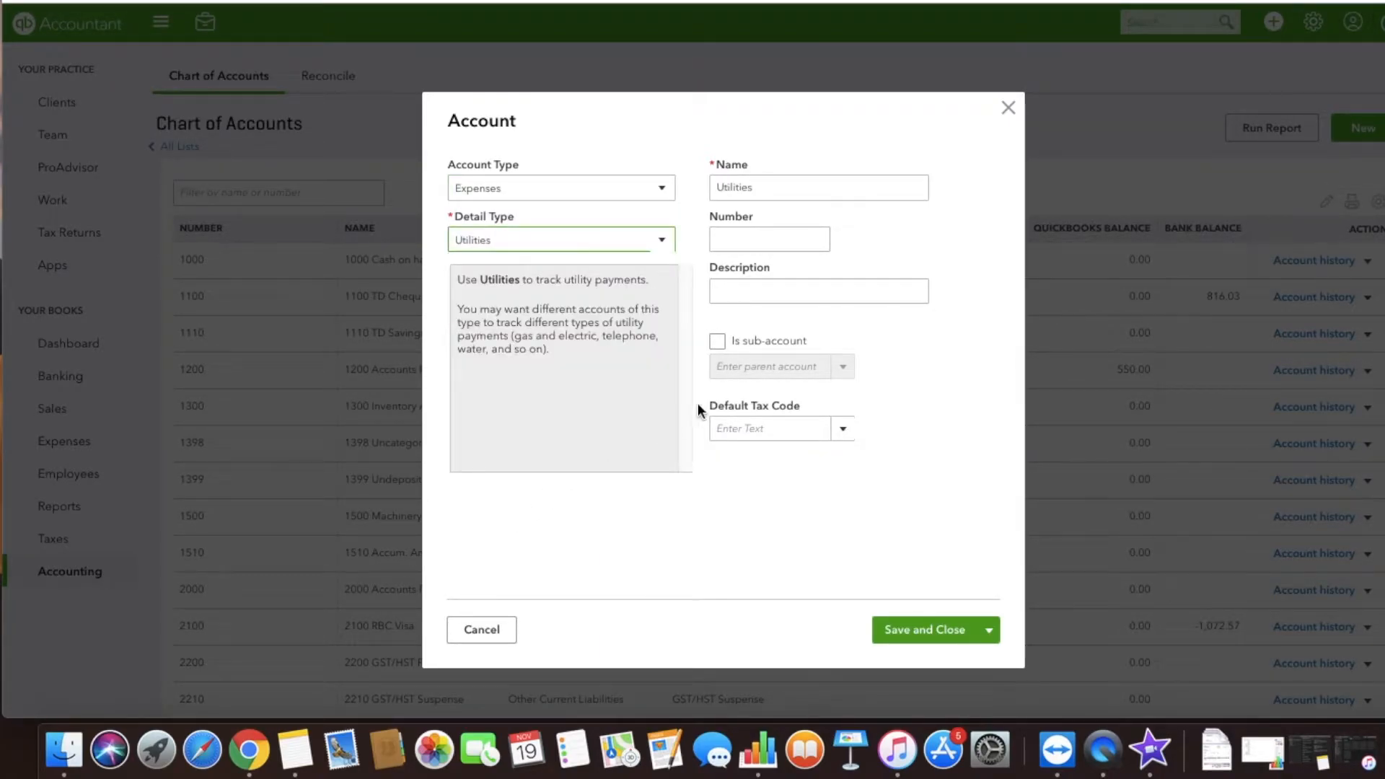
# Make Utilities a sub-account of 6200 Office/General Administrative Expenses, assign it number 6510, and save it.
pyautogui.click(715, 341)
pyautogui.write('offi')
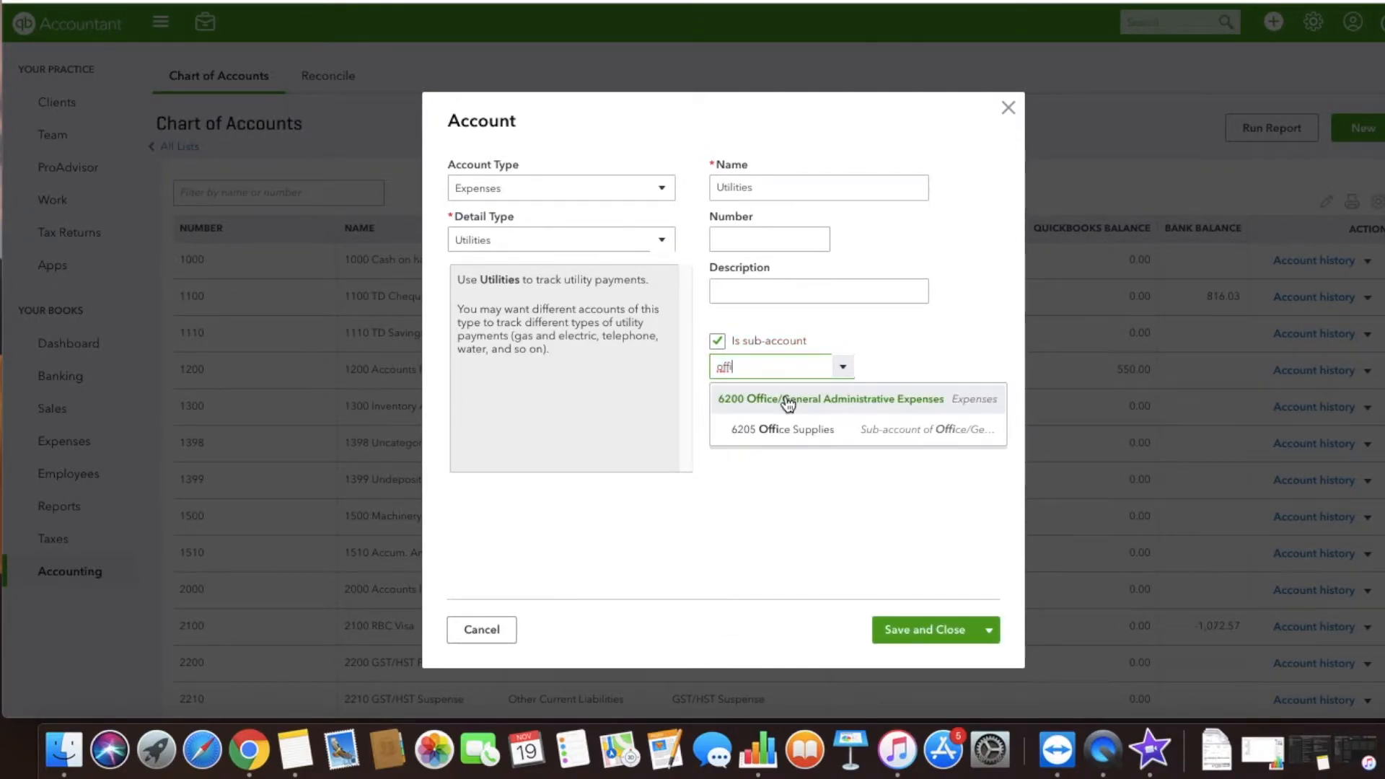
pyautogui.click(785, 397)
pyautogui.click(769, 241)
pyautogui.write('6575')
pyautogui.click(913, 635)
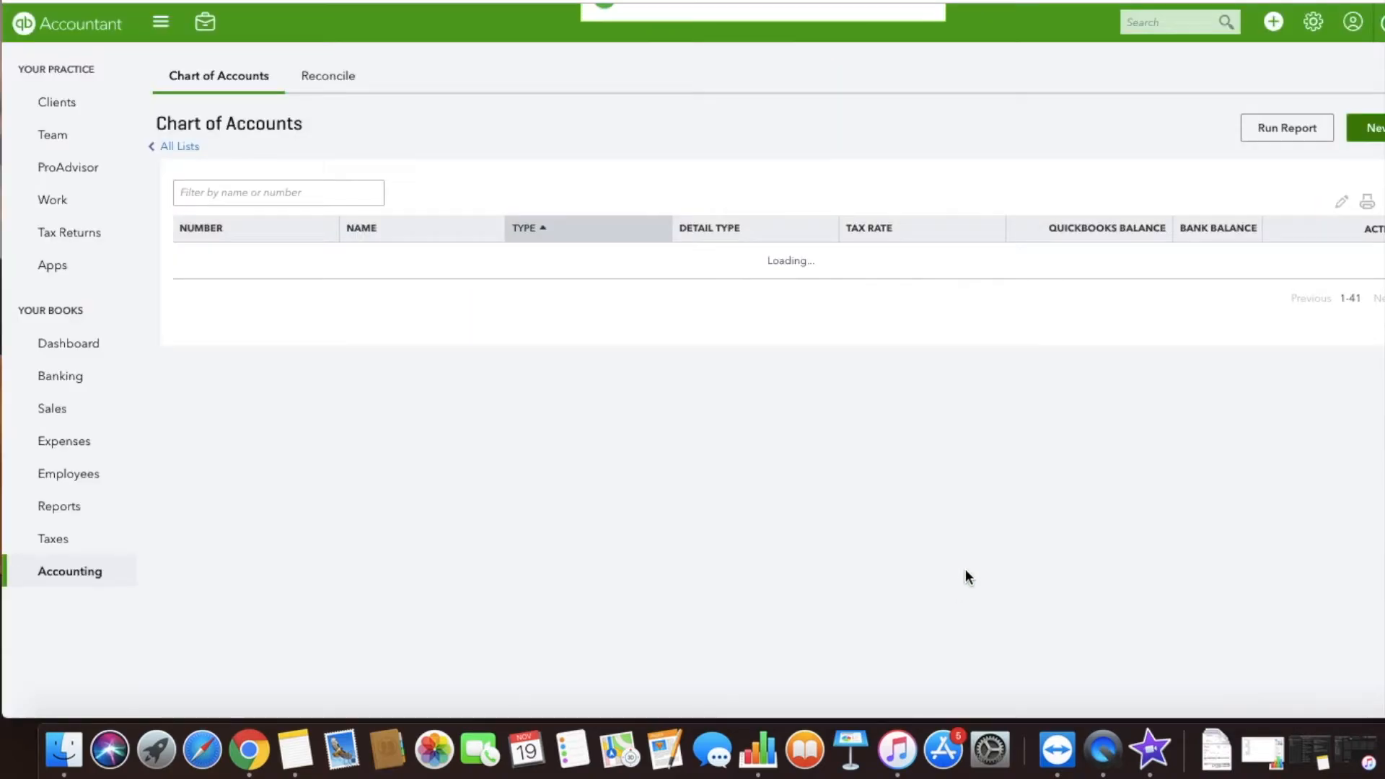
pyautogui.scroll(-10, 953, 561)
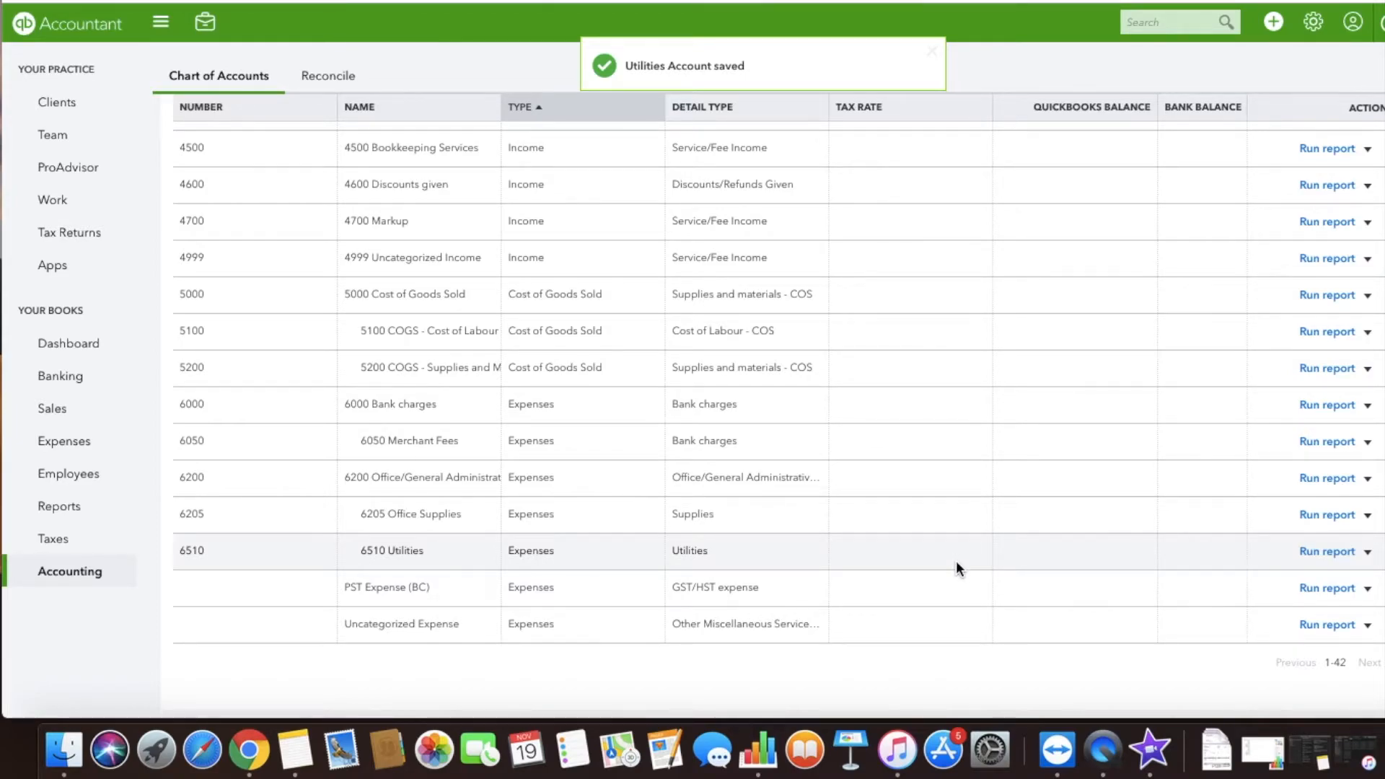
# Create an Expenses account with detail type Advertising/Promotional and number 6100, and save it.
pyautogui.scroll(15, 1130, 430)
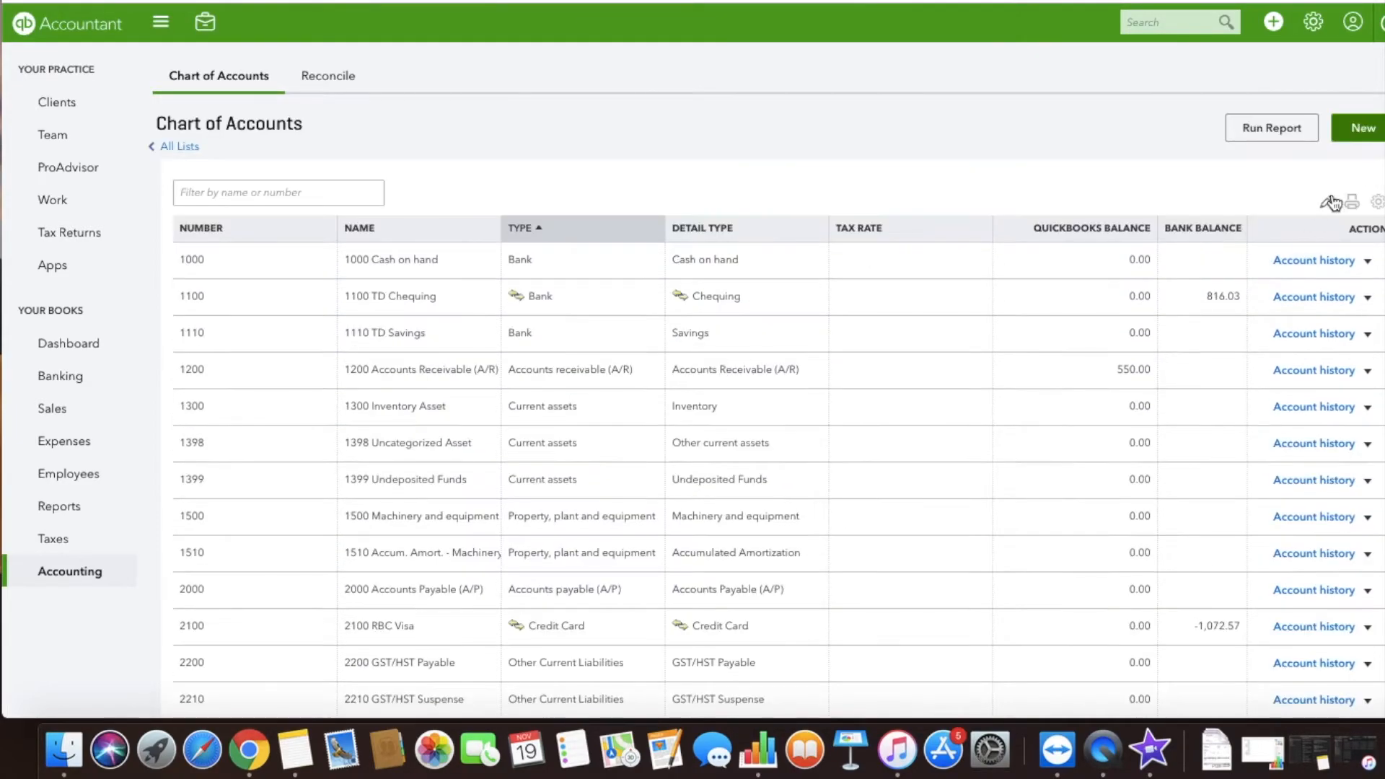
pyautogui.click(1349, 134)
pyautogui.click(531, 190)
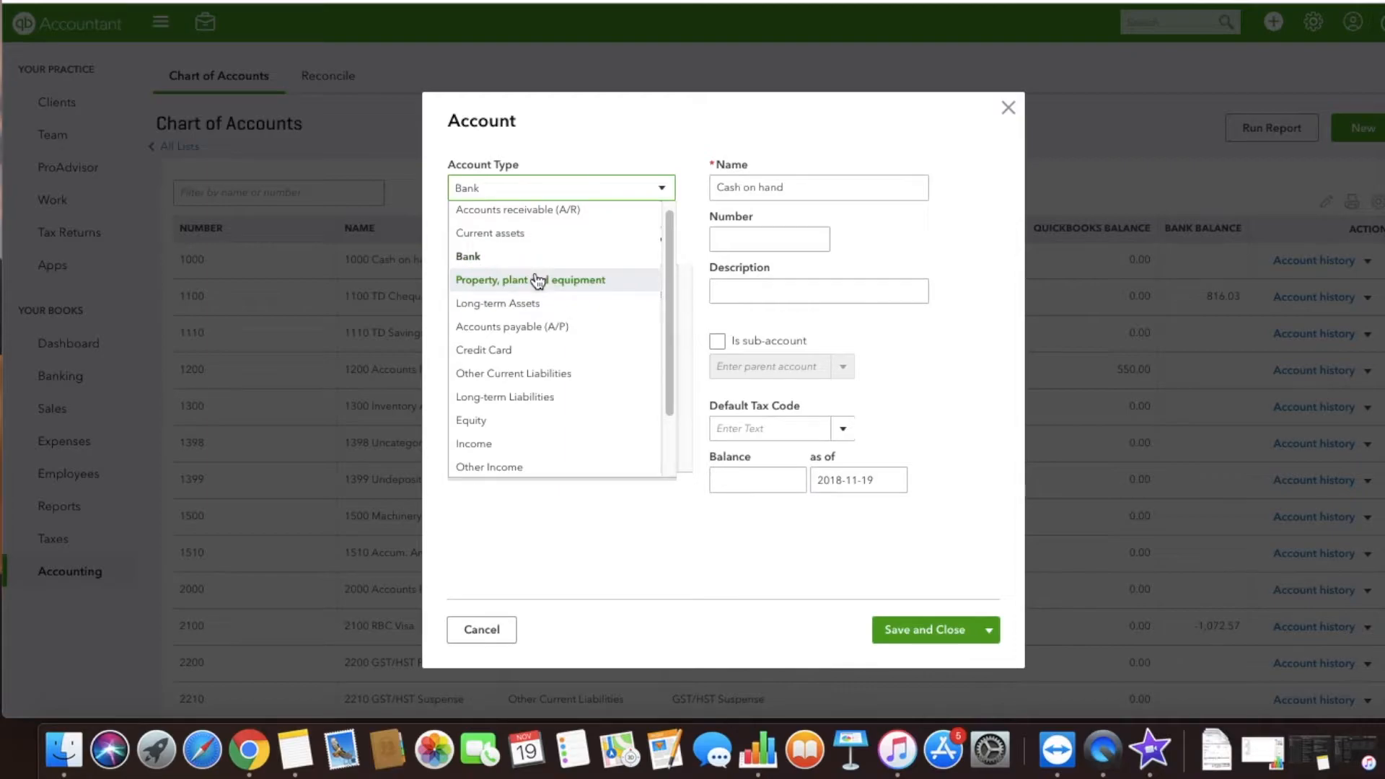
pyautogui.scroll(-2, 535, 283)
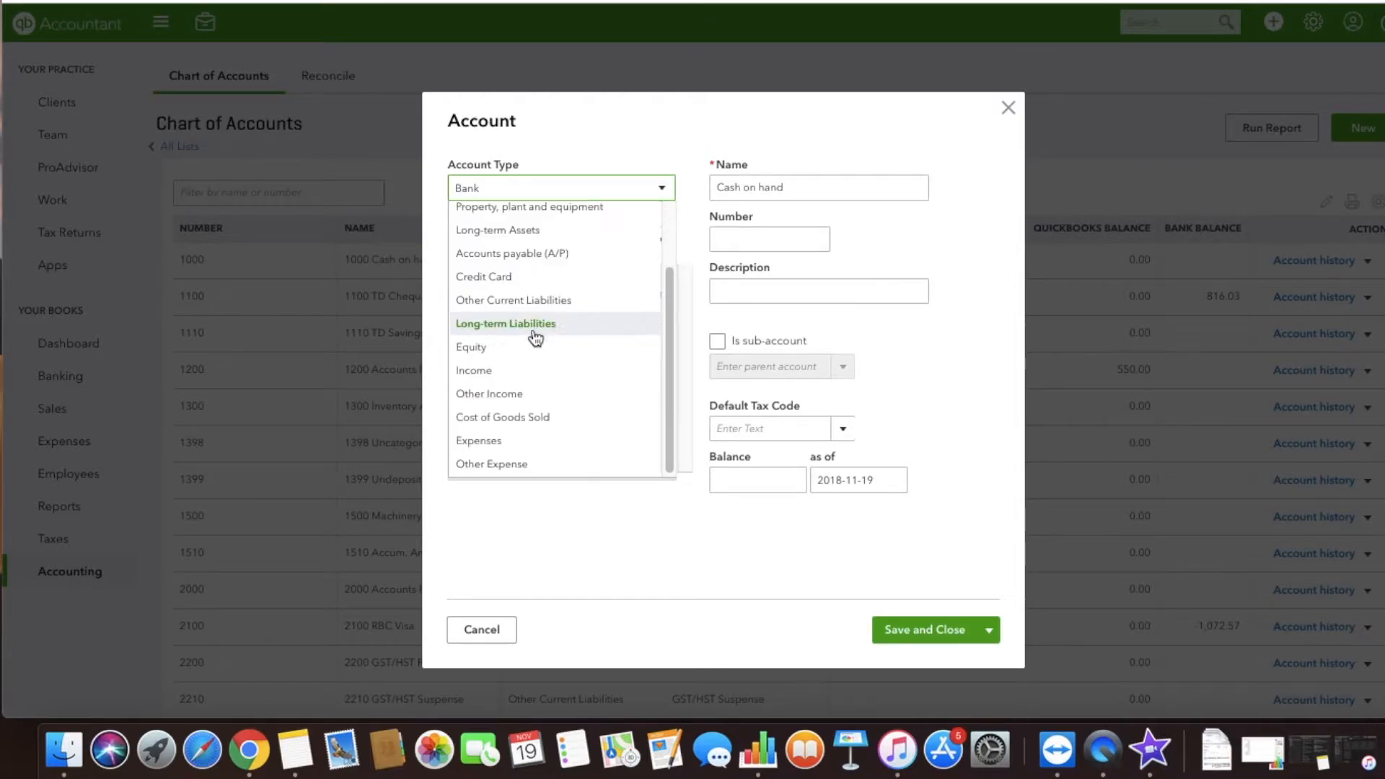
pyautogui.click(510, 445)
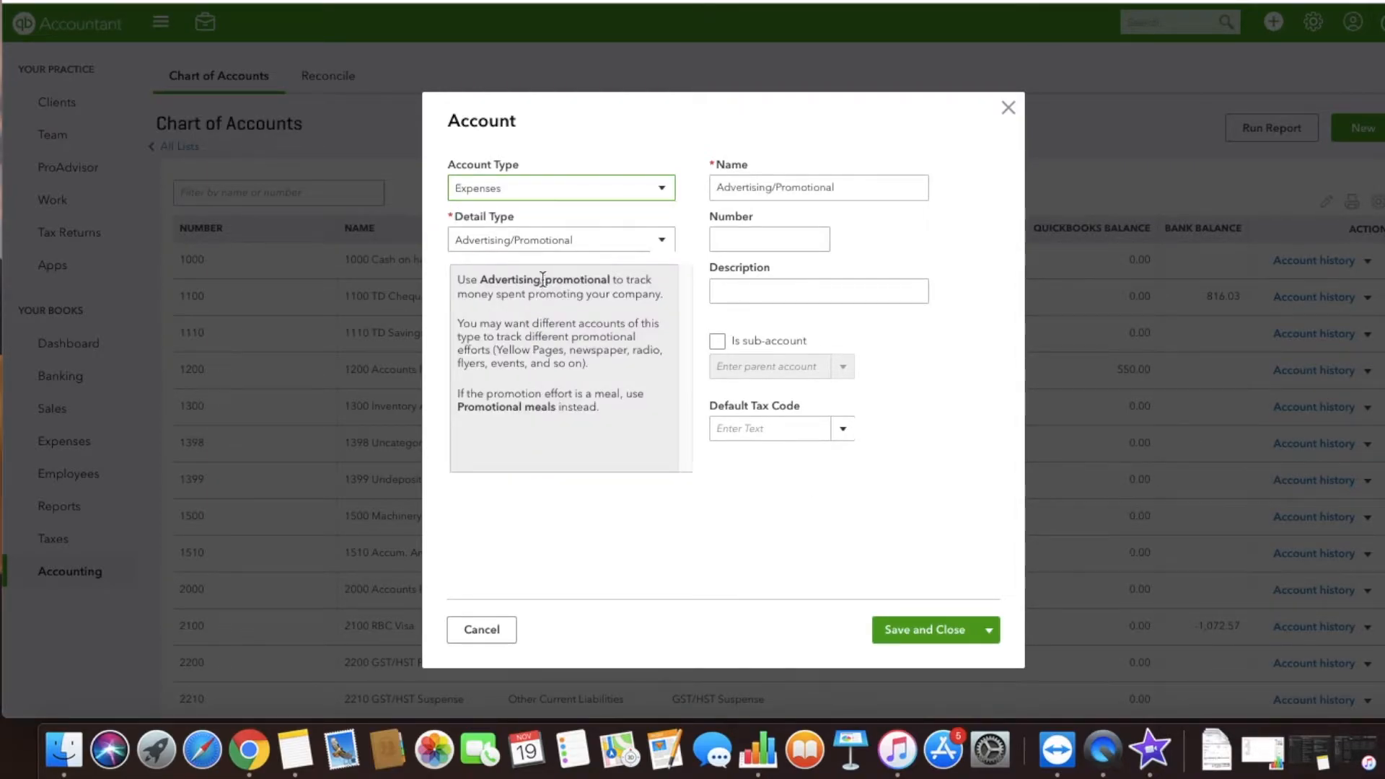
pyautogui.click(741, 234)
pyautogui.write('6100')
pyautogui.click(912, 630)
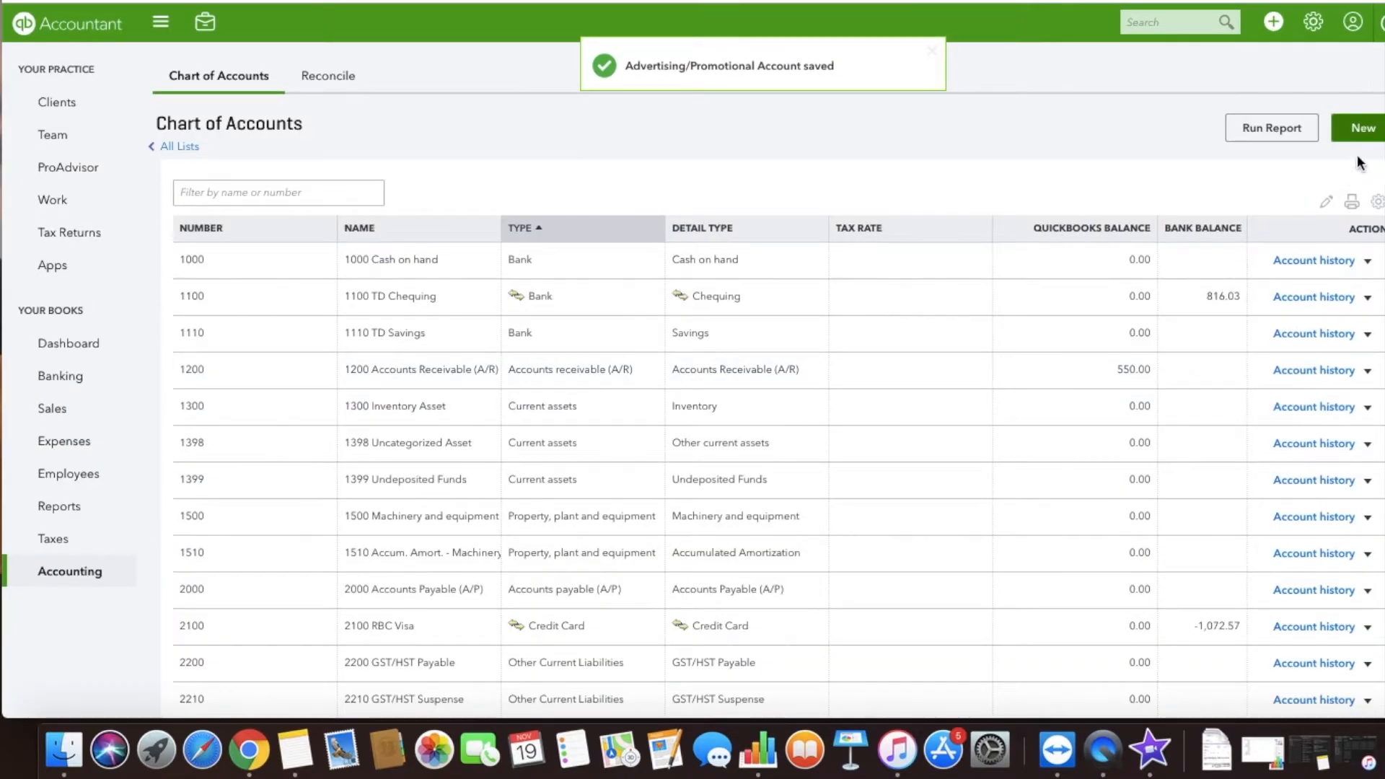
# Start a new account of type Expenses with detail type Promotional Meals.
pyautogui.click(1361, 129)
pyautogui.click(497, 190)
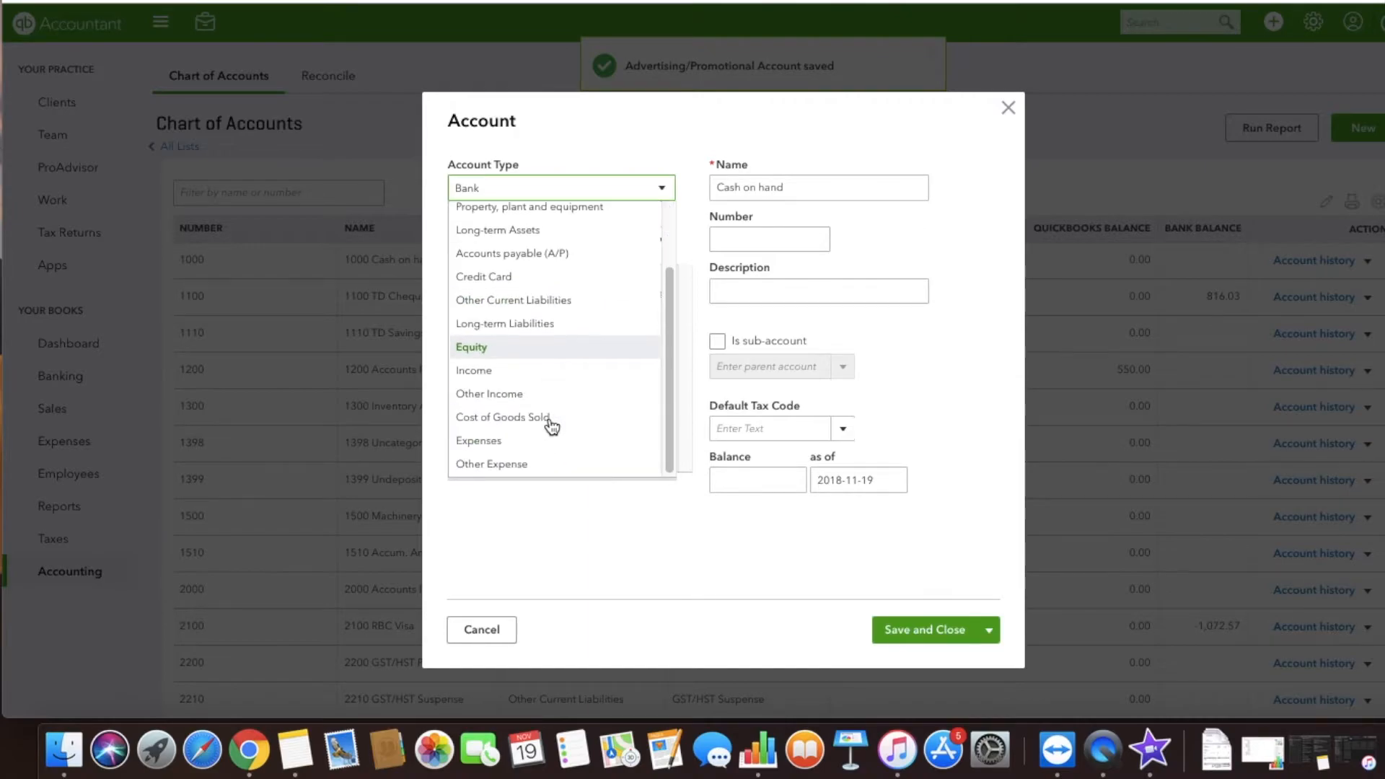
pyautogui.click(537, 440)
pyautogui.click(534, 245)
pyautogui.scroll(-5, 530, 404)
pyautogui.scroll(6, 526, 408)
pyautogui.scroll(-2, 530, 426)
pyautogui.scroll(3, 529, 425)
pyautogui.scroll(-6, 528, 424)
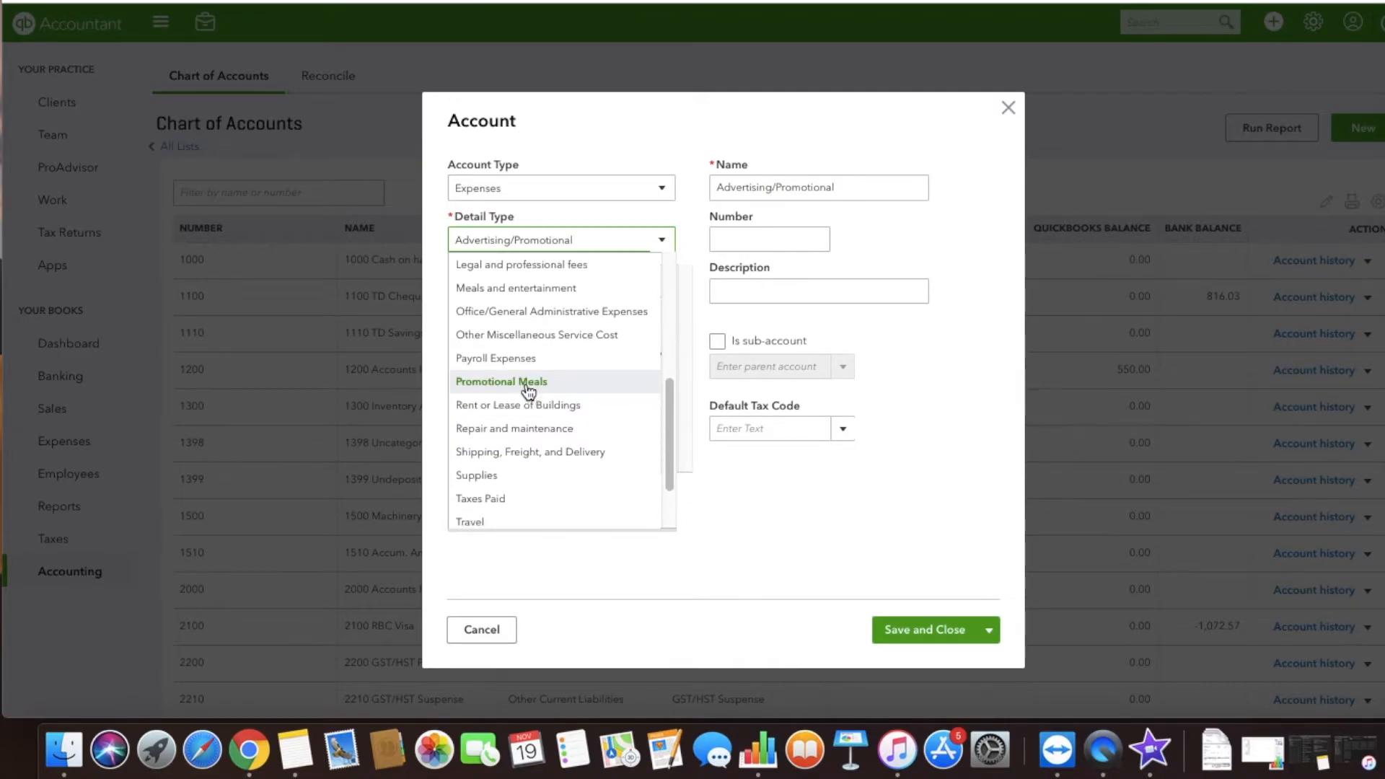
pyautogui.click(530, 389)
# Make Promotional Meals a sub-account of 6100 Advertising/Promotional, assign it number 6105, and save it.
pyautogui.click(717, 338)
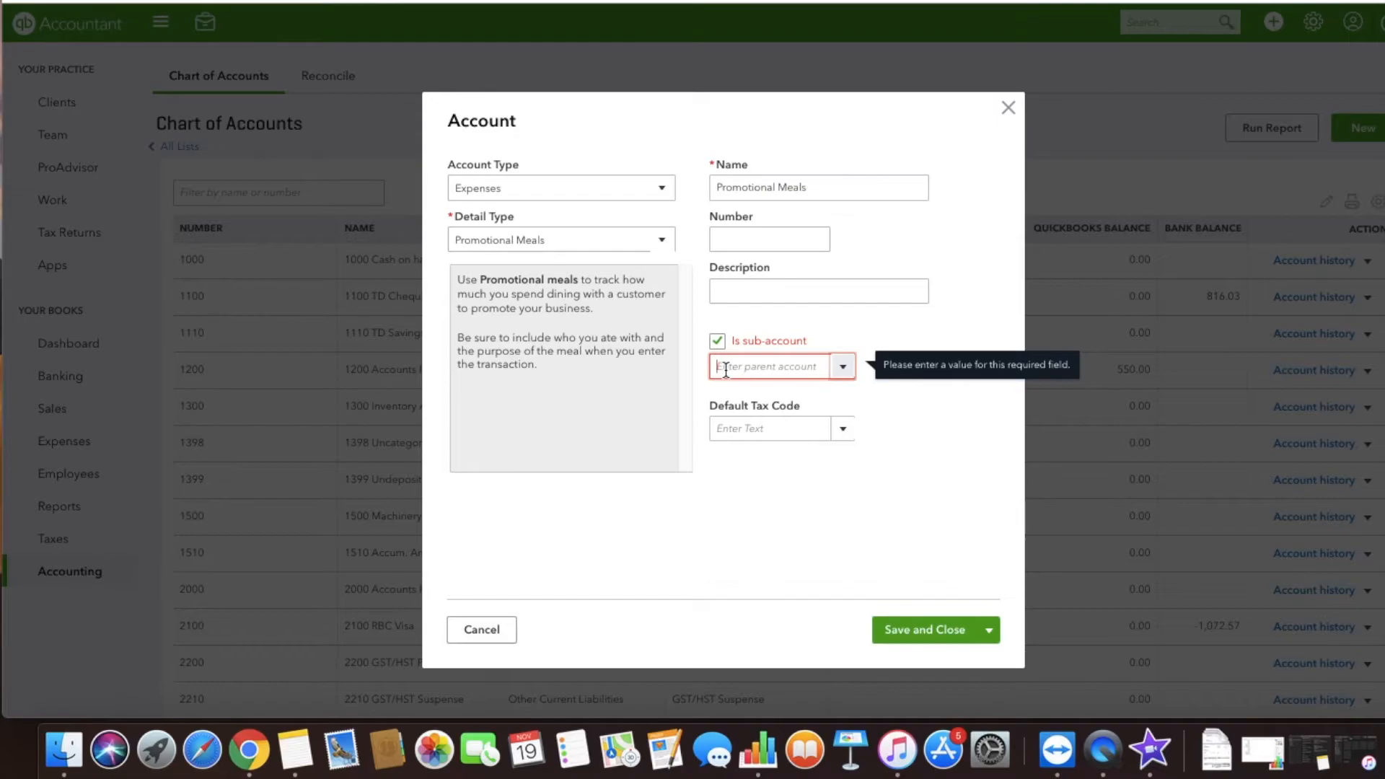
pyautogui.write('adve')
pyautogui.click(733, 405)
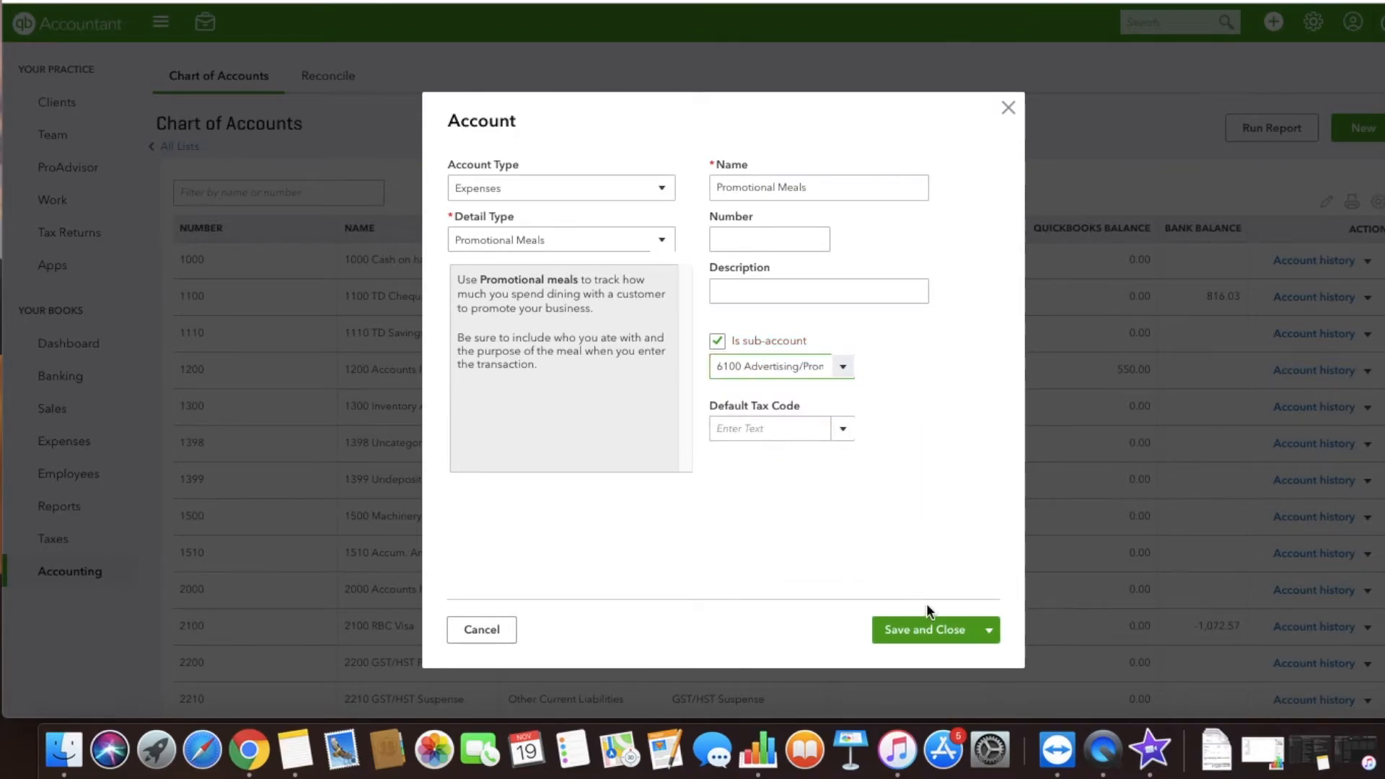
pyautogui.click(842, 366)
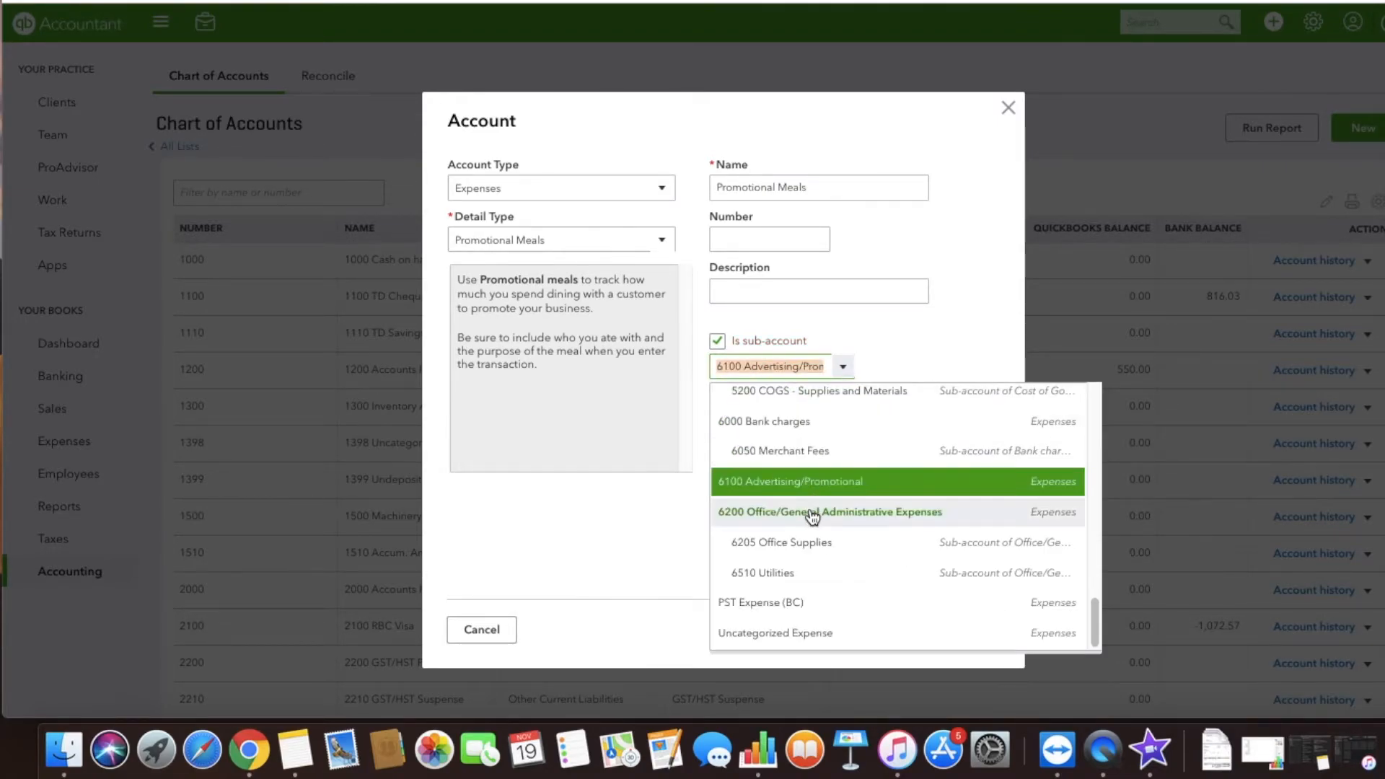
pyautogui.click(770, 240)
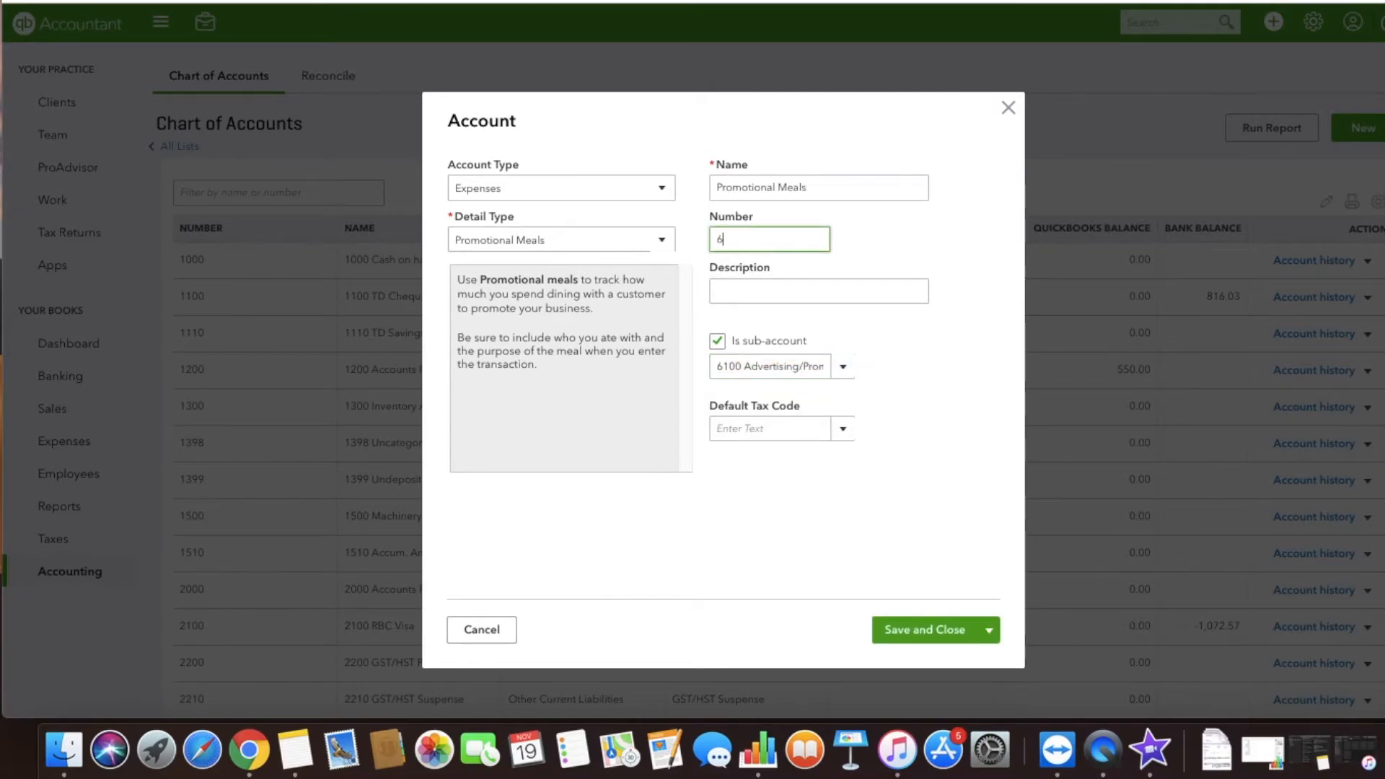
pyautogui.write('6105')
pyautogui.click(918, 632)
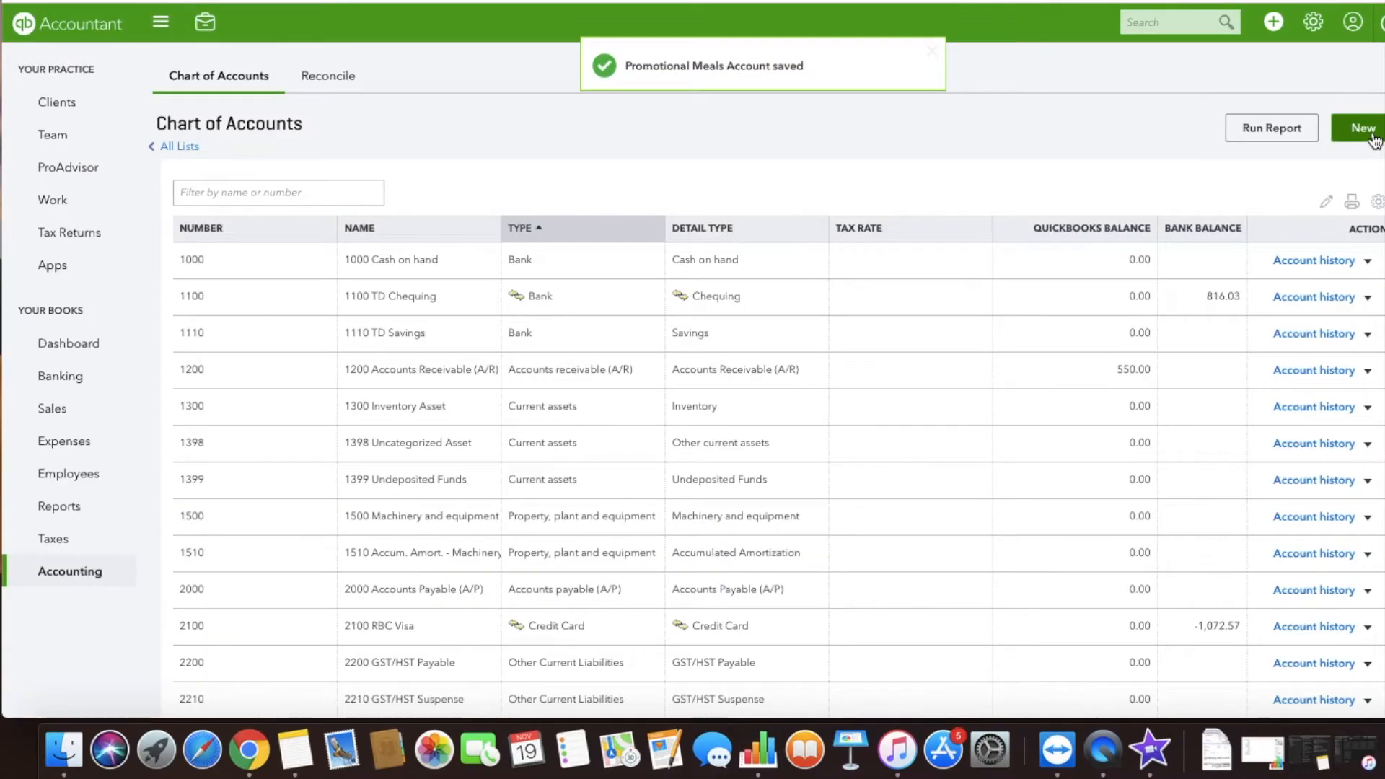
# Start a new Expenses account with detail type Advertising/Promotional and name it Meals & Entertainment.
pyautogui.click(1359, 128)
pyautogui.click(575, 189)
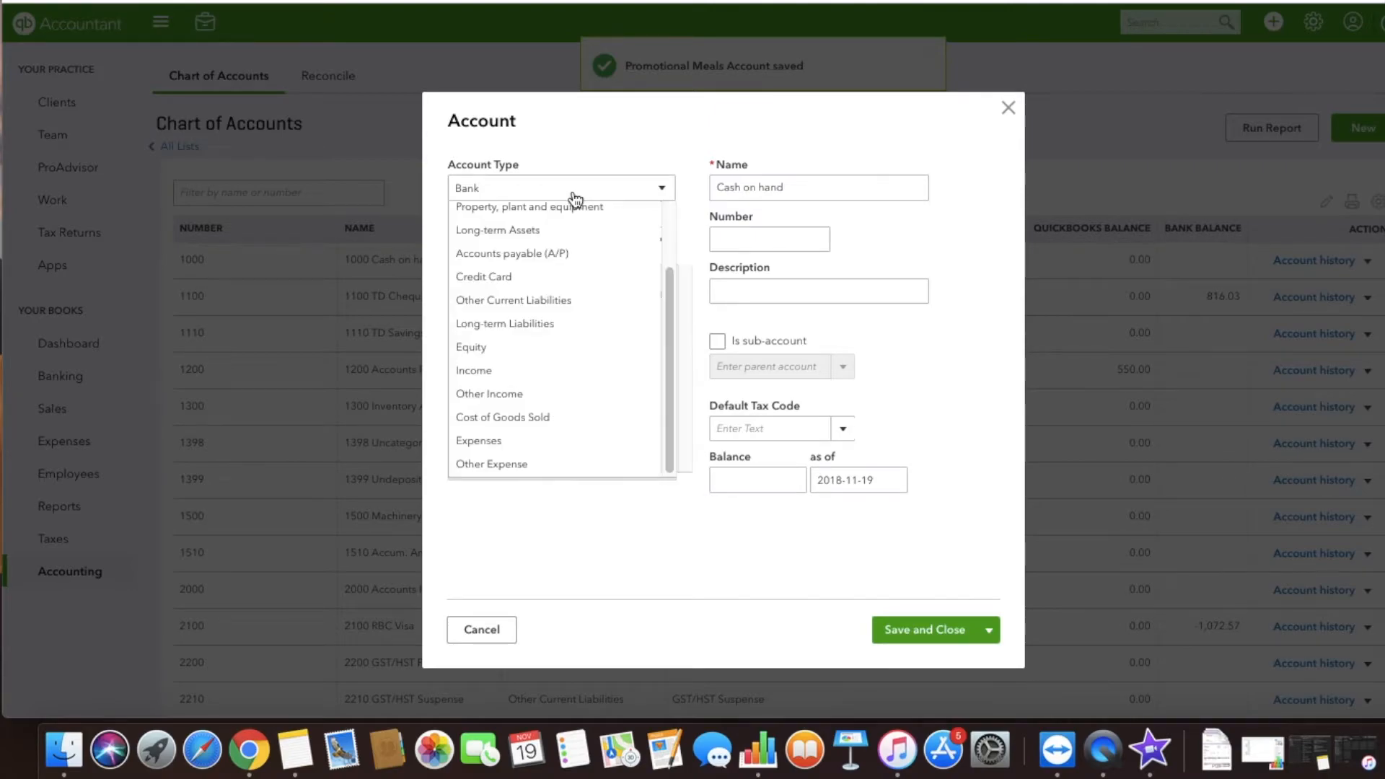
pyautogui.click(517, 439)
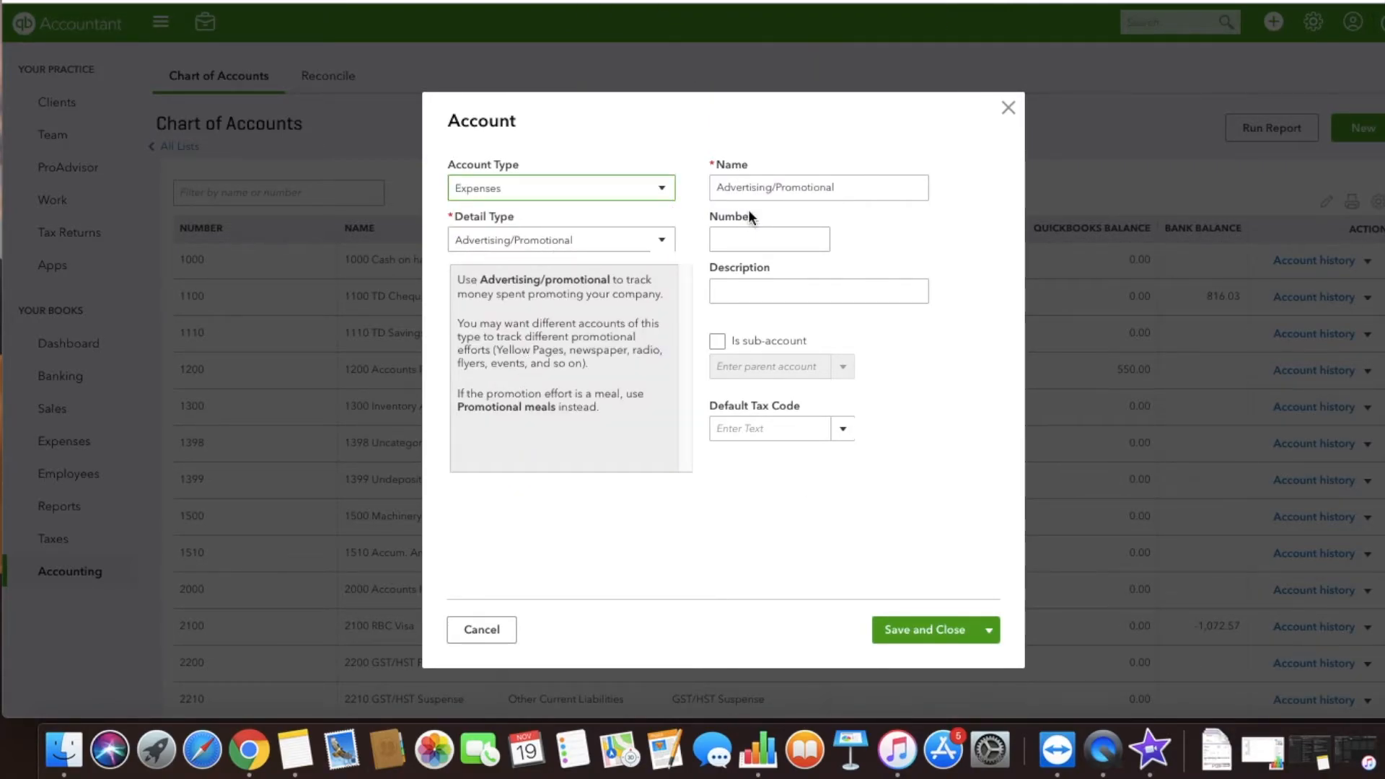
pyautogui.tripleClick(855, 186)
pyautogui.write('M')
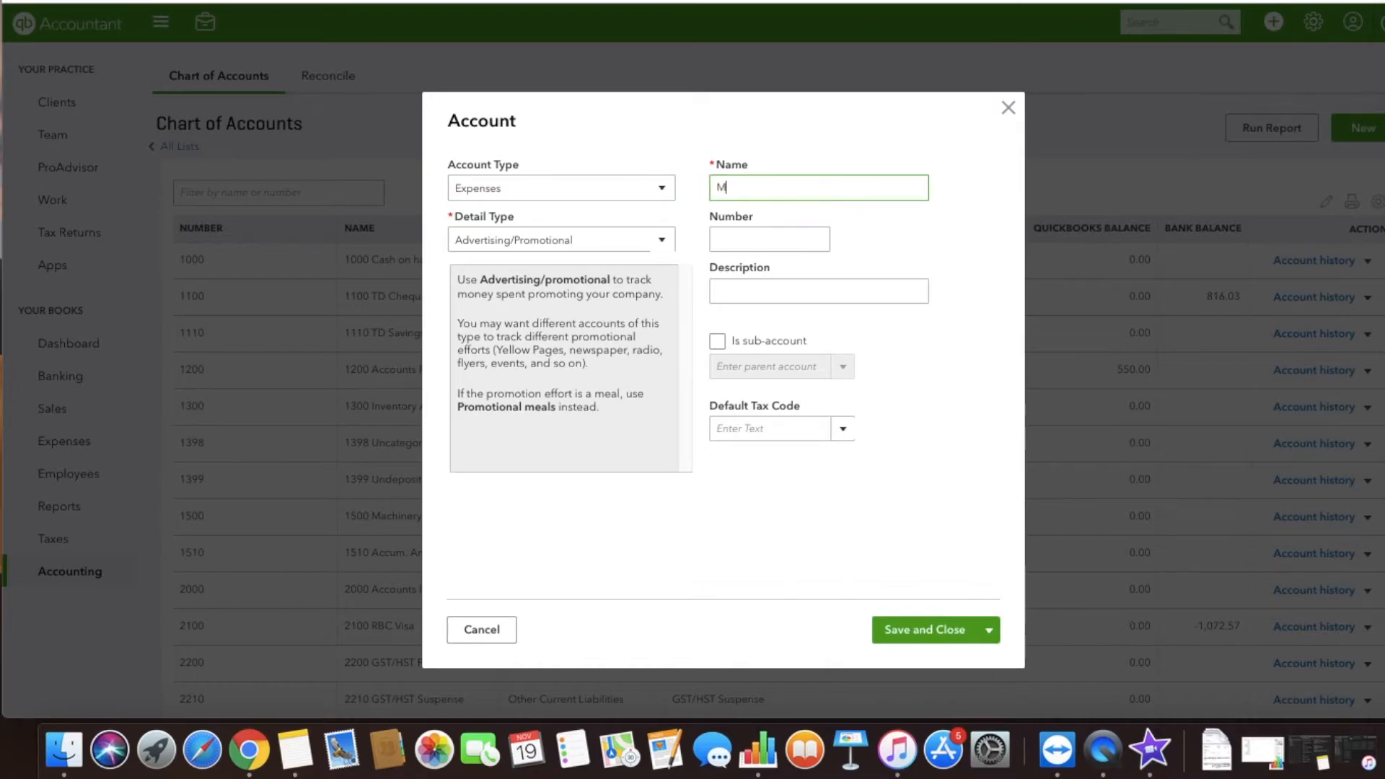
pyautogui.write('eals & Entertainment')
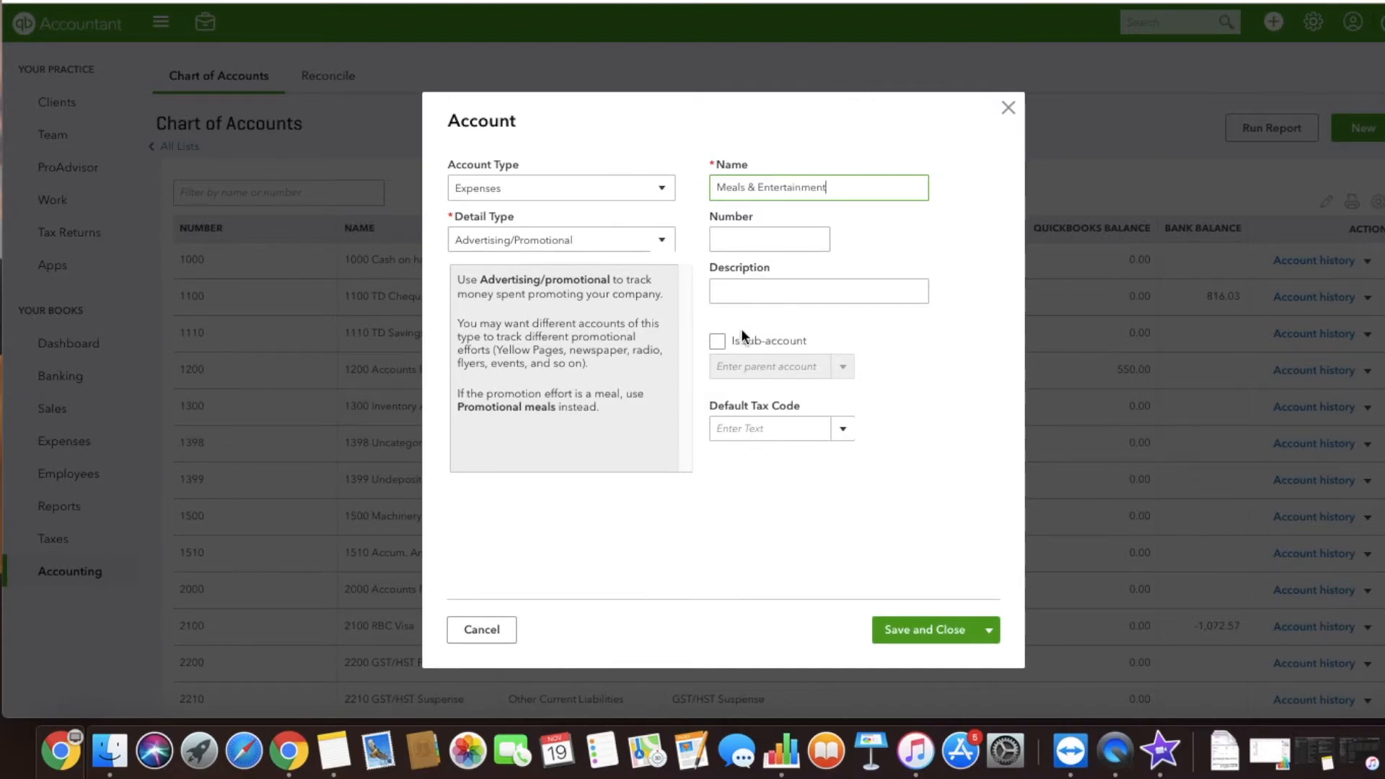
# Make Meals & Entertainment a sub-account of 6100 Advertising/Promotional, assign it number 6110, and save it.
pyautogui.click(718, 339)
pyautogui.write('ad')
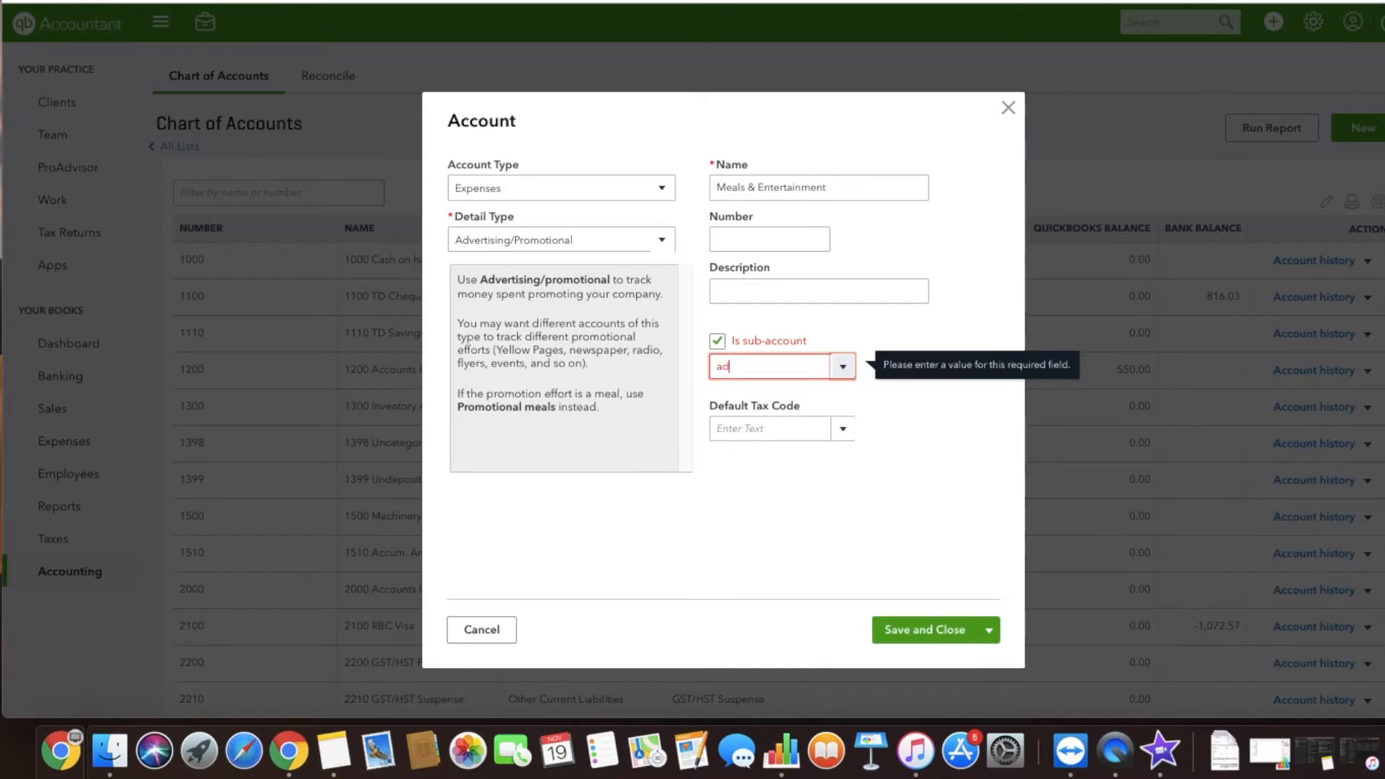
pyautogui.write('v')
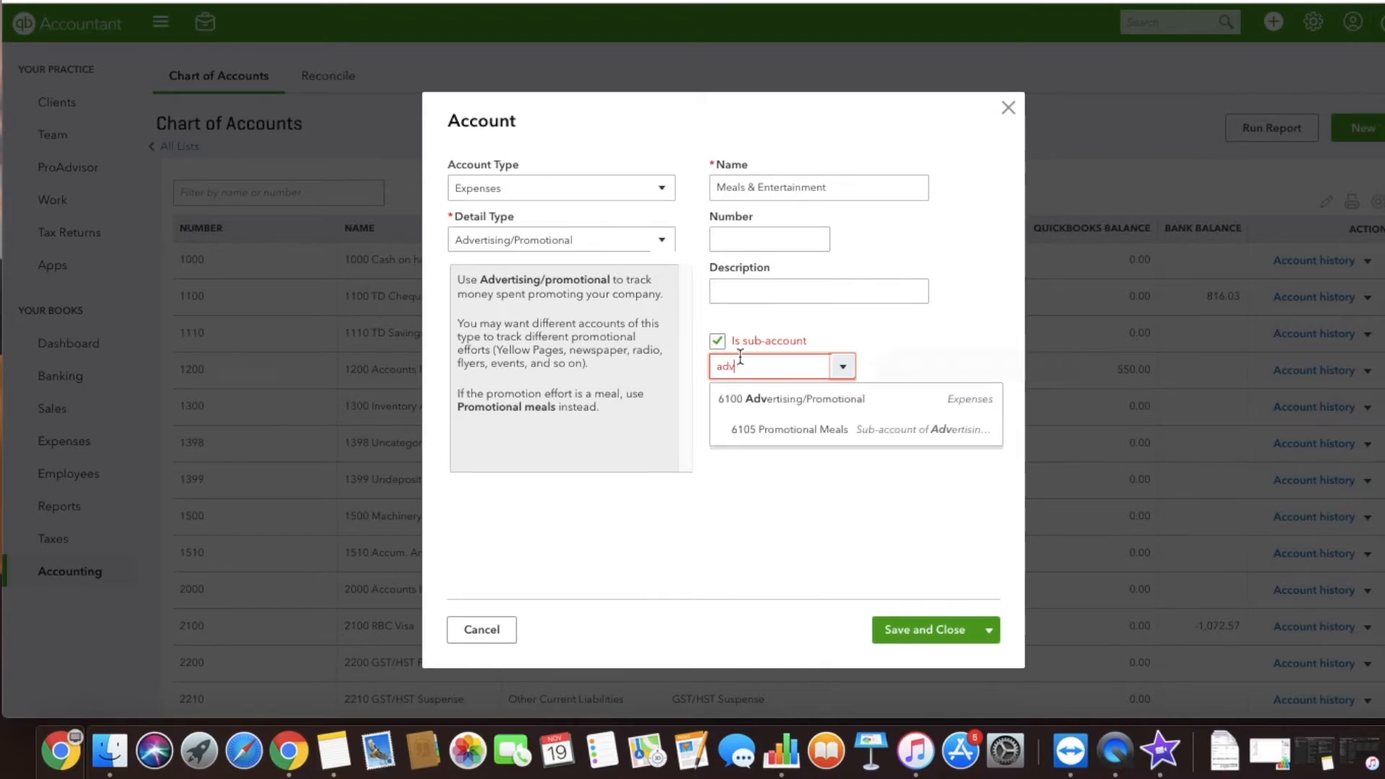
pyautogui.click(750, 399)
pyautogui.click(753, 240)
pyautogui.write('6110')
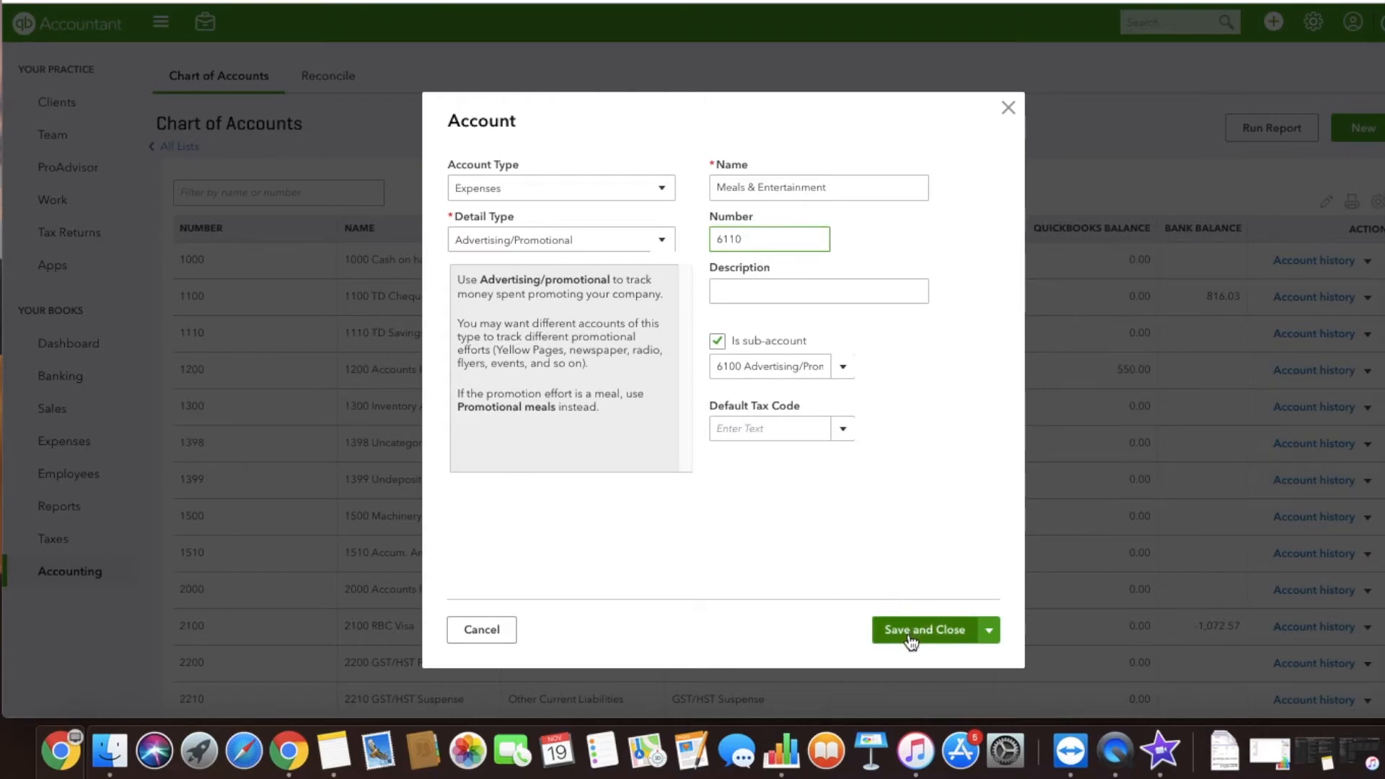
pyautogui.click(913, 637)
pyautogui.scroll(-15, 802, 530)
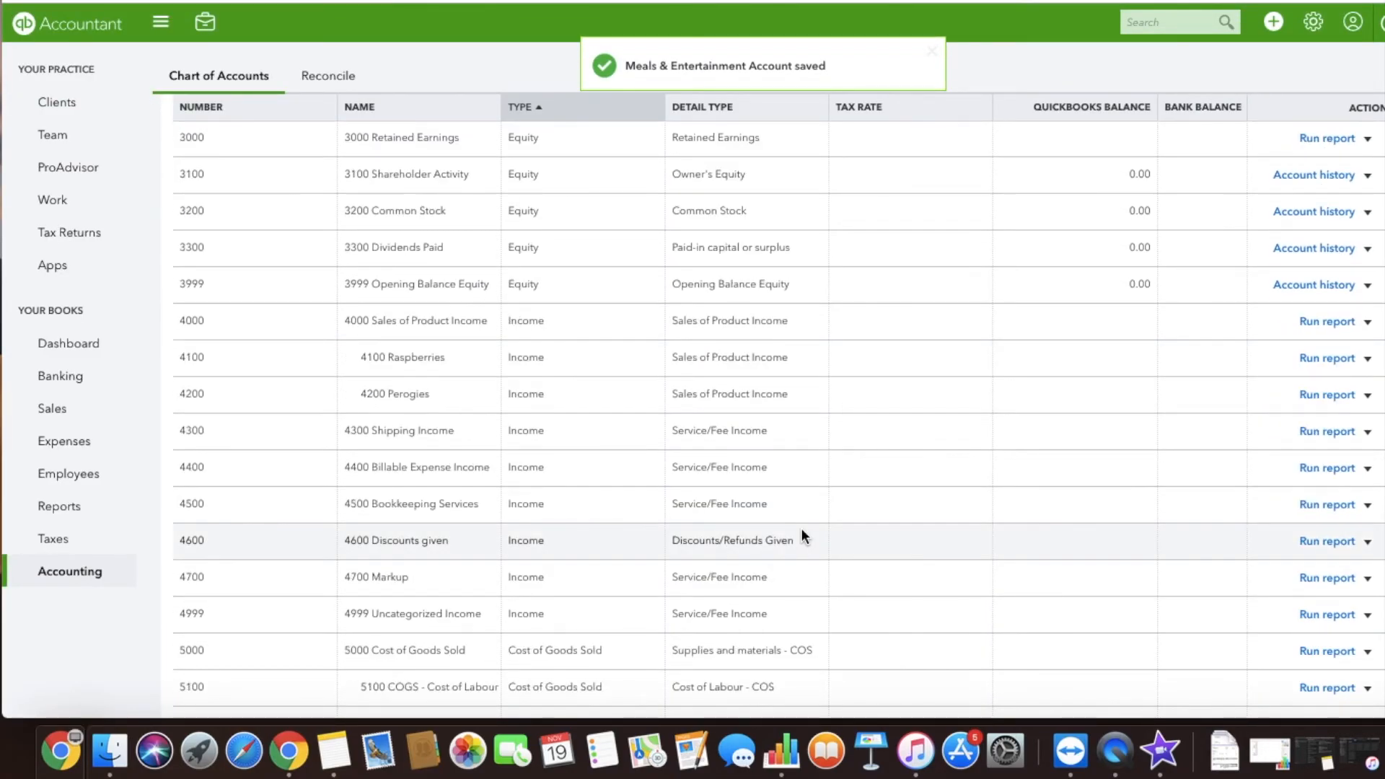